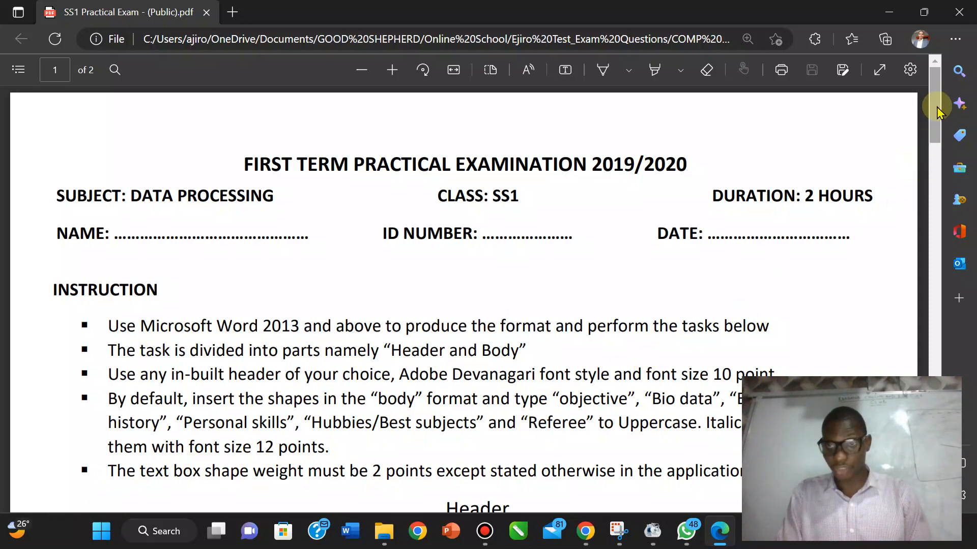
# Step: Scroll the exam PDF down to the Header and Body sample layout
pyautogui.moveTo(936, 112); pyautogui.dragTo(938, 155)
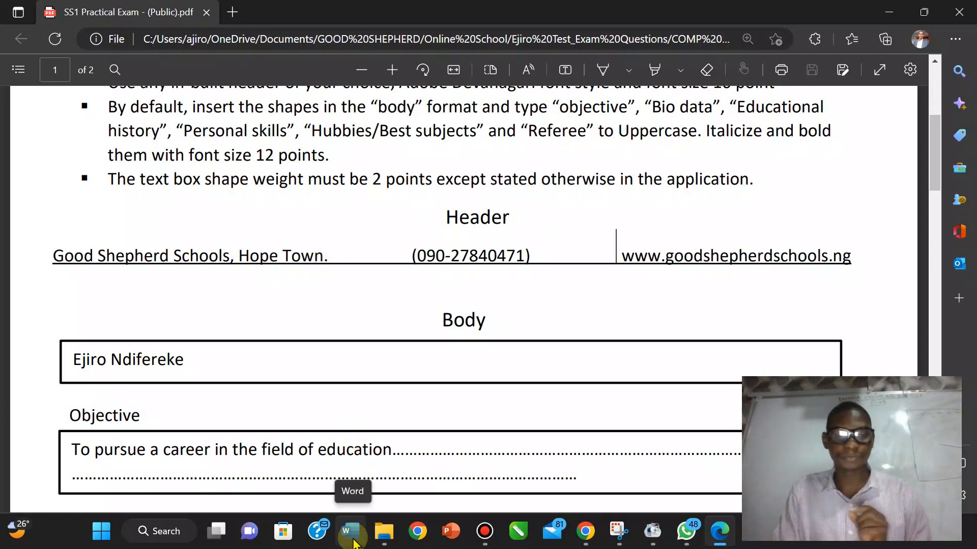
# Step: Launch Word by searching 'word' from the Start menu
pyautogui.click(107, 539)
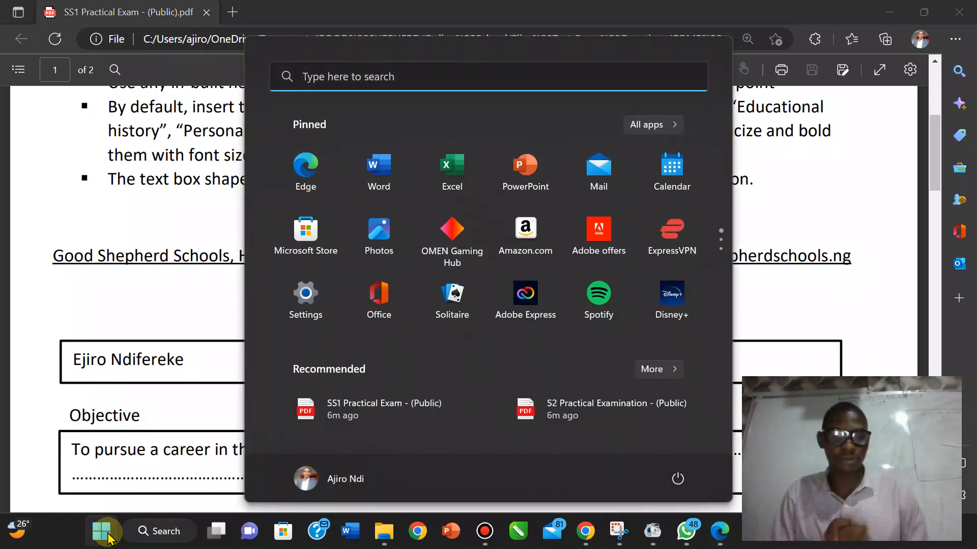
pyautogui.write('word')
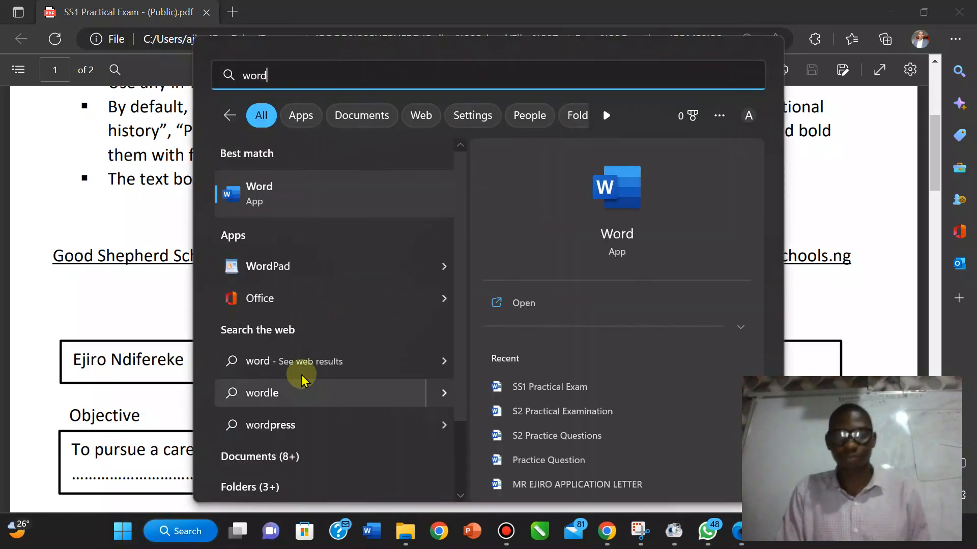
pyautogui.click(509, 303)
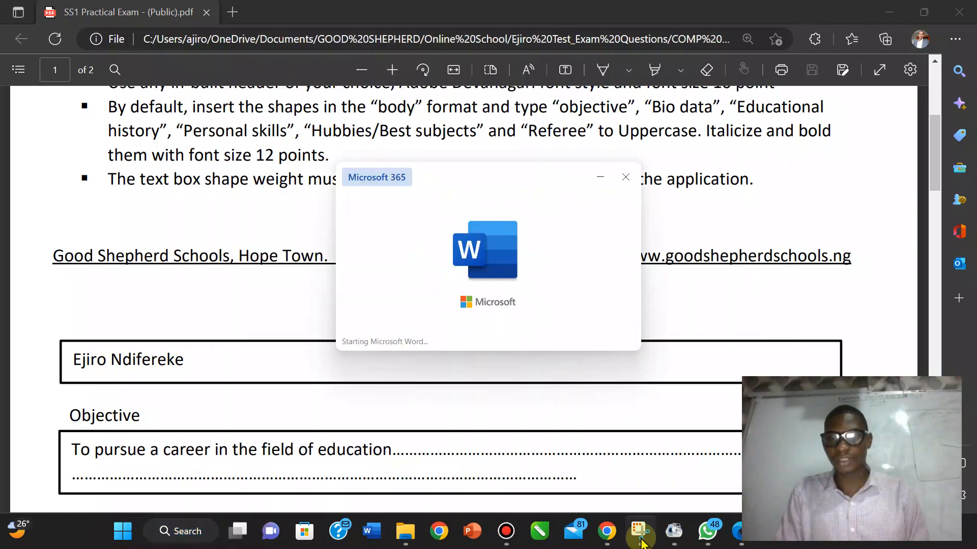
pyautogui.click(640, 531)
pyautogui.click(545, 139)
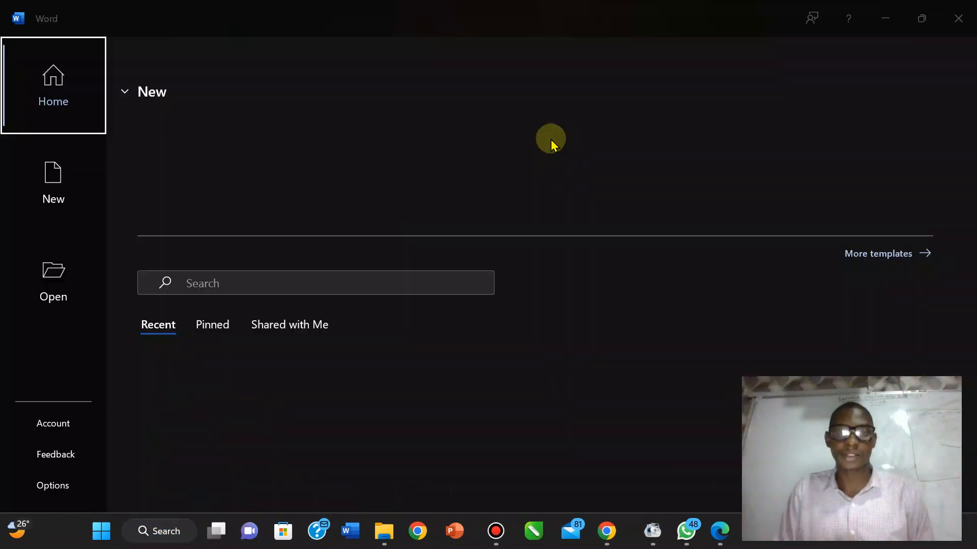
# Step: Create a blank document and dismiss the genuine Office popup
pyautogui.click(202, 189)
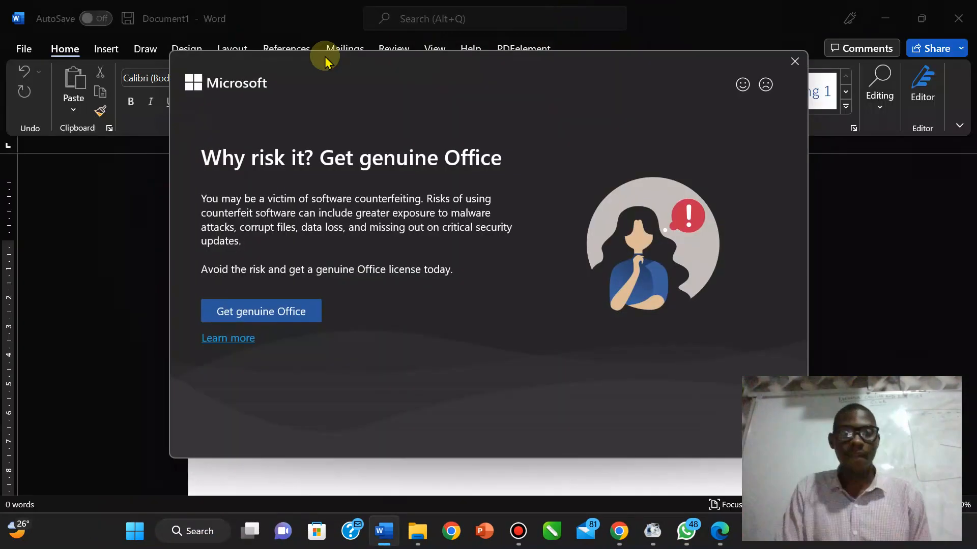
pyautogui.click(795, 61)
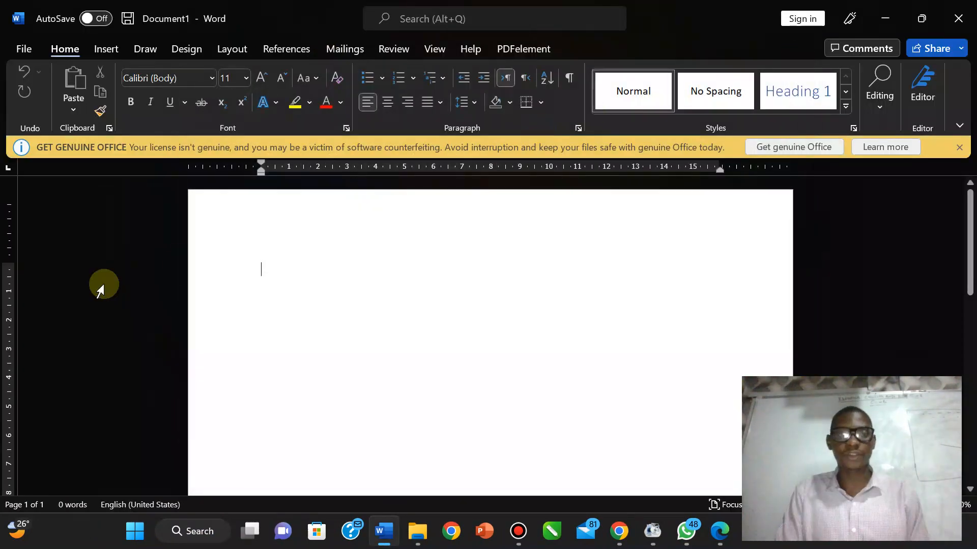
pyautogui.click(240, 52)
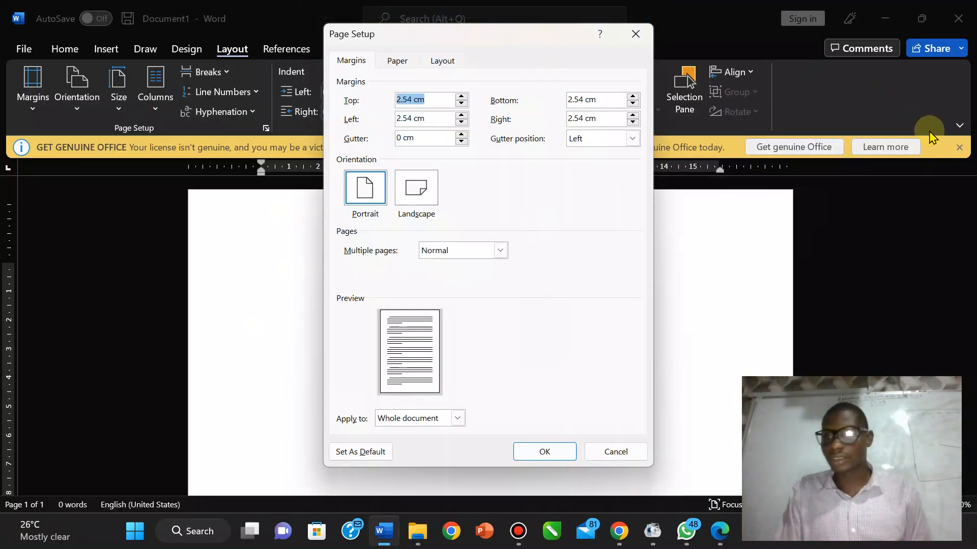
# Step: Set the top, bottom, left and right margins to 1 cm on A4 paper
pyautogui.click(594, 456)
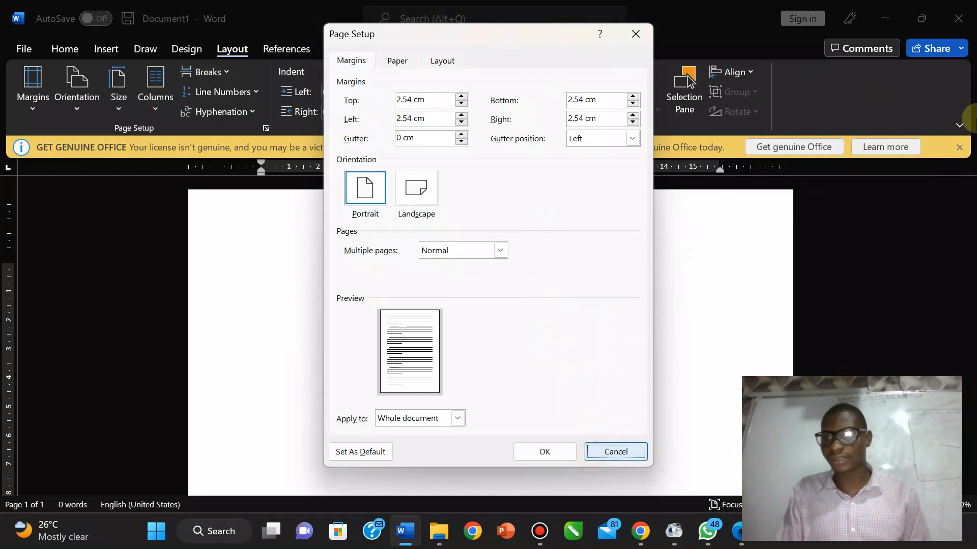
pyautogui.click(965, 146)
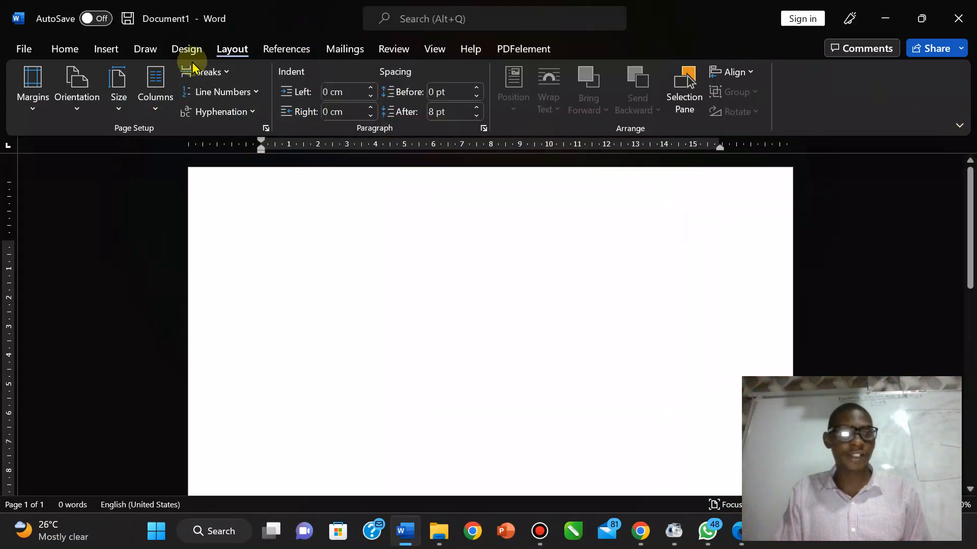
pyautogui.click(266, 128)
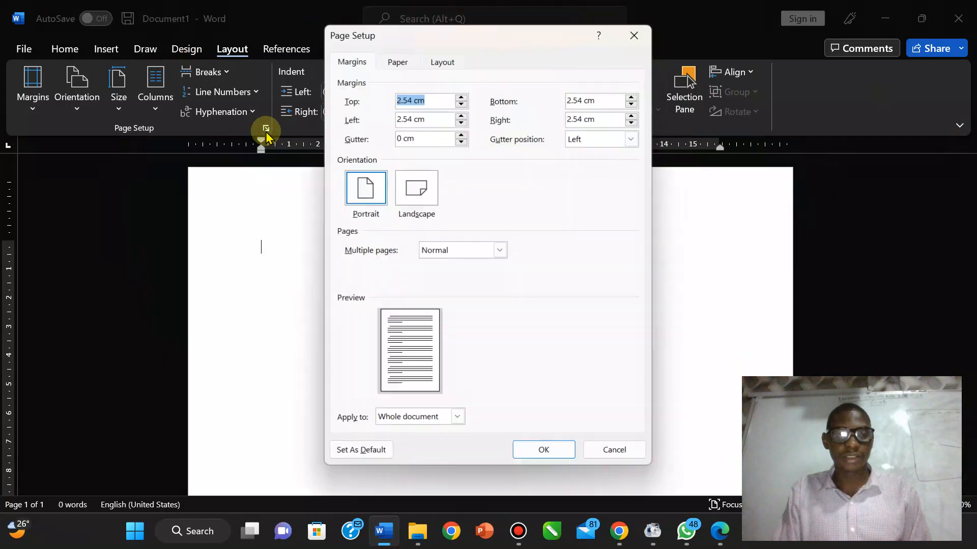
pyautogui.write('1')
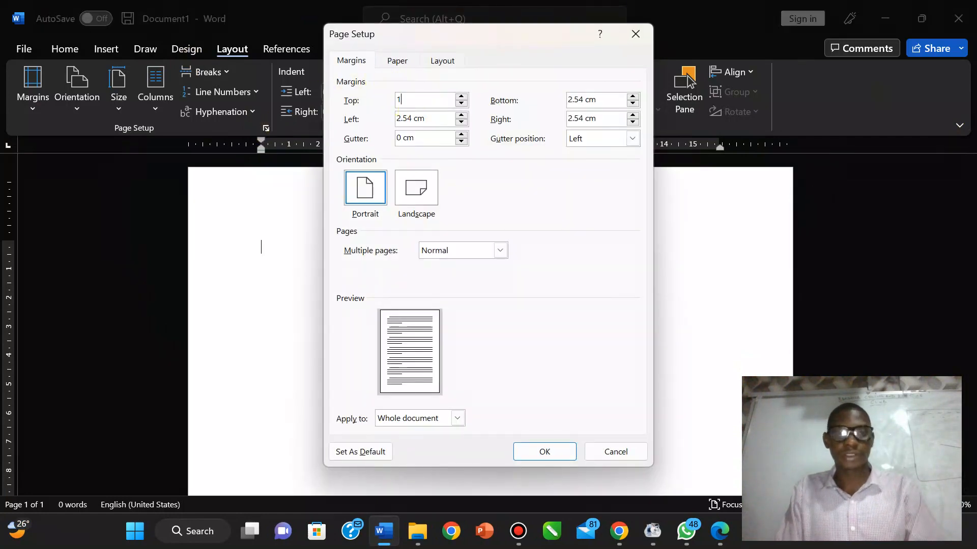
pyautogui.press('Tab')
pyautogui.write('1')
pyautogui.press('Tab')
pyautogui.write('1')
pyautogui.press('Tab')
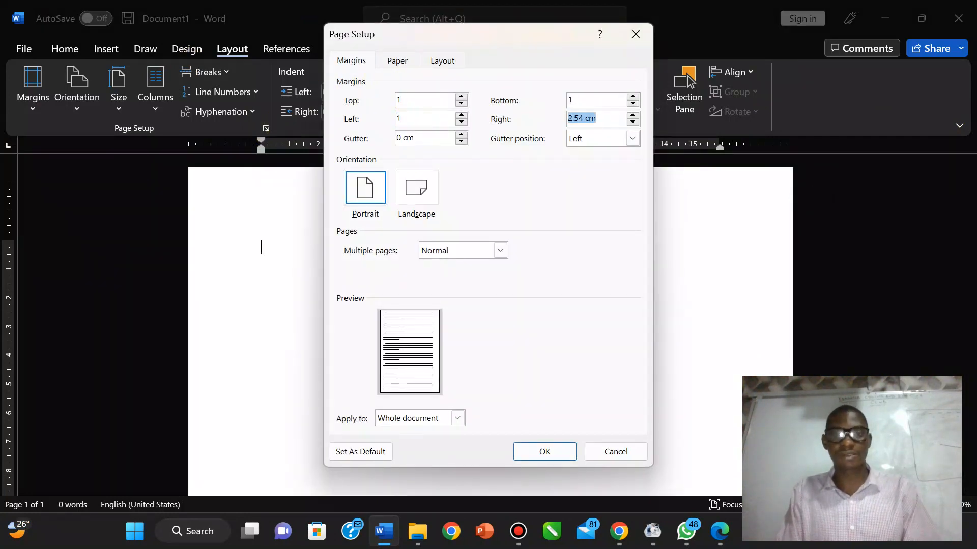
pyautogui.write('1')
pyautogui.click(407, 65)
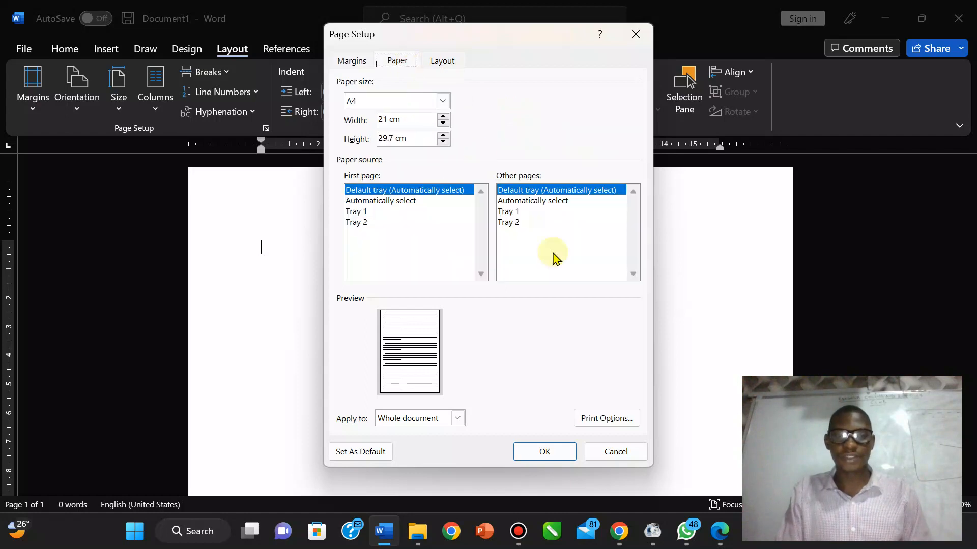
pyautogui.click(540, 453)
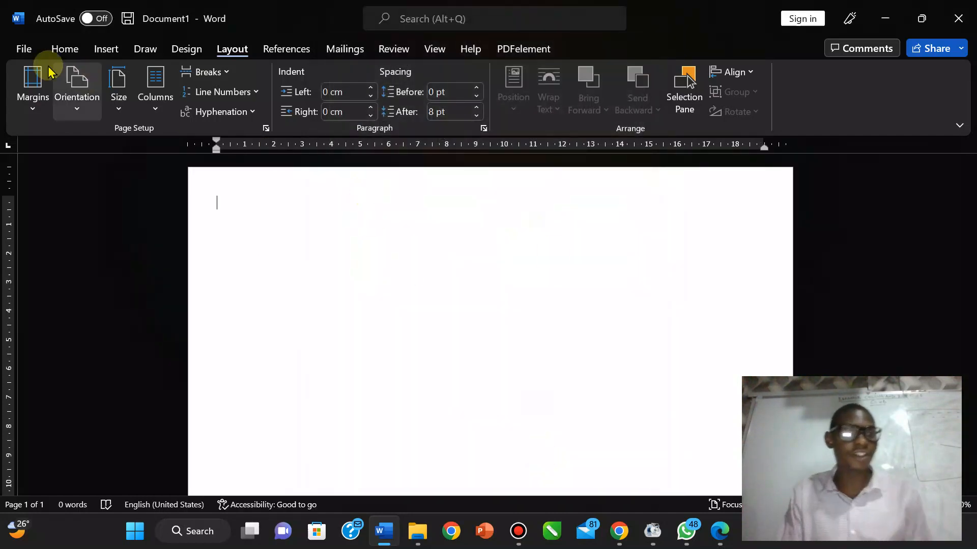
pyautogui.click(20, 50)
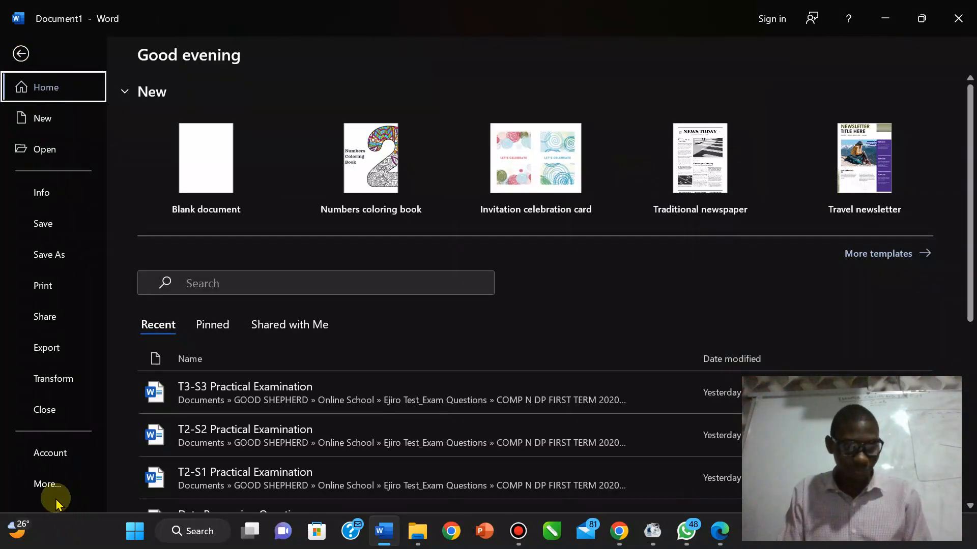
# Step: Confirm Advanced options show measurements in Centimeters, then close the Options dialog
pyautogui.click(44, 478)
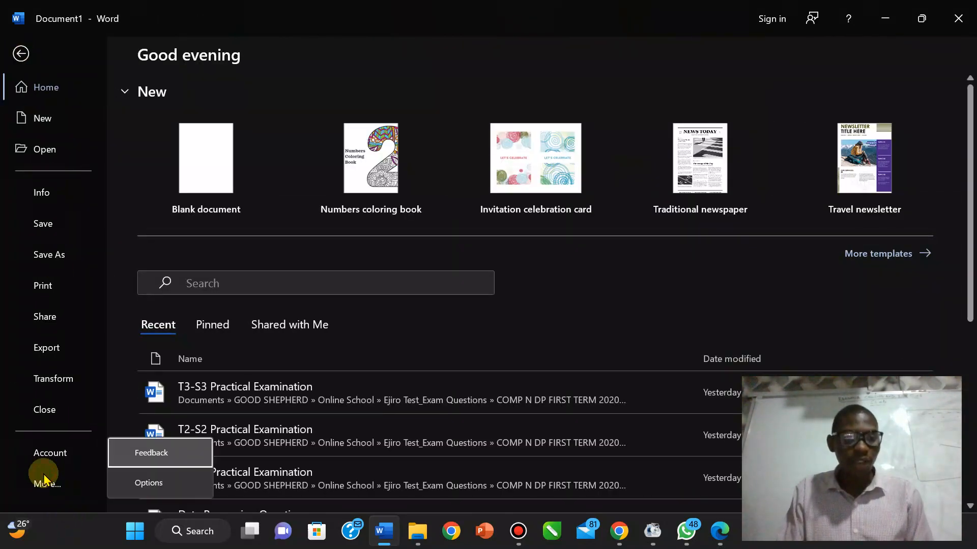
pyautogui.click(149, 483)
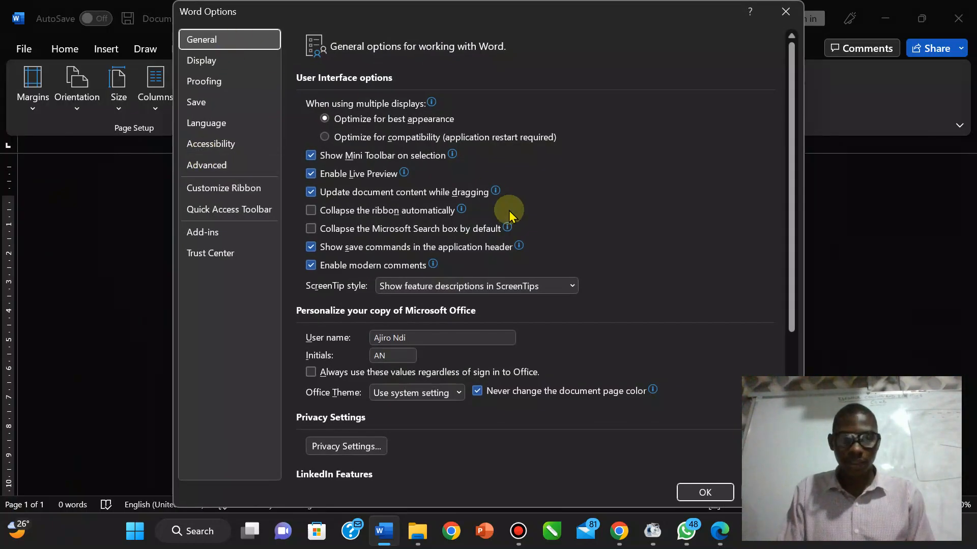
pyautogui.click(201, 165)
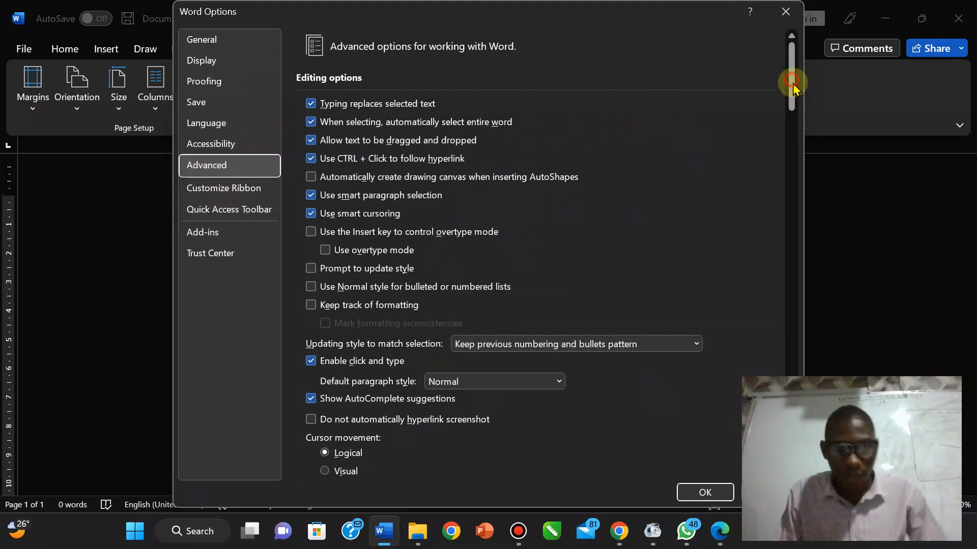
pyautogui.moveTo(791, 83); pyautogui.dragTo(794, 279)
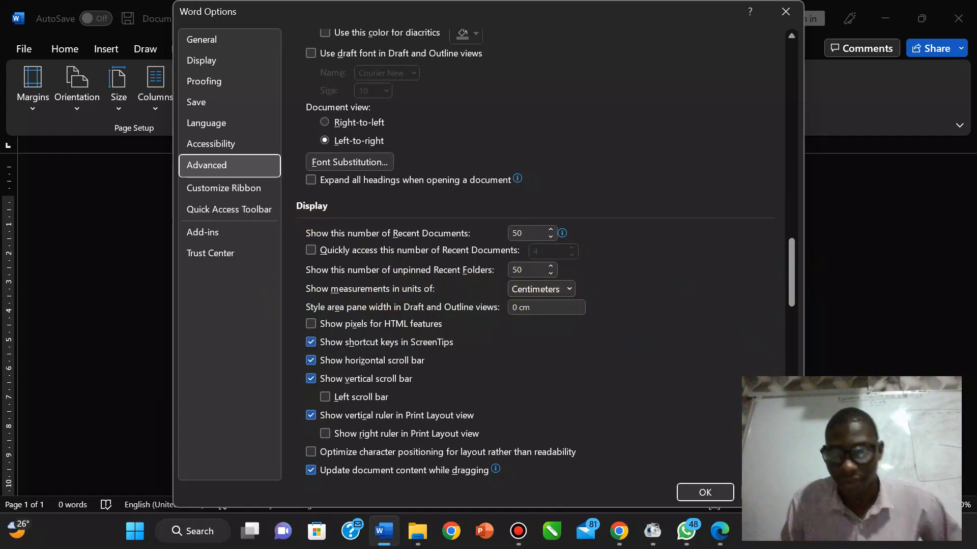
pyautogui.click(705, 492)
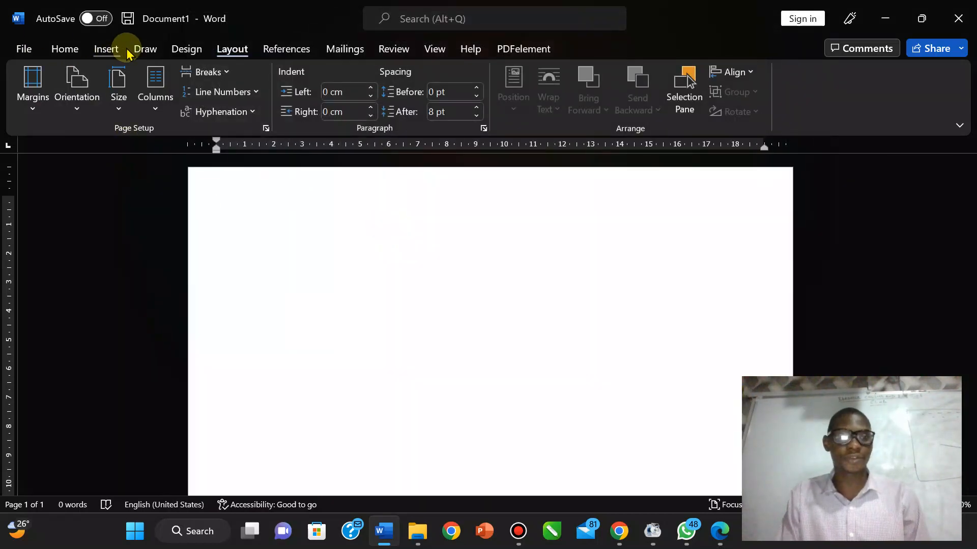
# Step: Insert a Blank (Three Columns) header and compare it with the exam PDF
pyautogui.click(100, 56)
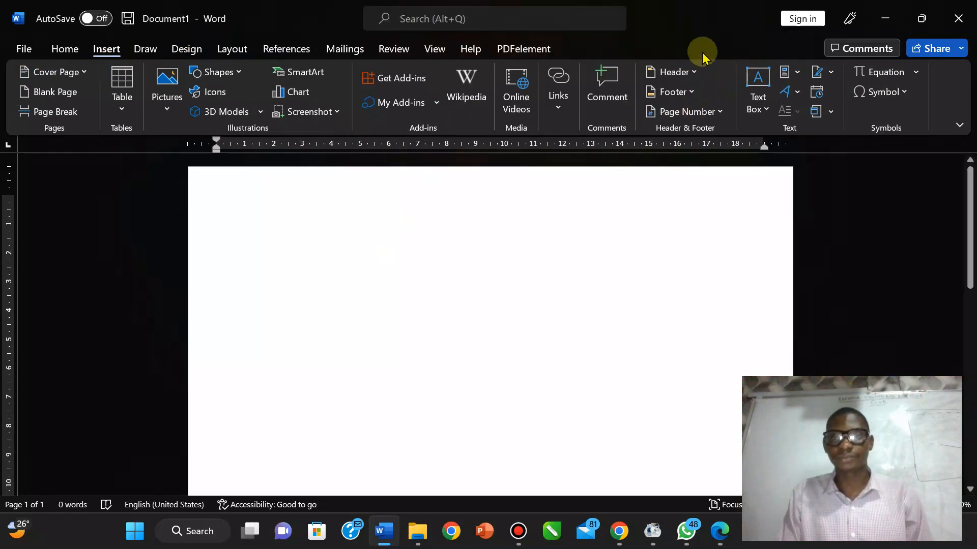
pyautogui.click(694, 71)
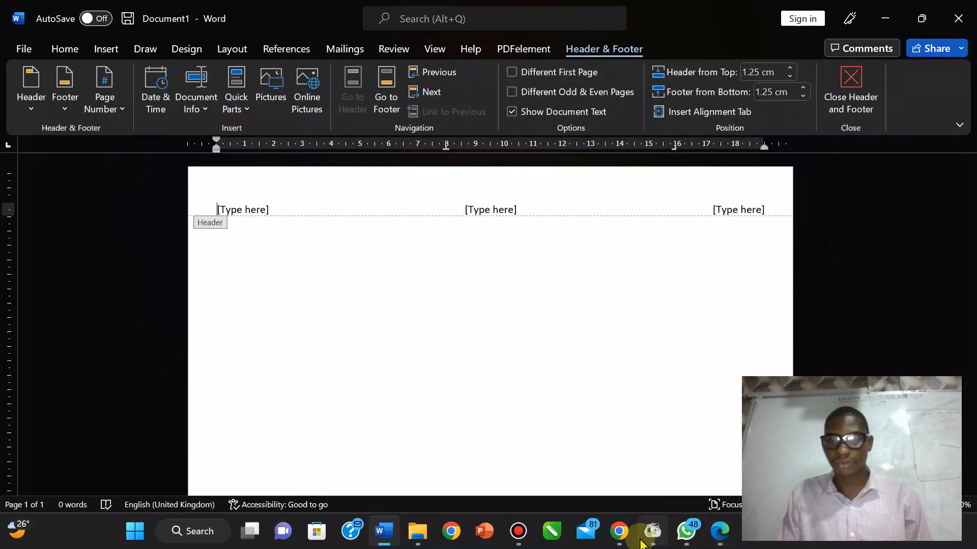
pyautogui.click(718, 537)
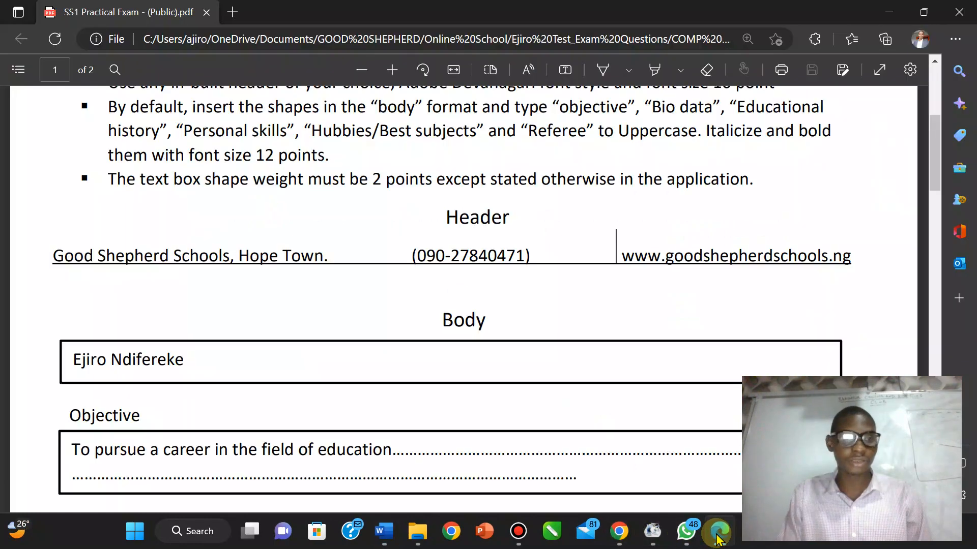
pyautogui.click(718, 537)
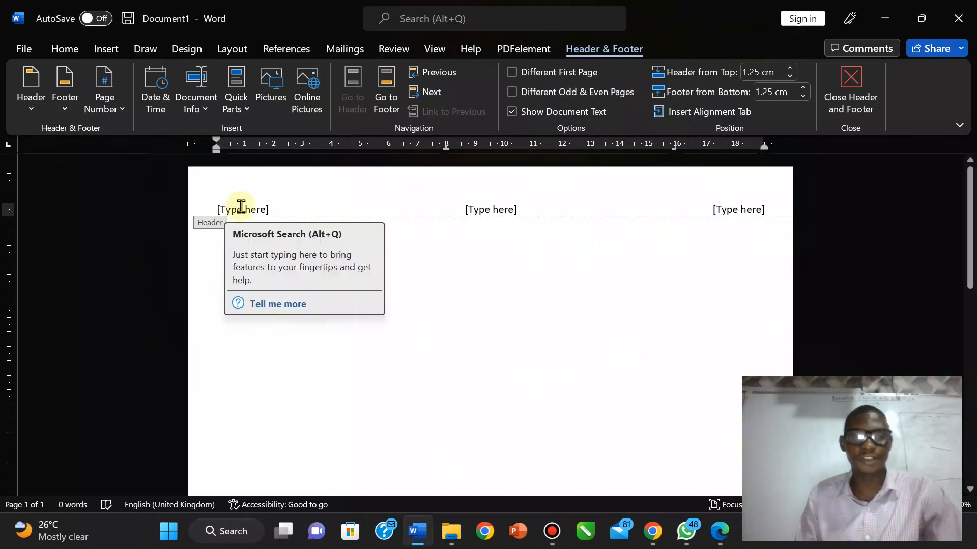
pyautogui.click(718, 531)
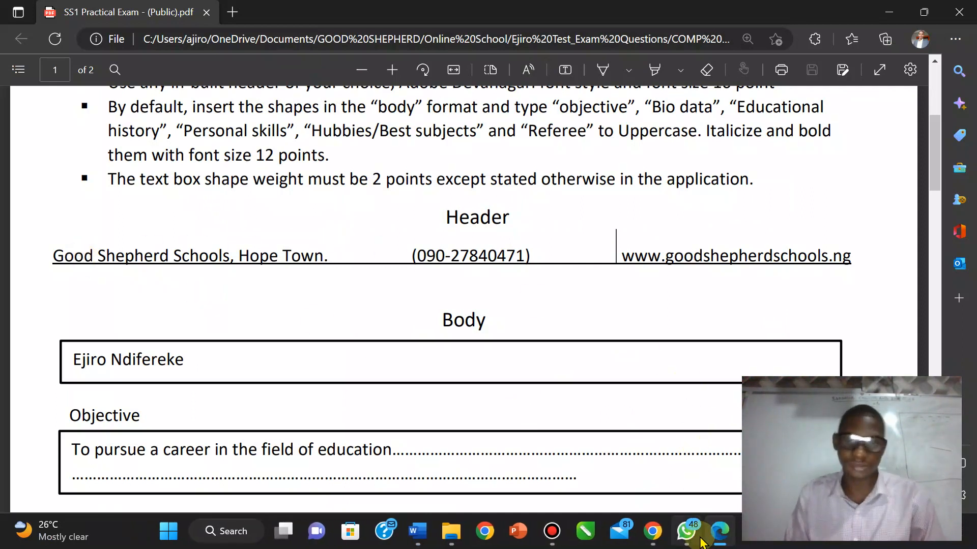
# Step: Paste 'Good Shepherd Schools, Hope Town' as plain text into the left header placeholder
pyautogui.moveTo(718, 532)
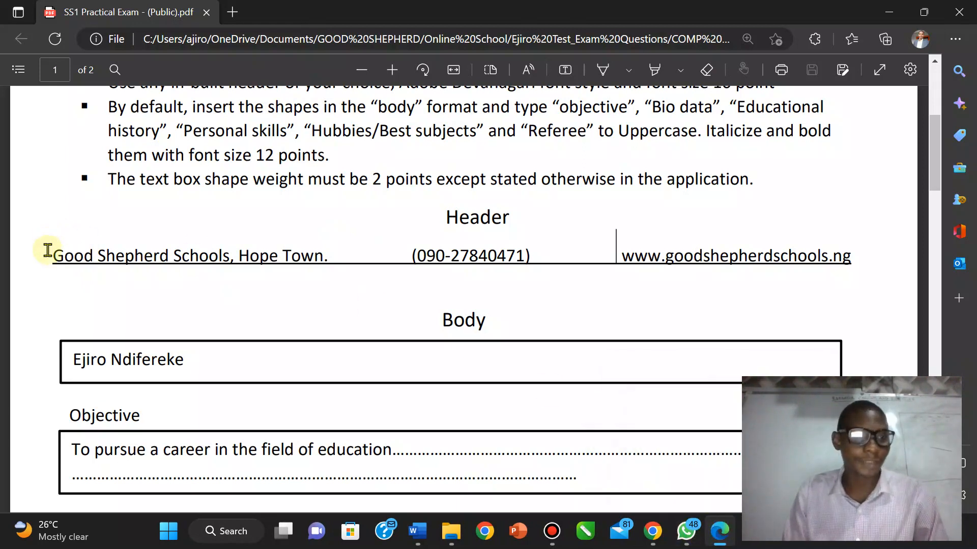
pyautogui.moveTo(51, 261); pyautogui.dragTo(323, 256)
pyautogui.press('super+c')
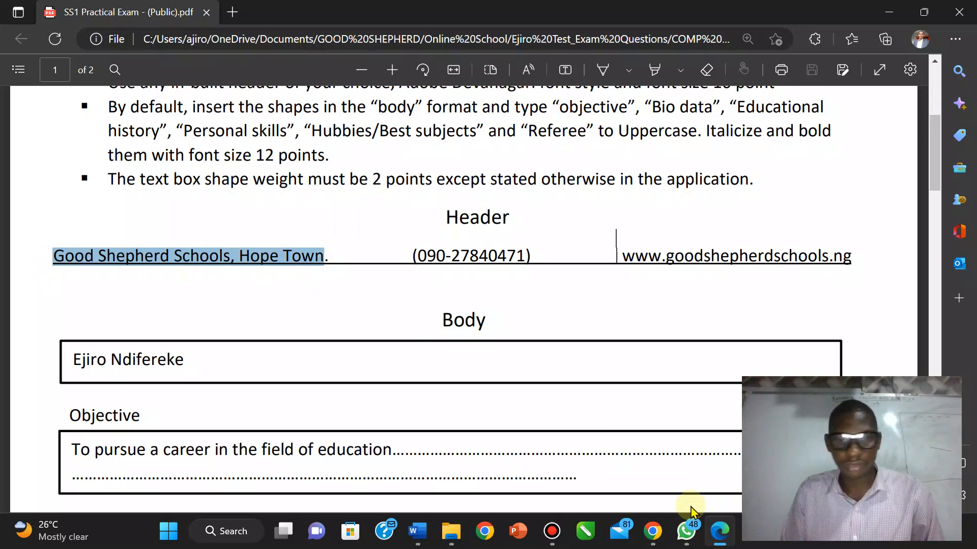
pyautogui.click(418, 531)
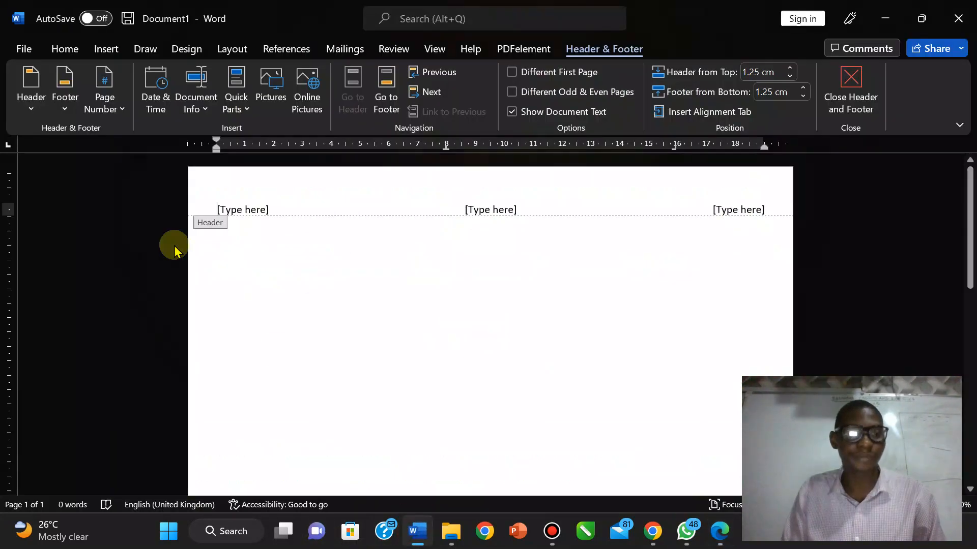
pyautogui.click(222, 209)
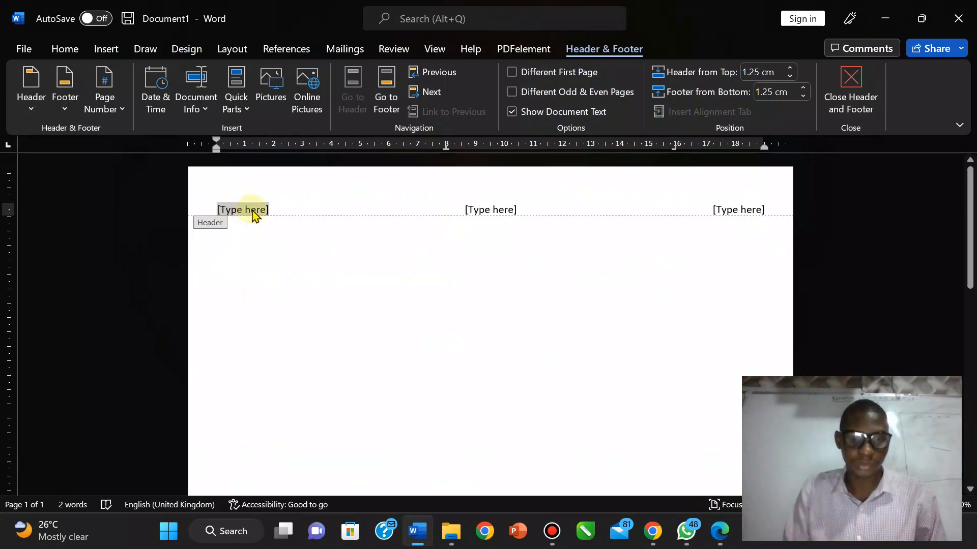
pyautogui.rightClick(253, 211)
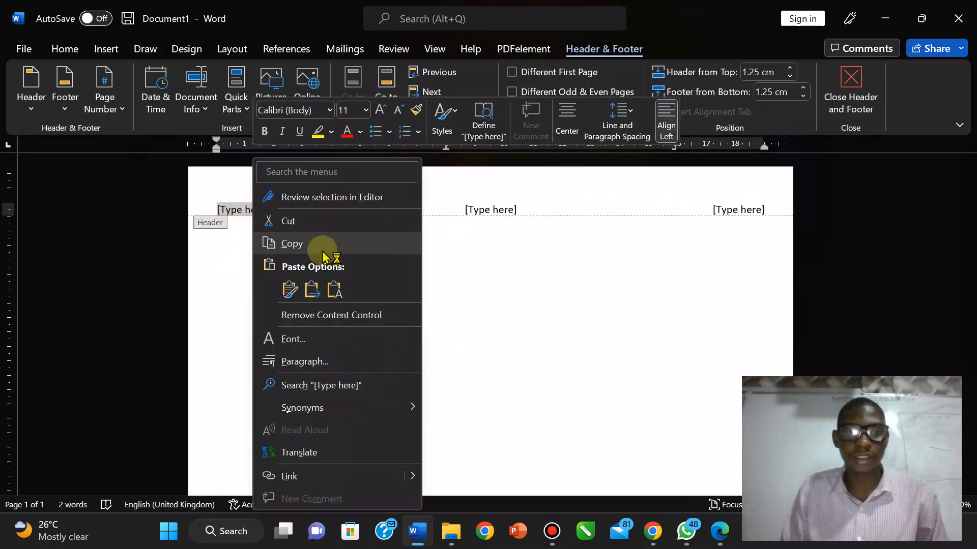
pyautogui.click(334, 290)
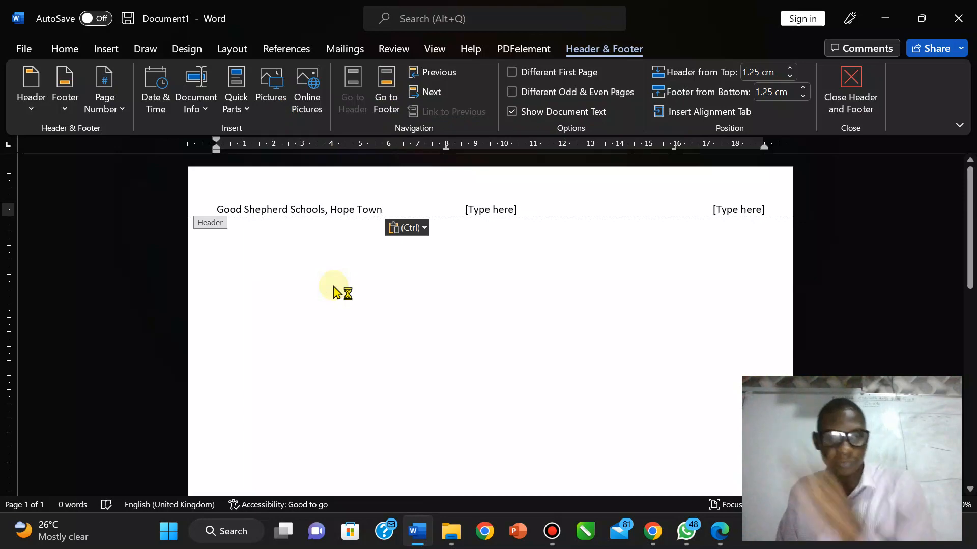
# Step: Copy the school's phone number from the PDF into the centre placeholder as plain text
pyautogui.click(718, 532)
pyautogui.click(433, 256)
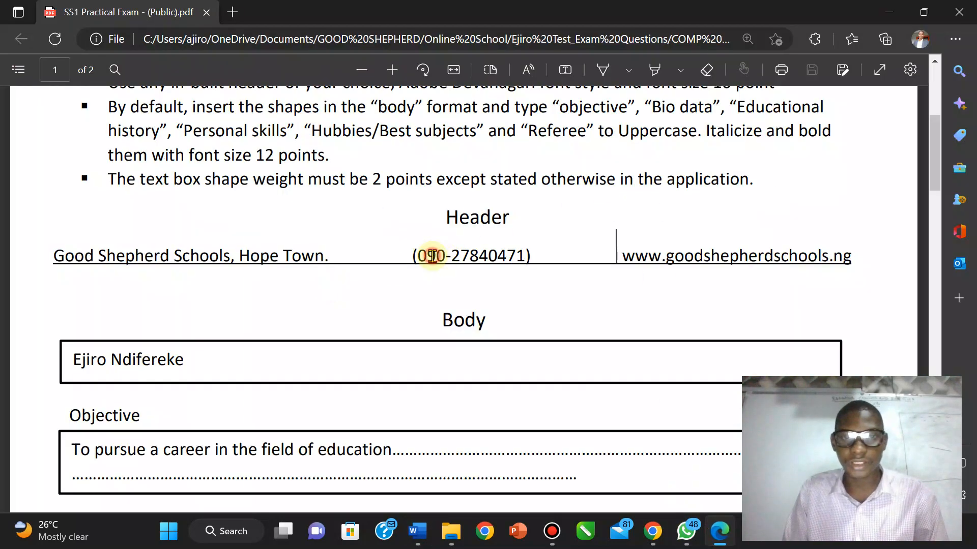
pyautogui.moveTo(422, 255); pyautogui.dragTo(502, 249)
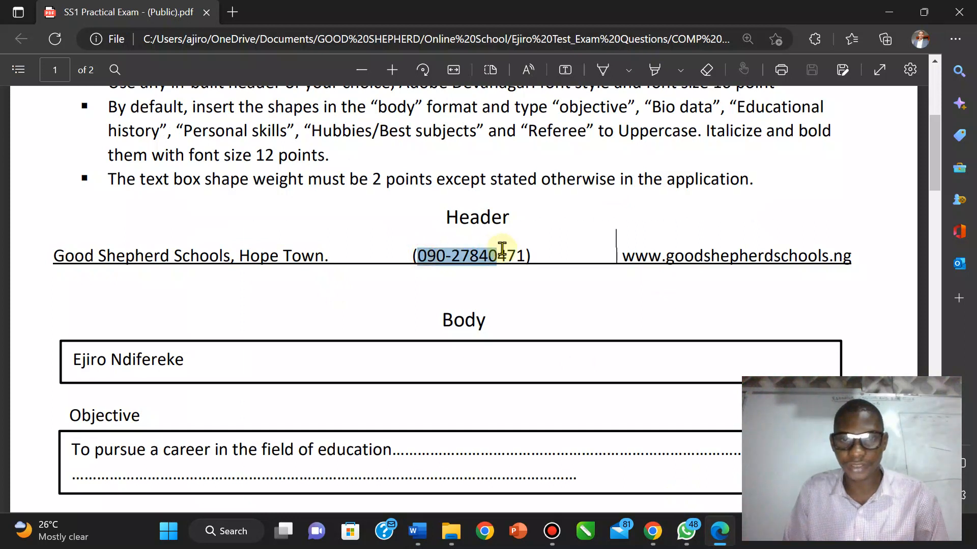
pyautogui.hotkey('ctrl', 'c')
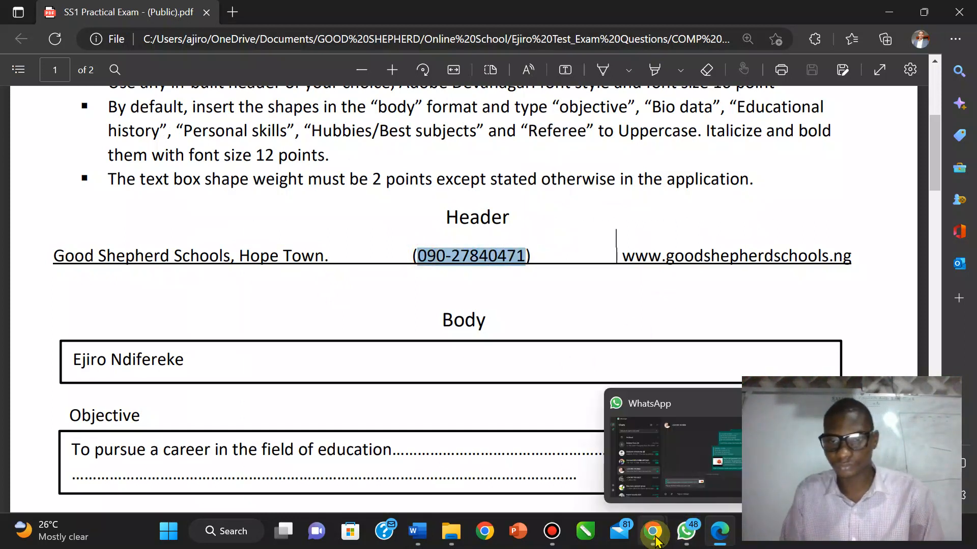
pyautogui.moveTo(427, 540)
pyautogui.click(422, 447)
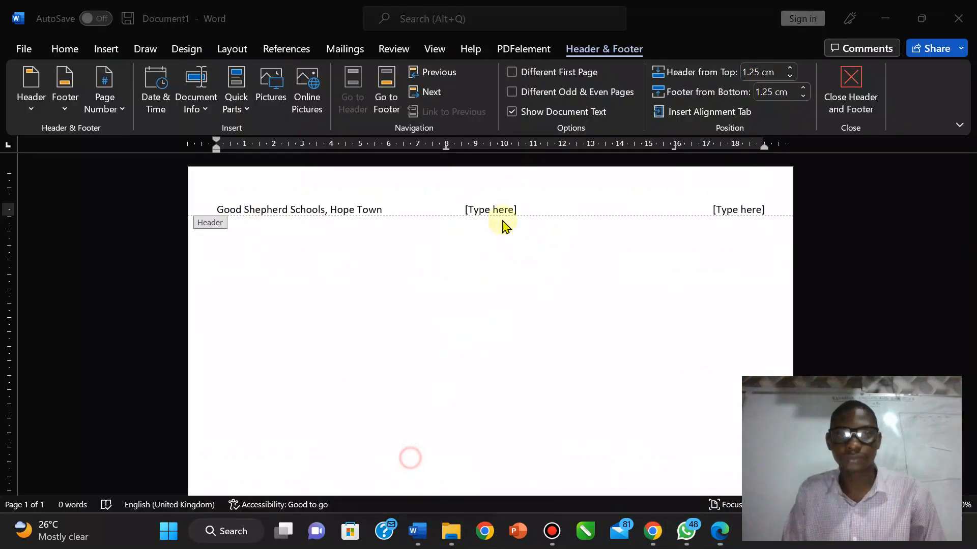
pyautogui.click(487, 212)
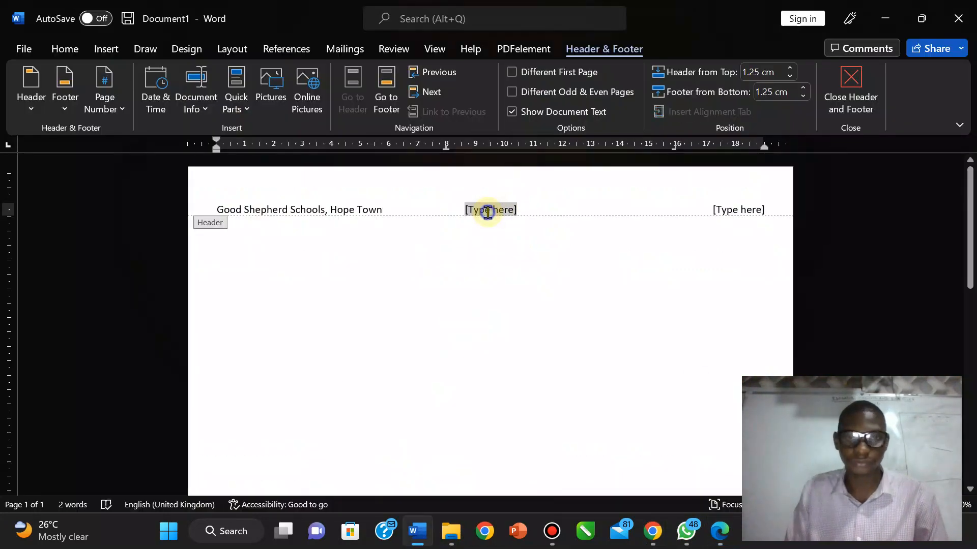
pyautogui.rightClick(487, 213)
pyautogui.click(566, 288)
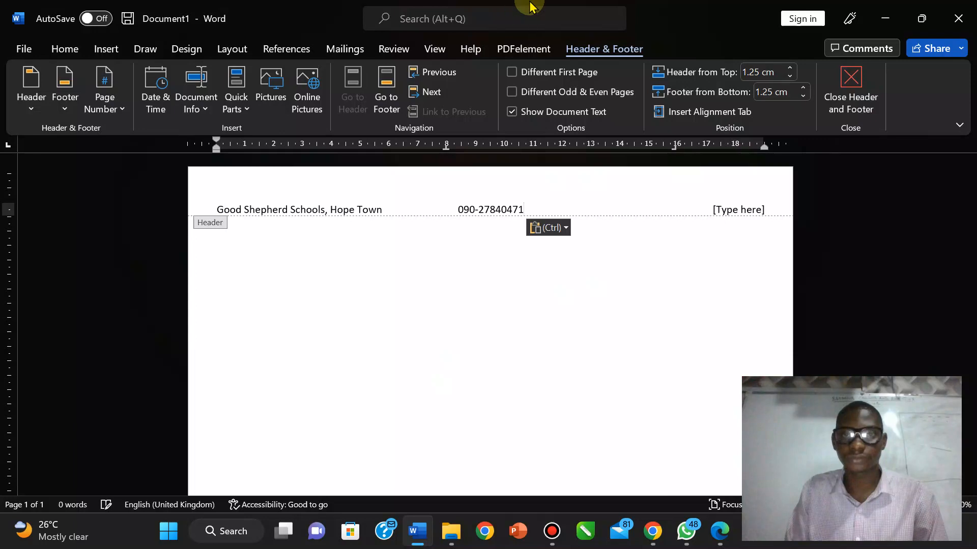
# Step: Open the school's website link in the PDF to check its address
pyautogui.moveTo(554, 13)
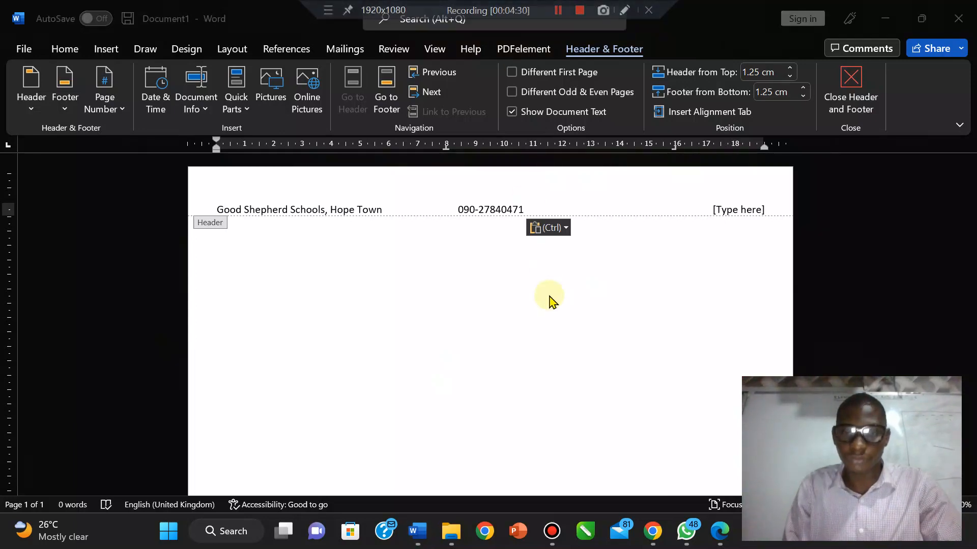
pyautogui.moveTo(728, 542)
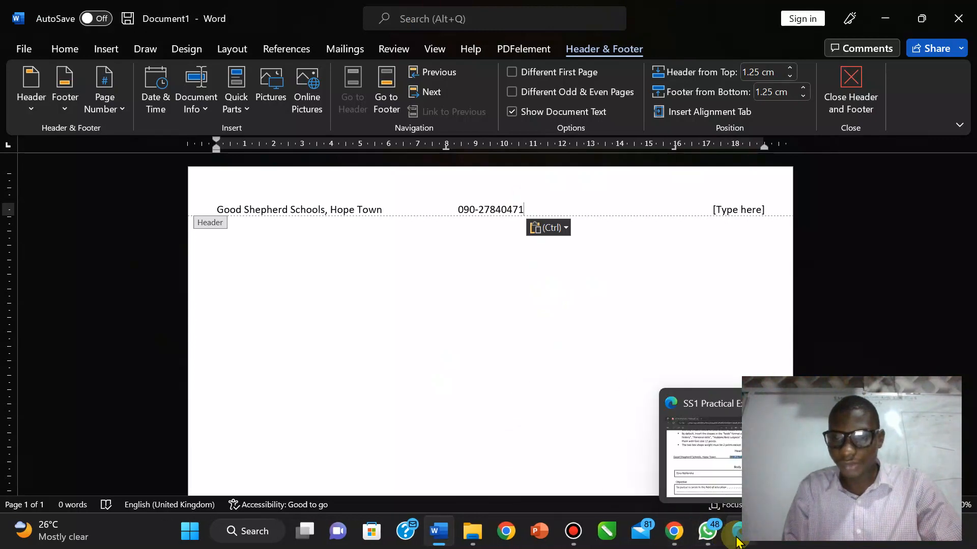
pyautogui.click(702, 447)
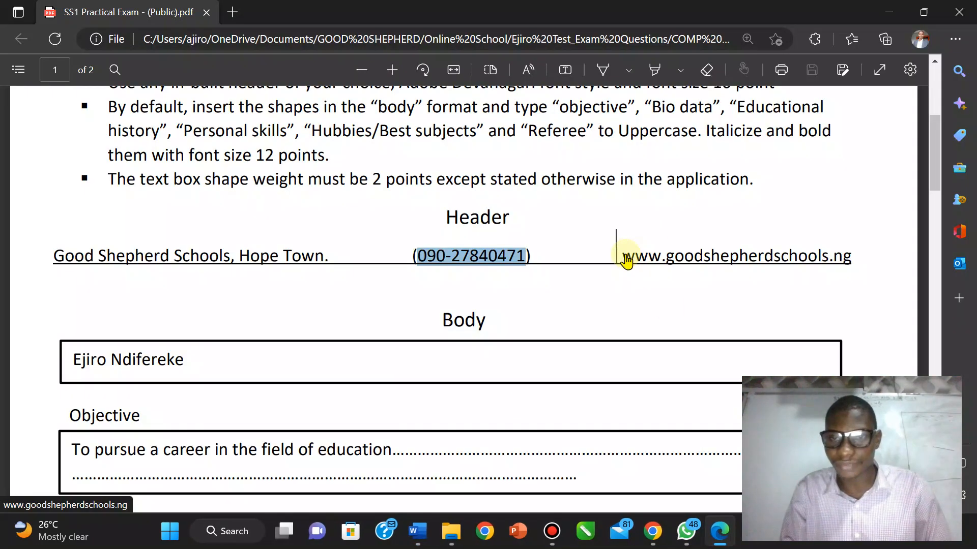
pyautogui.click(858, 257)
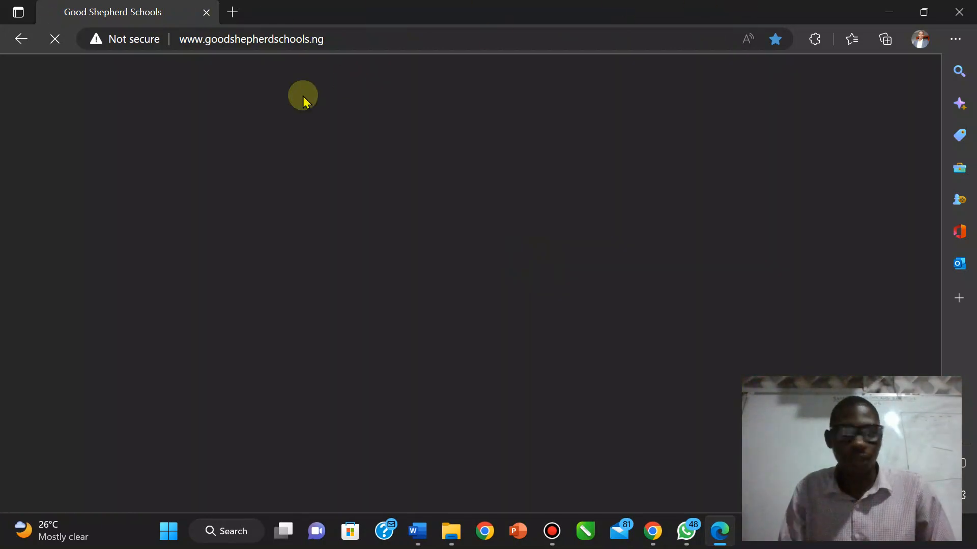
pyautogui.click(23, 40)
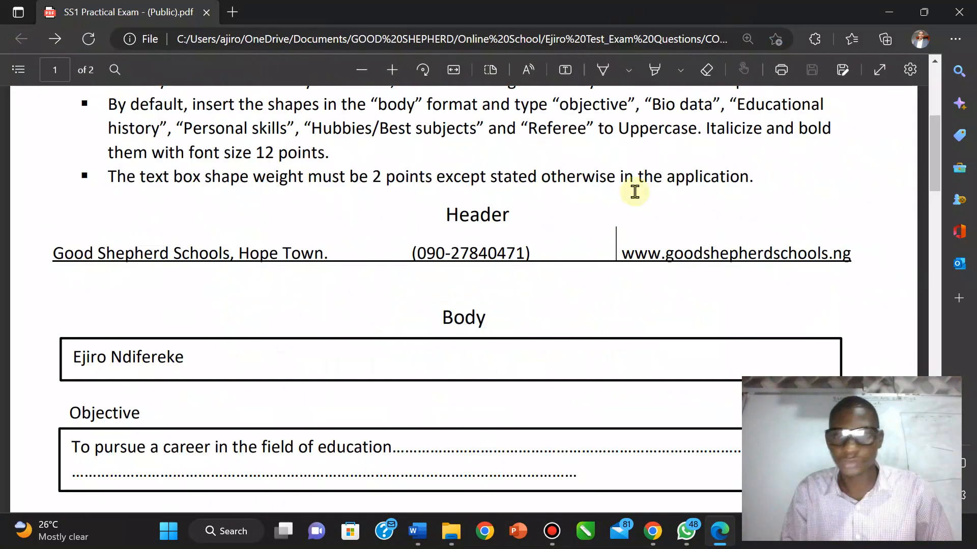
pyautogui.click(621, 251)
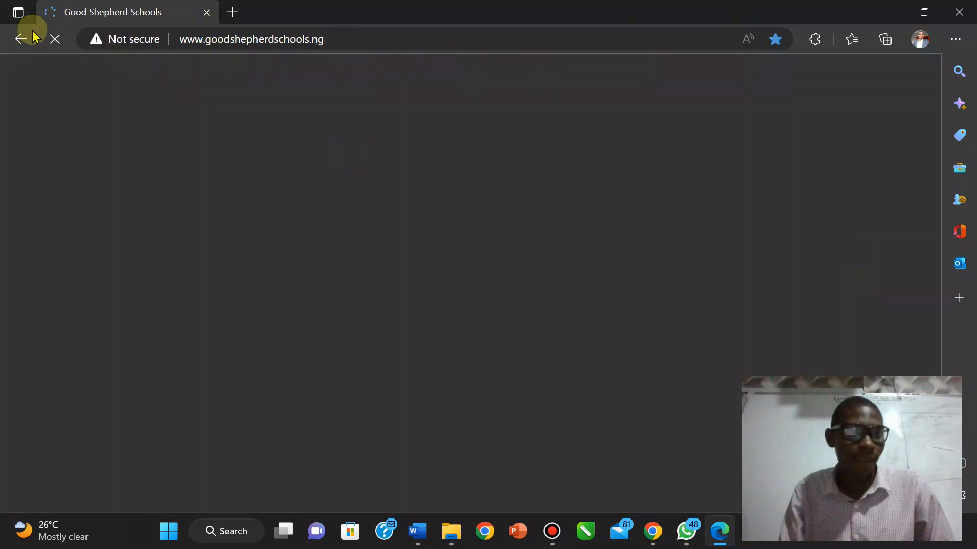
pyautogui.click(16, 40)
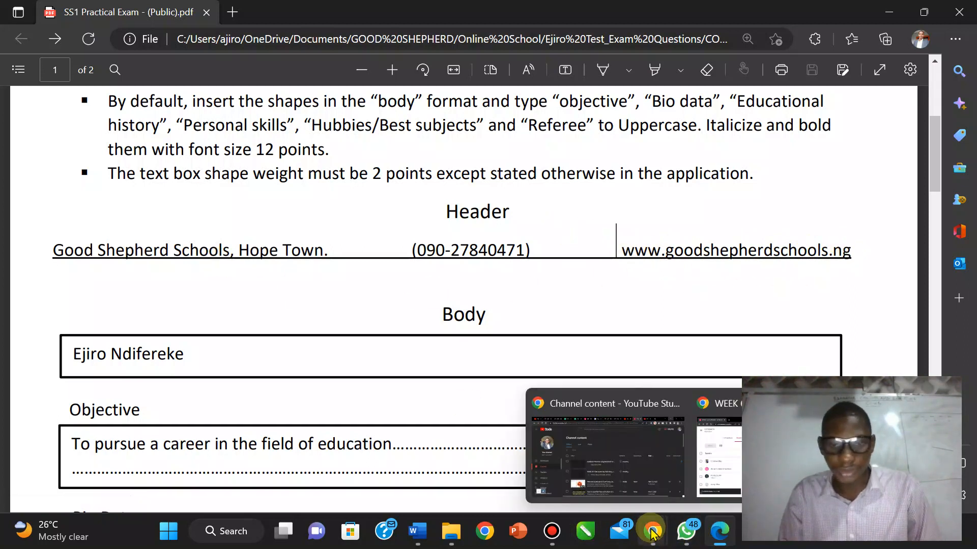
pyautogui.moveTo(417, 531)
pyautogui.click(390, 480)
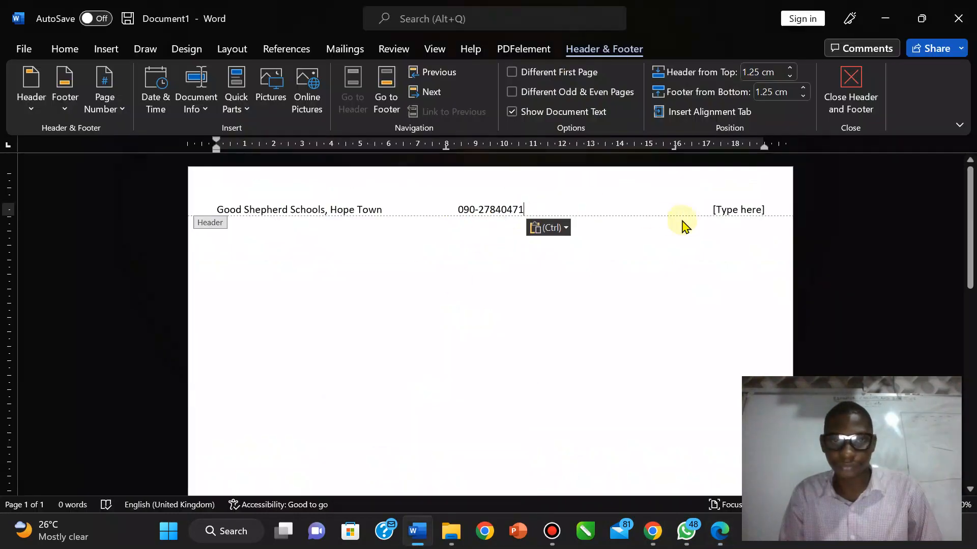
pyautogui.click(737, 209)
pyautogui.write('www.goodshepherd')
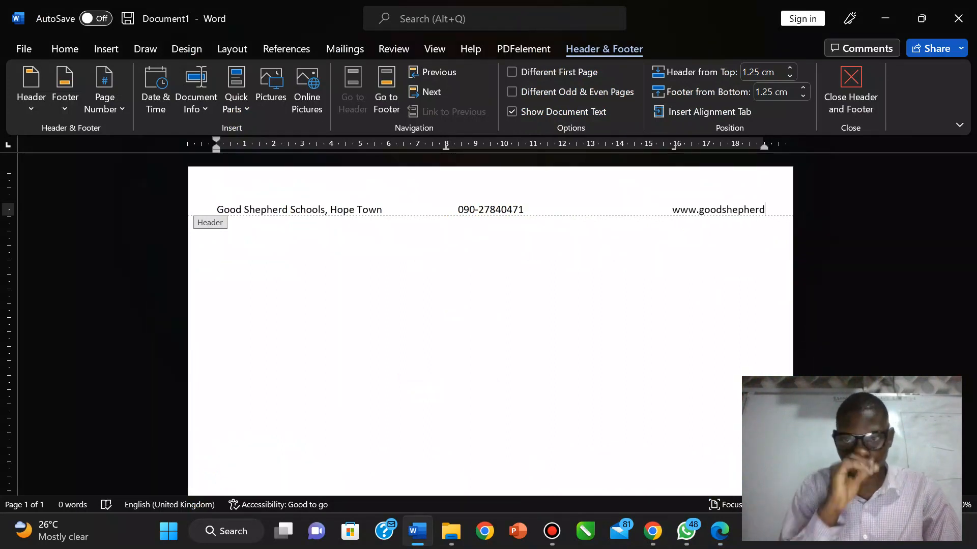
pyautogui.write('scho')
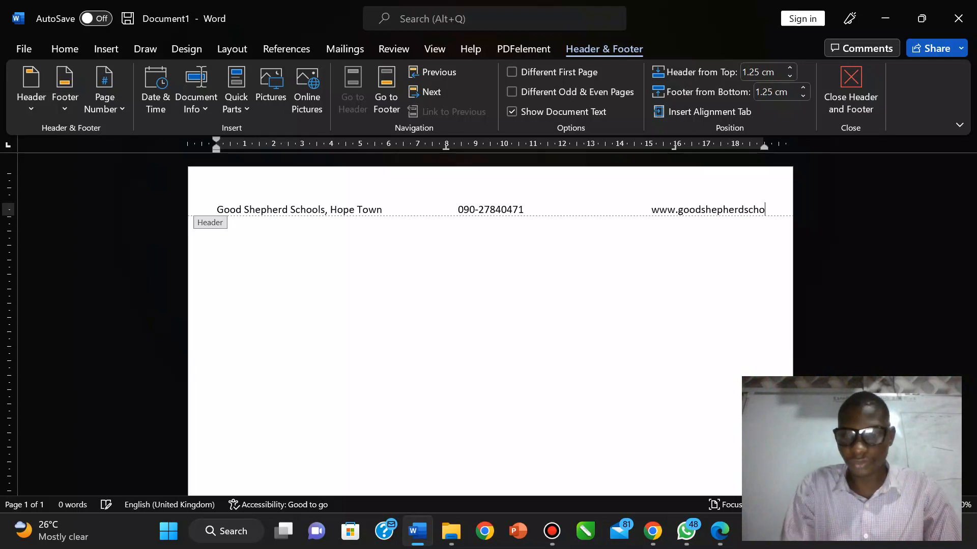
pyautogui.write('ols.ng')
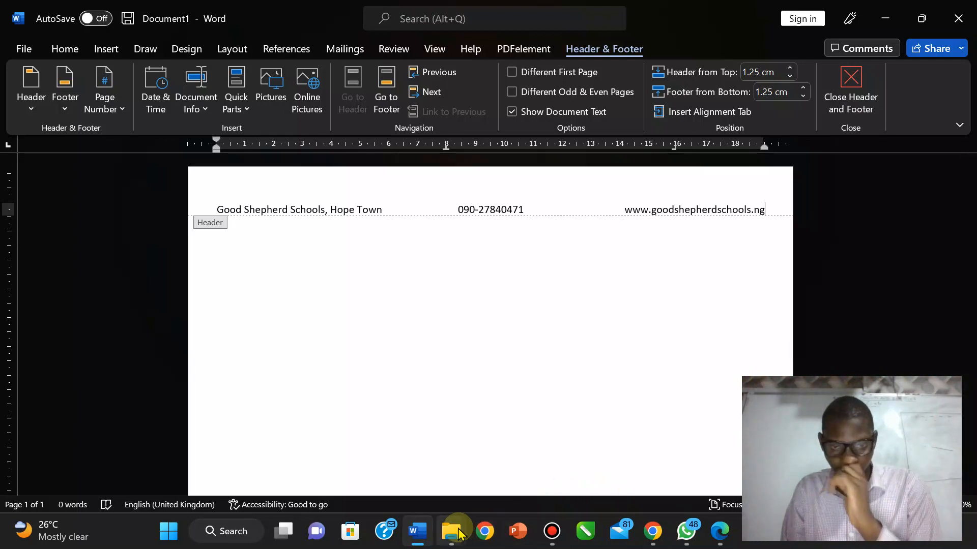
# Step: Recheck the header against the PDF and close the messaging app window
pyautogui.moveTo(655, 529)
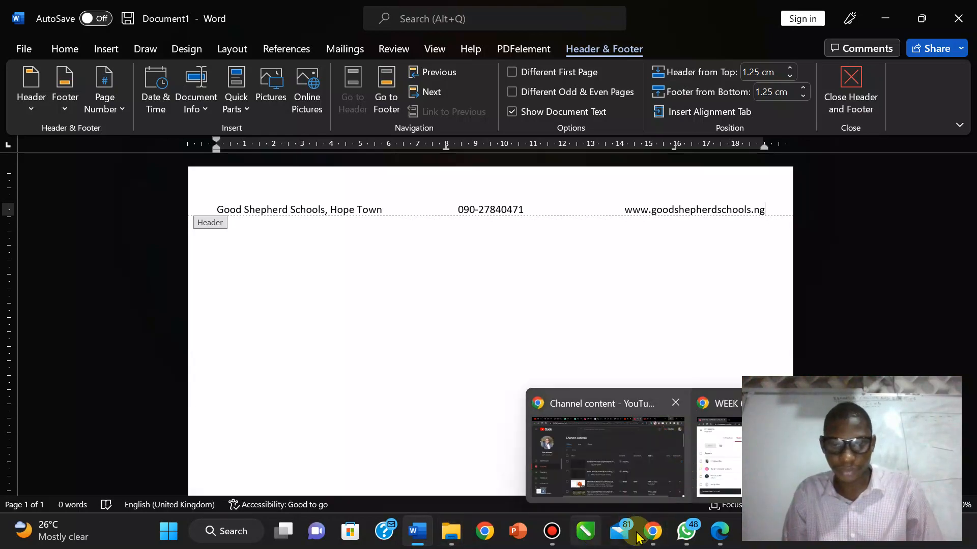
pyautogui.click(721, 542)
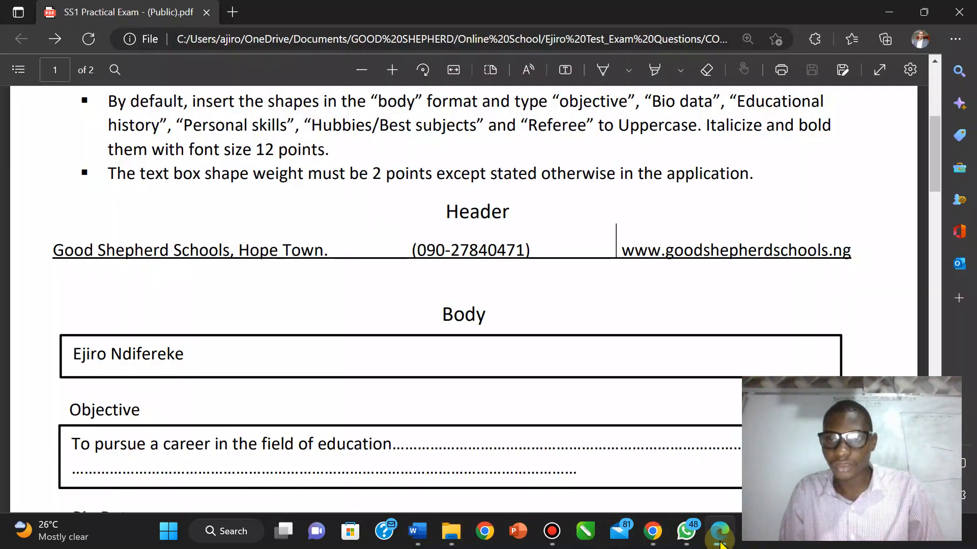
pyautogui.click(721, 542)
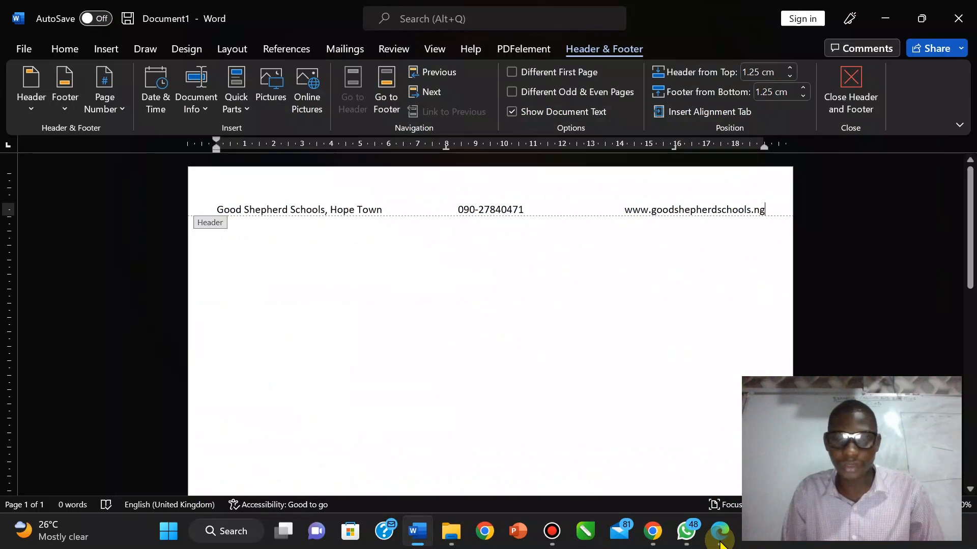
pyautogui.click(416, 534)
pyautogui.click(416, 533)
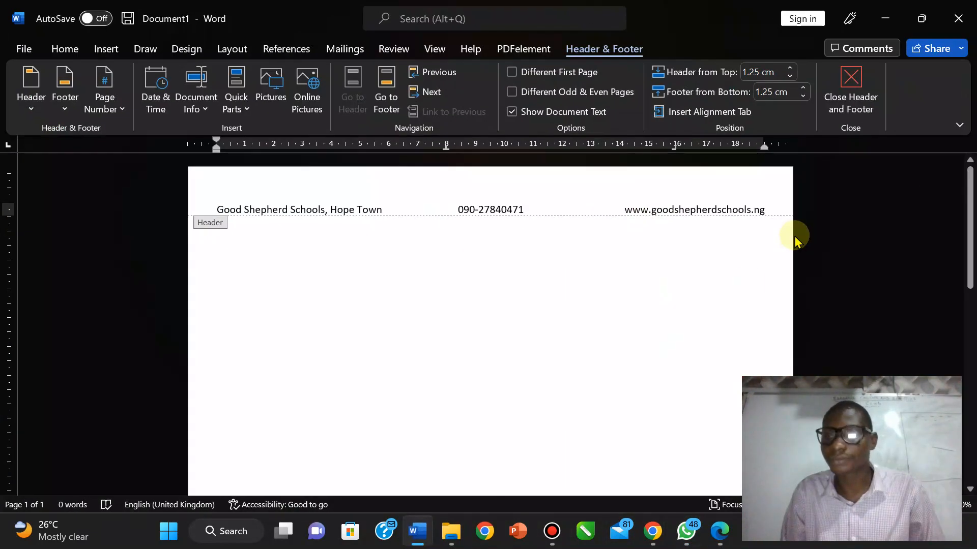
pyautogui.moveTo(701, 541)
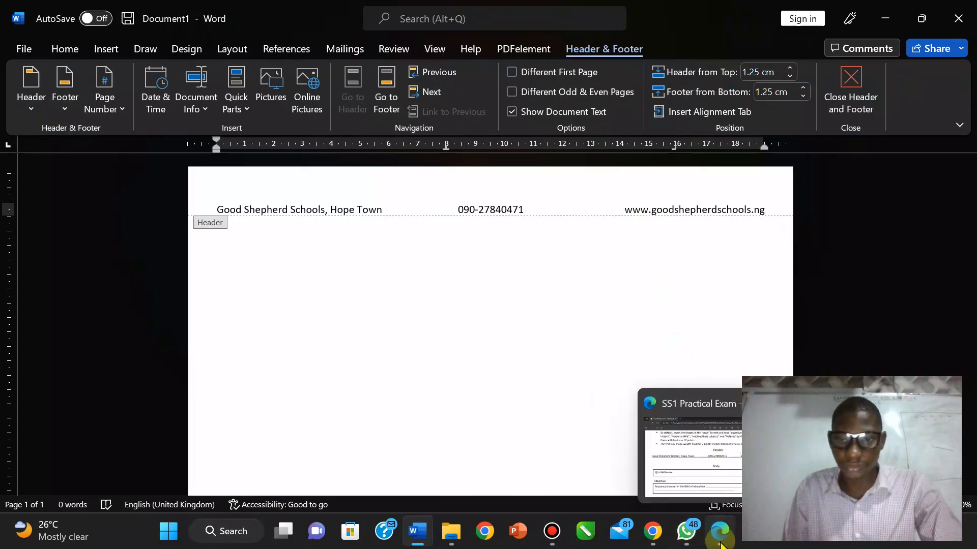
pyautogui.rightClick(687, 532)
pyautogui.click(671, 490)
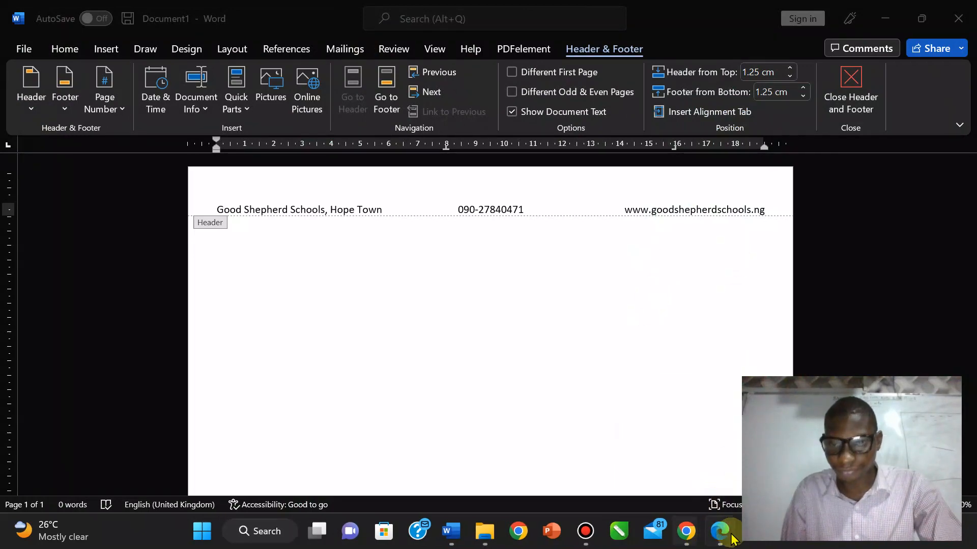
# Step: Scroll the PDF to the Body's Objective and Bio Data boxes, then return to Word
pyautogui.moveTo(734, 538)
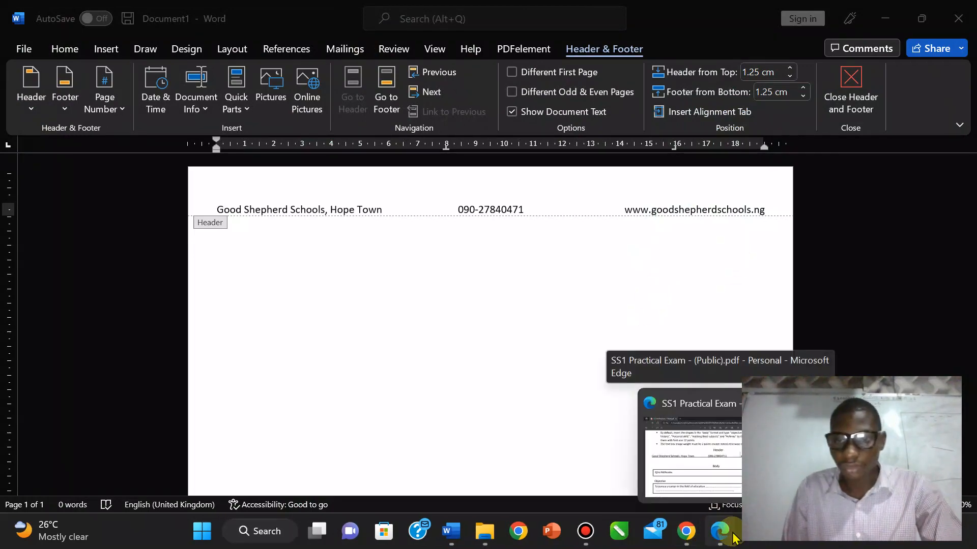
pyautogui.click(734, 538)
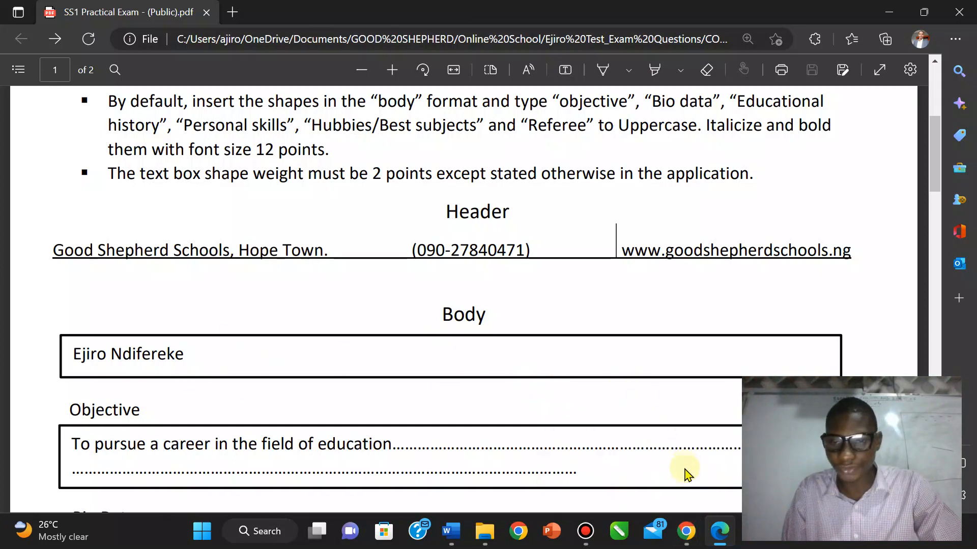
pyautogui.moveTo(935, 153); pyautogui.dragTo(936, 182)
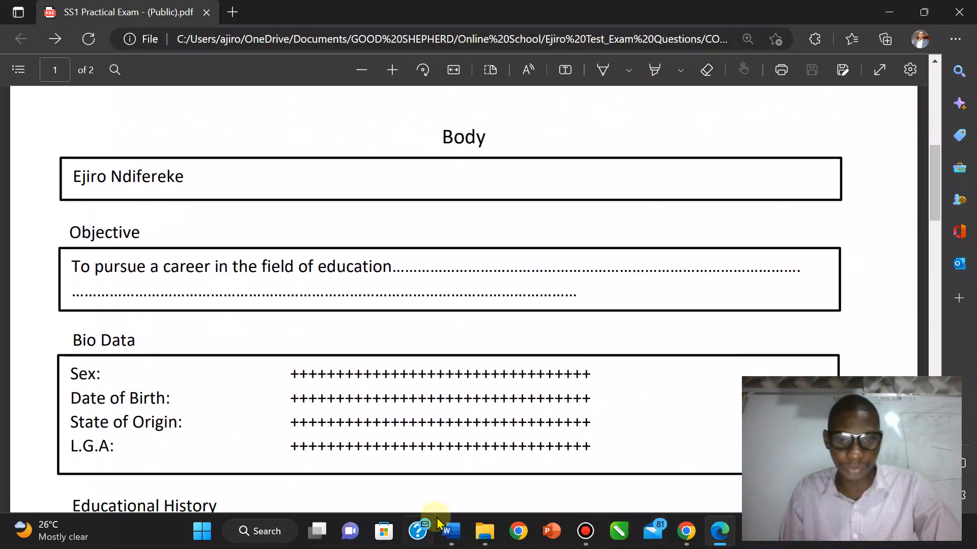
pyautogui.moveTo(452, 535)
pyautogui.moveTo(453, 539); pyautogui.dragTo(687, 535)
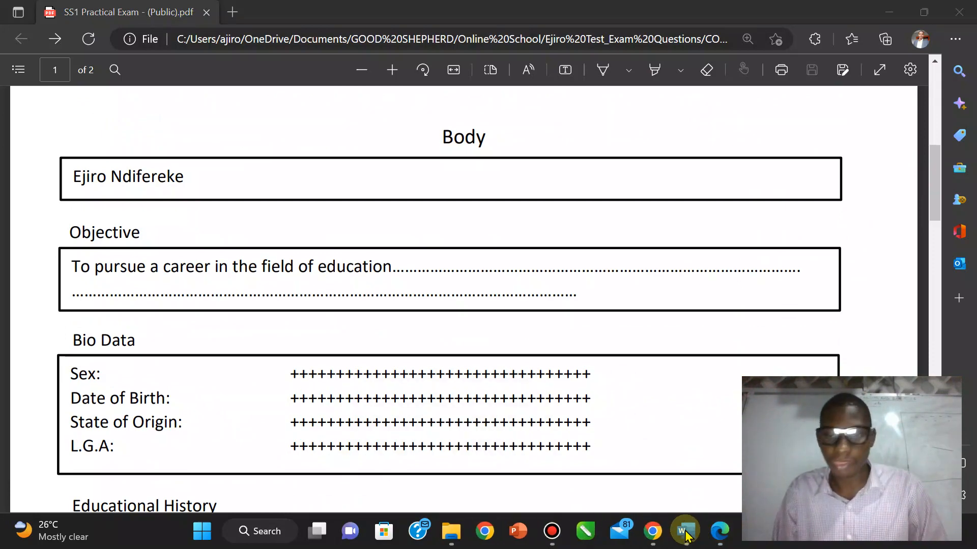
pyautogui.click(686, 534)
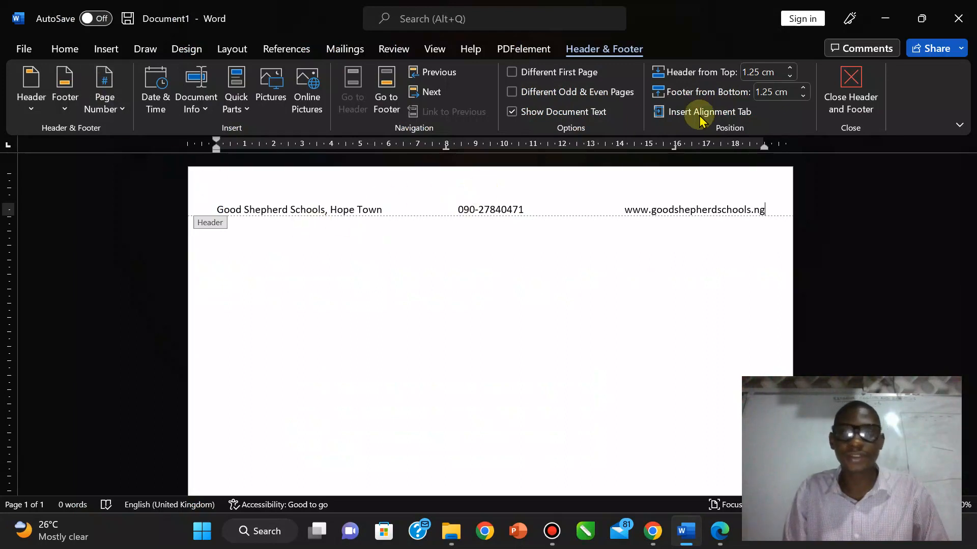
# Step: Close the header and draw a page-wide text box beneath it
pyautogui.click(845, 96)
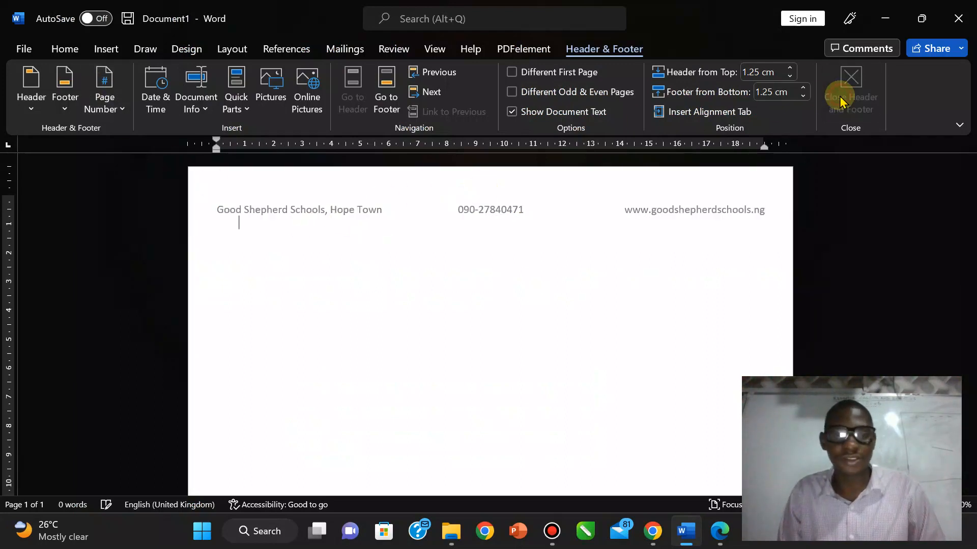
pyautogui.click(99, 49)
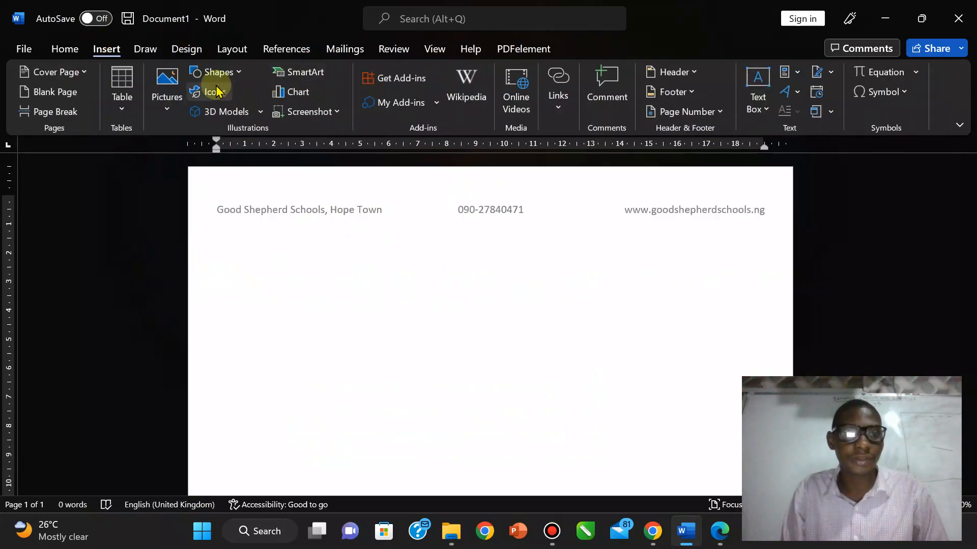
pyautogui.click(218, 72)
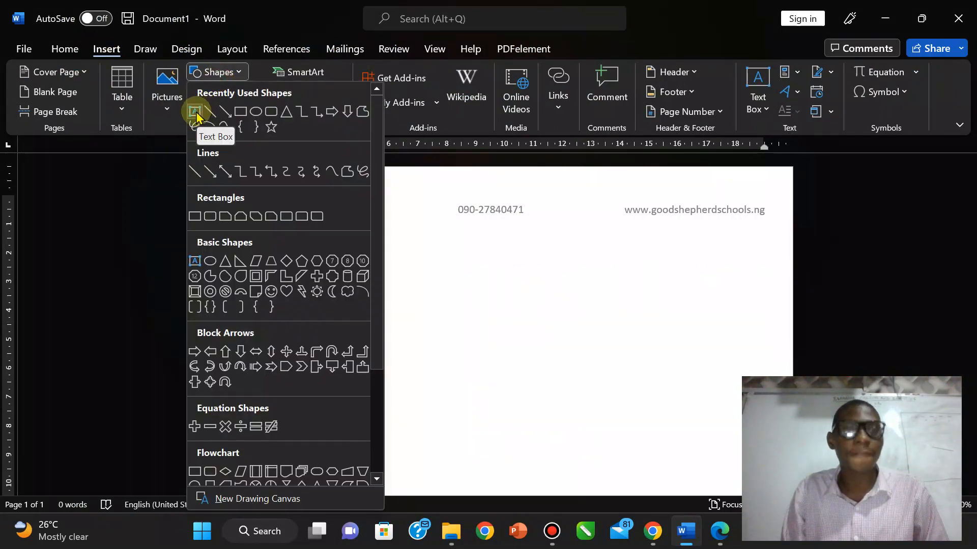
pyautogui.click(195, 112)
pyautogui.moveTo(210, 251); pyautogui.dragTo(426, 296)
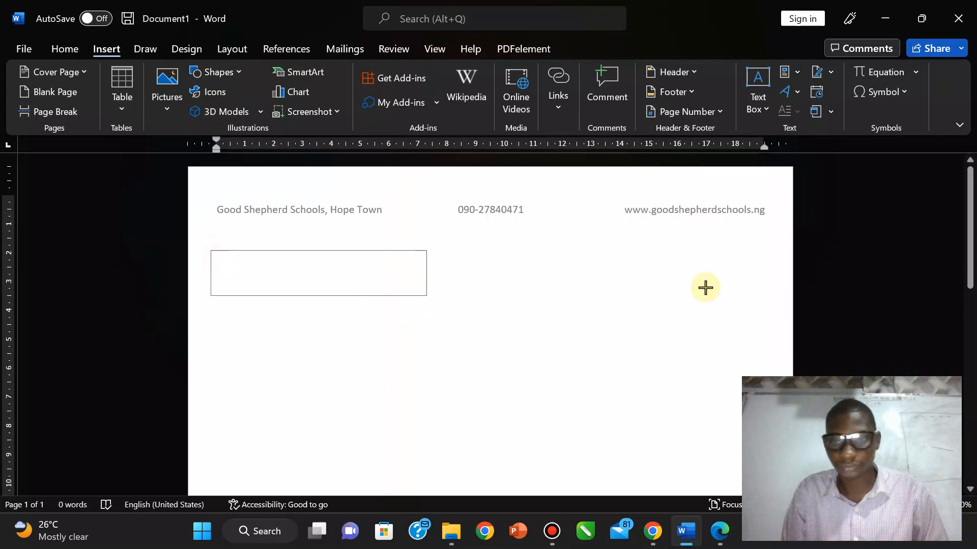
pyautogui.moveTo(705, 288); pyautogui.dragTo(766, 291)
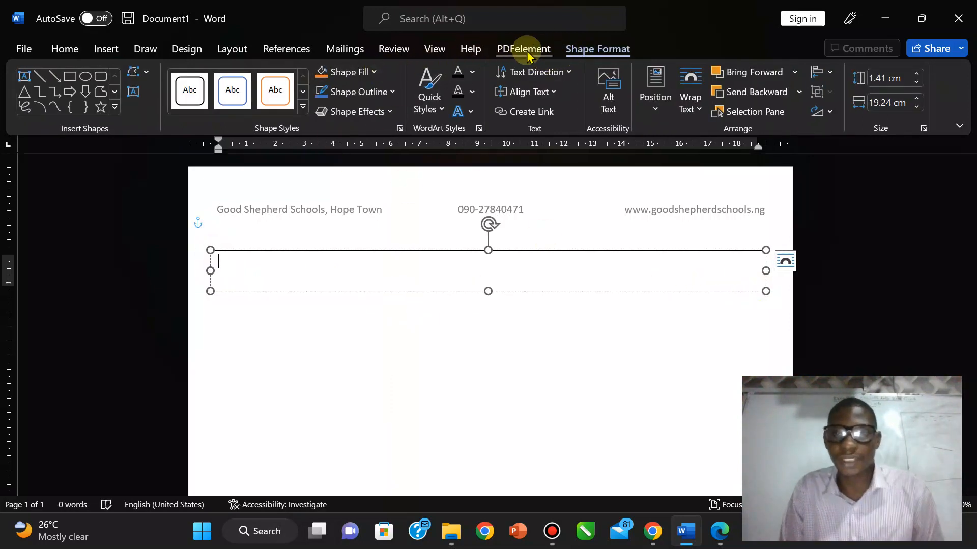
# Step: Set the text box outline width to 2 pt
pyautogui.click(375, 92)
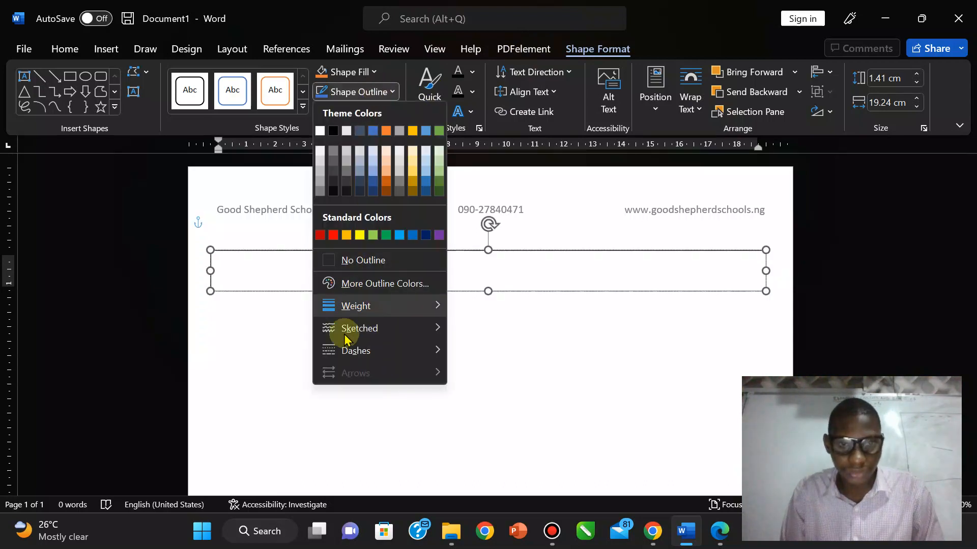
pyautogui.moveTo(349, 305)
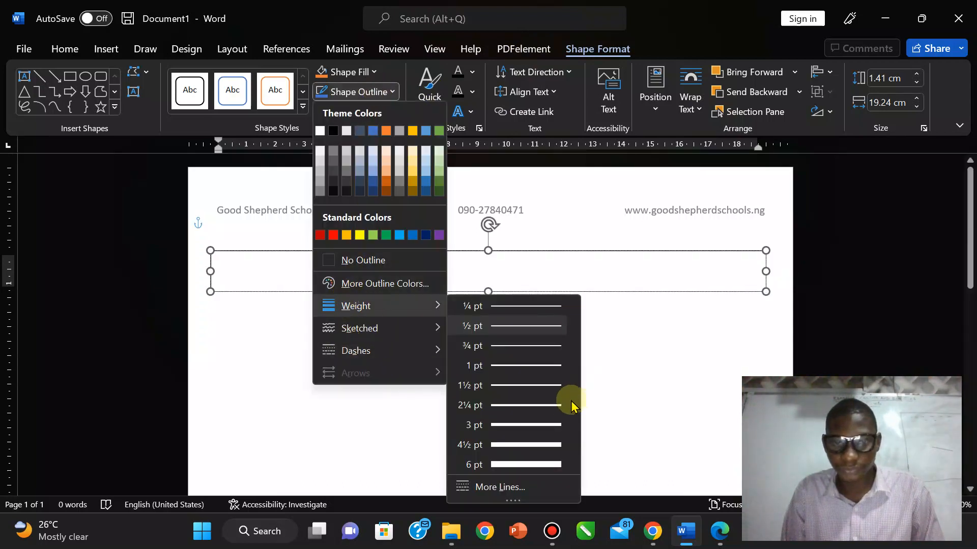
pyautogui.click(544, 406)
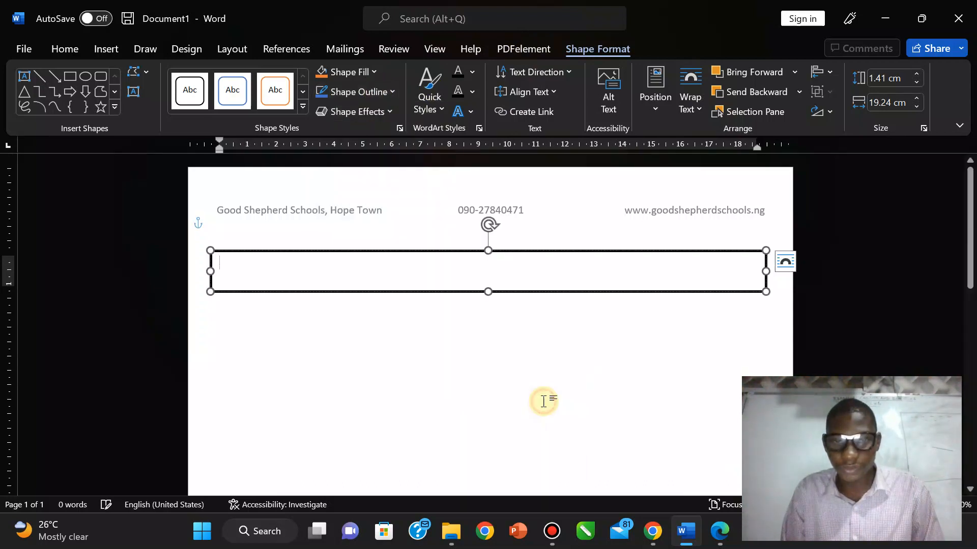
pyautogui.click(351, 91)
pyautogui.moveTo(355, 306)
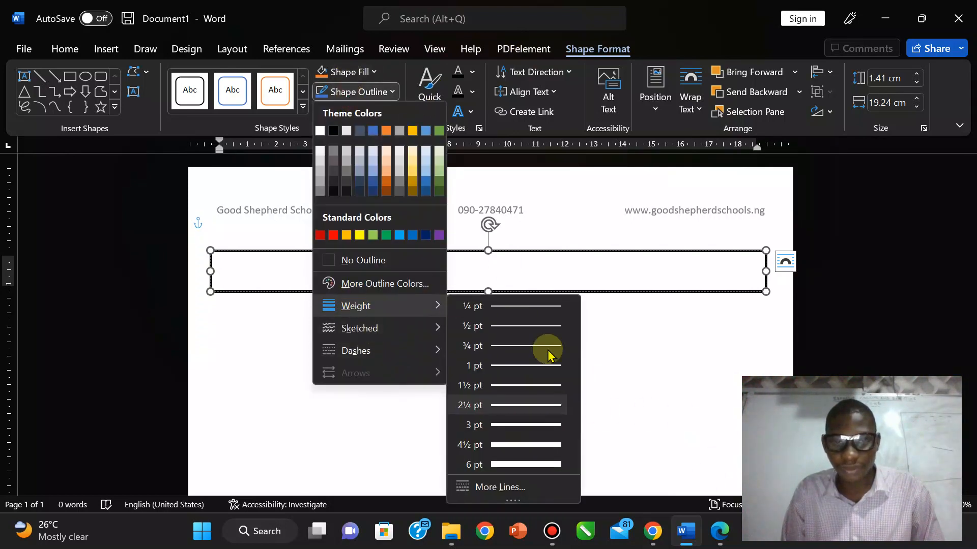
pyautogui.click(515, 489)
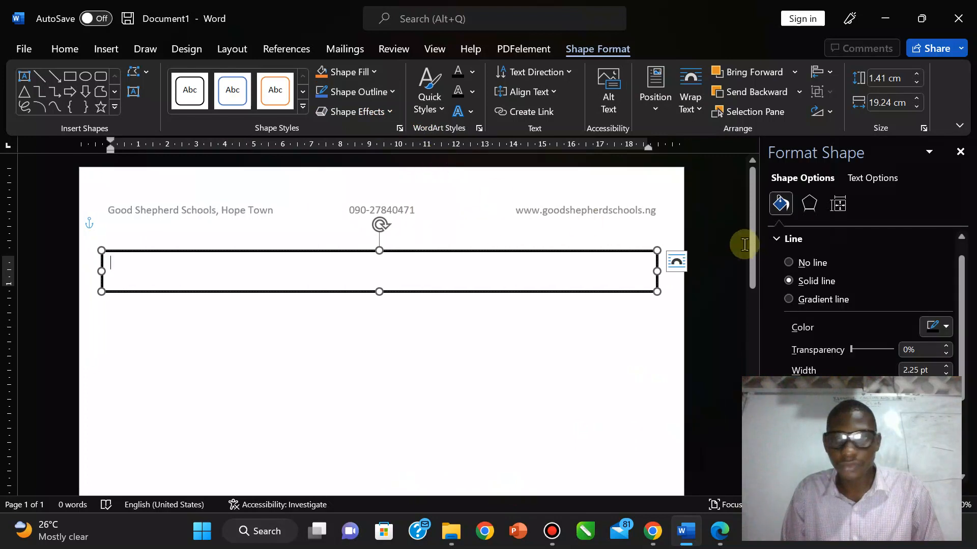
pyautogui.click(946, 374)
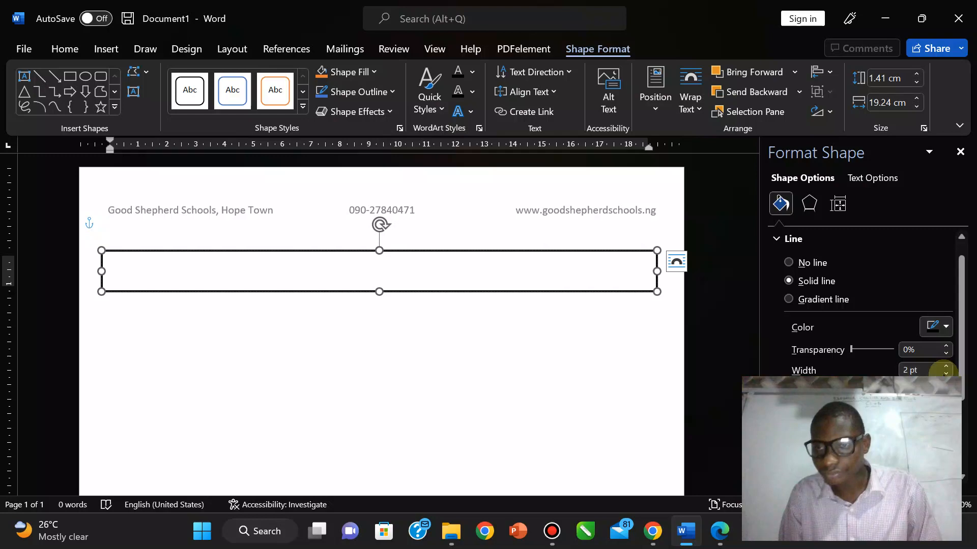
pyautogui.click(960, 151)
pyautogui.moveTo(695, 529)
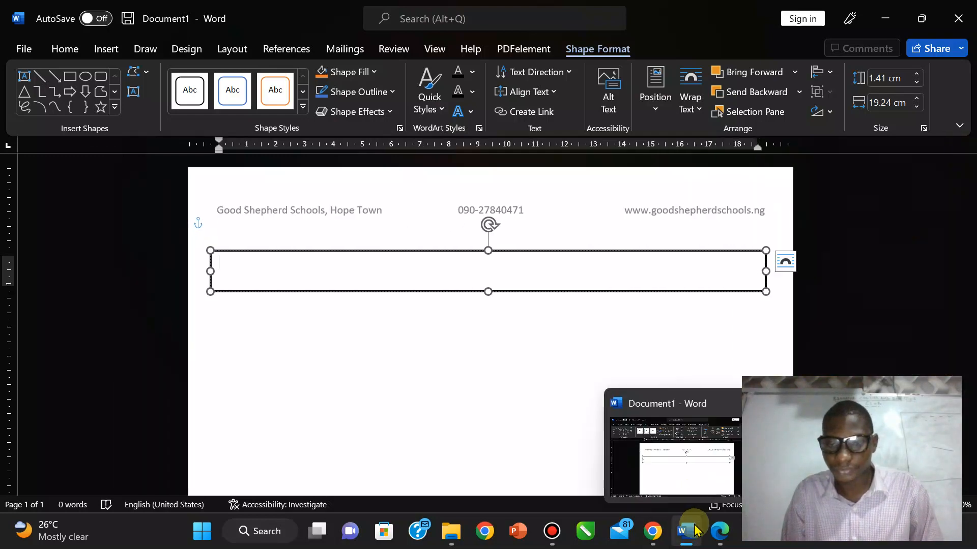
pyautogui.click(719, 531)
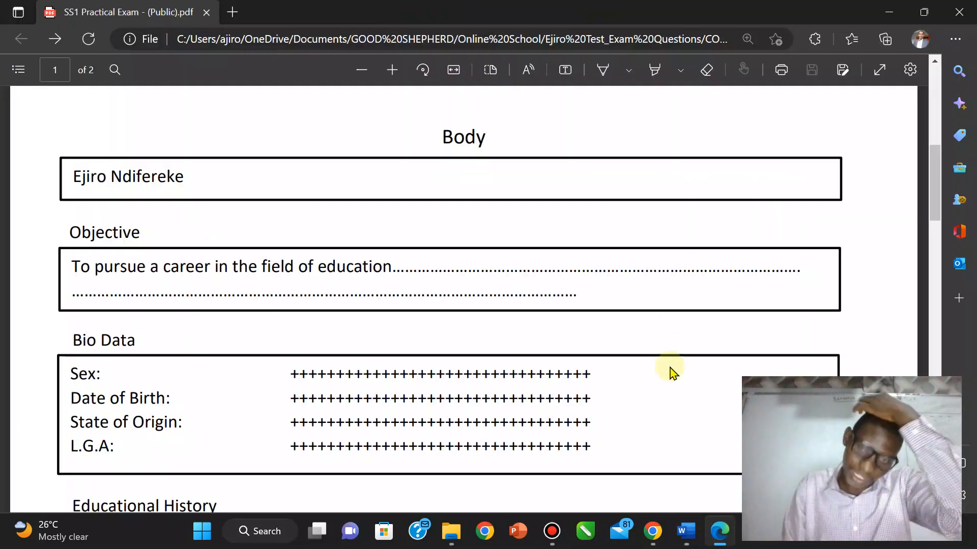
pyautogui.scroll(8, 739, 213)
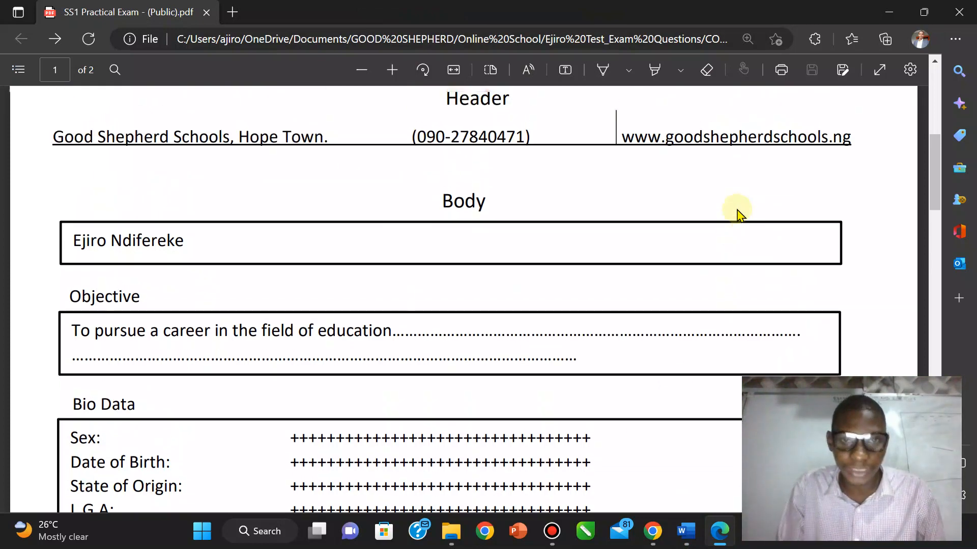
pyautogui.scroll(-2, 739, 213)
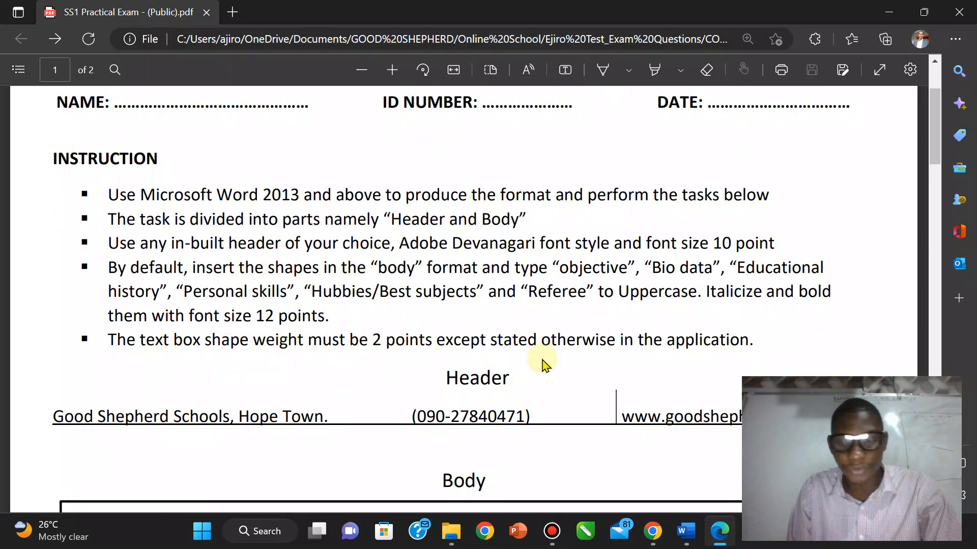
pyautogui.click(685, 531)
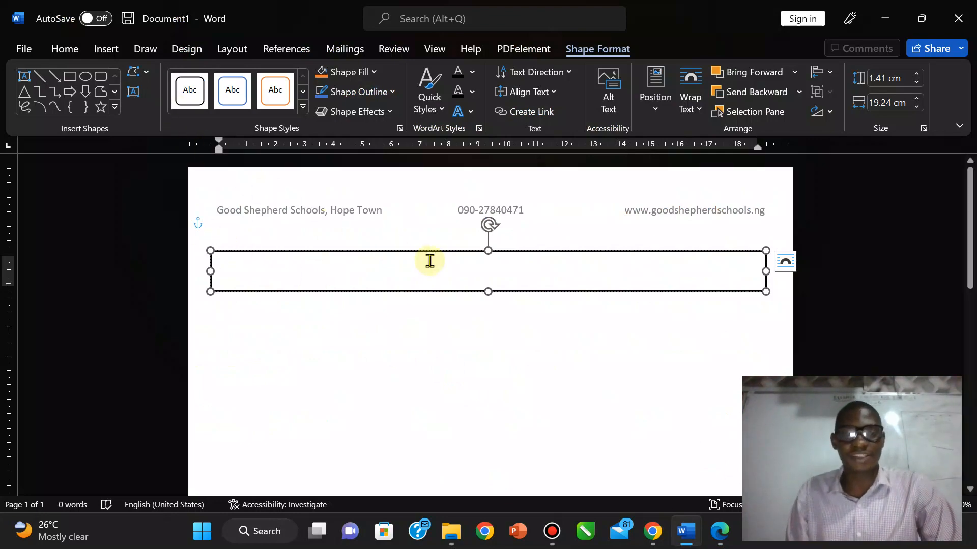
# Step: Delete the old box and redraw a page-wide text box under the header
pyautogui.press('Delete')
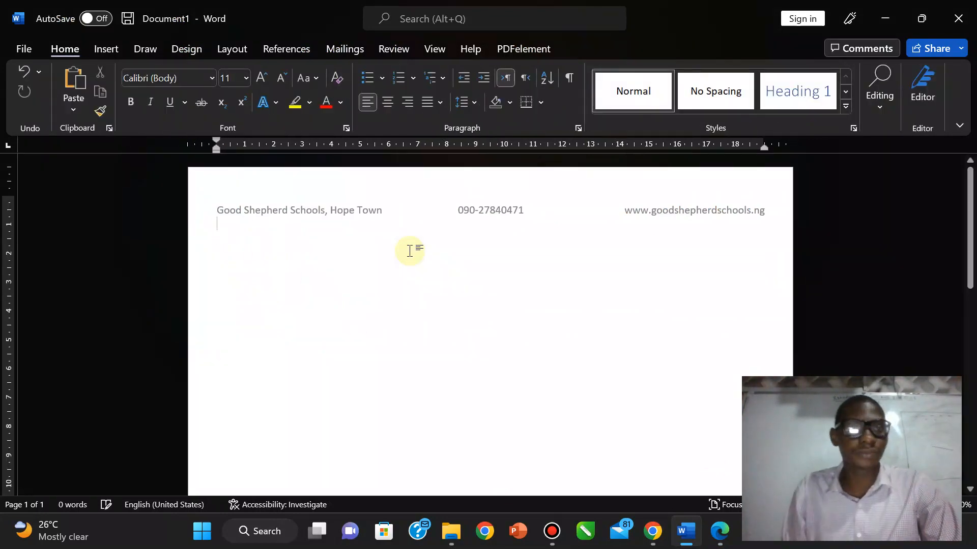
pyautogui.click(106, 49)
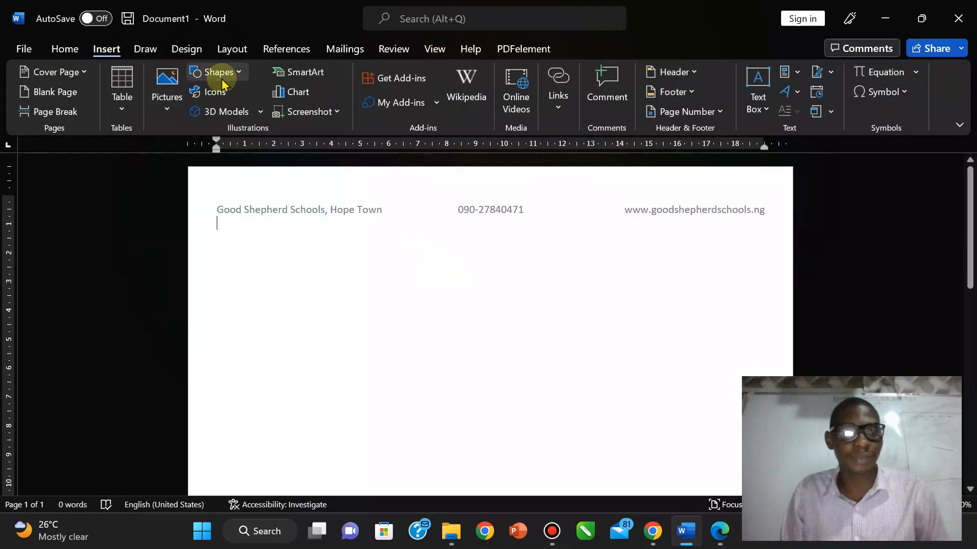
pyautogui.click(218, 73)
pyautogui.click(194, 111)
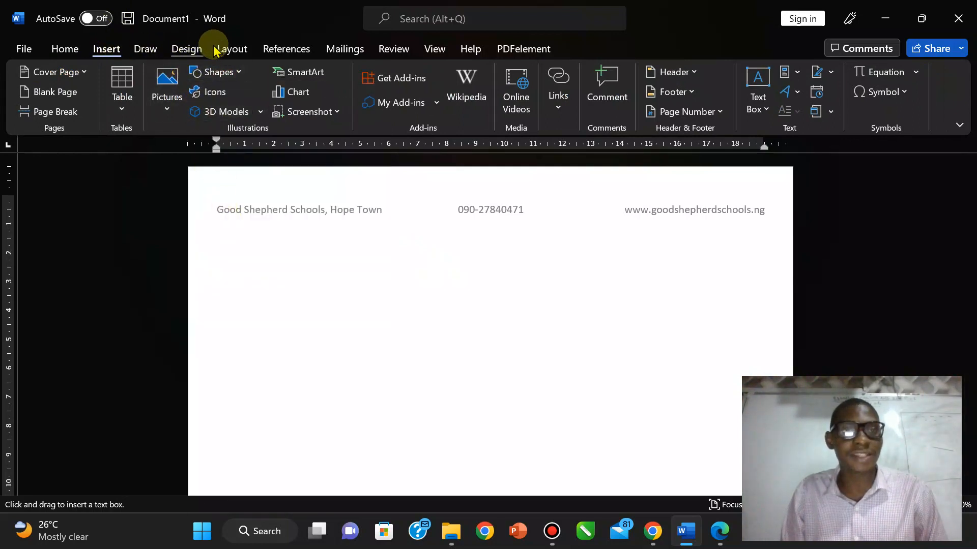
pyautogui.click(240, 73)
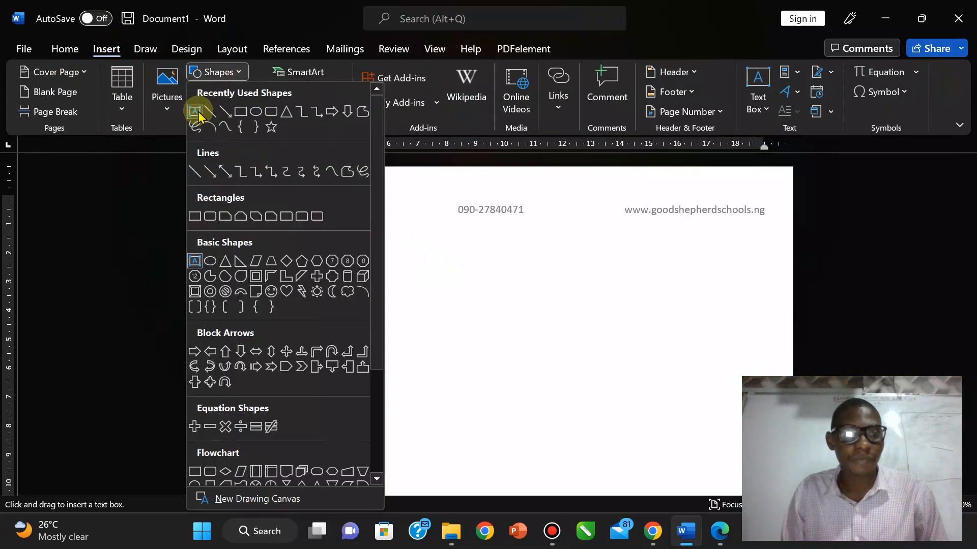
pyautogui.click(198, 115)
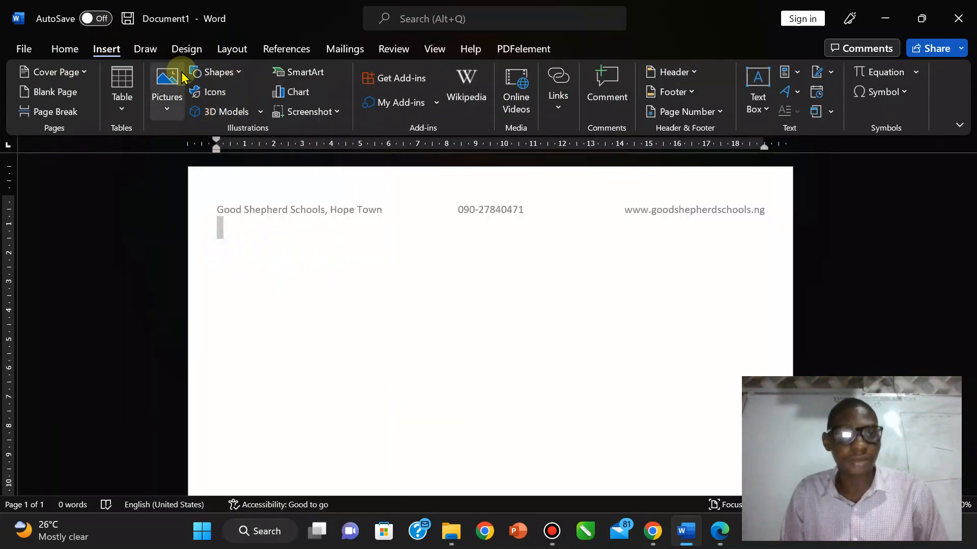
pyautogui.click(220, 72)
pyautogui.click(200, 116)
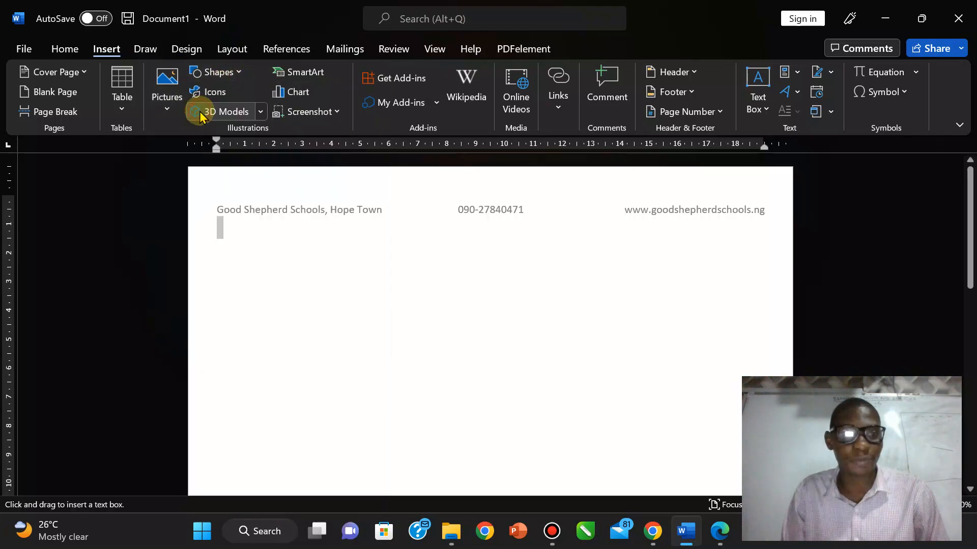
pyautogui.click(220, 247)
pyautogui.moveTo(629, 280); pyautogui.dragTo(750, 280)
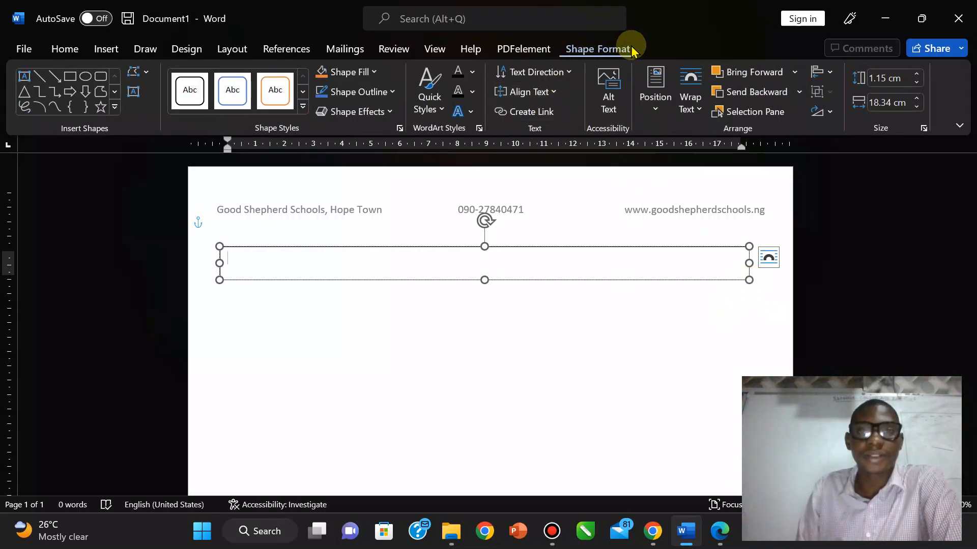
# Step: Raise the new box's outline width to 2 pt and nudge it slightly lower
pyautogui.click(379, 92)
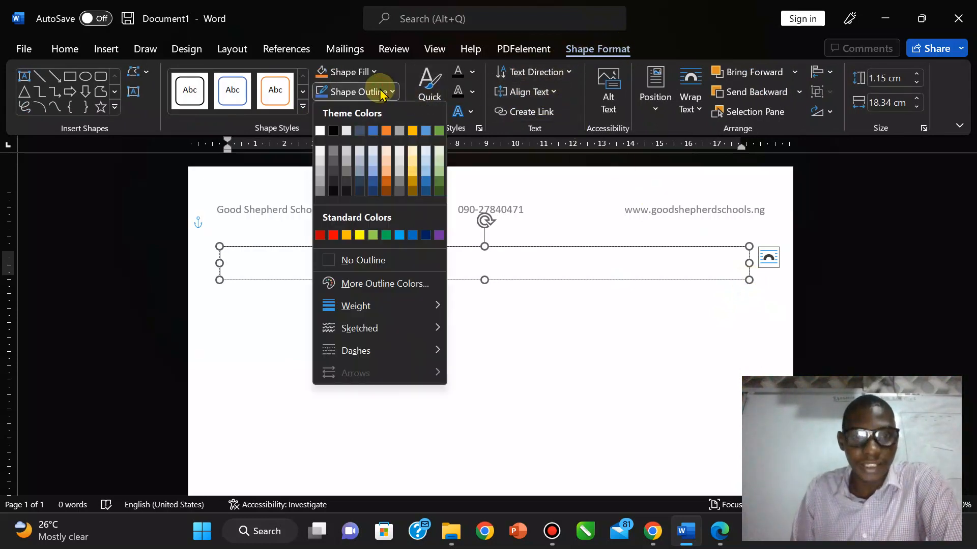
pyautogui.moveTo(371, 306)
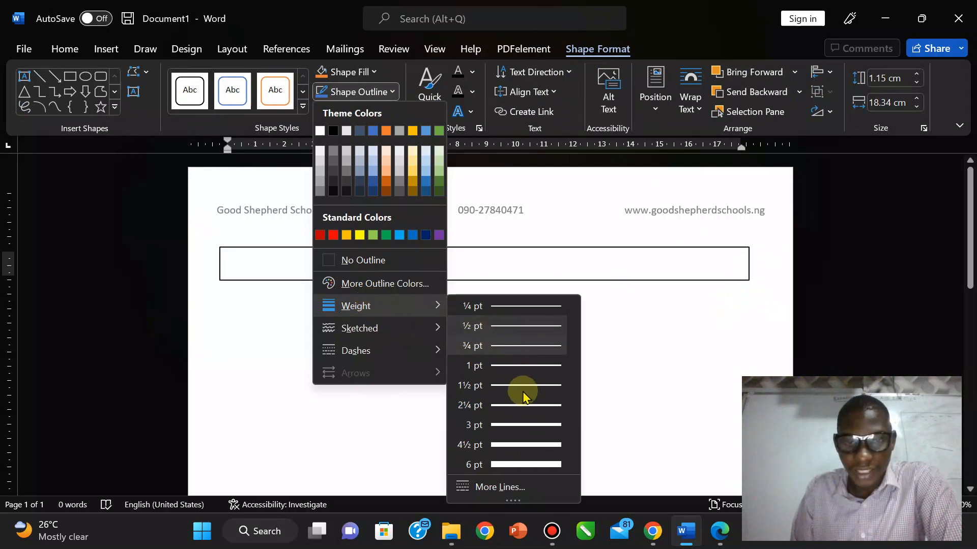
pyautogui.click(516, 491)
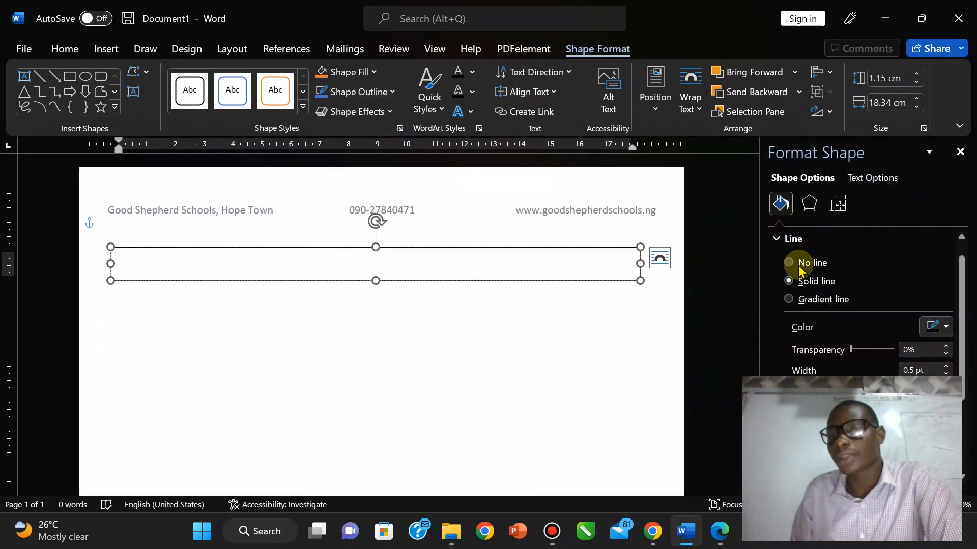
pyautogui.click(947, 366)
pyautogui.click(947, 366)
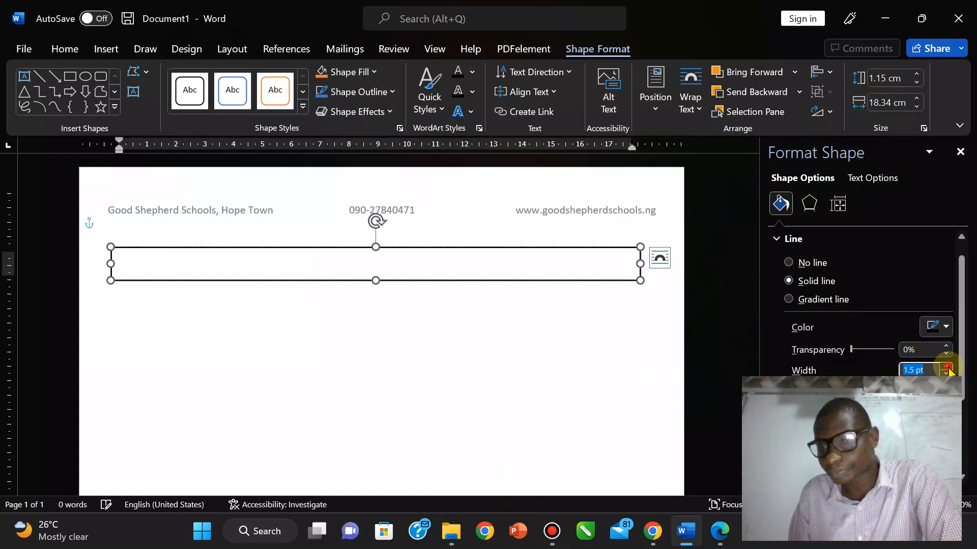
pyautogui.click(947, 366)
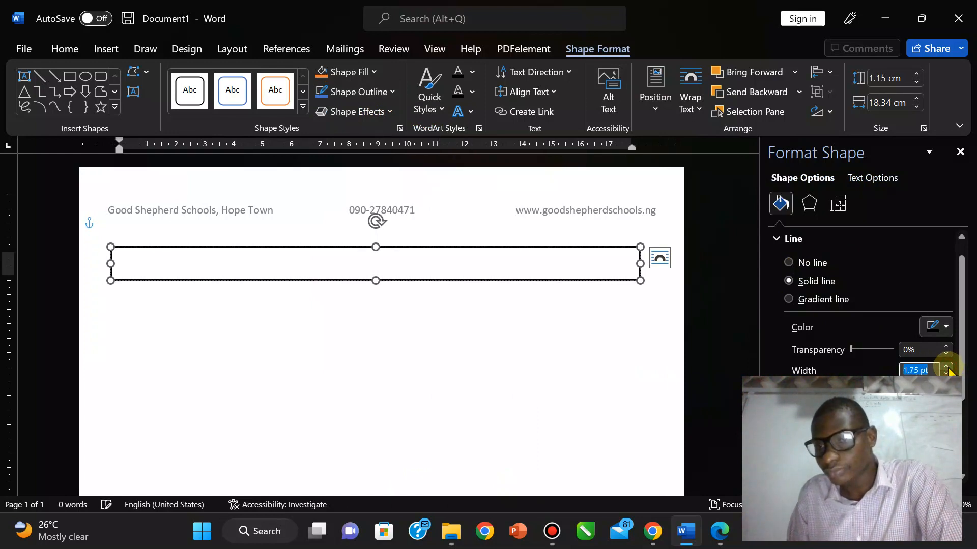
pyautogui.click(498, 334)
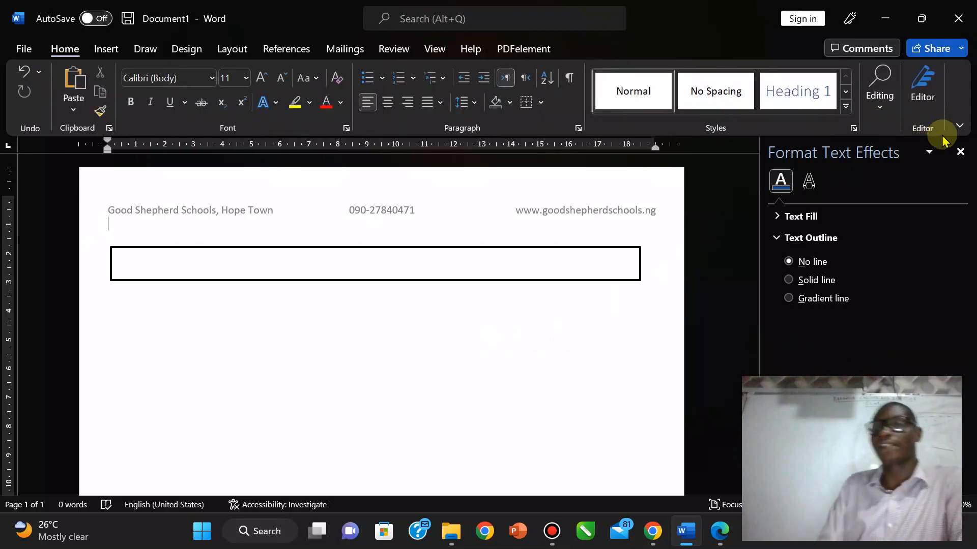
pyautogui.click(961, 152)
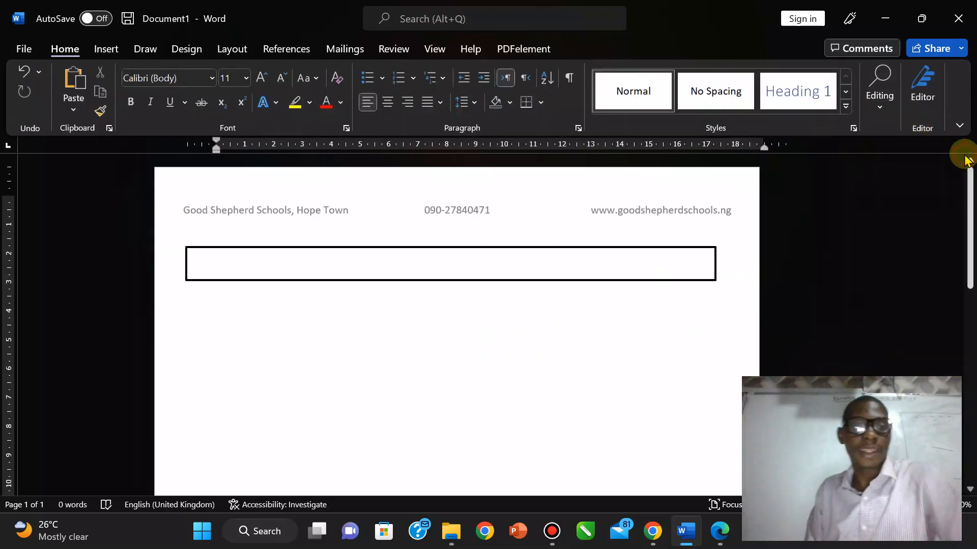
pyautogui.click(338, 273)
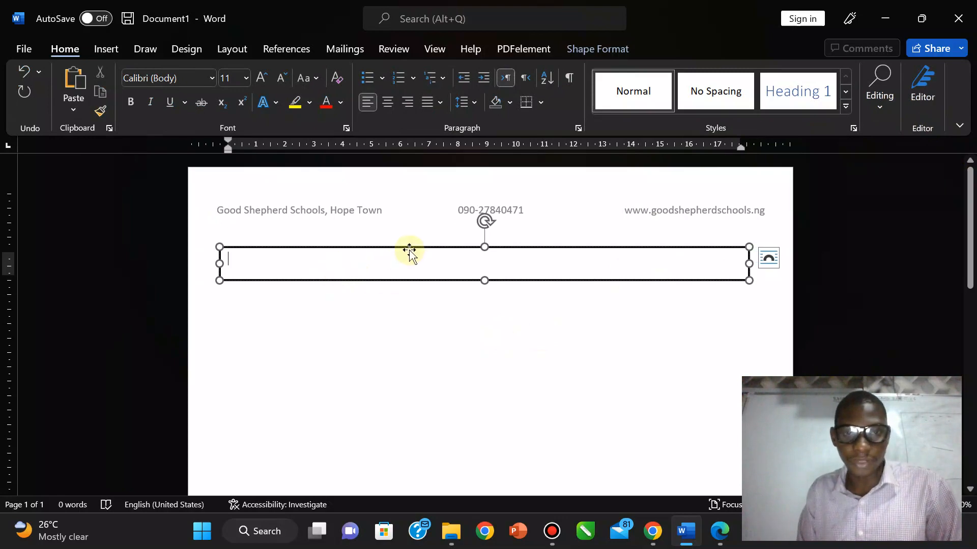
pyautogui.moveTo(409, 255); pyautogui.dragTo(409, 270)
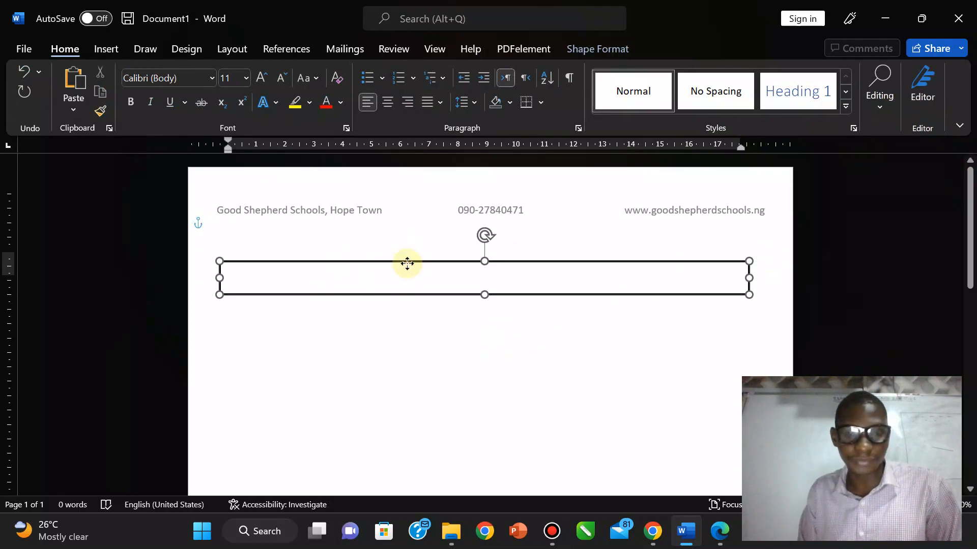
pyautogui.click(721, 531)
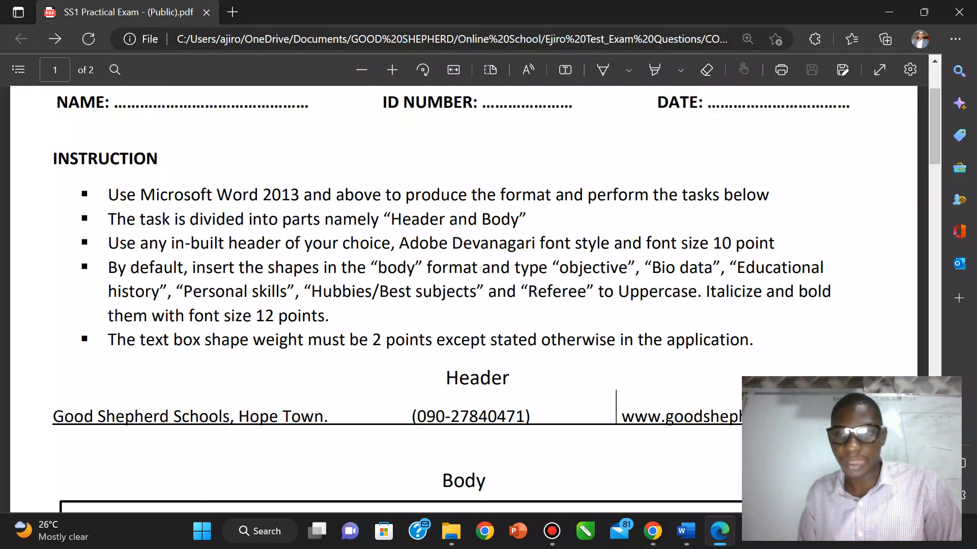
pyautogui.moveTo(931, 130); pyautogui.dragTo(937, 183)
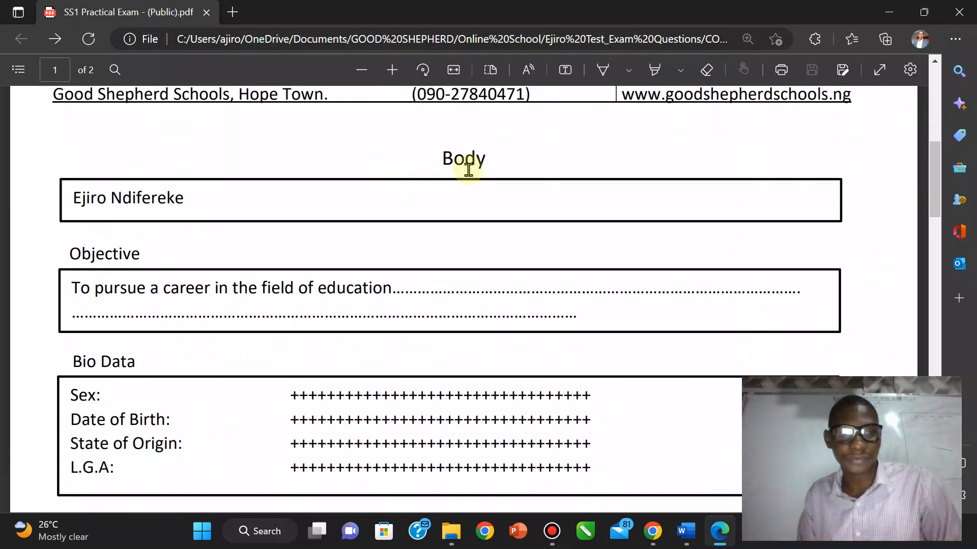
pyautogui.moveTo(692, 535)
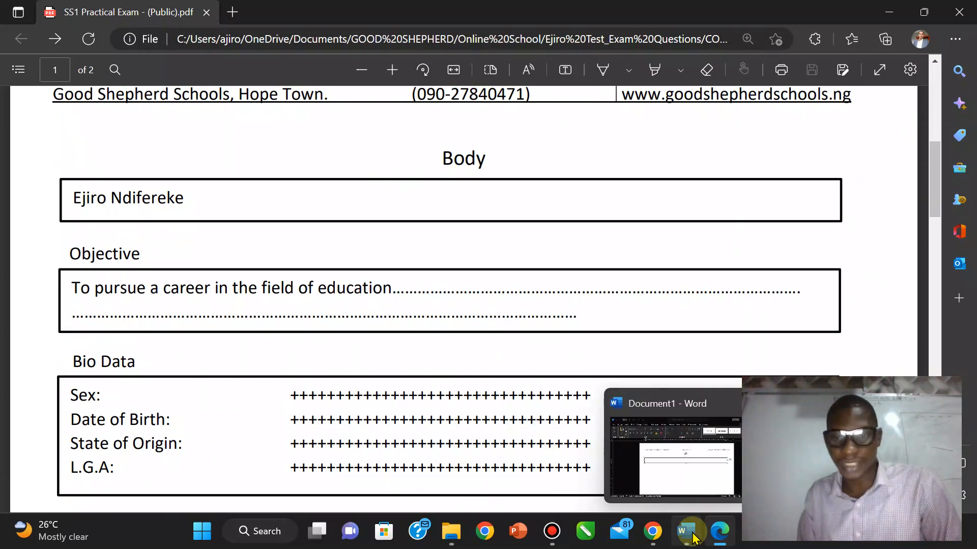
pyautogui.click(670, 474)
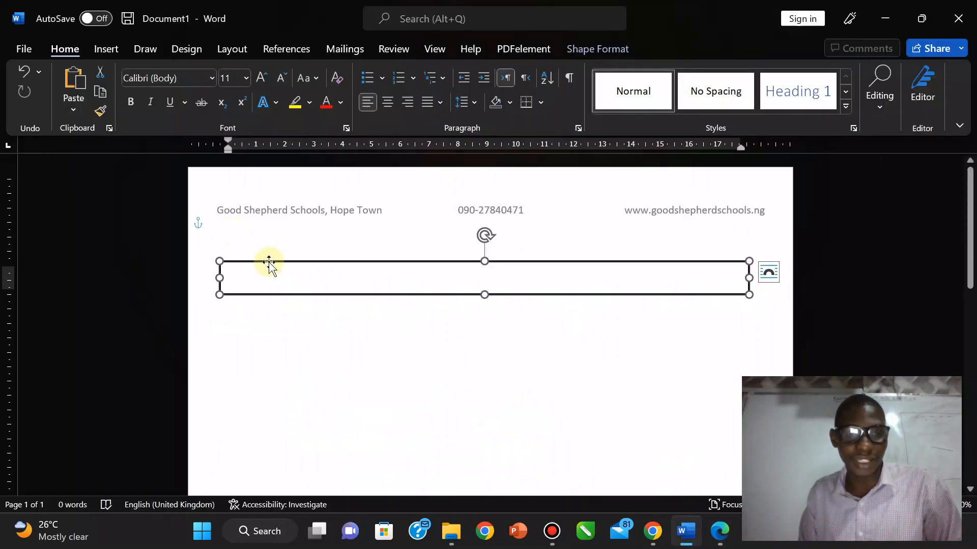
# Step: Paste two copies of the box stacked below the first, then snap Word right
pyautogui.hotkey('ctrl', 'v')
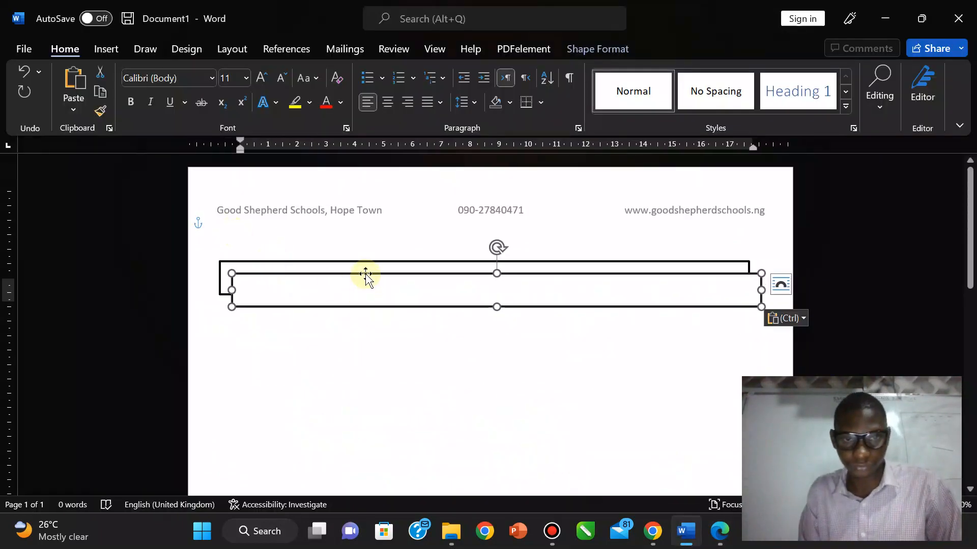
pyautogui.moveTo(366, 275); pyautogui.dragTo(351, 343)
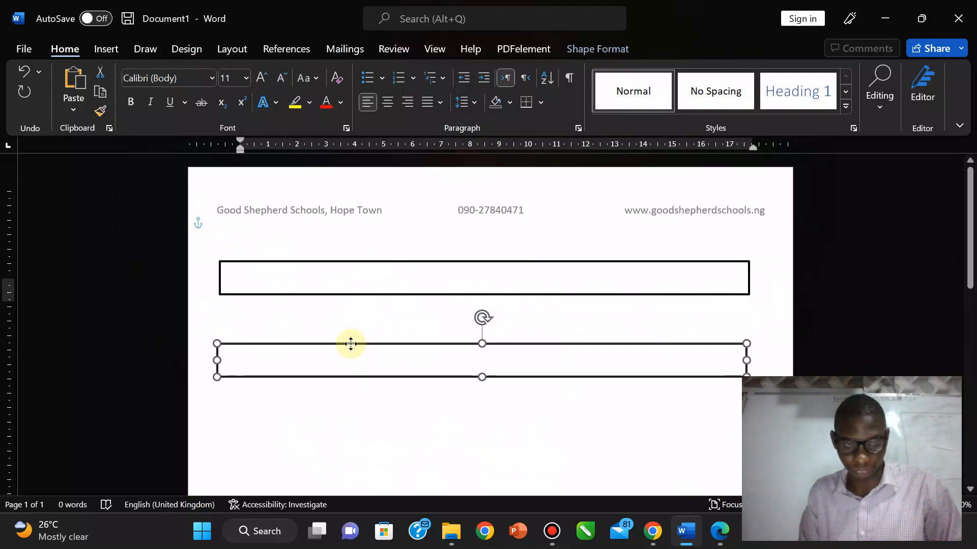
pyautogui.hotkey('ctrl', 'v')
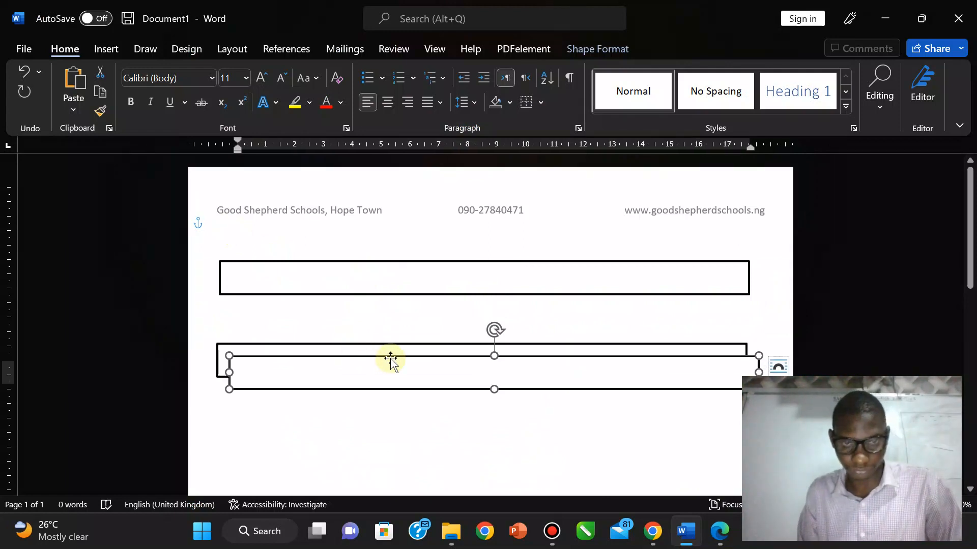
pyautogui.moveTo(390, 359); pyautogui.dragTo(382, 440)
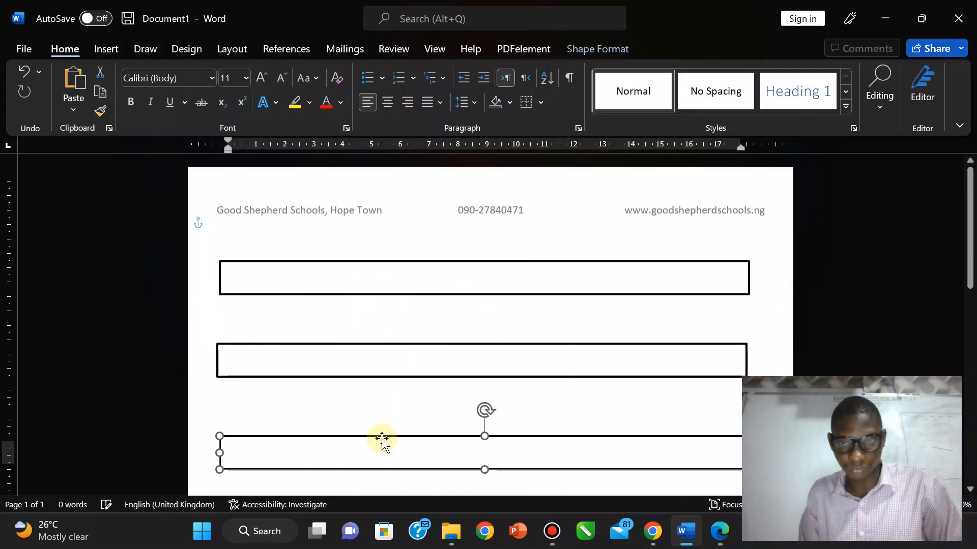
pyautogui.moveTo(966, 200); pyautogui.dragTo(966, 236)
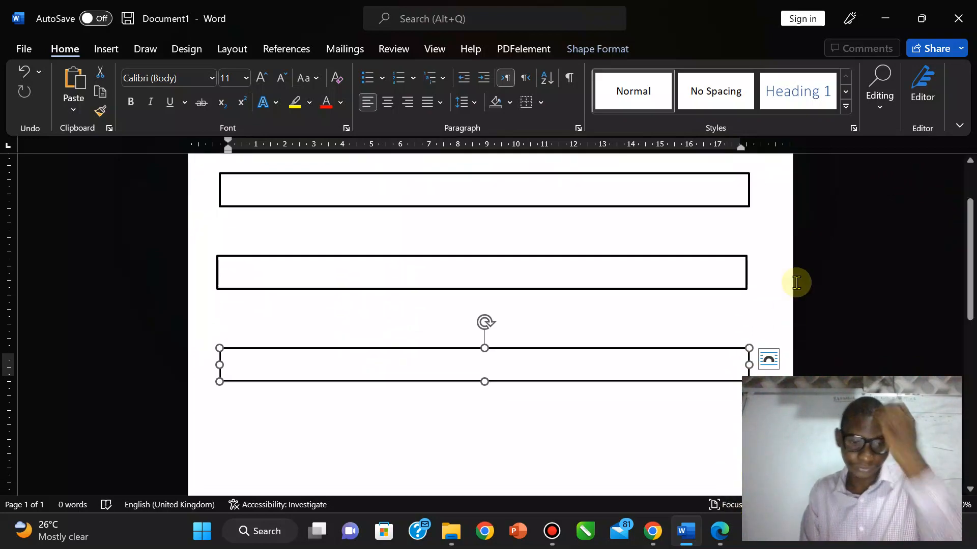
pyautogui.press('super+Right')
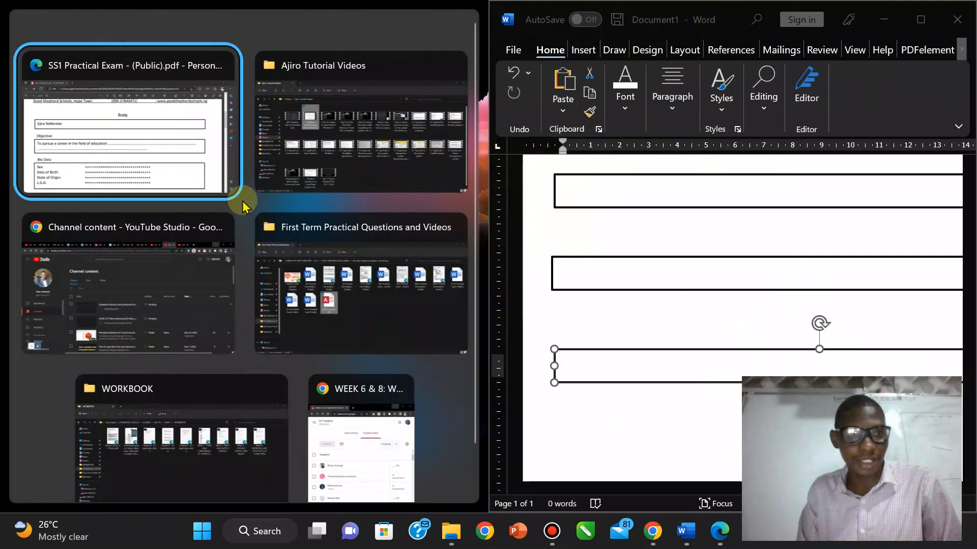
# Step: Snap the reference PDF to the left half and move the middle and bottom boxes up to even the gaps
pyautogui.click(170, 147)
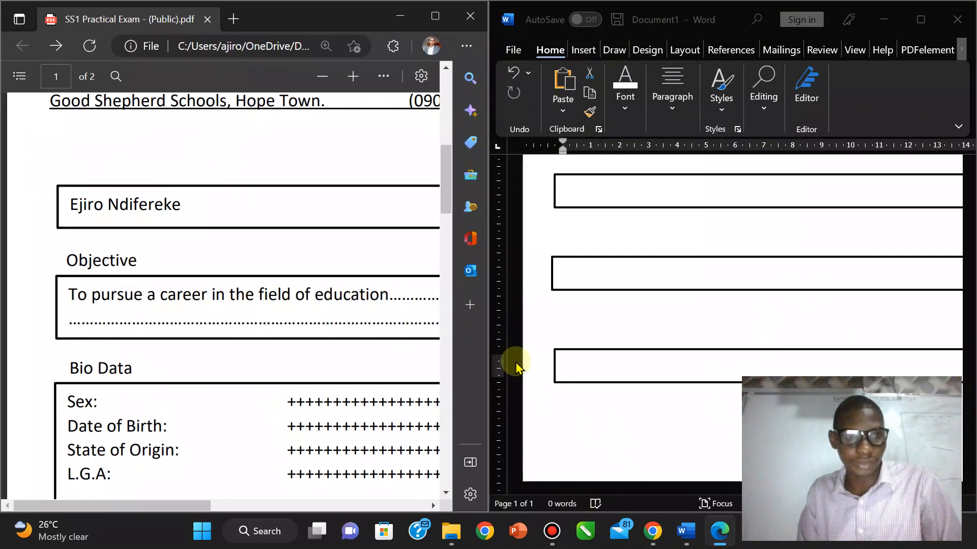
pyautogui.click(583, 263)
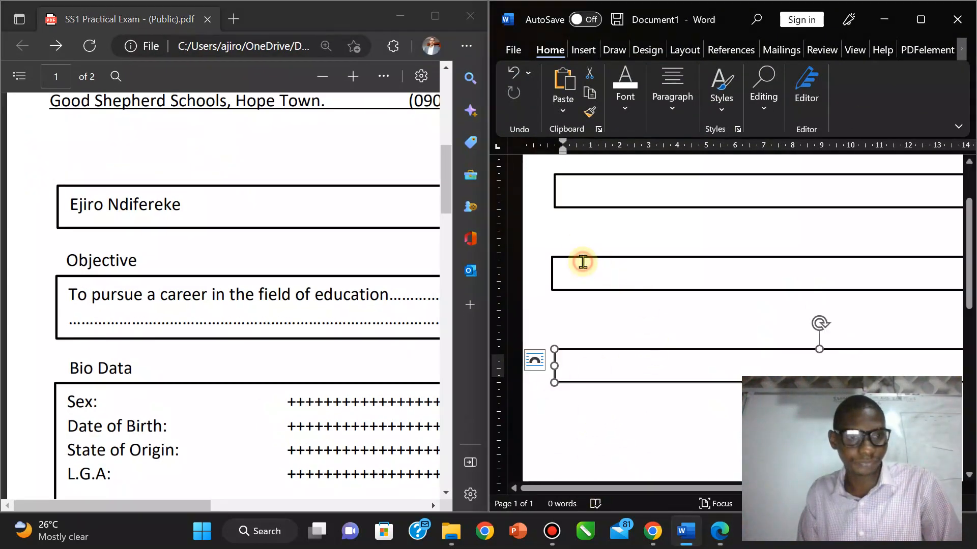
pyautogui.click(600, 262)
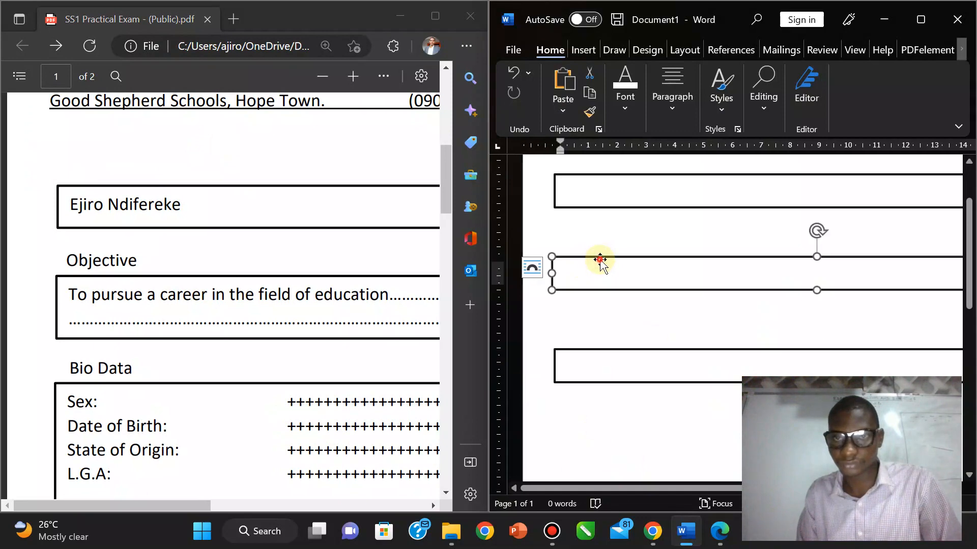
pyautogui.moveTo(601, 260); pyautogui.dragTo(603, 252)
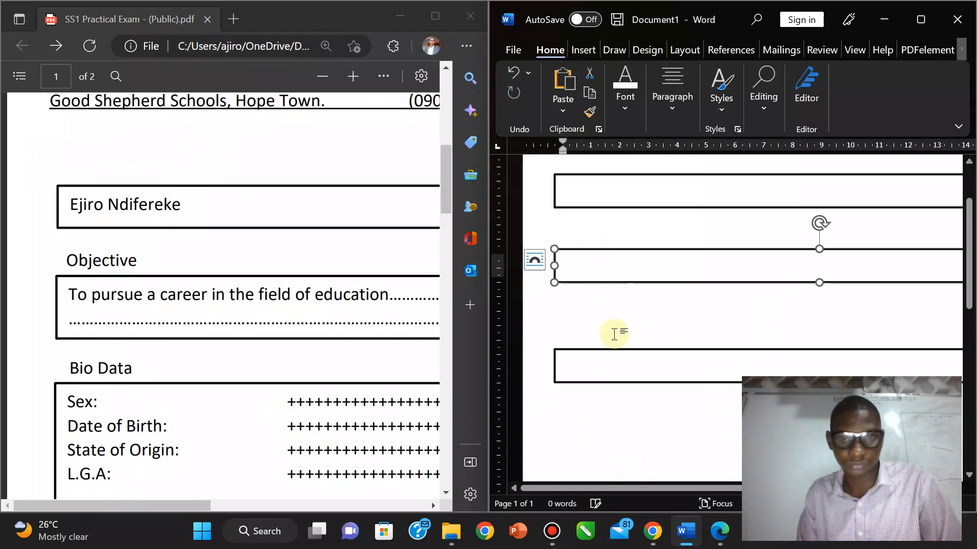
pyautogui.moveTo(603, 351); pyautogui.dragTo(605, 324)
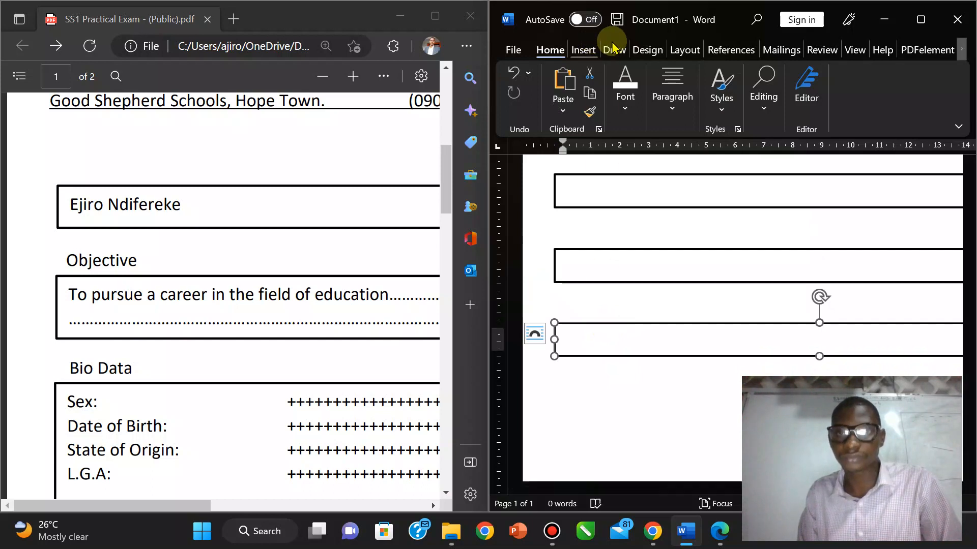
pyautogui.click(591, 52)
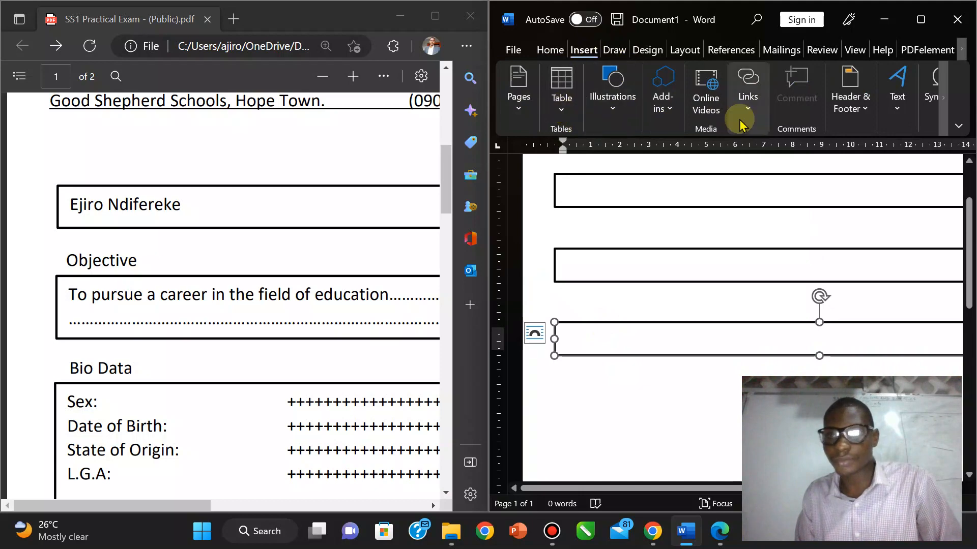
# Step: Draw a small text box above the second rectangle and type the Objective label
pyautogui.click(522, 104)
pyautogui.click(614, 99)
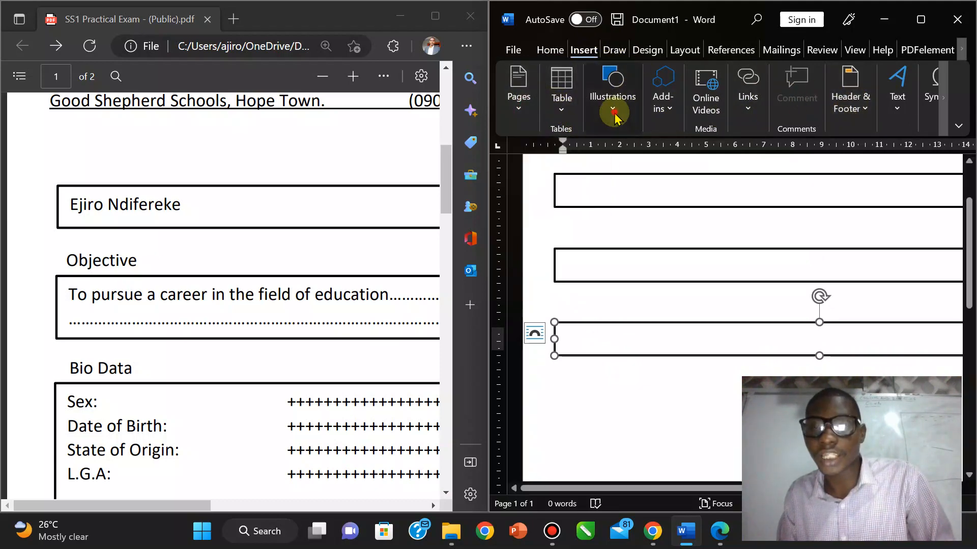
pyautogui.click(641, 181)
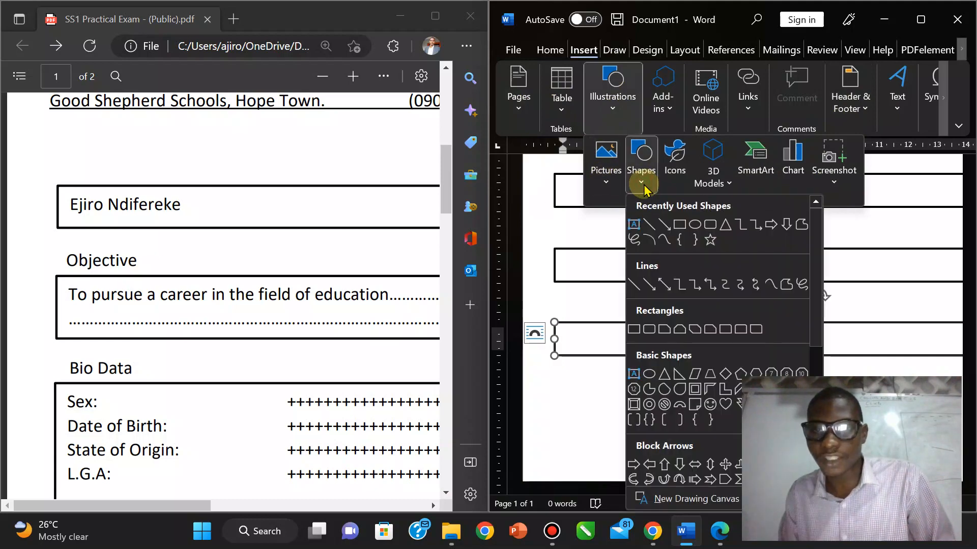
pyautogui.click(635, 234)
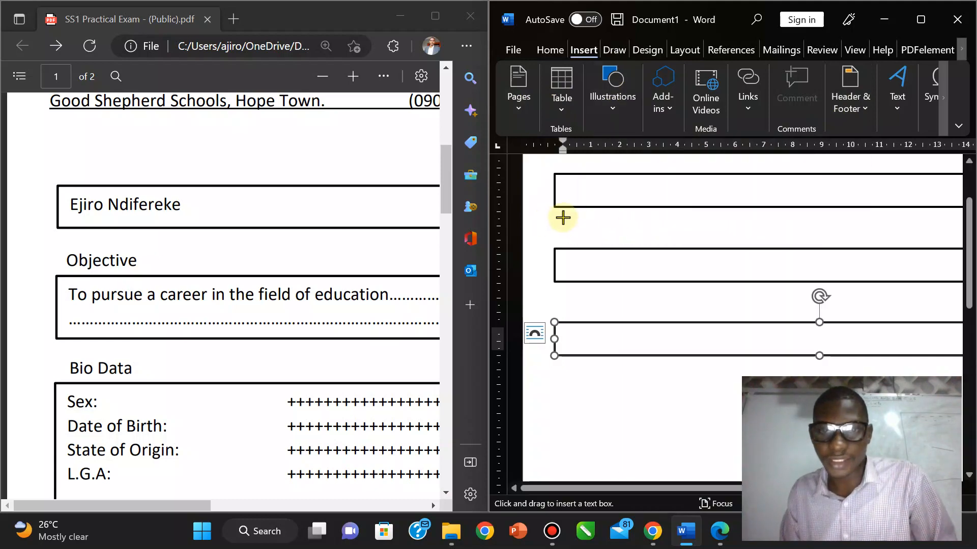
pyautogui.moveTo(562, 217); pyautogui.dragTo(631, 240)
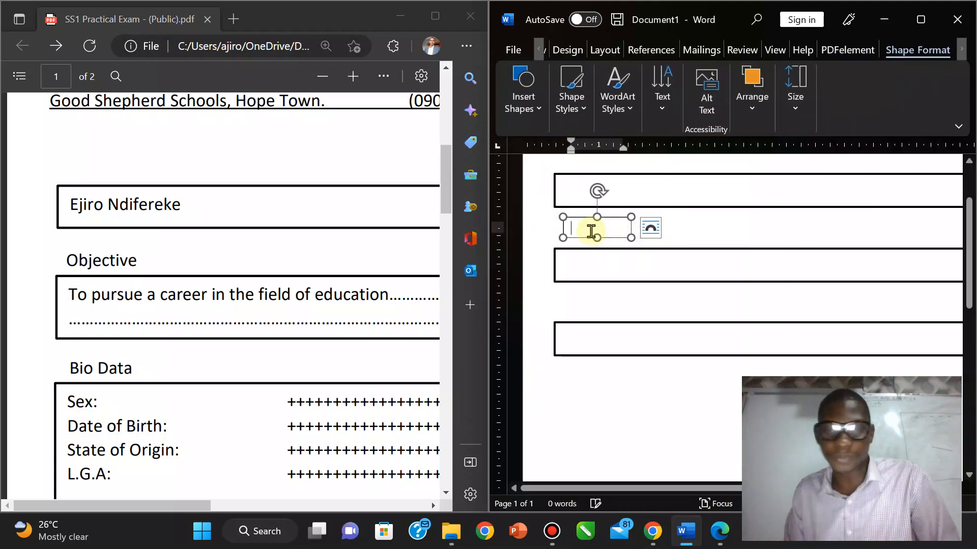
pyautogui.write('Objective')
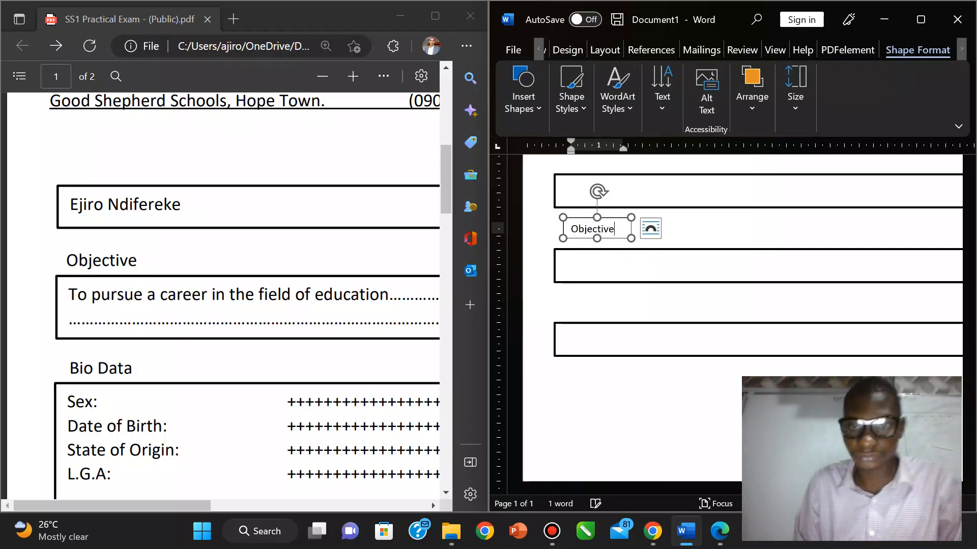
# Step: Reselect the Objective label box and undo a mistaken paste of it
pyautogui.click(734, 266)
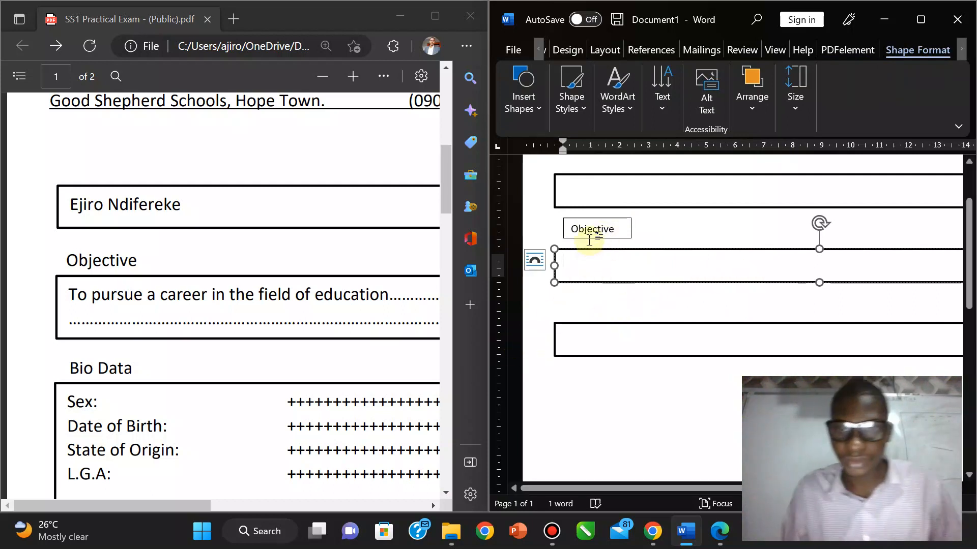
pyautogui.click(585, 323)
pyautogui.click(596, 224)
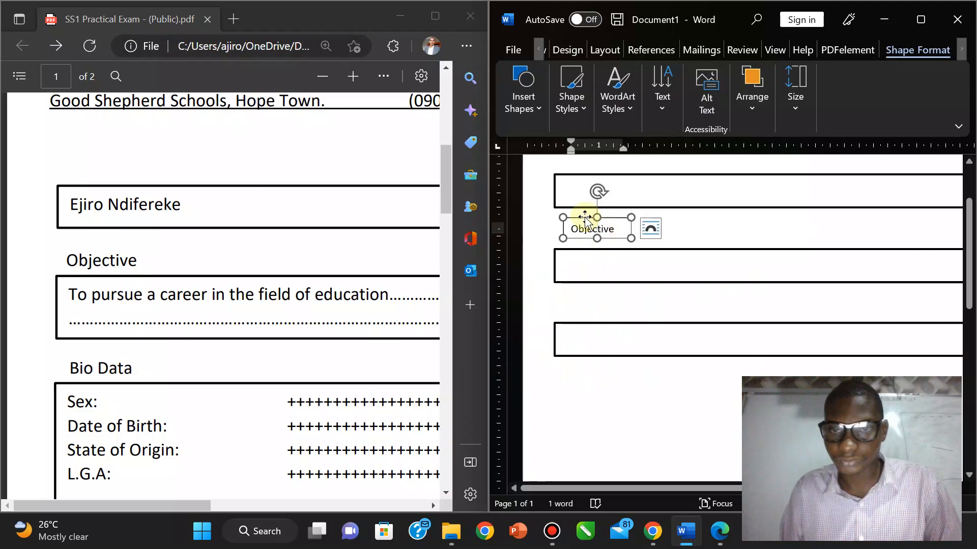
pyautogui.hotkey('ctrl', 'v')
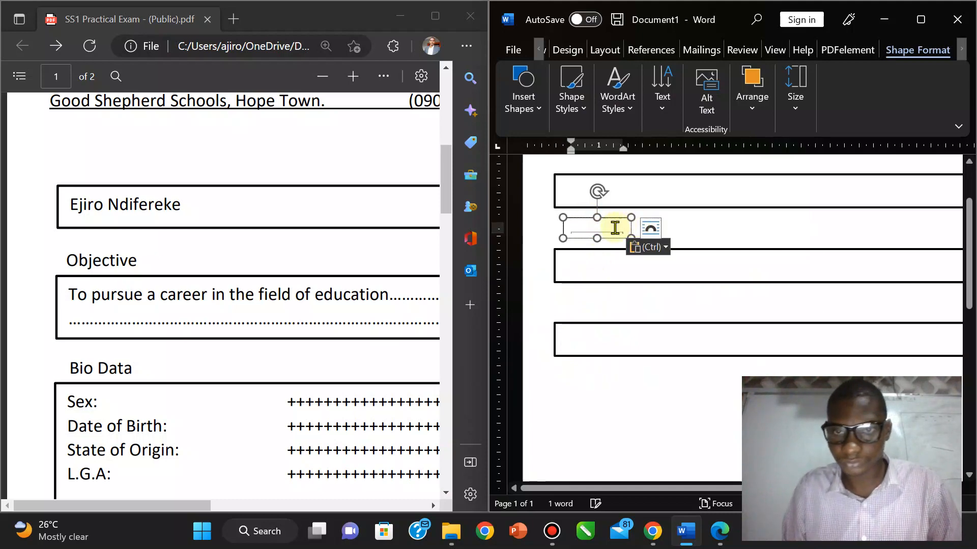
pyautogui.hotkey('ctrl', 'z')
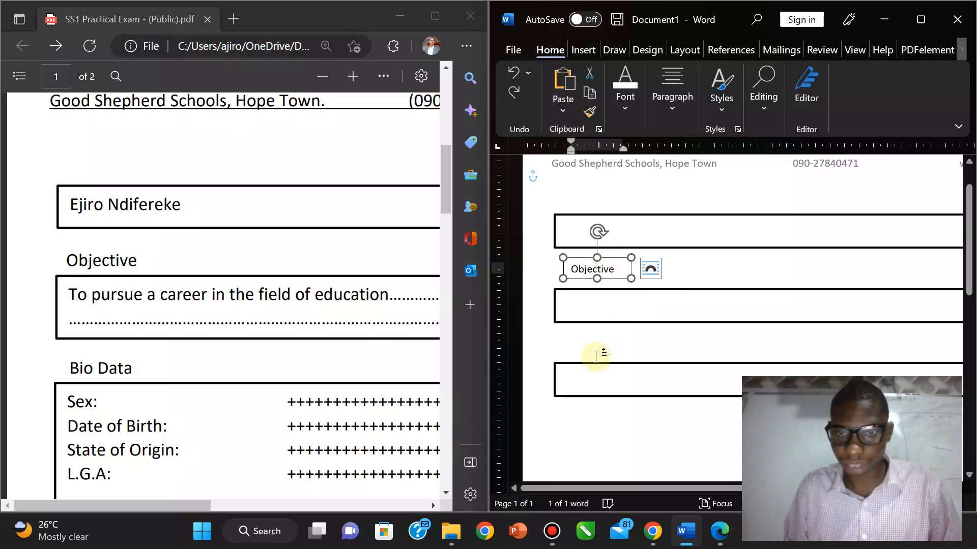
# Step: Paste a copy of the label above the third box and relabel it 'Bio data'
pyautogui.hotkey('ctrl', 'v')
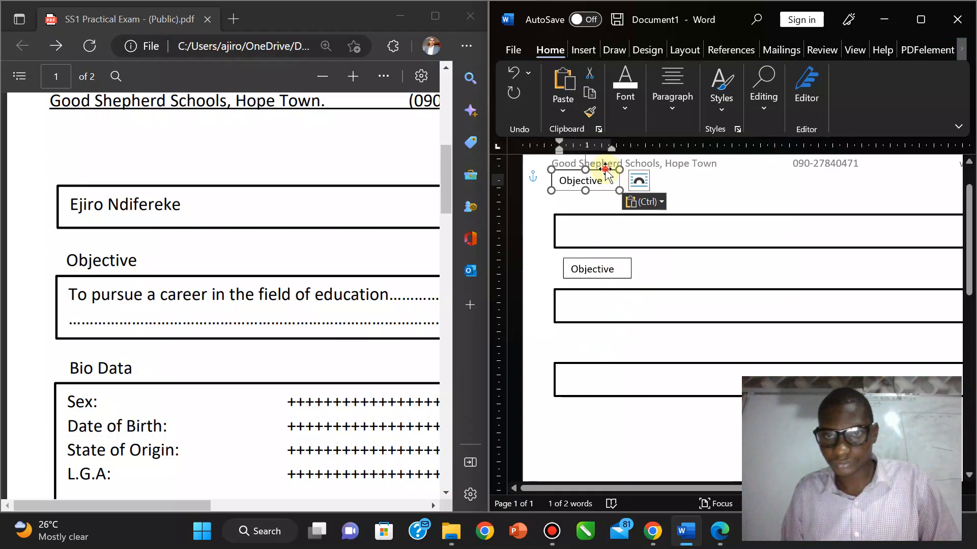
pyautogui.moveTo(606, 170); pyautogui.dragTo(612, 335)
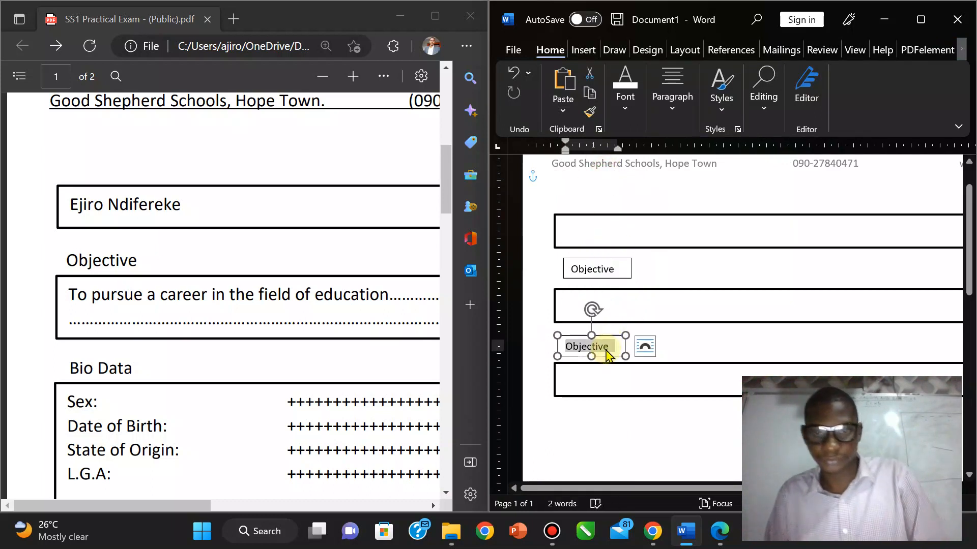
pyautogui.write('Bio data')
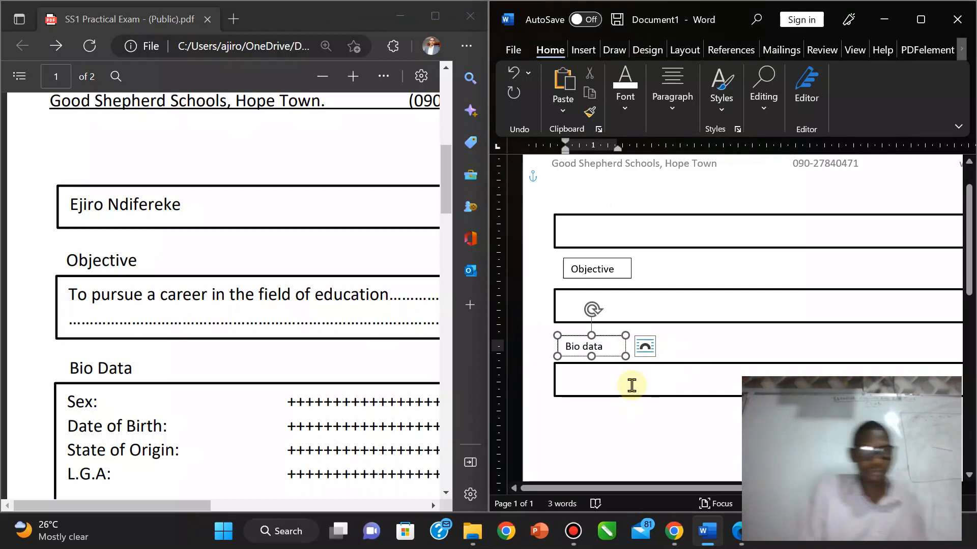
# Step: Stretch the Bio data box downward to make it taller
pyautogui.click(603, 396)
pyautogui.moveTo(819, 396); pyautogui.dragTo(819, 444)
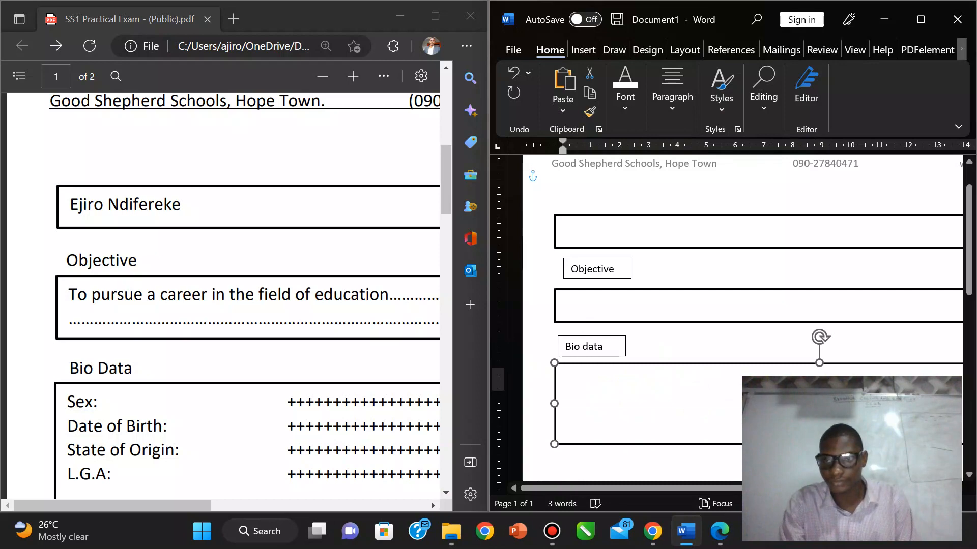
pyautogui.moveTo(446, 181); pyautogui.dragTo(448, 246)
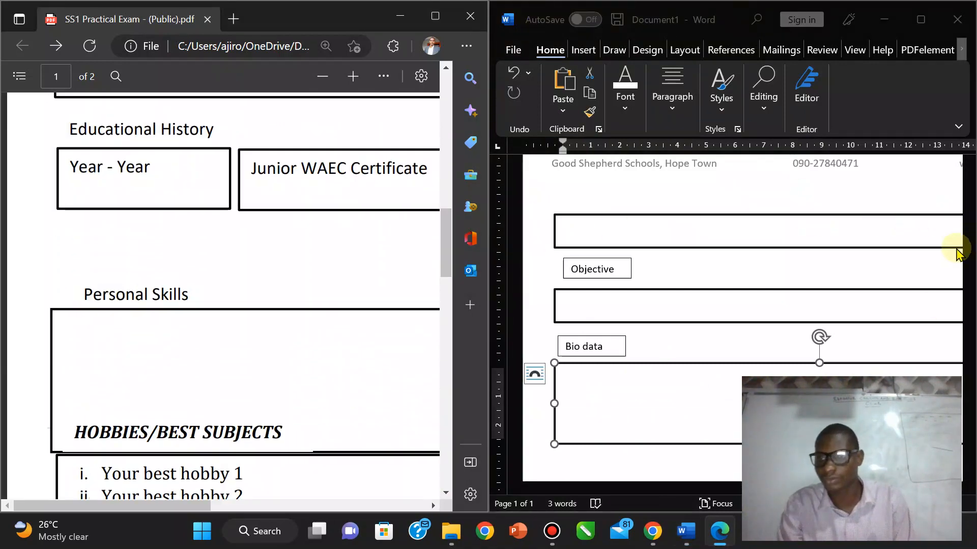
# Step: Copy the Objective section box and place the duplicate below the Bio data box
pyautogui.click(971, 232)
pyautogui.moveTo(970, 232); pyautogui.dragTo(971, 267)
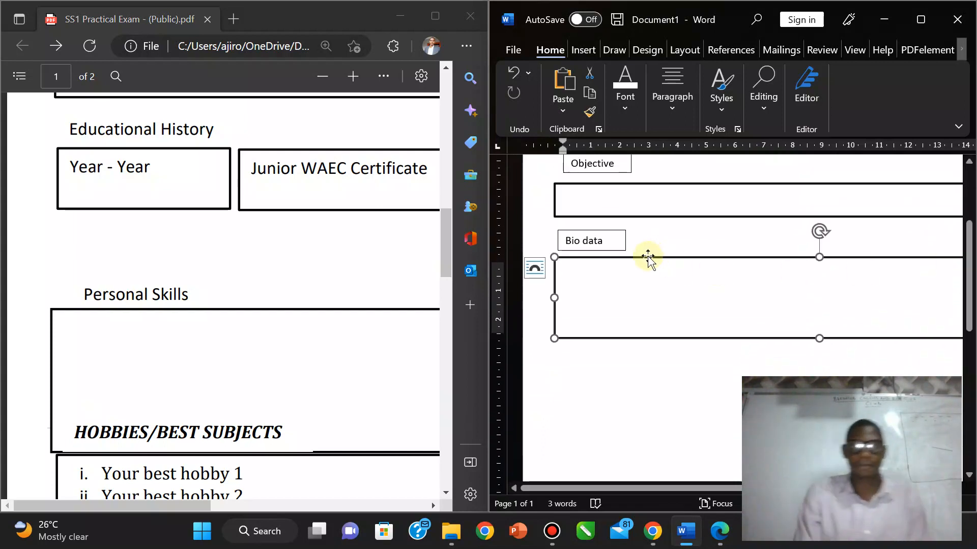
pyautogui.click(620, 217)
pyautogui.hotkey('ctrl', 'c')
pyautogui.hotkey('ctrl', 'v')
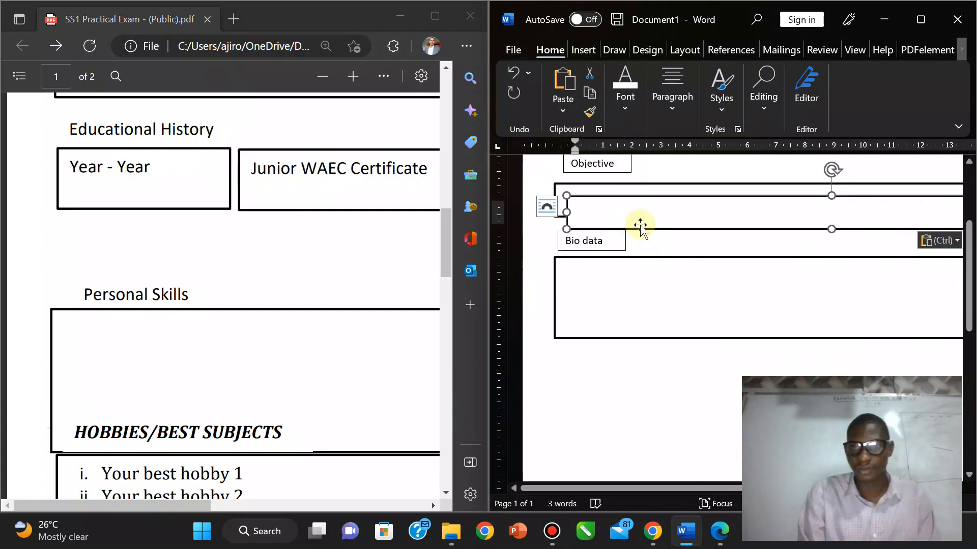
pyautogui.moveTo(640, 225); pyautogui.dragTo(631, 393)
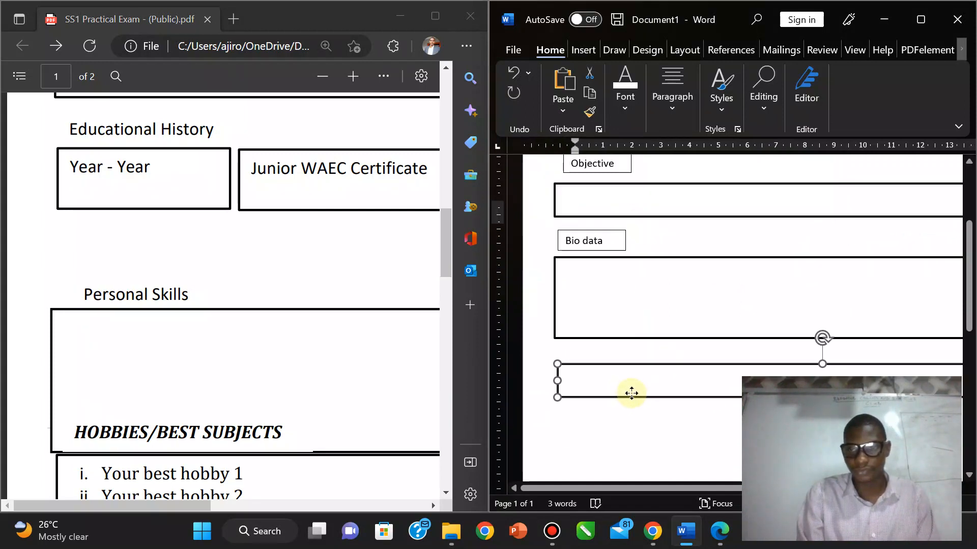
# Step: Shrink the copy into a small box and duplicate it beside itself
pyautogui.moveTo(809, 488); pyautogui.dragTo(975, 447)
pyautogui.moveTo(906, 377); pyautogui.dragTo(632, 392)
pyautogui.moveTo(661, 497); pyautogui.dragTo(519, 497)
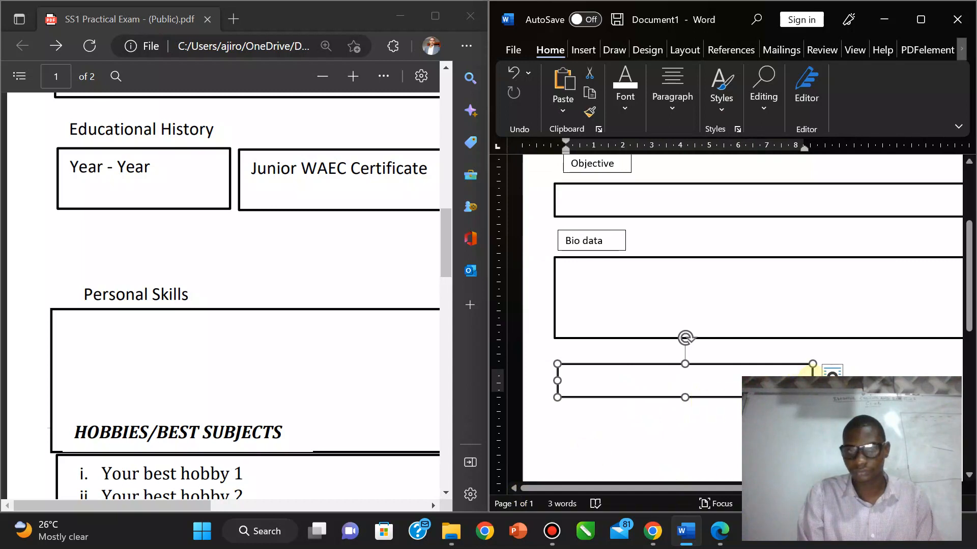
pyautogui.moveTo(812, 379); pyautogui.dragTo(707, 385)
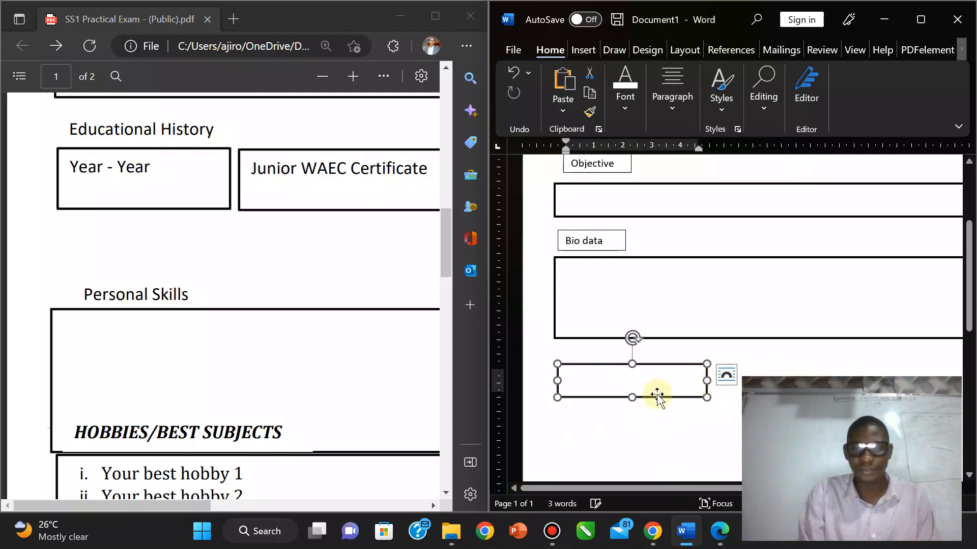
pyautogui.moveTo(632, 399); pyautogui.dragTo(859, 406)
pyautogui.hotkey('ctrl', 'd')
pyautogui.moveTo(839, 488); pyautogui.dragTo(909, 489)
pyautogui.moveTo(773, 387); pyautogui.dragTo(862, 387)
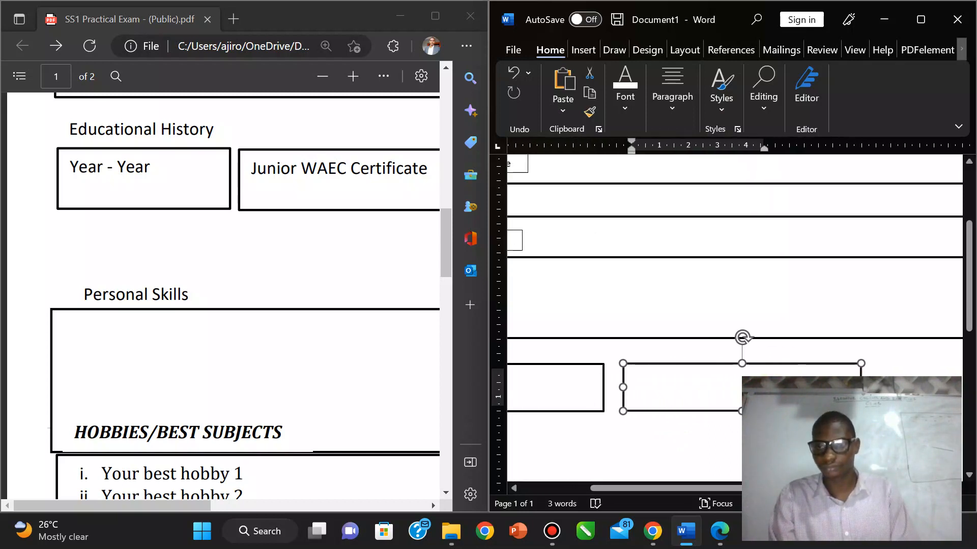
# Step: Zoom out the reference PDF to see the whole page, including the Referee boxes
pyautogui.click(185, 506)
pyautogui.moveTo(192, 507); pyautogui.dragTo(246, 507)
pyautogui.click(322, 77)
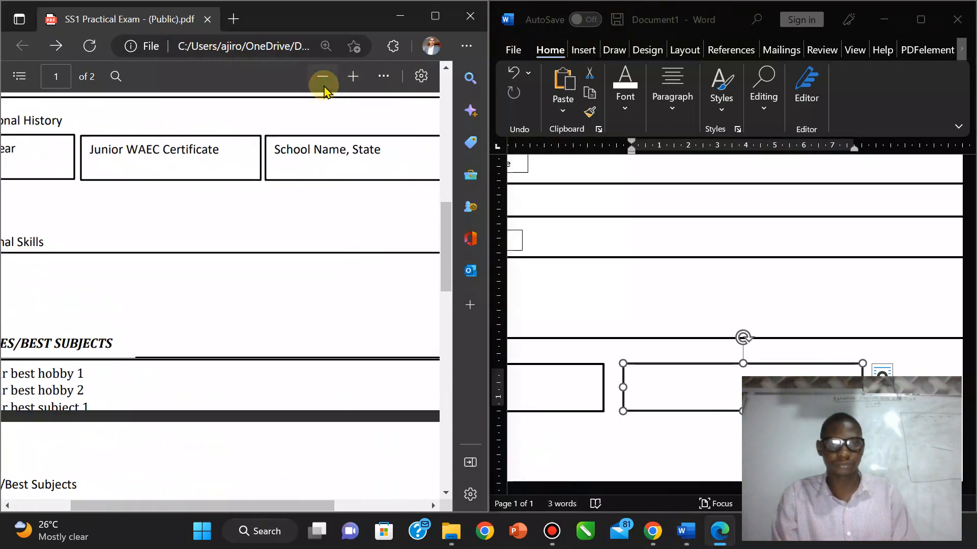
pyautogui.click(322, 78)
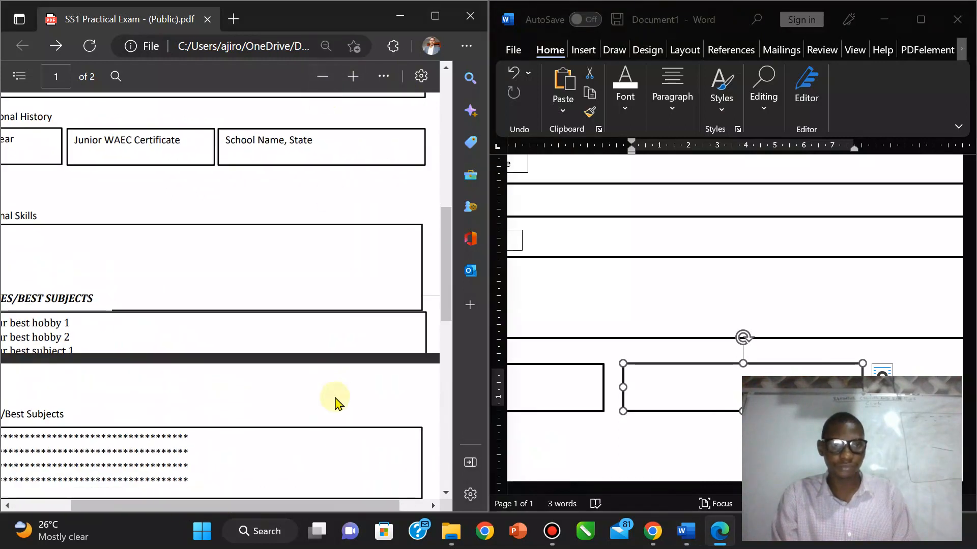
pyautogui.moveTo(244, 506); pyautogui.dragTo(179, 503)
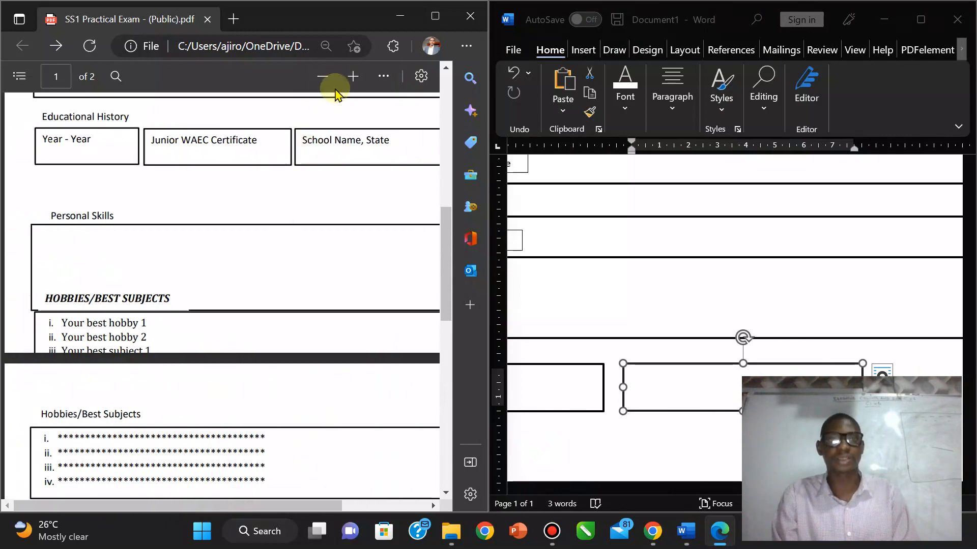
pyautogui.click(320, 79)
pyautogui.click(317, 81)
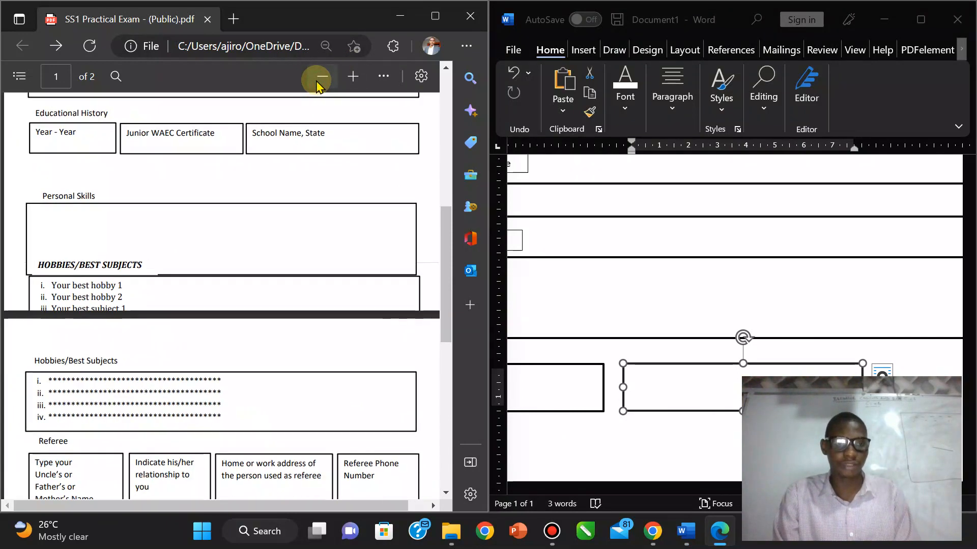
pyautogui.click(317, 80)
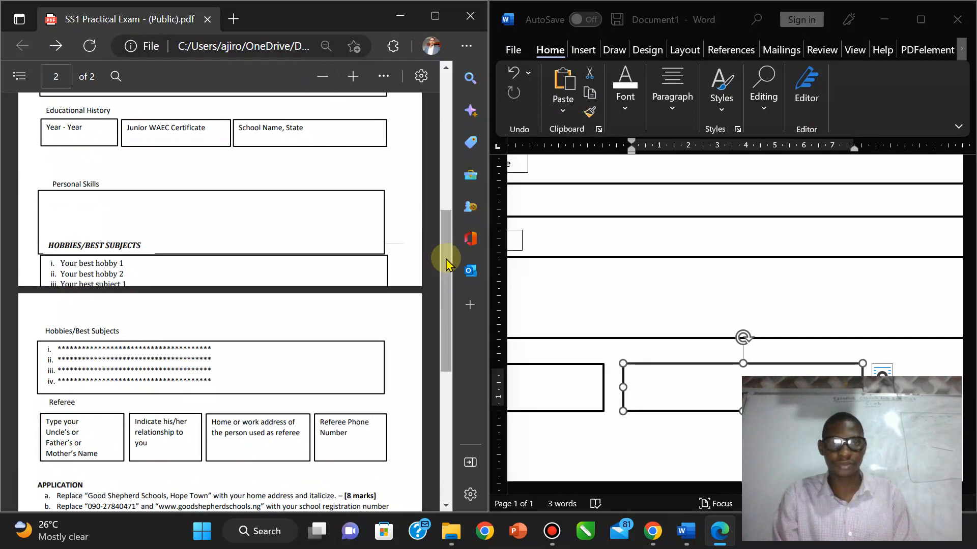
pyautogui.moveTo(445, 262); pyautogui.dragTo(424, 170)
pyautogui.click(324, 78)
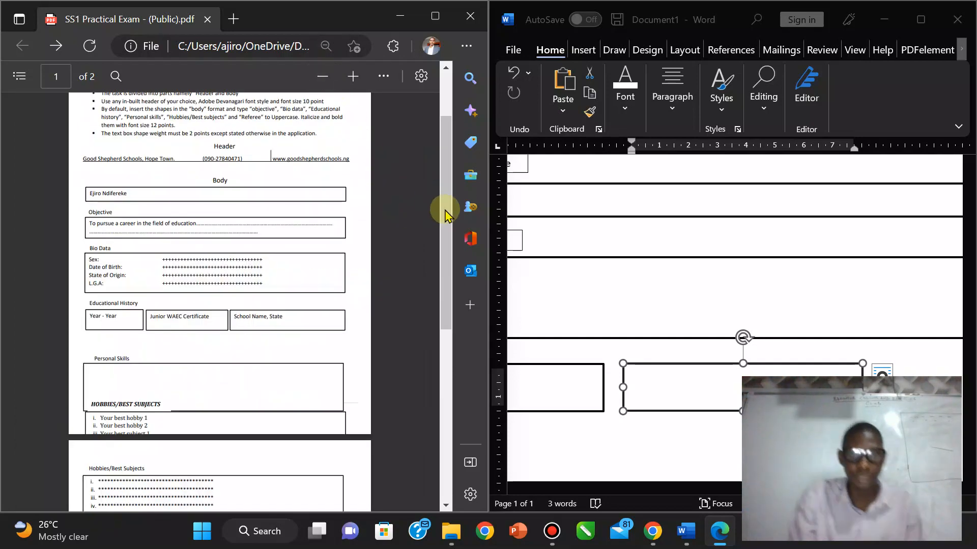
# Step: Add a third small box and size and align all three boxes in one row
pyautogui.click(682, 413)
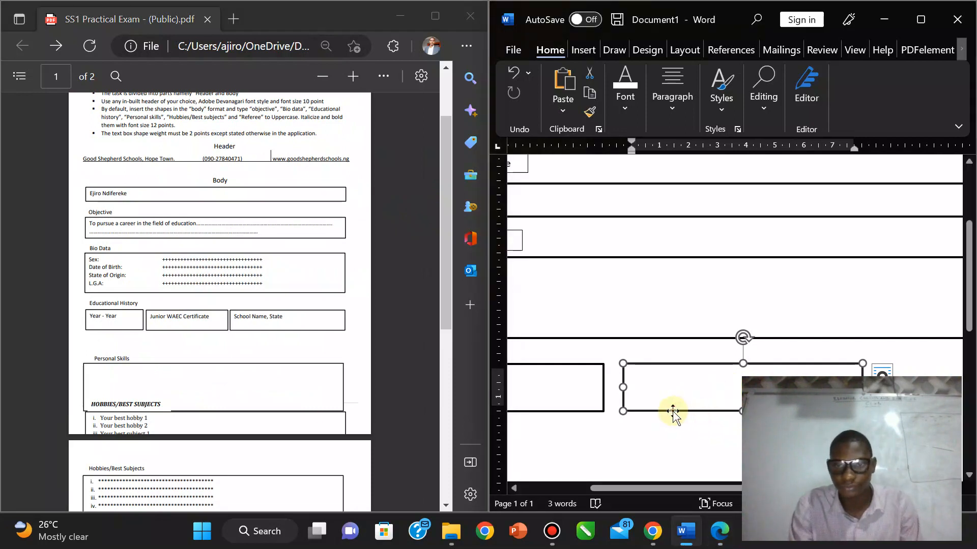
pyautogui.moveTo(672, 412); pyautogui.dragTo(783, 418)
pyautogui.hotkey('ctrl', 'v')
pyautogui.moveTo(704, 489); pyautogui.dragTo(758, 489)
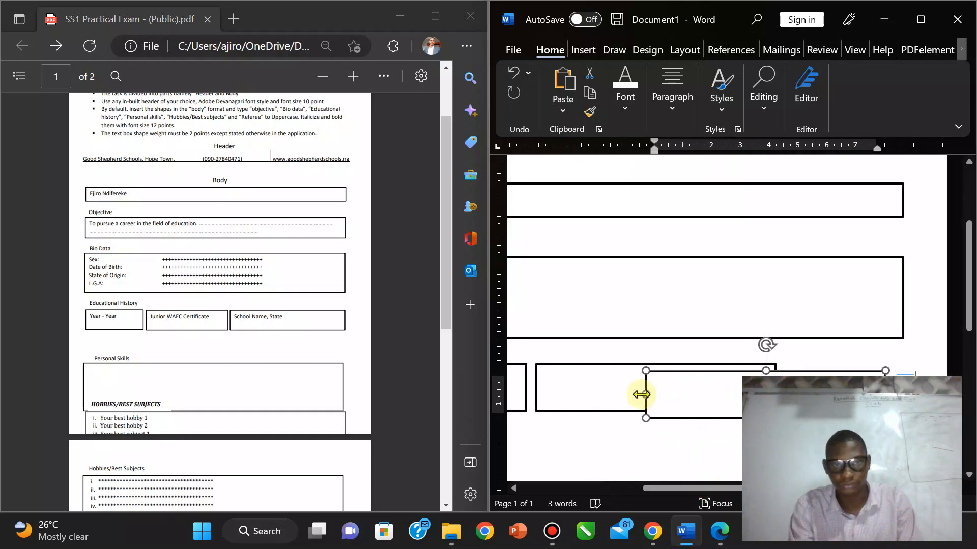
pyautogui.moveTo(648, 393); pyautogui.dragTo(782, 394)
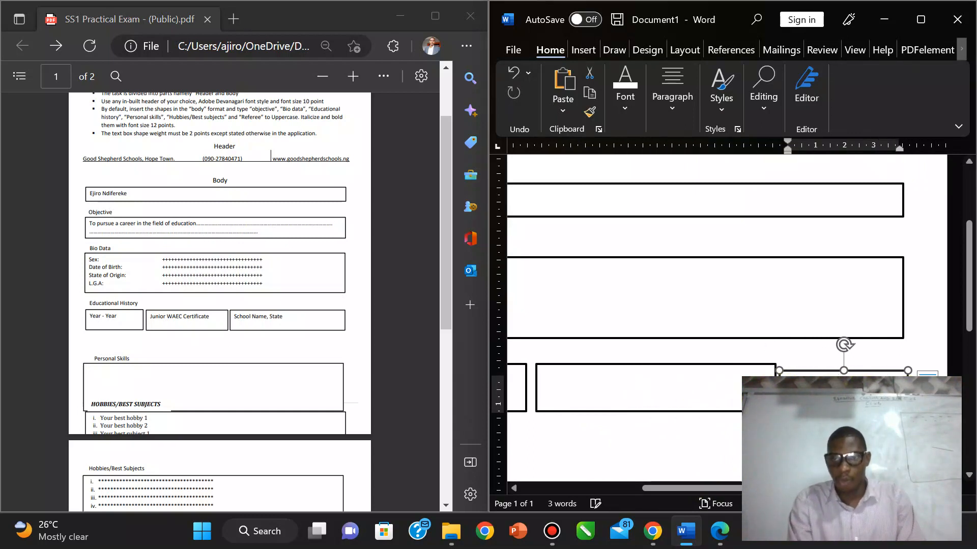
pyautogui.press('Up')
pyautogui.press('Up')
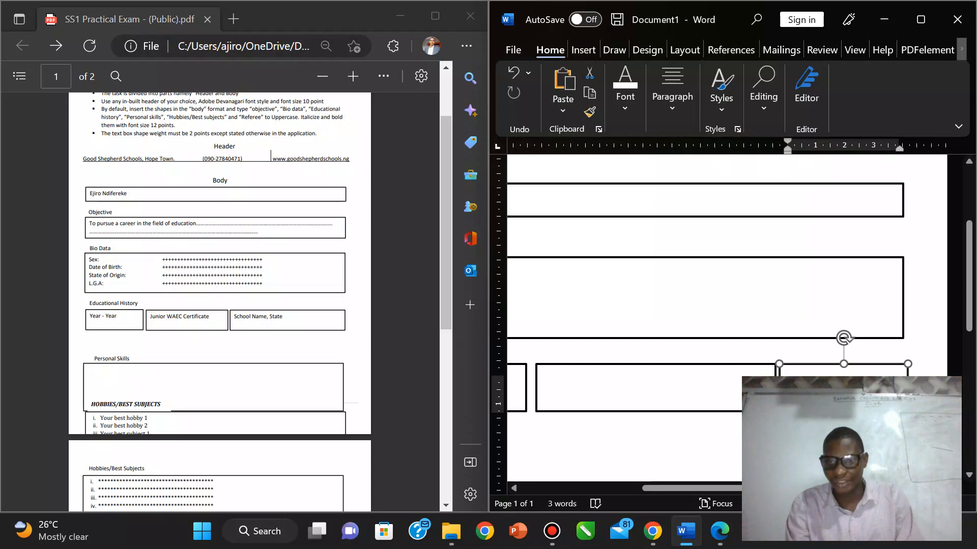
pyautogui.press('Down')
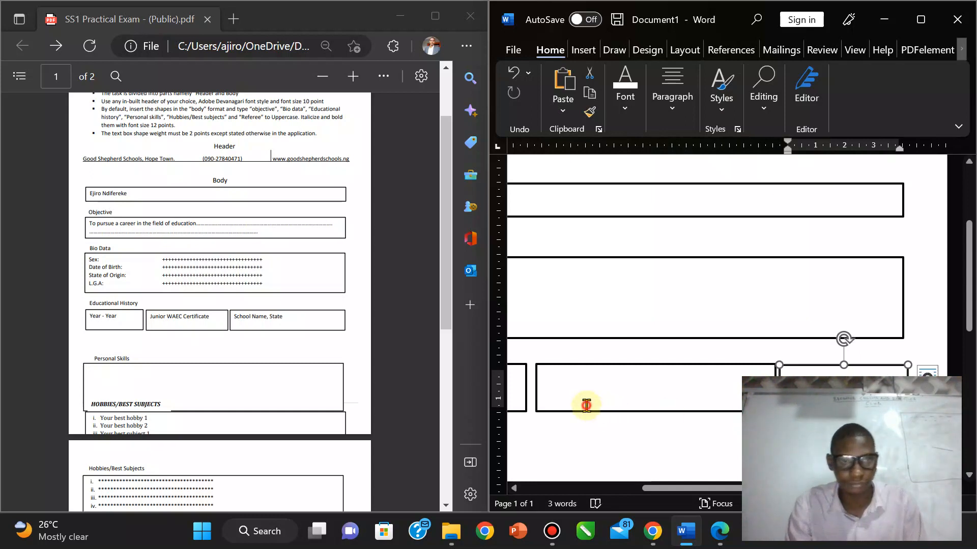
pyautogui.click(584, 405)
pyautogui.moveTo(775, 387); pyautogui.dragTo(747, 375)
pyautogui.click(787, 374)
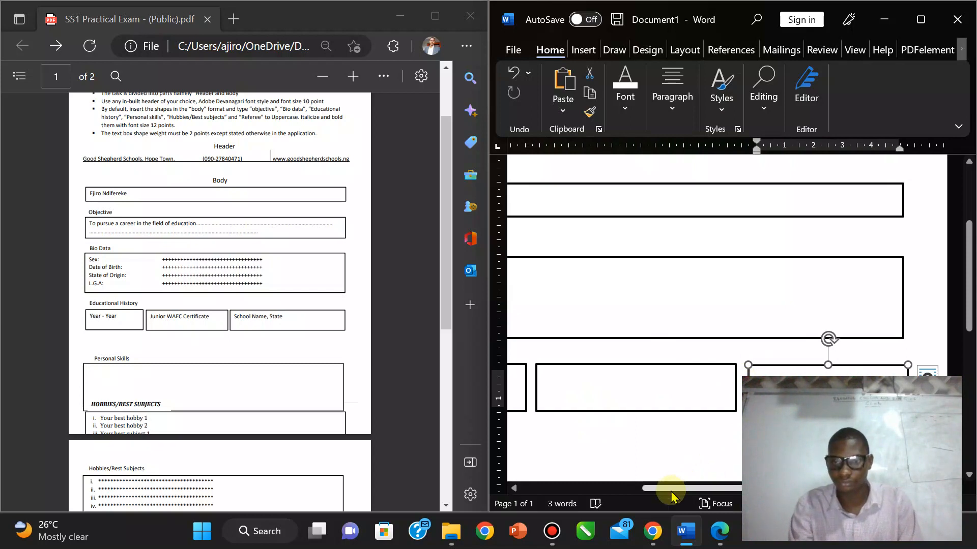
pyautogui.moveTo(643, 489); pyautogui.dragTo(517, 487)
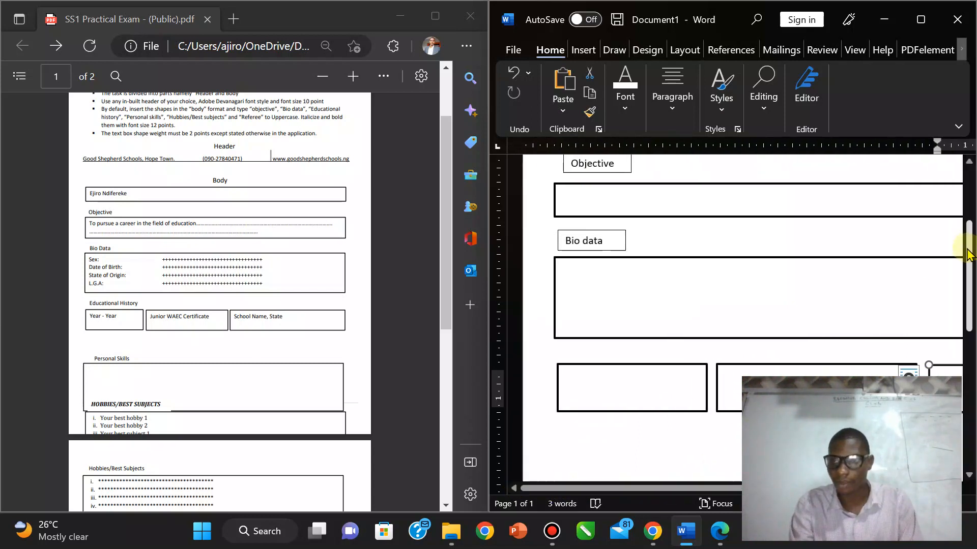
pyautogui.moveTo(971, 235); pyautogui.dragTo(969, 257)
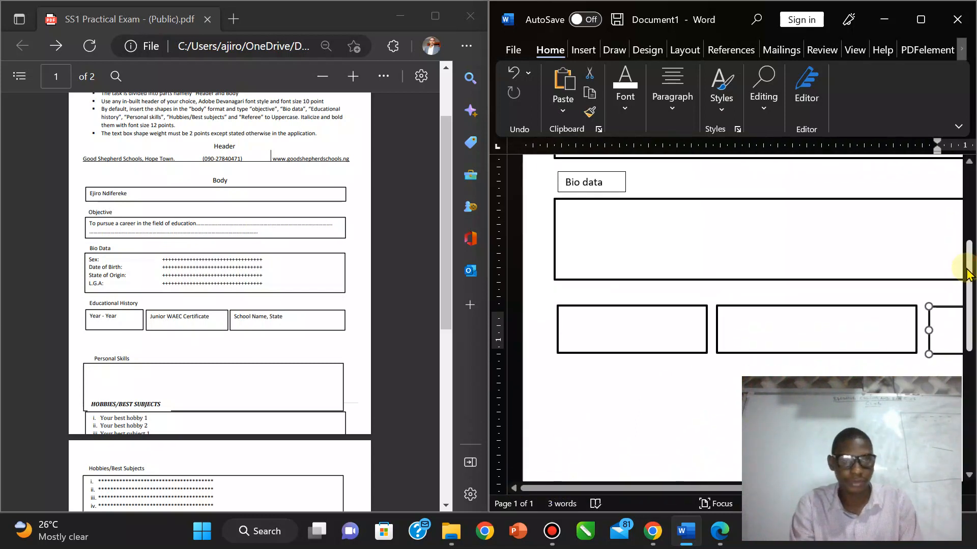
pyautogui.click(680, 199)
pyautogui.hotkey('ctrl', 'v')
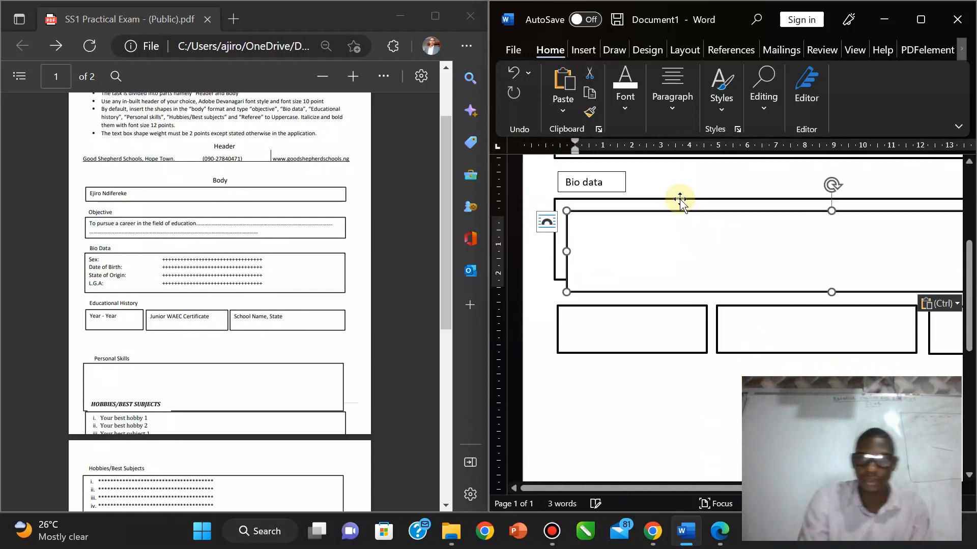
pyautogui.moveTo(685, 208); pyautogui.dragTo(672, 390)
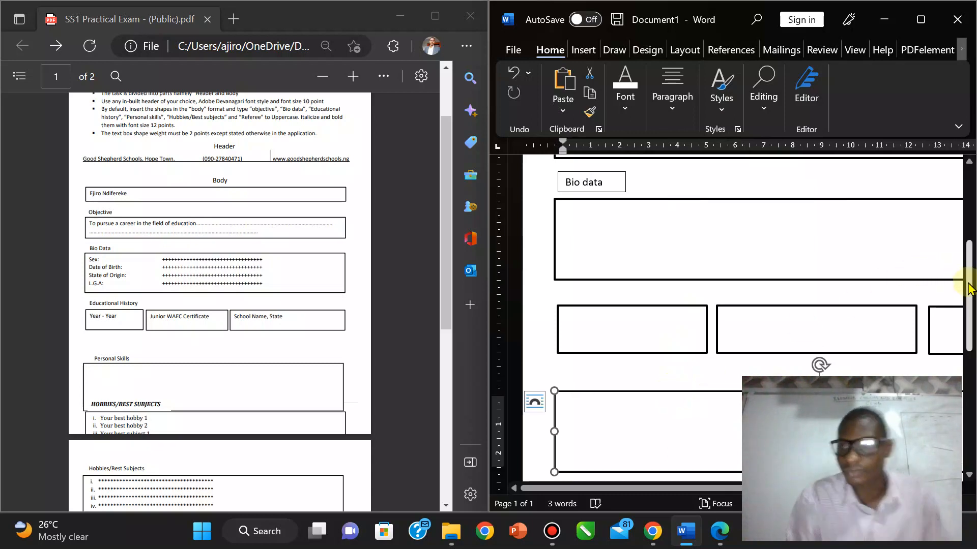
pyautogui.moveTo(970, 290); pyautogui.dragTo(973, 370)
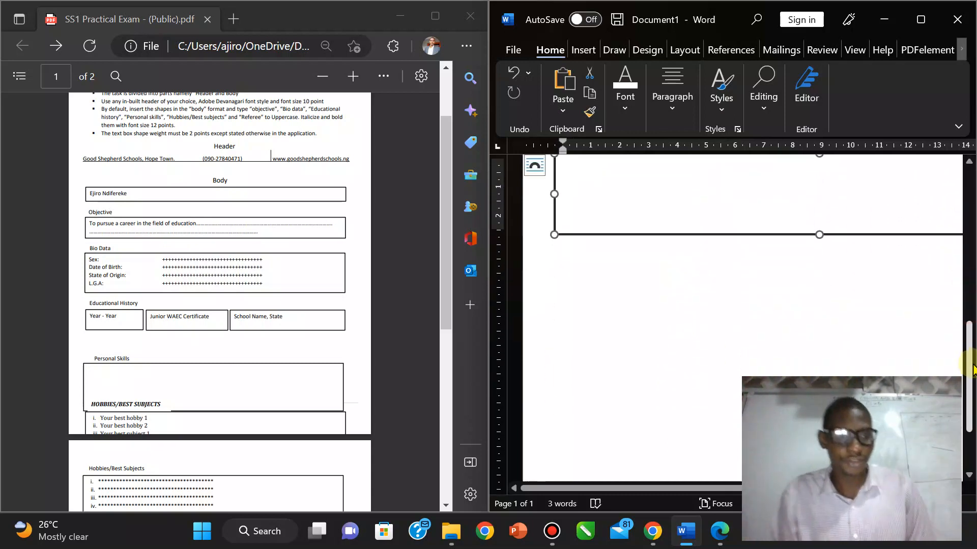
pyautogui.click(659, 237)
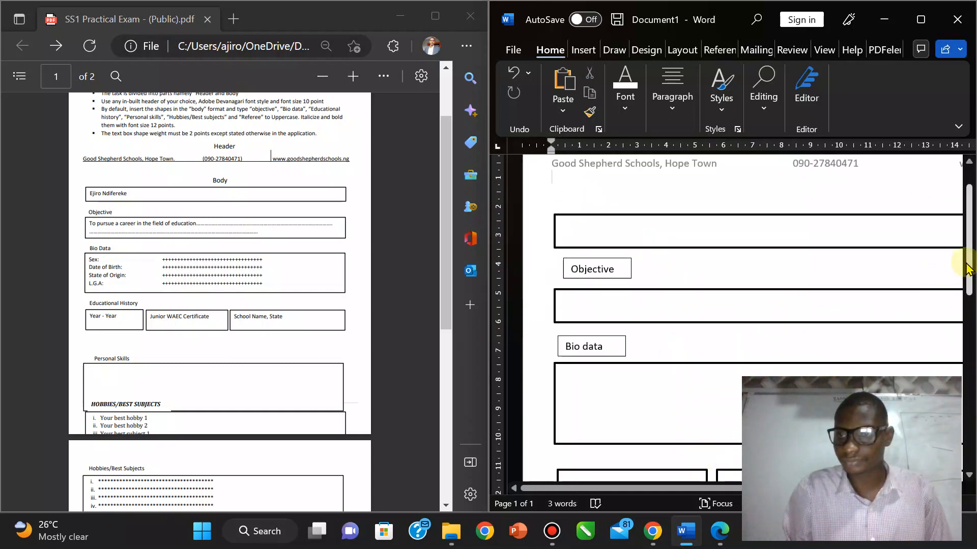
pyautogui.moveTo(971, 282); pyautogui.dragTo(968, 377)
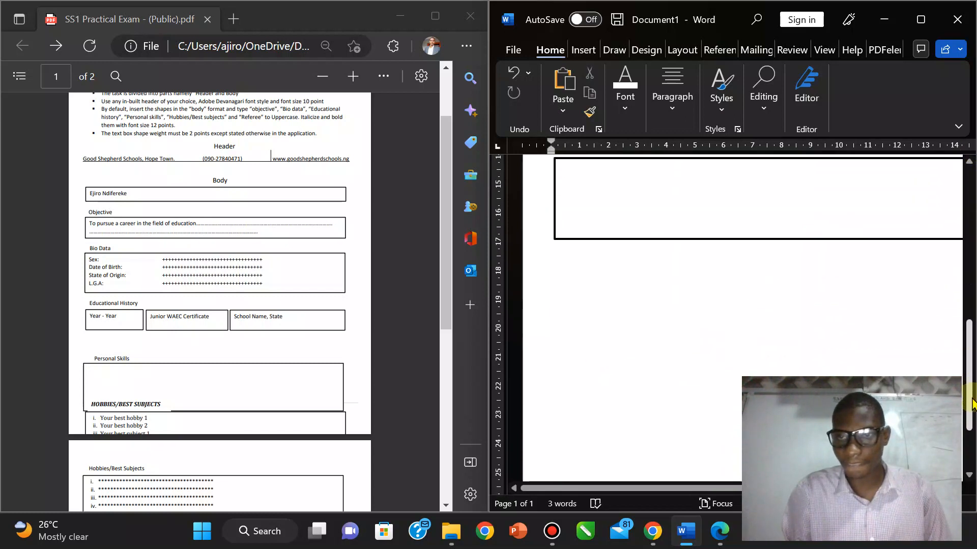
pyautogui.click(614, 238)
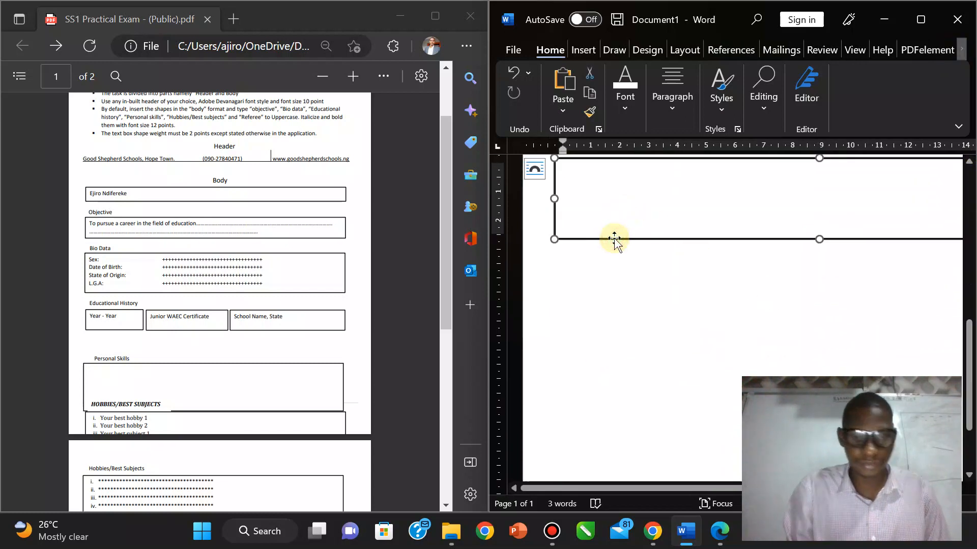
# Step: Paste copies of the bottom large box, undoing the stray pastes into its text
pyautogui.hotkey('ctrl', 'v')
pyautogui.moveTo(631, 251); pyautogui.dragTo(623, 357)
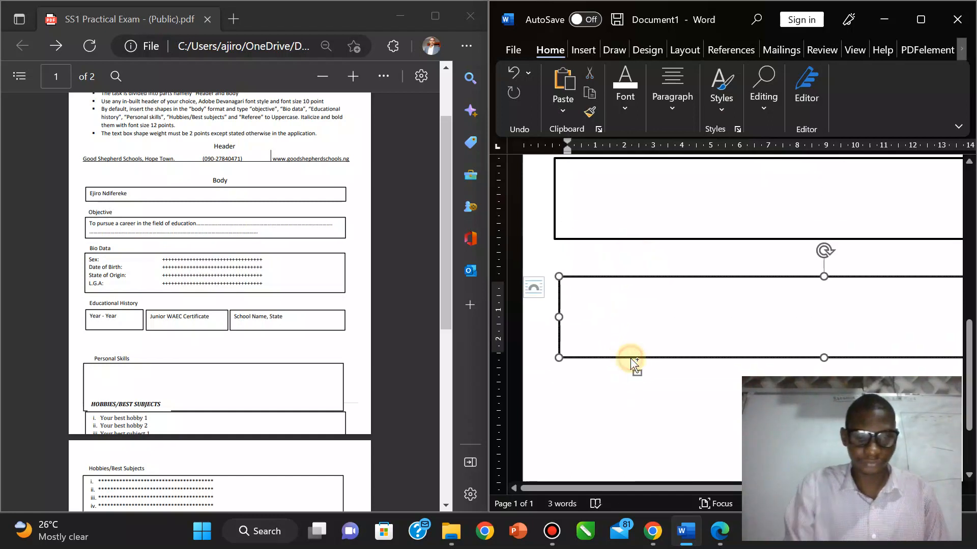
pyautogui.hotkey('ctrl', 'v')
pyautogui.moveTo(630, 360); pyautogui.dragTo(653, 446)
pyautogui.hotkey('ctrl', 'z')
pyautogui.hotkey('ctrl', 'z')
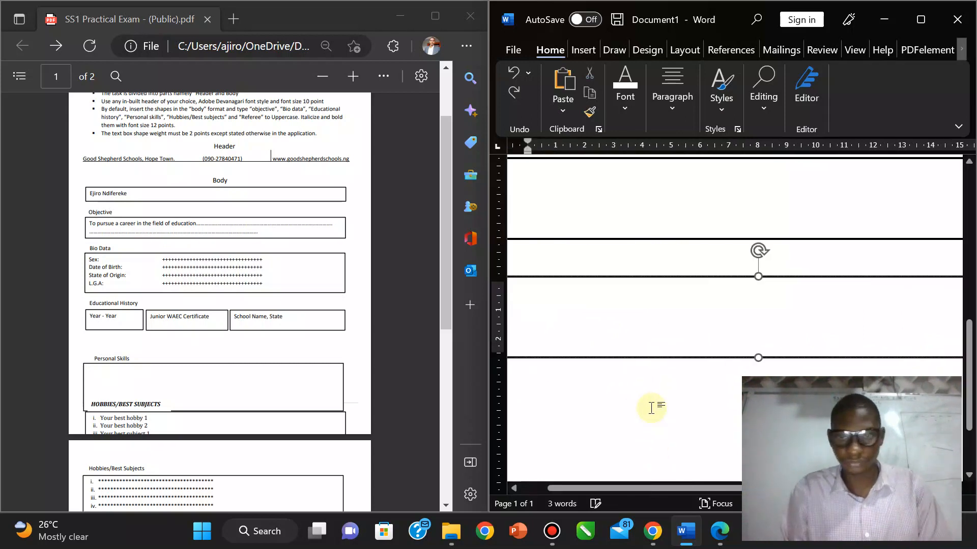
pyautogui.click(564, 356)
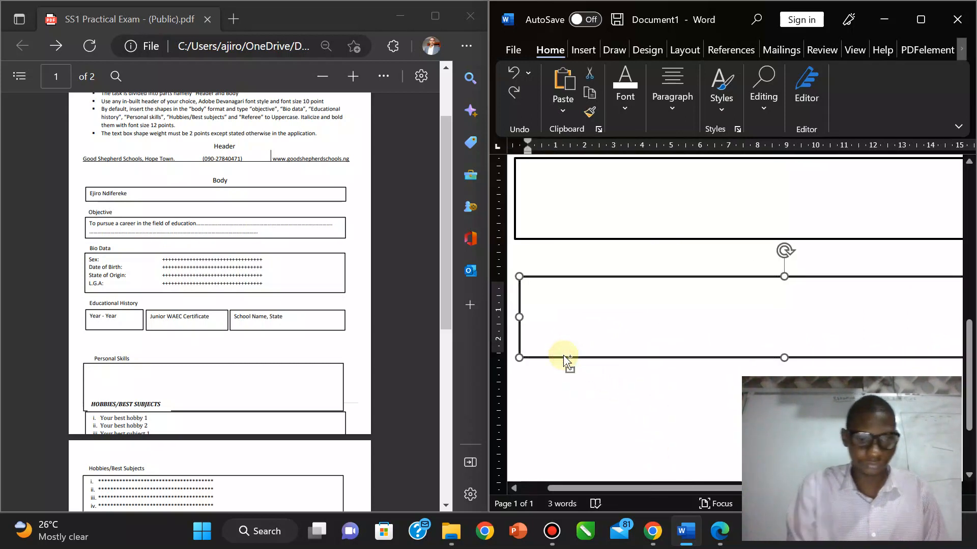
pyautogui.hotkey('ctrl', 'v')
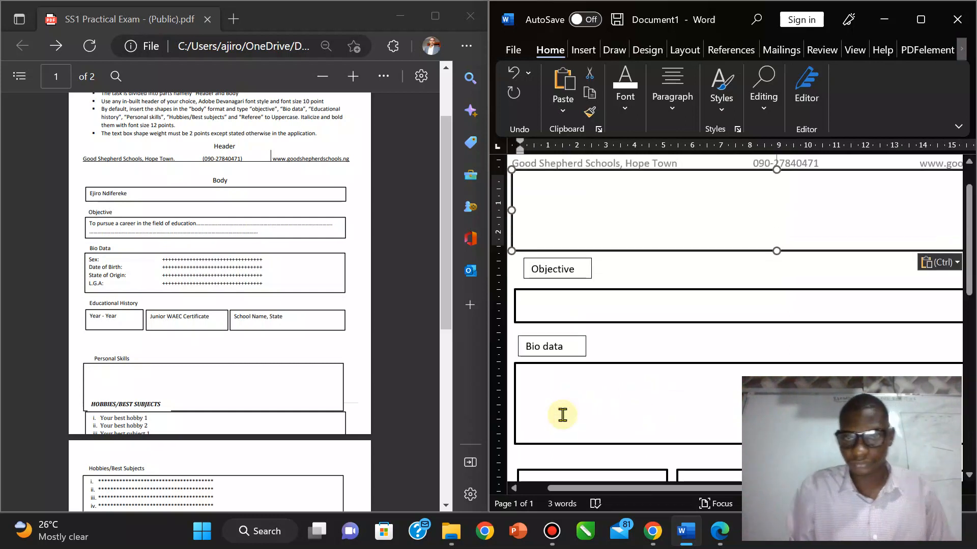
pyautogui.hotkey('ctrl', 'z')
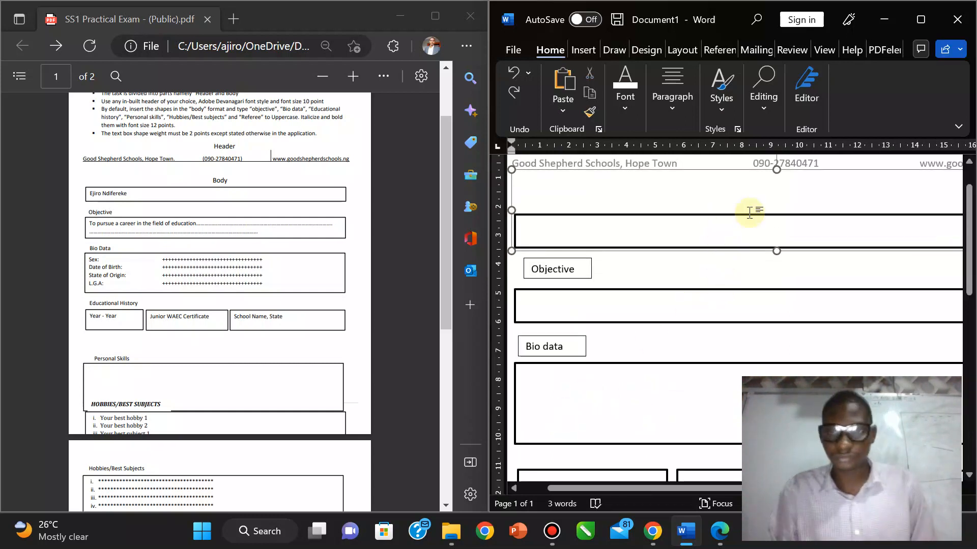
# Step: Restore the offset copy and drag it below the Personal Skills box
pyautogui.click(764, 196)
pyautogui.click(765, 221)
pyautogui.click(742, 264)
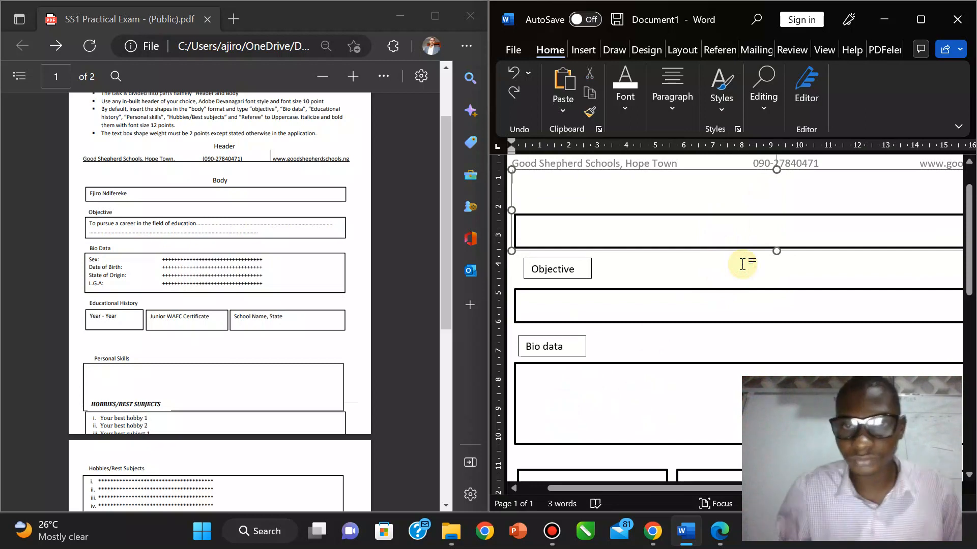
pyautogui.hotkey('ctrl', 'z')
pyautogui.hotkey('ctrl', 'z')
pyautogui.hotkey('ctrl', 'z')
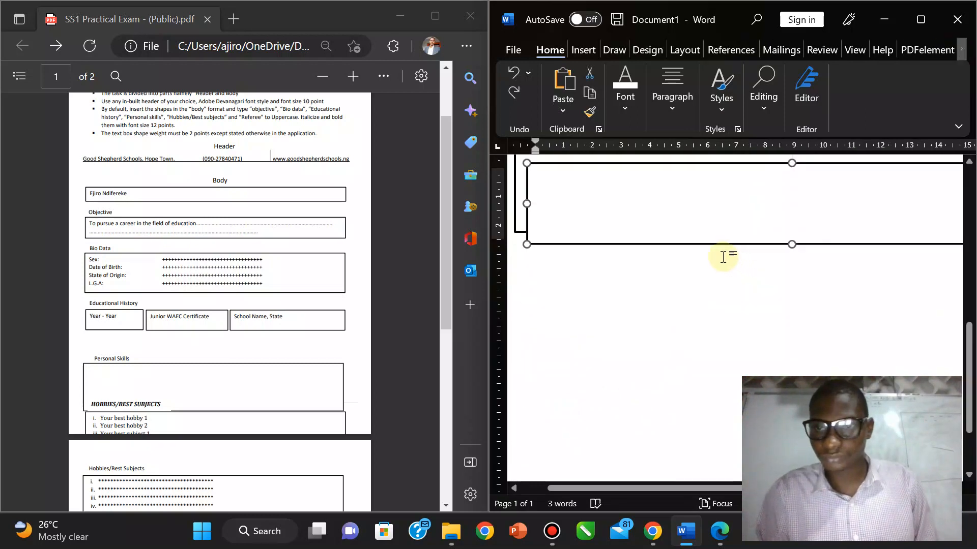
pyautogui.moveTo(717, 259); pyautogui.dragTo(711, 349)
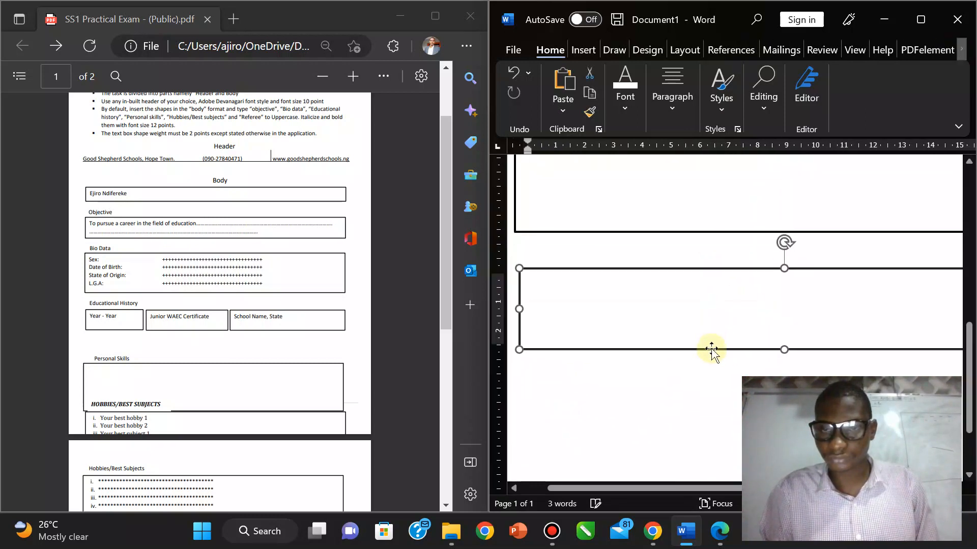
pyautogui.moveTo(970, 340)
pyautogui.mouseDown()
pyautogui.moveTo(968, 183)
pyautogui.moveTo(972, 330)
pyautogui.mouseUp()
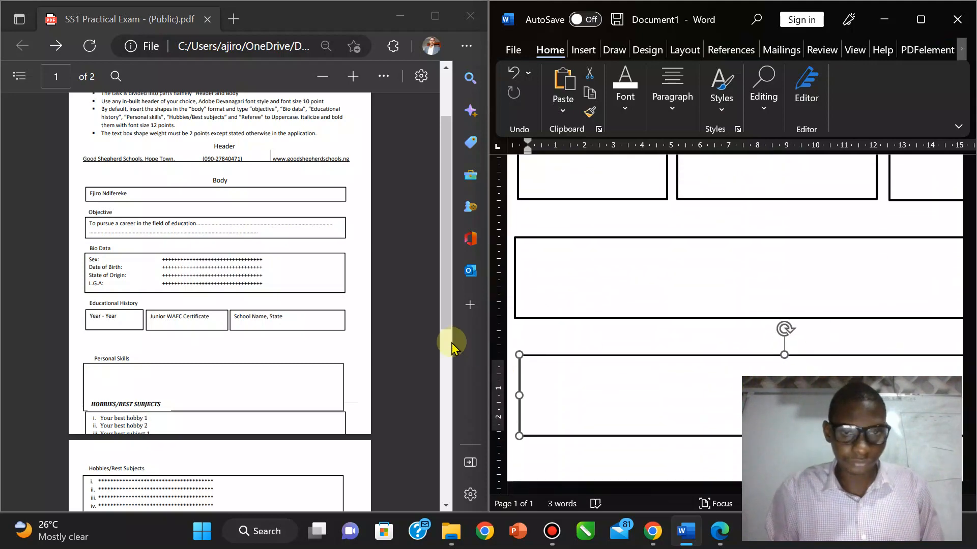
pyautogui.moveTo(447, 315); pyautogui.dragTo(449, 406)
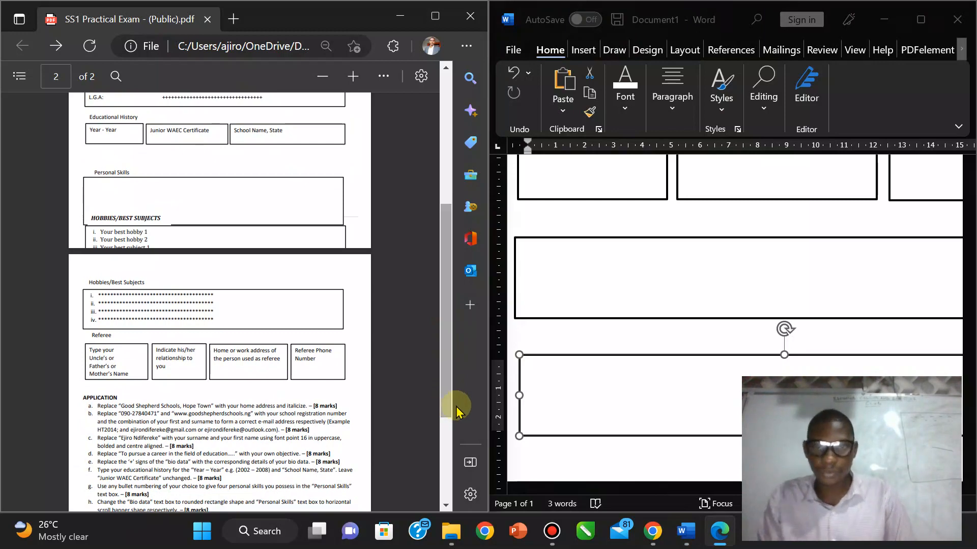
# Step: Paste another wide box and position it directly beneath the Hobbies box
pyautogui.click(935, 303)
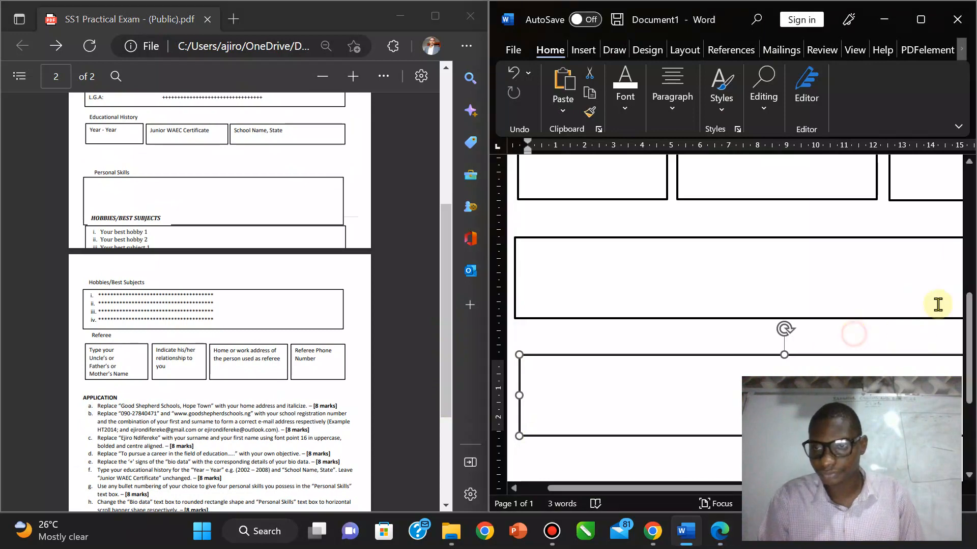
pyautogui.scroll(-3, 966, 320)
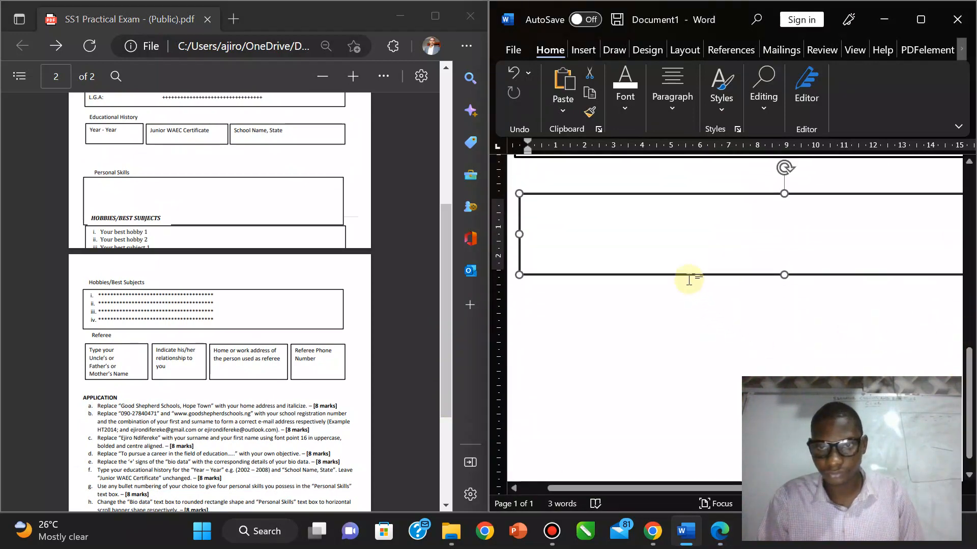
pyautogui.hotkey('ctrl', 'v')
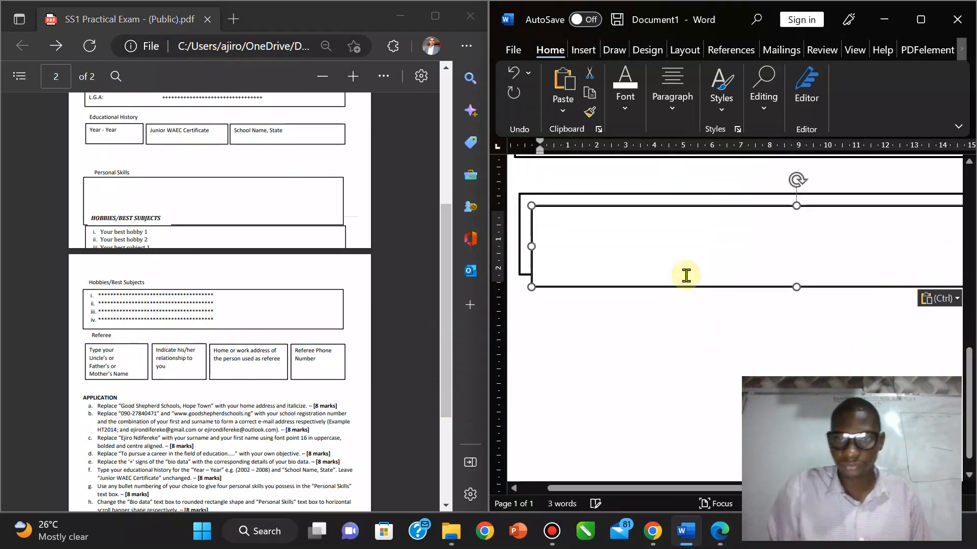
pyautogui.moveTo(688, 288); pyautogui.dragTo(682, 384)
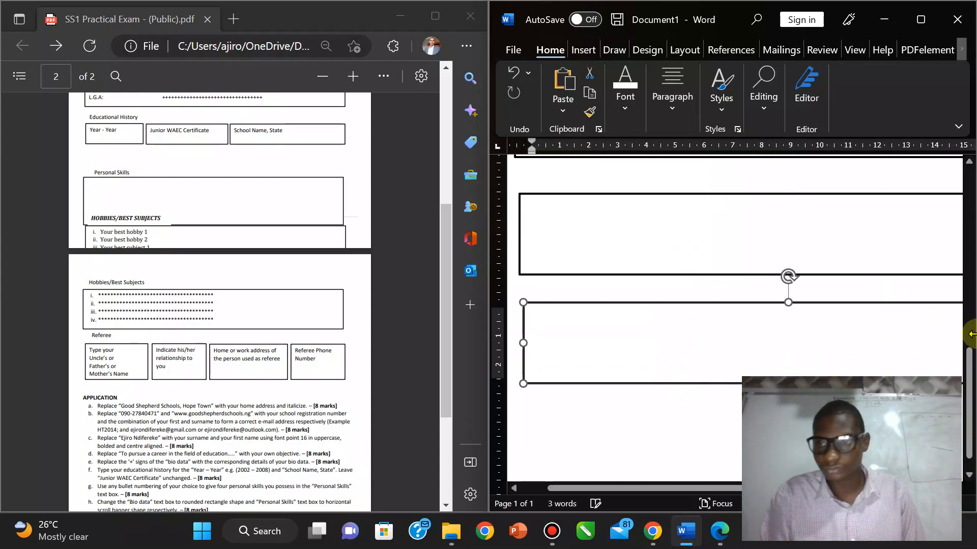
pyautogui.moveTo(969, 388); pyautogui.dragTo(969, 292)
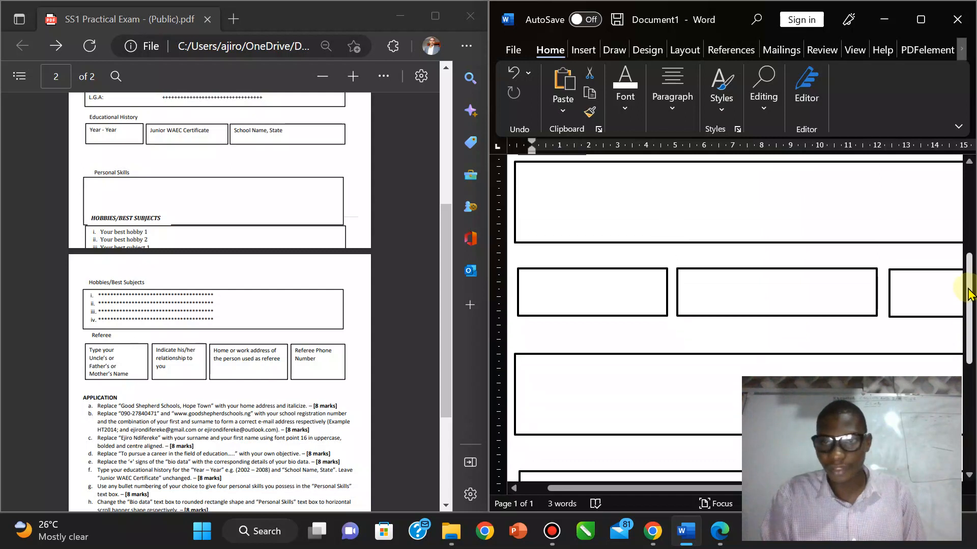
# Step: Select the three small Educational History boxes together
pyautogui.click(631, 315)
pyautogui.click(725, 305)
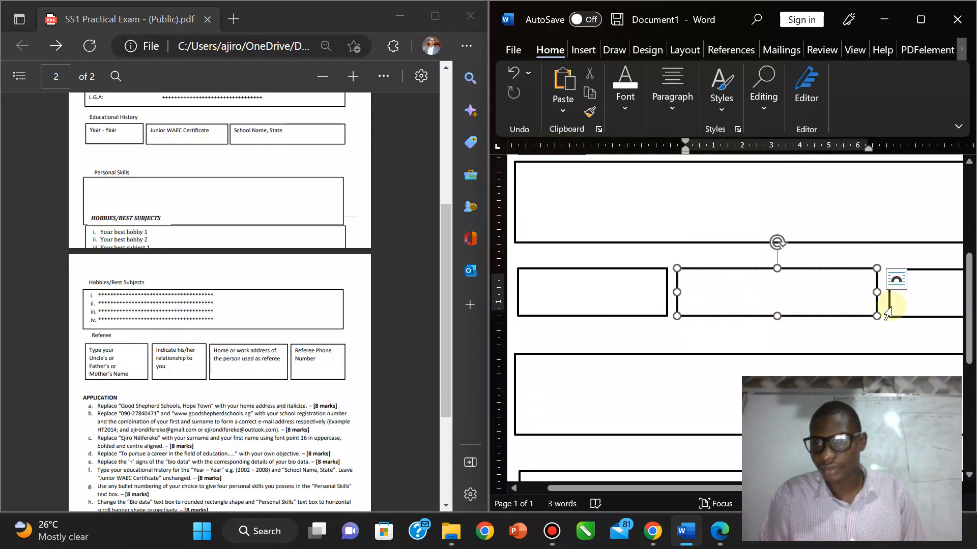
pyautogui.press('ctrl')
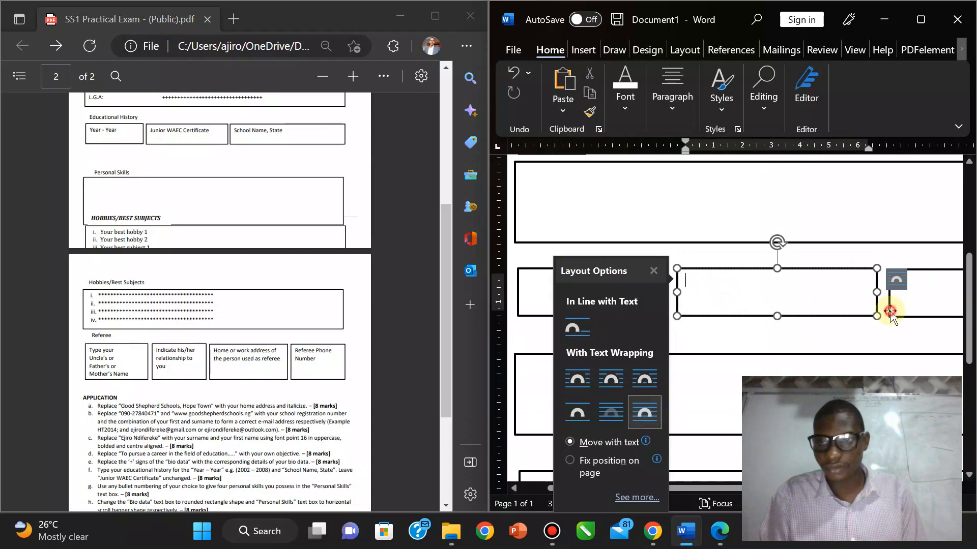
pyautogui.keyDown('ctrl'); pyautogui.click(889, 311); pyautogui.keyUp('ctrl')
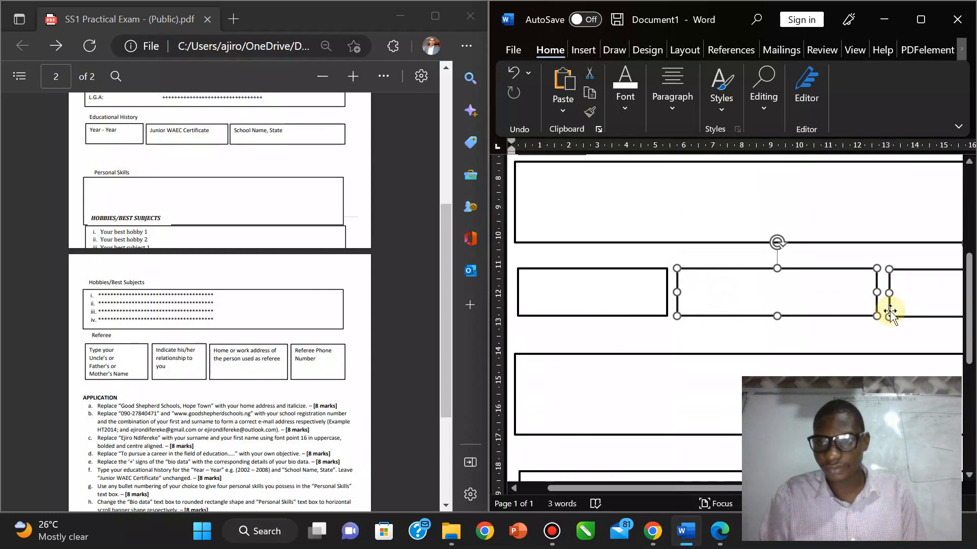
pyautogui.keyDown('ctrl'); pyautogui.click(619, 316); pyautogui.keyUp('ctrl')
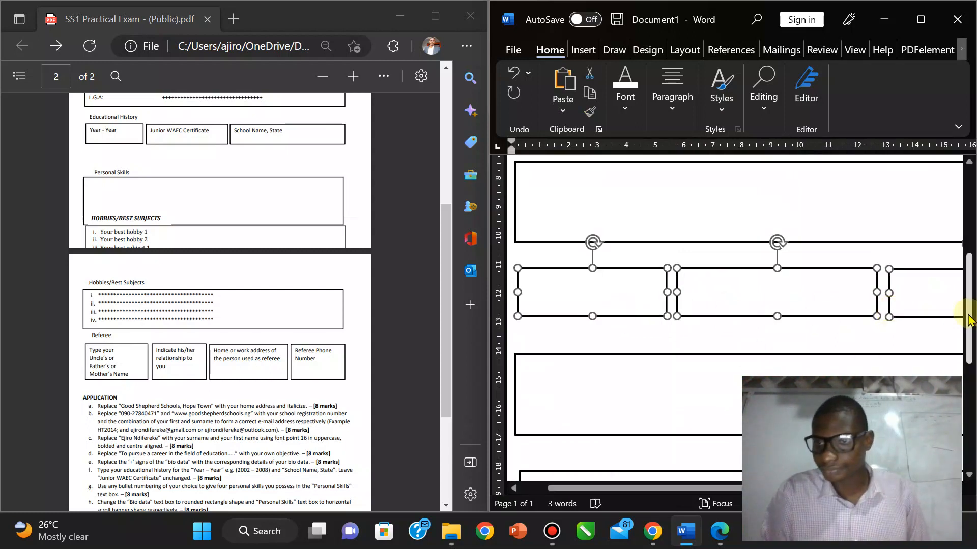
pyautogui.moveTo(969, 314); pyautogui.dragTo(968, 416)
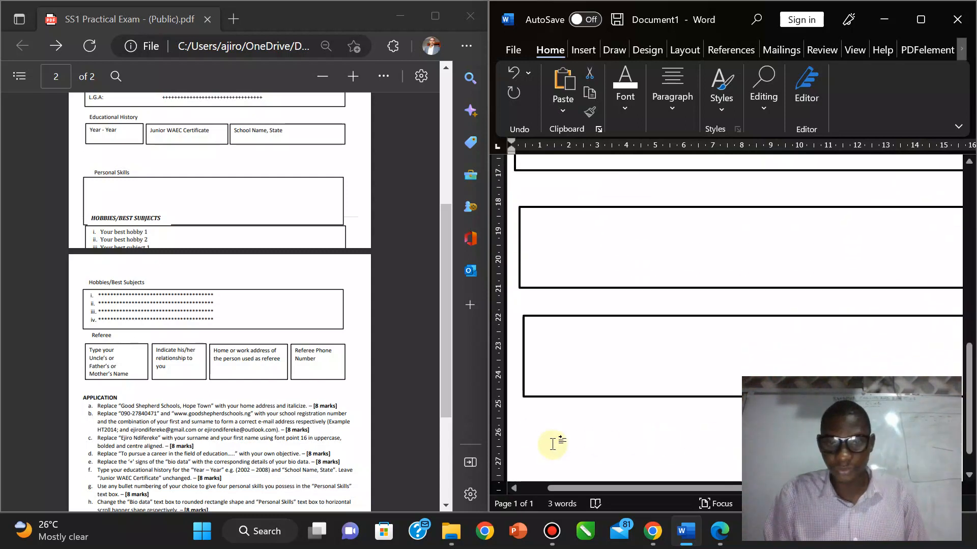
# Step: Move to the bottom of the page and paste the row of small boxes there
pyautogui.hotkey('ctrl', 'Home')
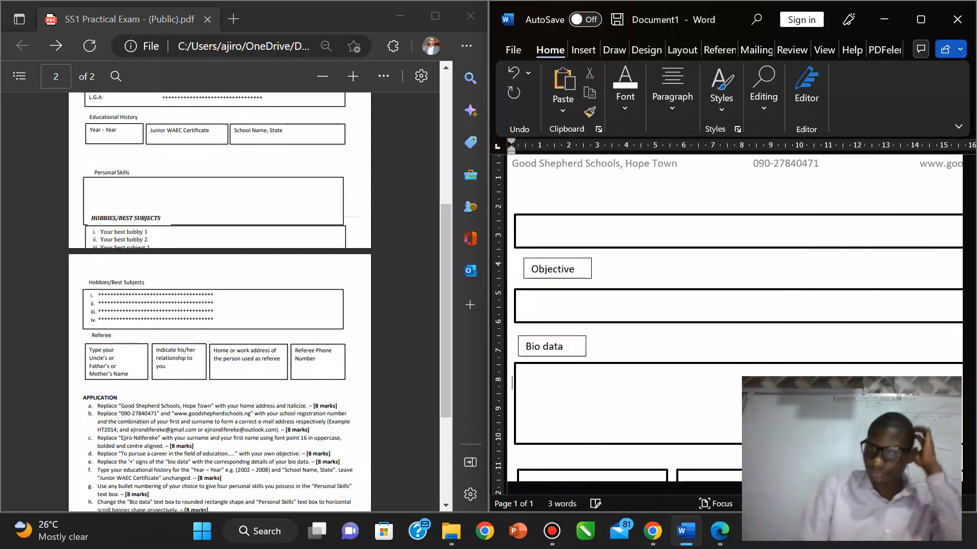
pyautogui.press('pagedown')
pyautogui.press('Down')
pyautogui.press('Down')
pyautogui.press('Down')
pyautogui.press('Down')
pyautogui.press('Down')
pyautogui.press('Down')
pyautogui.press('Down')
pyautogui.press('Down')
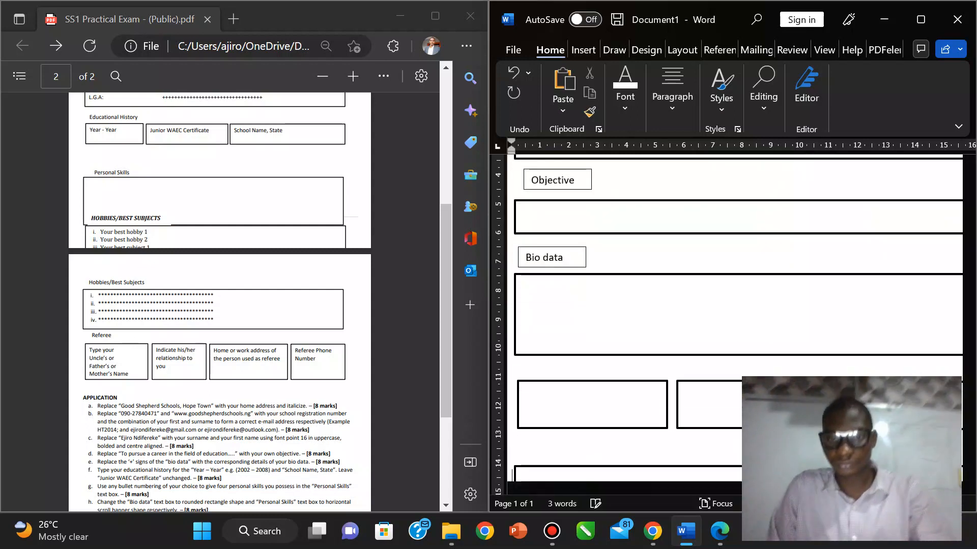
pyautogui.press('Down')
pyautogui.press('Down')
pyautogui.press('Down')
pyautogui.press('Down')
pyautogui.press('Down')
pyautogui.press('Down')
pyautogui.press('Down')
pyautogui.press('Down')
pyautogui.press('Down')
pyautogui.press('Down')
pyautogui.press('Down')
pyautogui.press('Down')
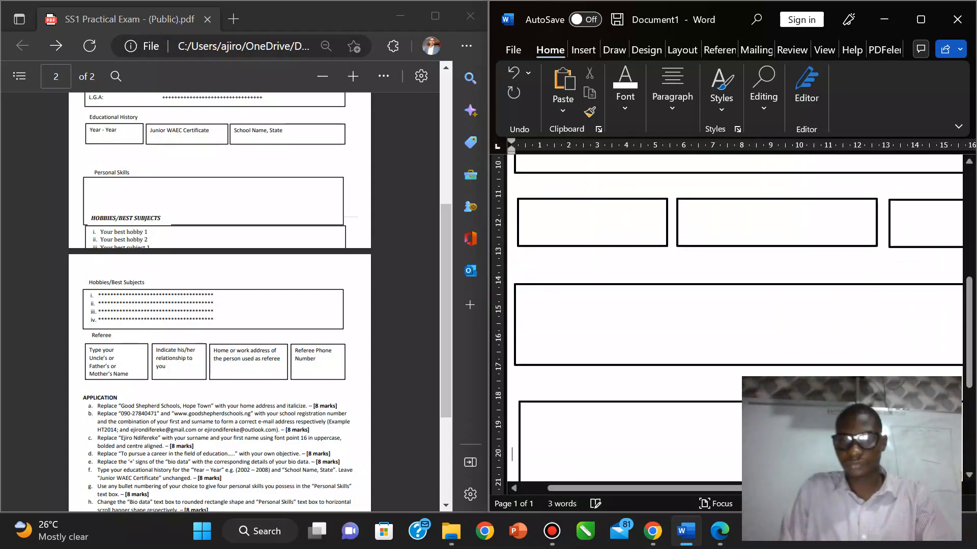
pyautogui.press('Down')
pyautogui.press('Down')
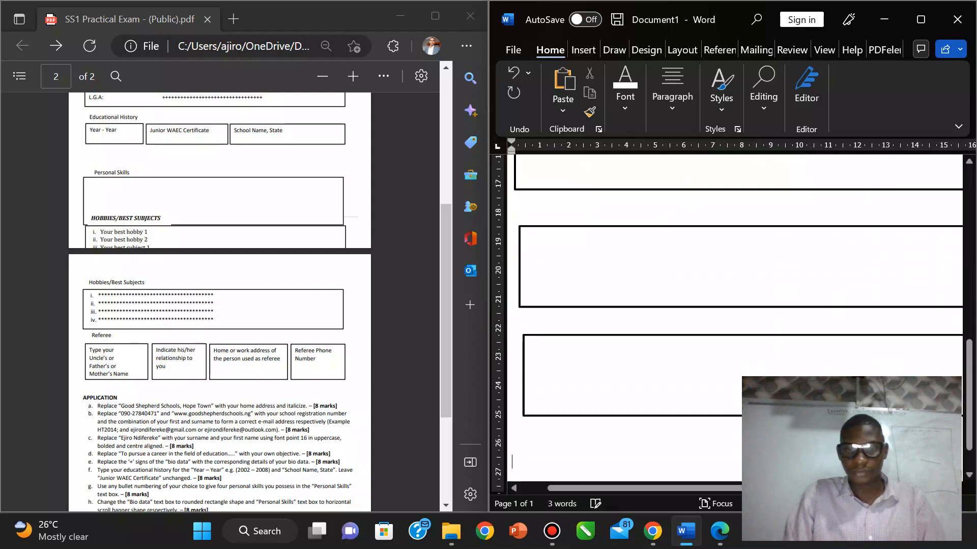
pyautogui.hotkey('ctrl', 'v')
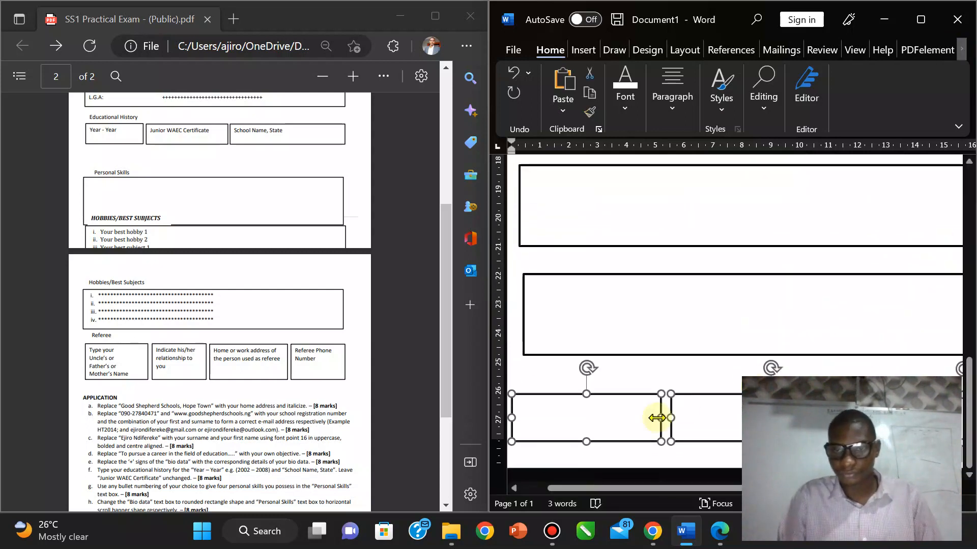
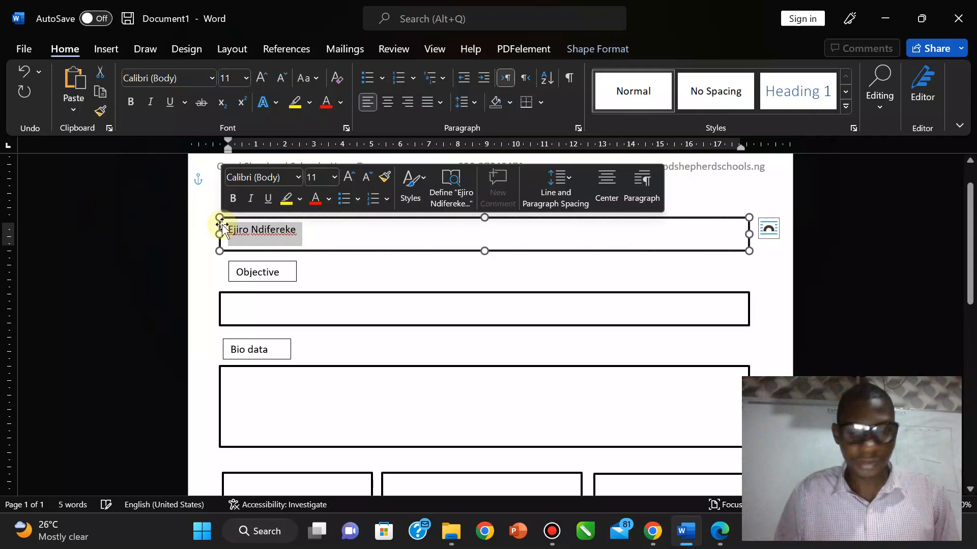
# Step: Grow the name in the top box to 18 pt with Ctrl+Shift+>, then bring up the exam PDF
pyautogui.hotkey('ctrl', 'shift', '.')
pyautogui.hotkey('ctrl', 'shift', '.')
pyautogui.hotkey('ctrl', 'shift', '.')
pyautogui.hotkey('ctrl', 'shift', '.')
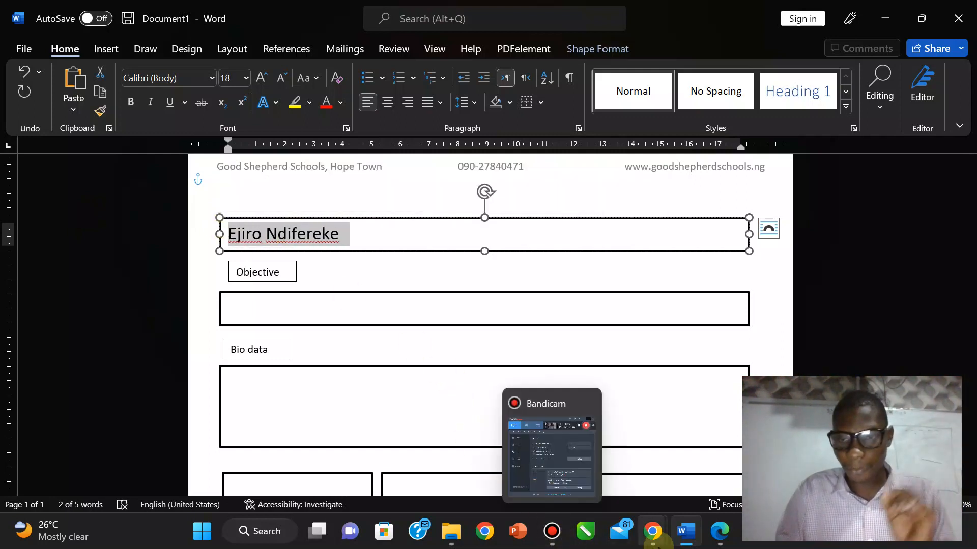
pyautogui.click(720, 531)
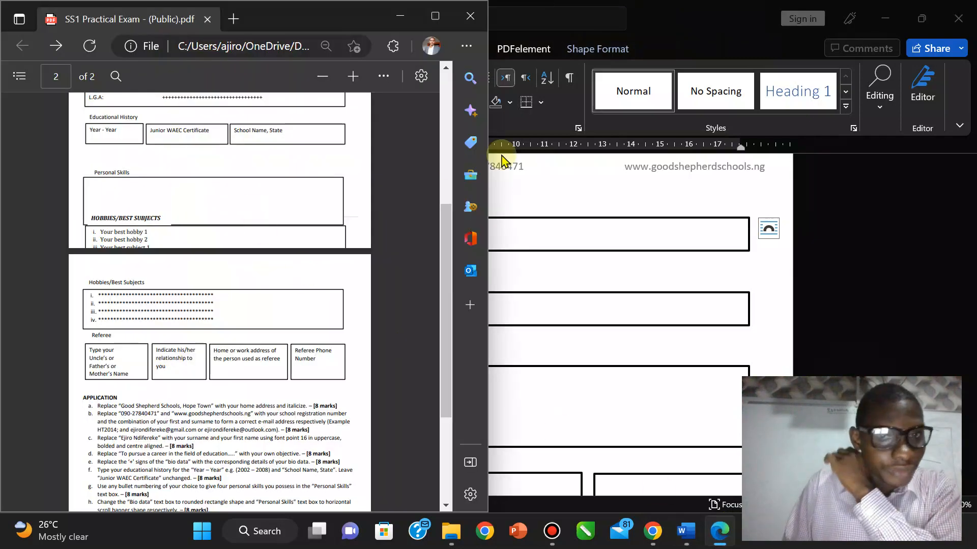
# Step: Maximize the exam PDF in Edge and zoom in four steps
pyautogui.moveTo(447, 246); pyautogui.dragTo(447, 109)
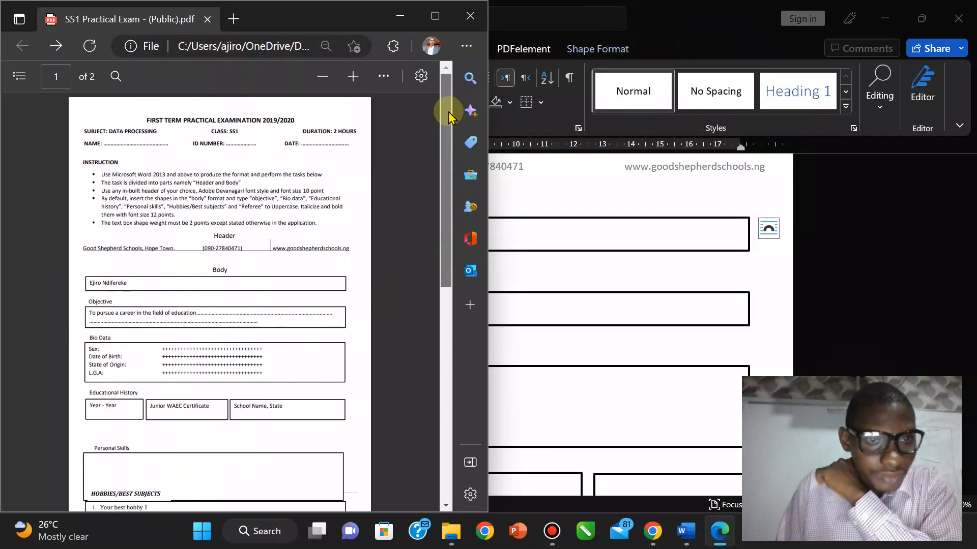
pyautogui.click(428, 19)
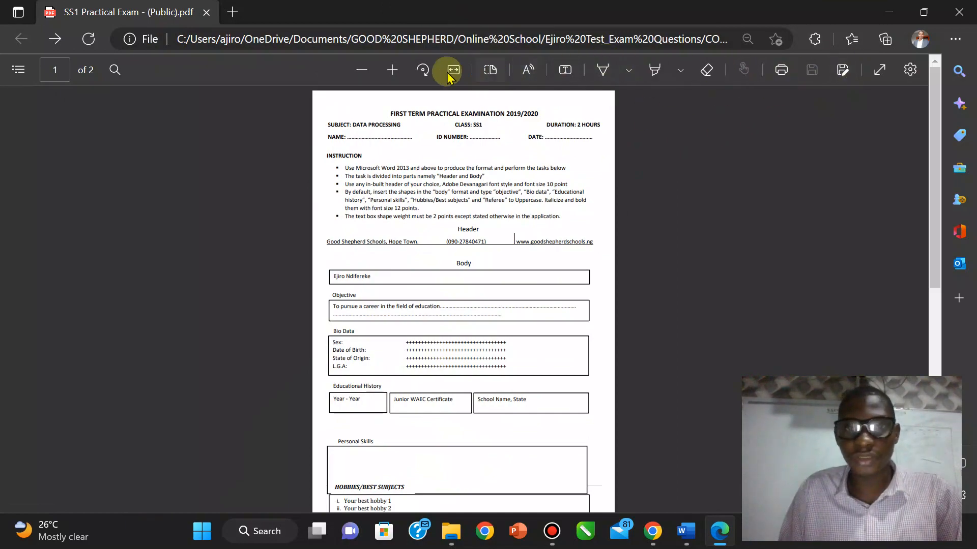
pyautogui.click(392, 70)
pyautogui.click(392, 70)
pyautogui.click(392, 70)
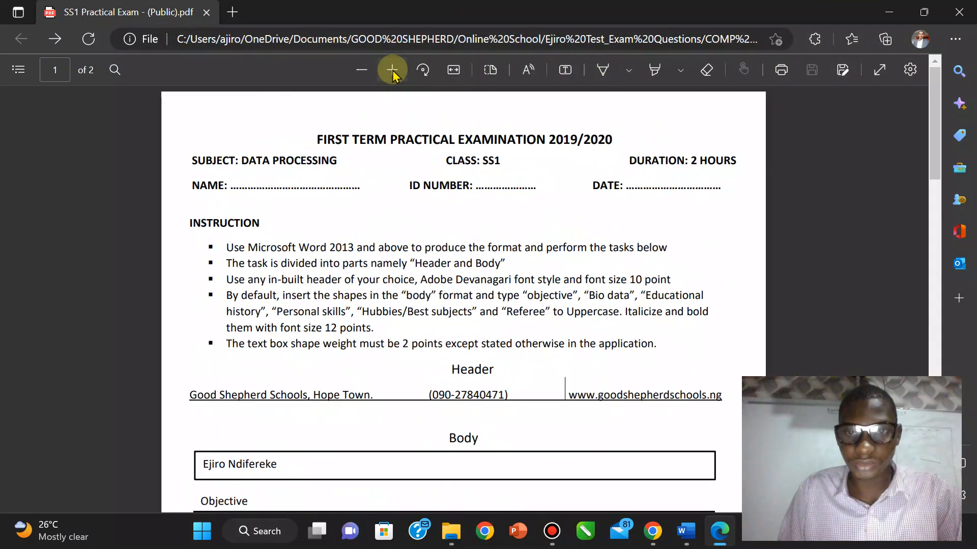
pyautogui.click(393, 70)
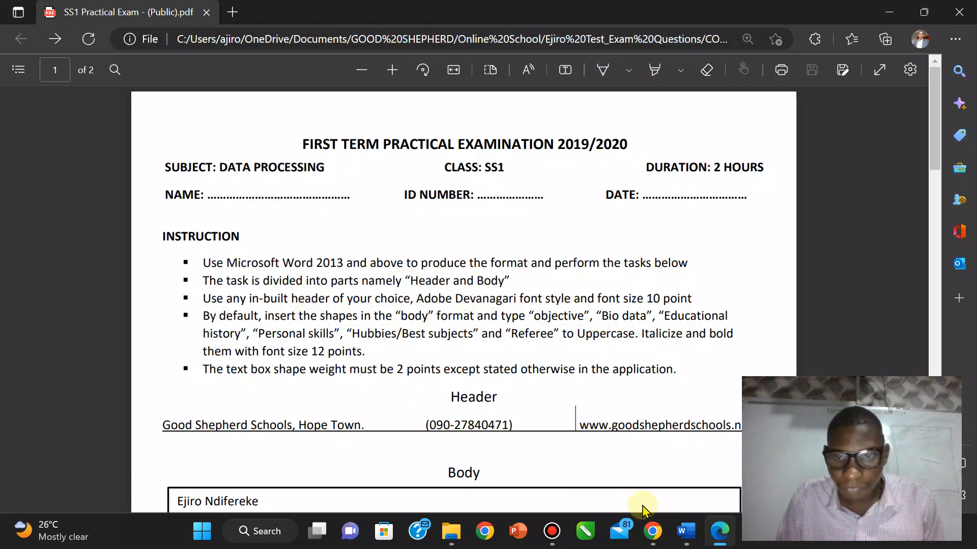
# Step: Compare the PDF's Objective section with the CV, then place the cursor in the Objective box
pyautogui.moveTo(684, 534)
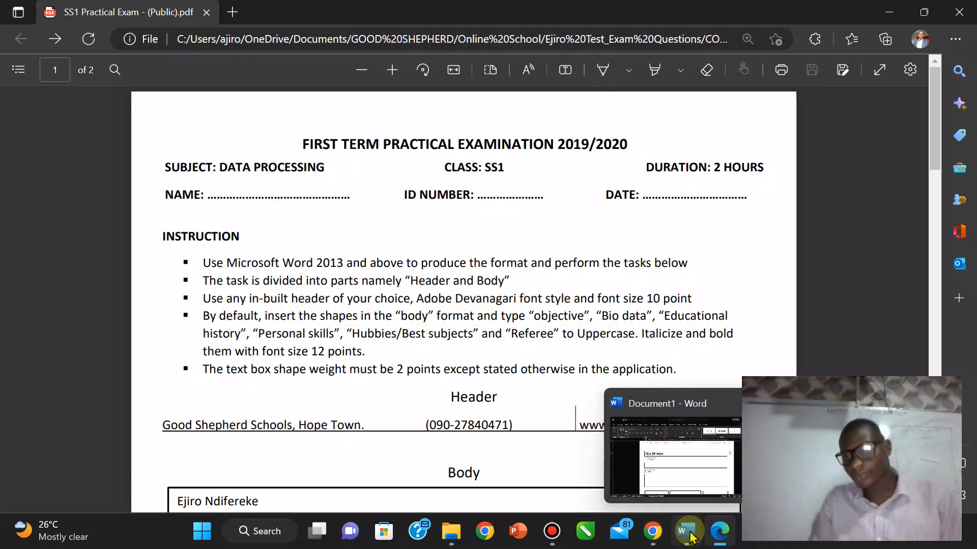
pyautogui.click(667, 441)
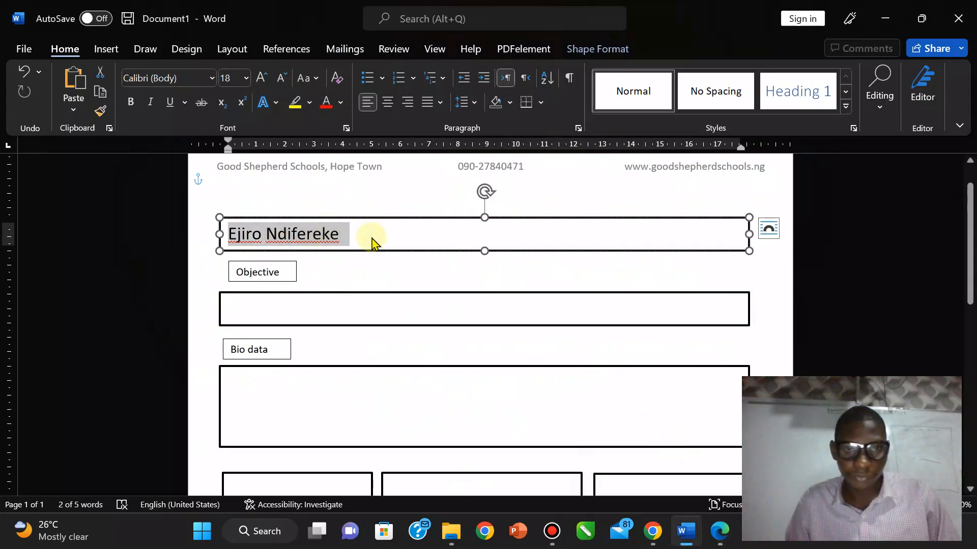
pyautogui.click(726, 543)
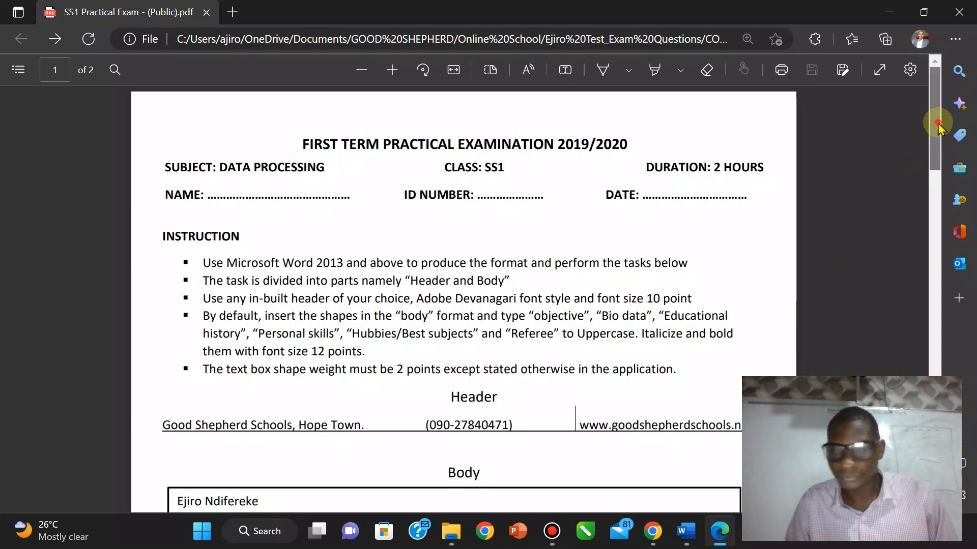
pyautogui.moveTo(936, 127); pyautogui.dragTo(936, 178)
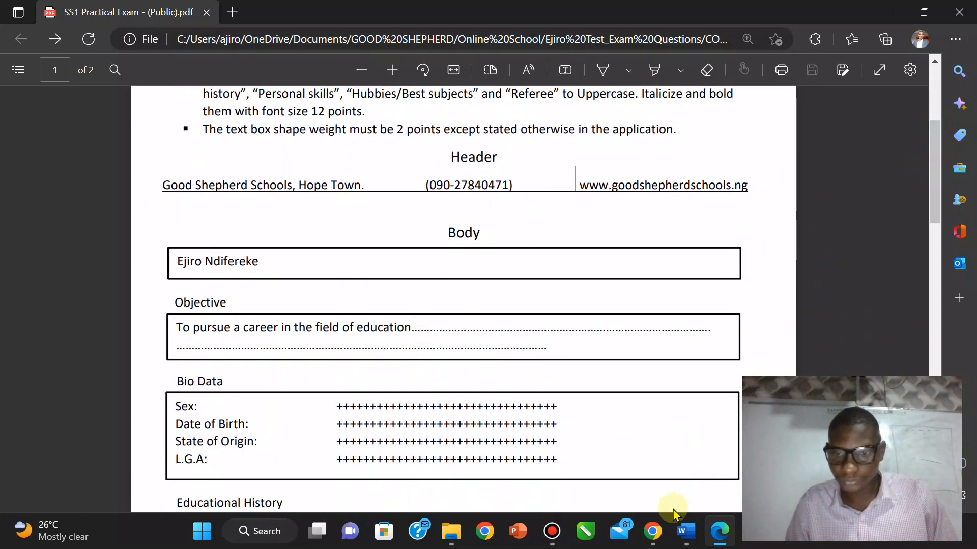
pyautogui.click(687, 537)
pyautogui.click(260, 310)
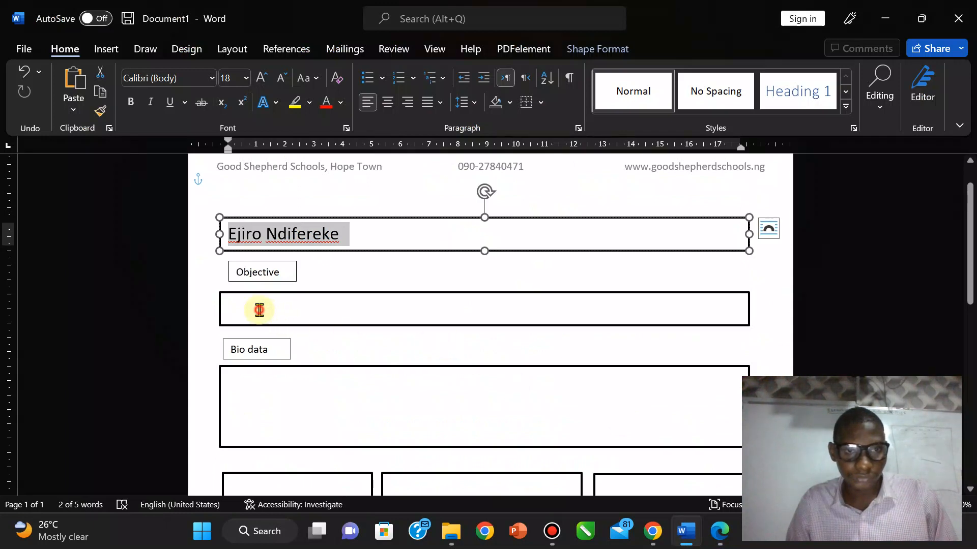
# Step: Type 'To pursue a career in the field of education' into the Objective box
pyautogui.write('To pursue a career in')
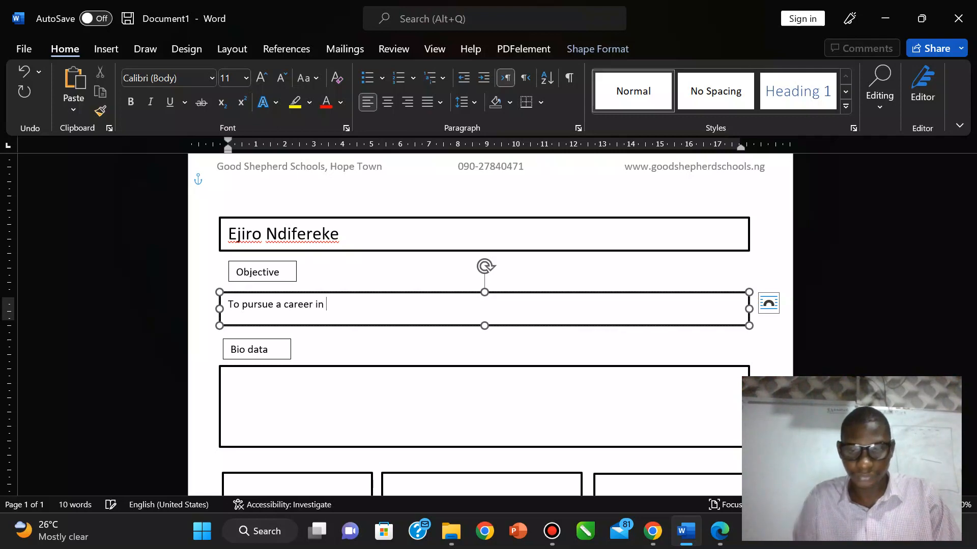
pyautogui.click(714, 533)
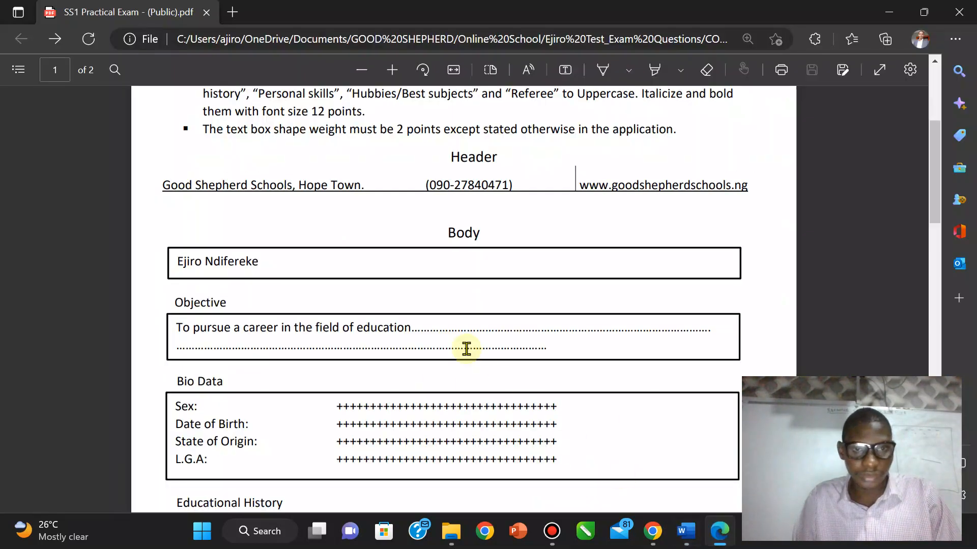
pyautogui.click(686, 532)
pyautogui.write('the field o')
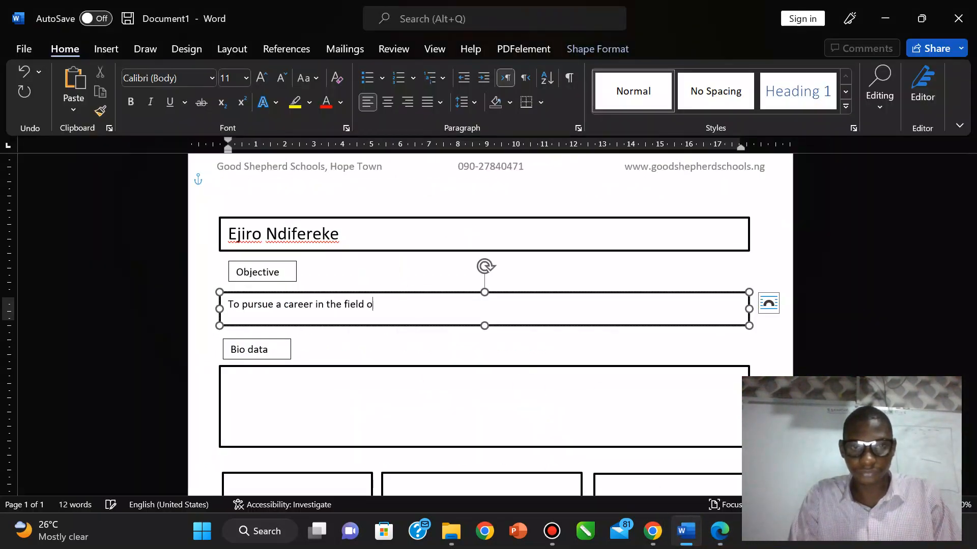
pyautogui.write('f educa')
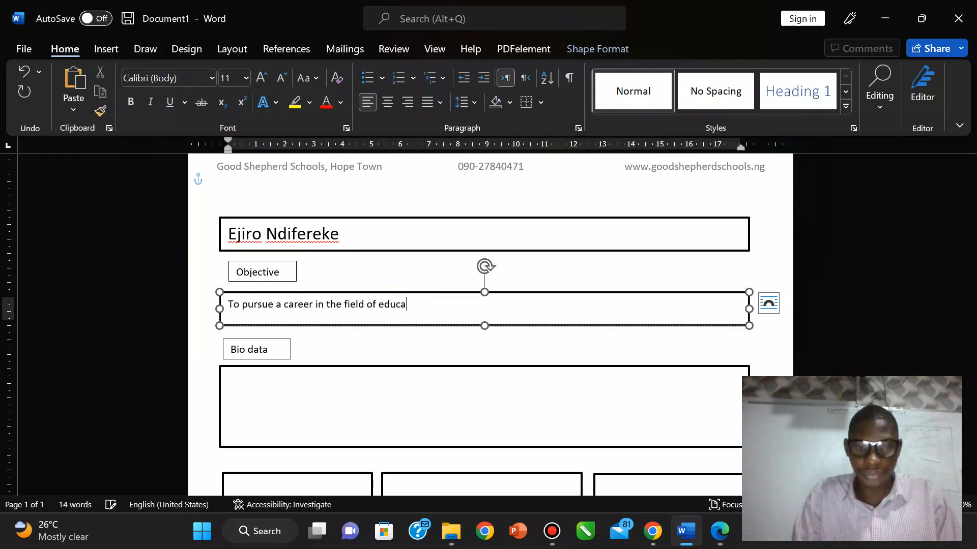
pyautogui.write('tion')
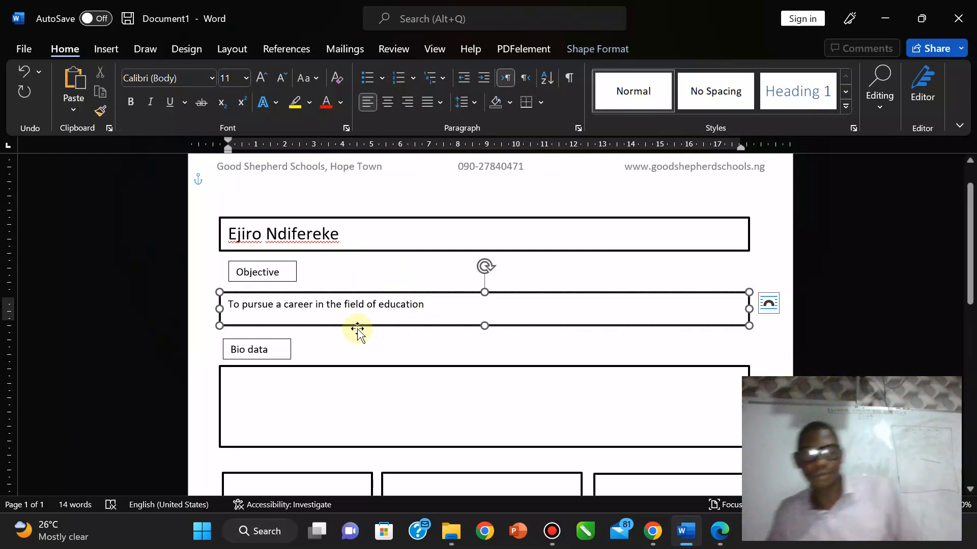
pyautogui.click(364, 349)
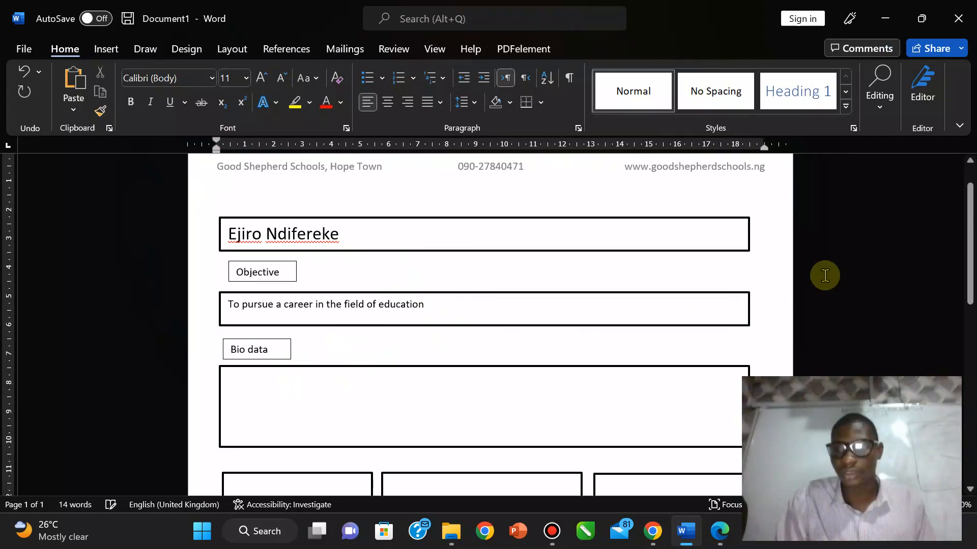
# Step: Scroll the exam PDF to the Referee and Application instructions, then return to the top of the CV
pyautogui.moveTo(969, 287); pyautogui.dragTo(973, 311)
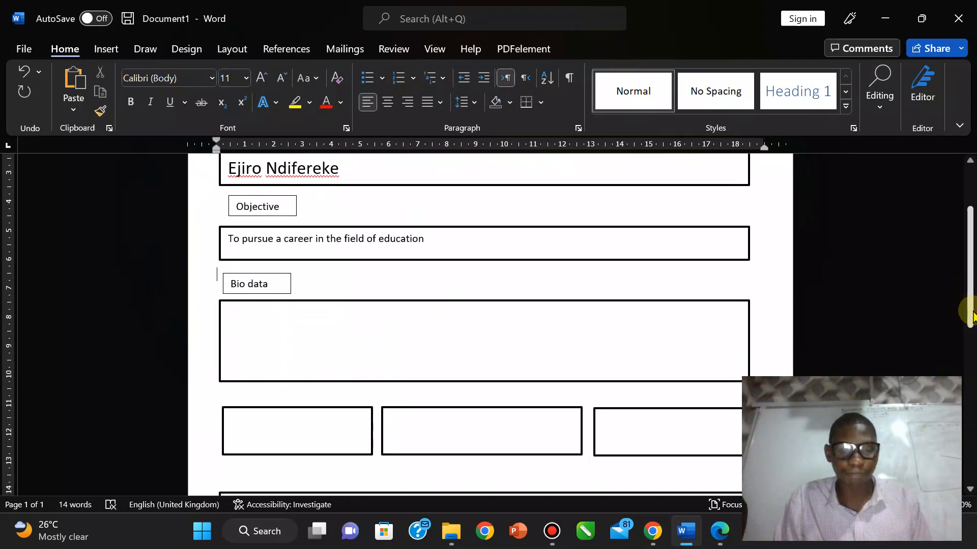
pyautogui.click(719, 531)
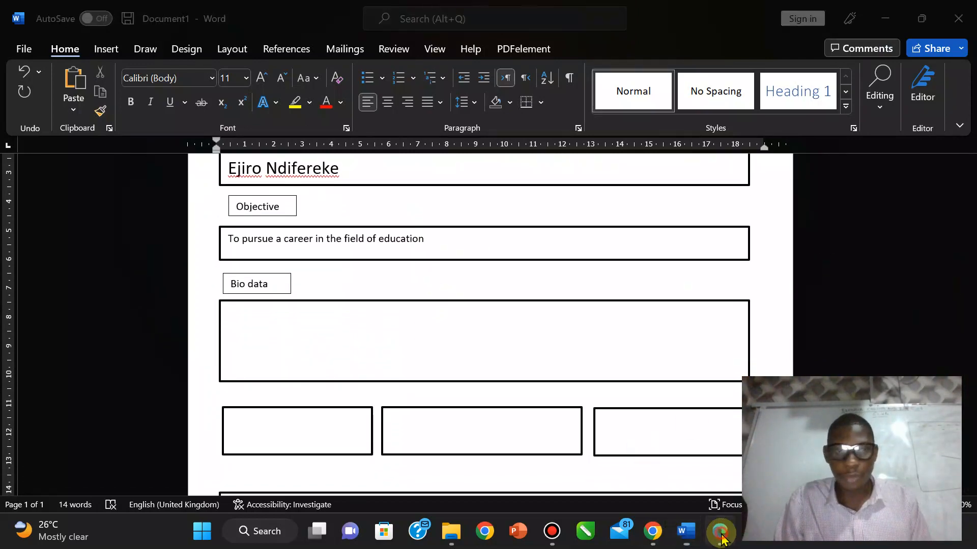
pyautogui.moveTo(929, 171); pyautogui.dragTo(899, 362)
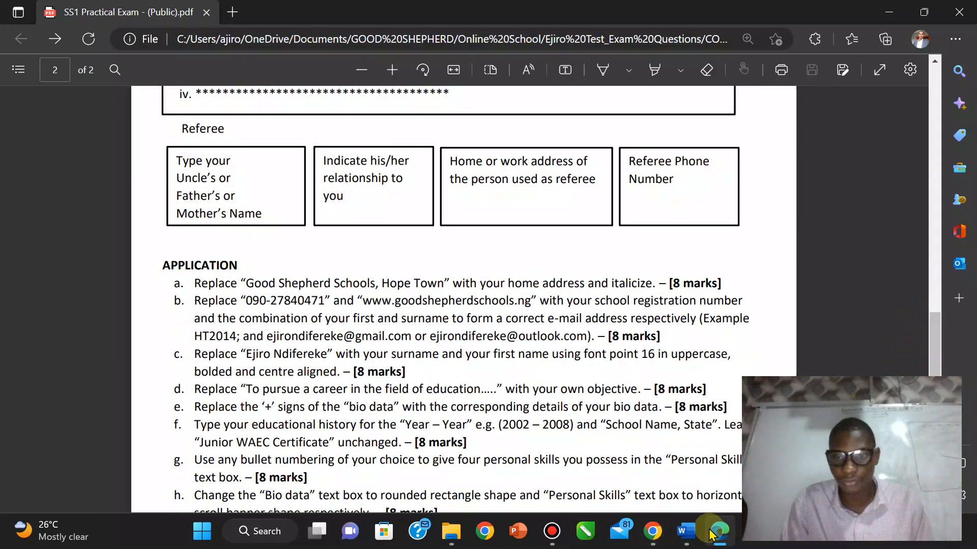
pyautogui.click(664, 448)
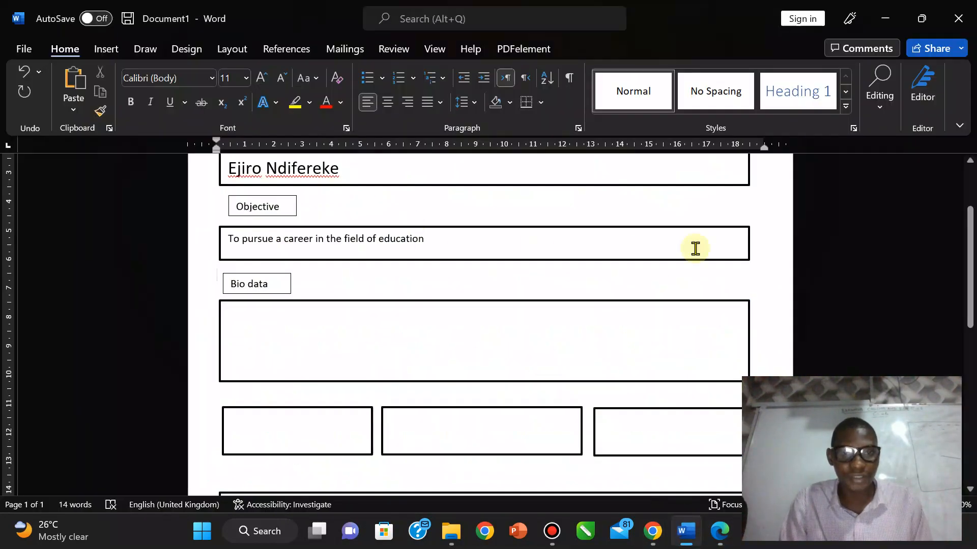
pyautogui.moveTo(968, 253); pyautogui.dragTo(973, 107)
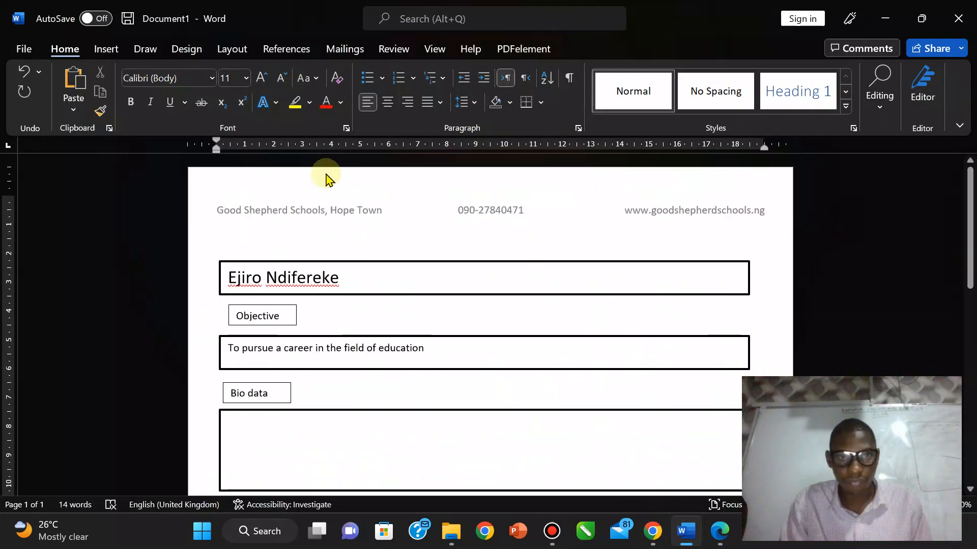
# Step: Open the header and start typing the home street name over its first entry
pyautogui.click(328, 221)
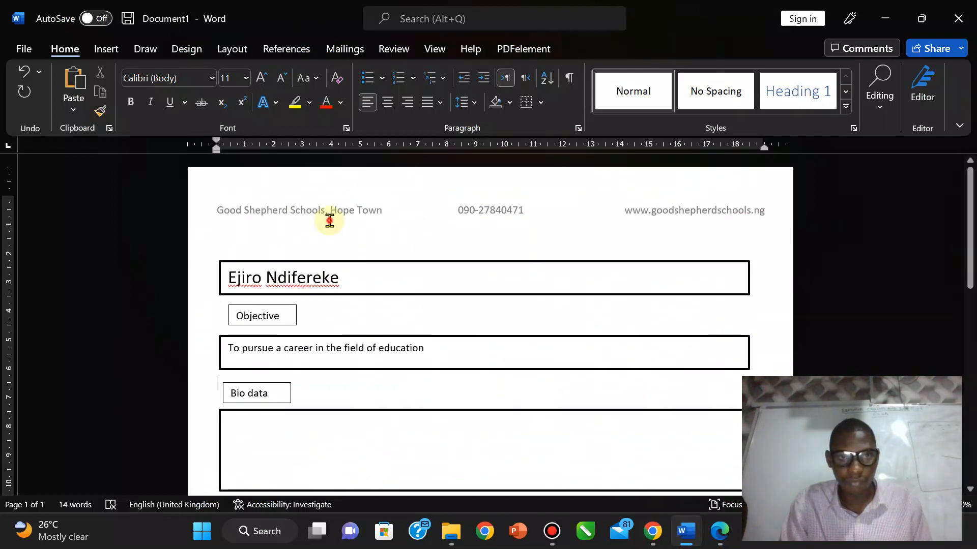
pyautogui.doubleClick(374, 208)
pyautogui.moveTo(386, 209); pyautogui.dragTo(344, 210)
pyautogui.click(221, 209)
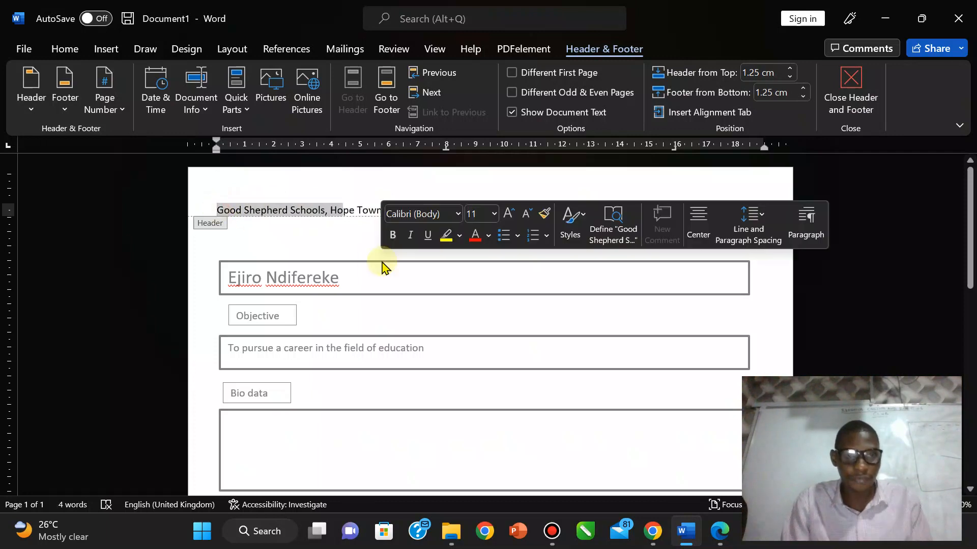
pyautogui.click(216, 210)
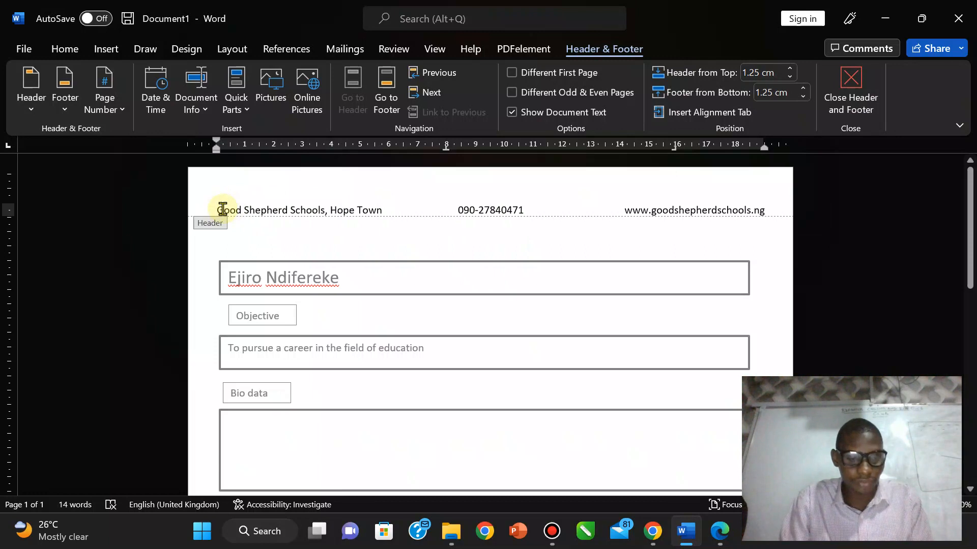
pyautogui.hotkey('shift', 'Right')
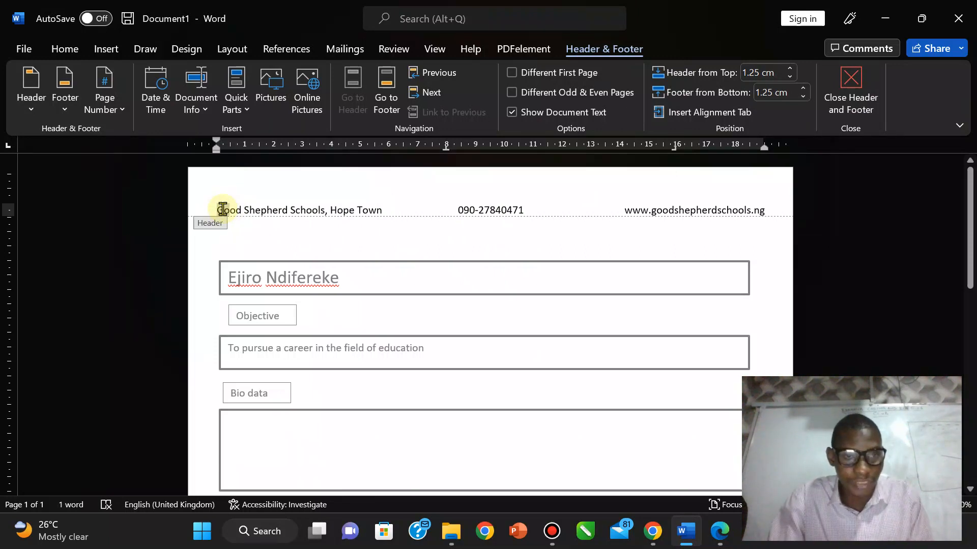
pyautogui.hotkey('shift', 'Right')
pyautogui.hotkey('shift', 'Right')
pyautogui.hotkey('shift', 'Right')
pyautogui.hotkey('shift', 'Right')
pyautogui.hotkey('shift', 'Right')
pyautogui.hotkey('shift', 'Right')
pyautogui.hotkey('shift', 'Right')
pyautogui.hotkey('shift', 'Right')
pyautogui.hotkey('shift', 'Right')
pyautogui.hotkey('shift', 'Right')
pyautogui.hotkey('shift', 'Right')
pyautogui.hotkey('shift', 'Right')
pyautogui.hotkey('shift', 'Right')
pyautogui.hotkey('shift', 'Right')
pyautogui.hotkey('shift', 'Right')
pyautogui.hotkey('shift', 'Right')
pyautogui.hotkey('shift', 'Right')
pyautogui.hotkey('shift', 'Right')
pyautogui.hotkey('shift', 'Right')
pyautogui.hotkey('shift', 'Right')
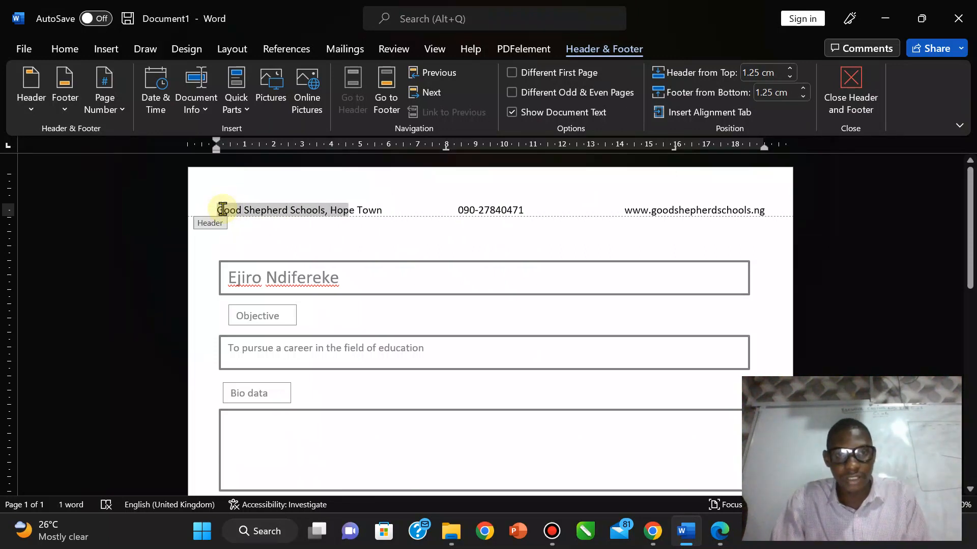
pyautogui.hotkey('shift', 'Right')
pyautogui.hotkey('shift', 'Right')
pyautogui.hotkey('shift', 'Right')
pyautogui.hotkey('shift', 'Right')
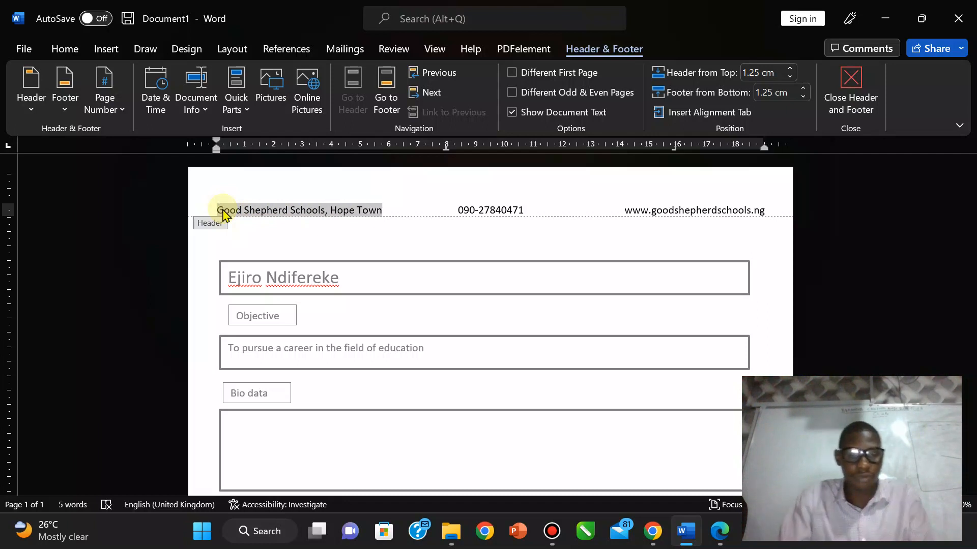
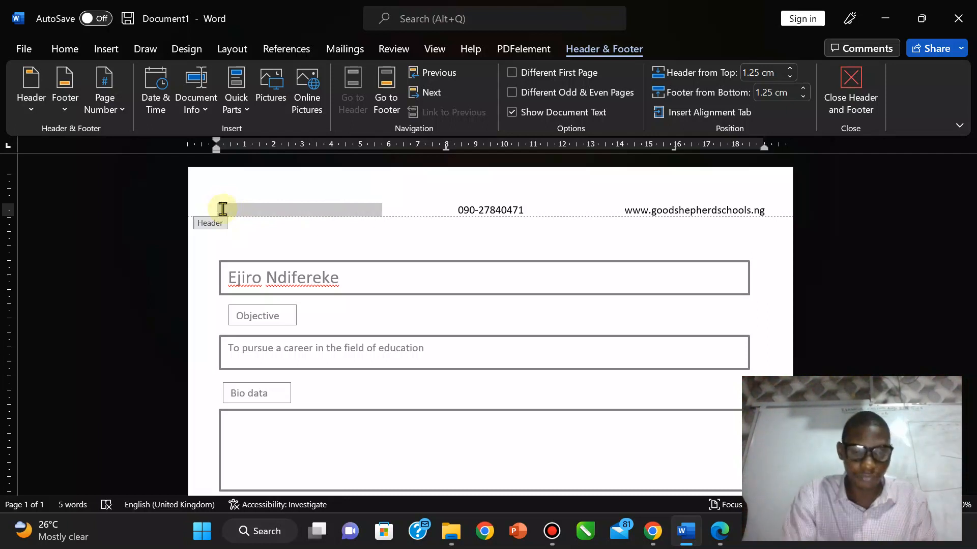
pyautogui.press('BackSpace')
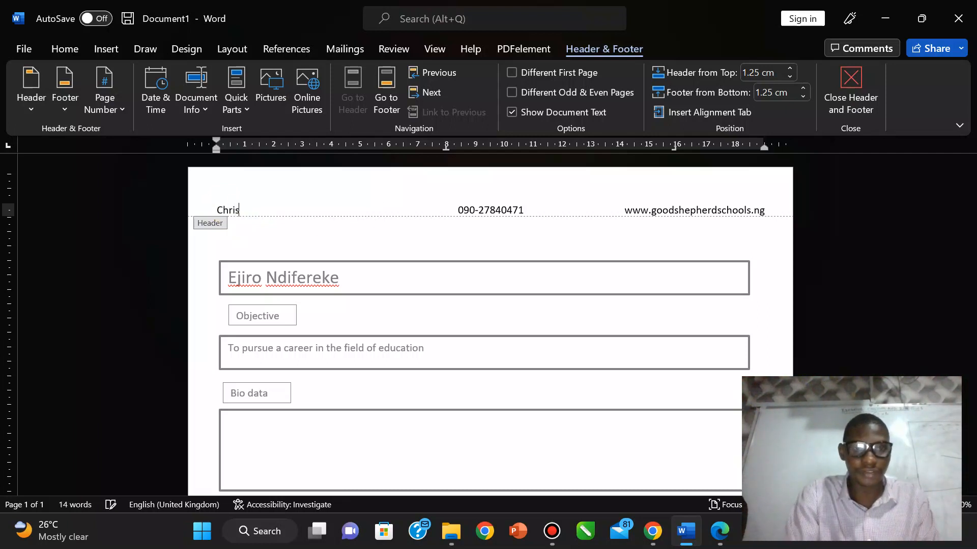
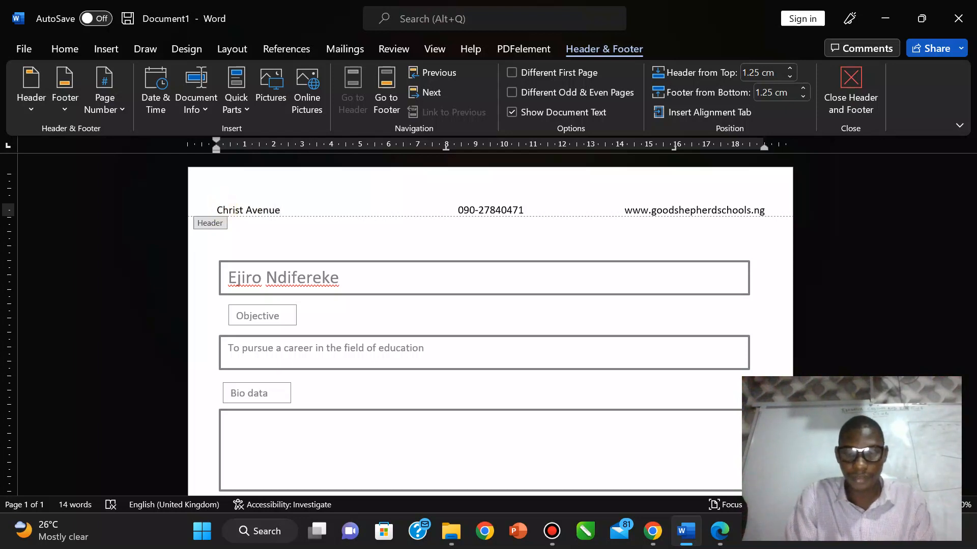
# Step: Complete the home address with a comma and the cross street, then italicize it
pyautogui.click(725, 534)
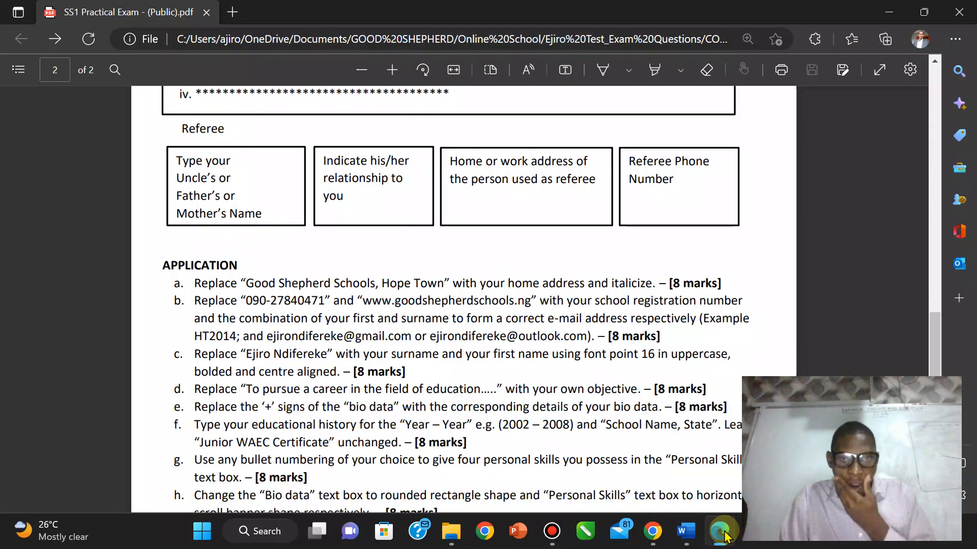
pyautogui.hotkey('alt', 'Tab')
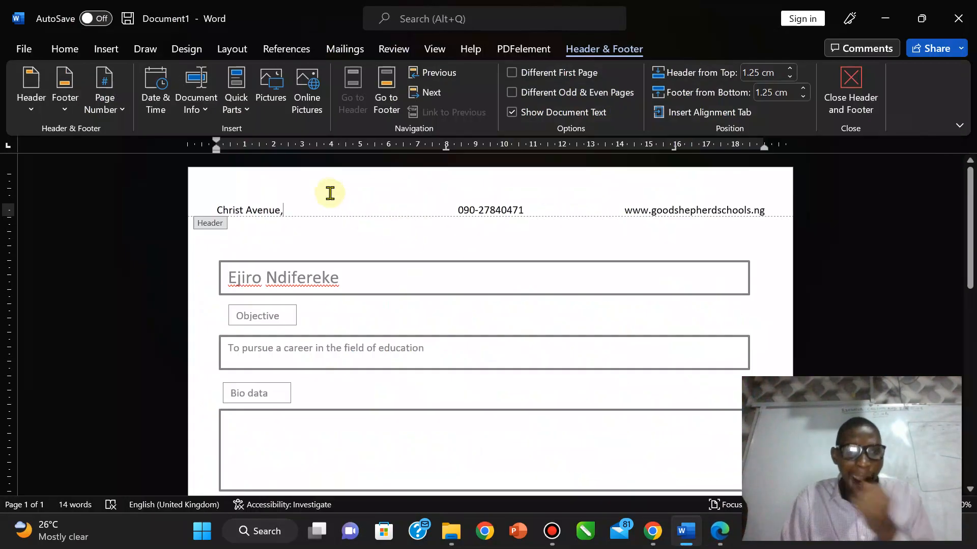
pyautogui.write(',')
pyautogui.click(721, 545)
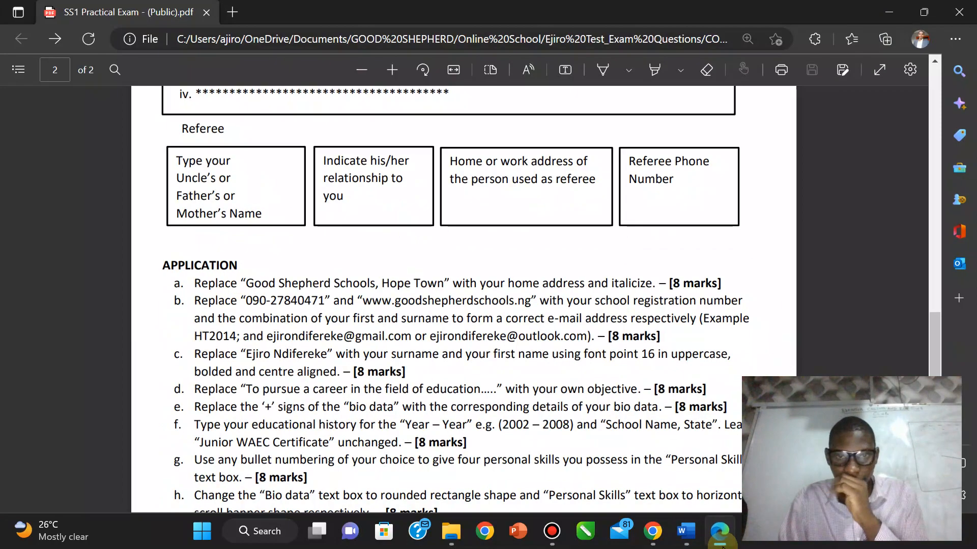
pyautogui.click(721, 546)
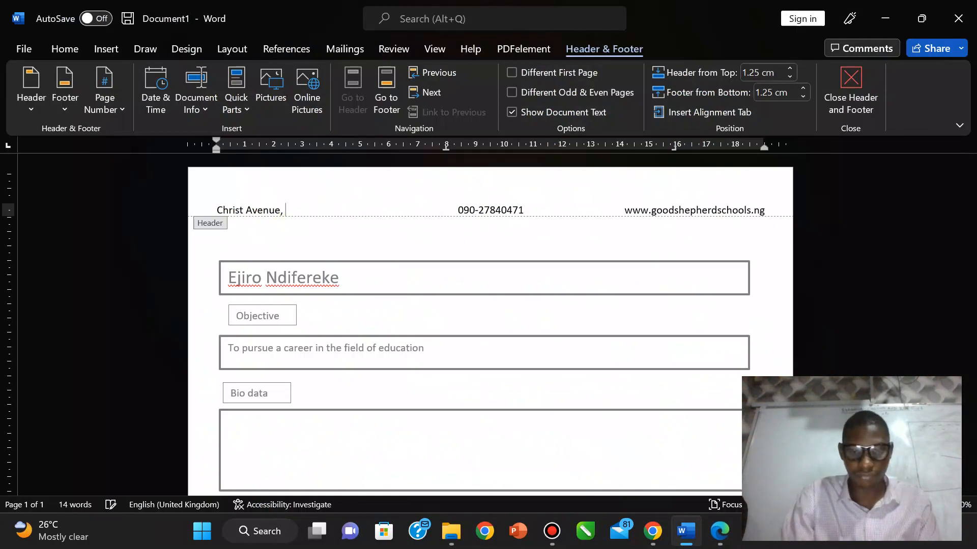
pyautogui.write('off Admiralt')
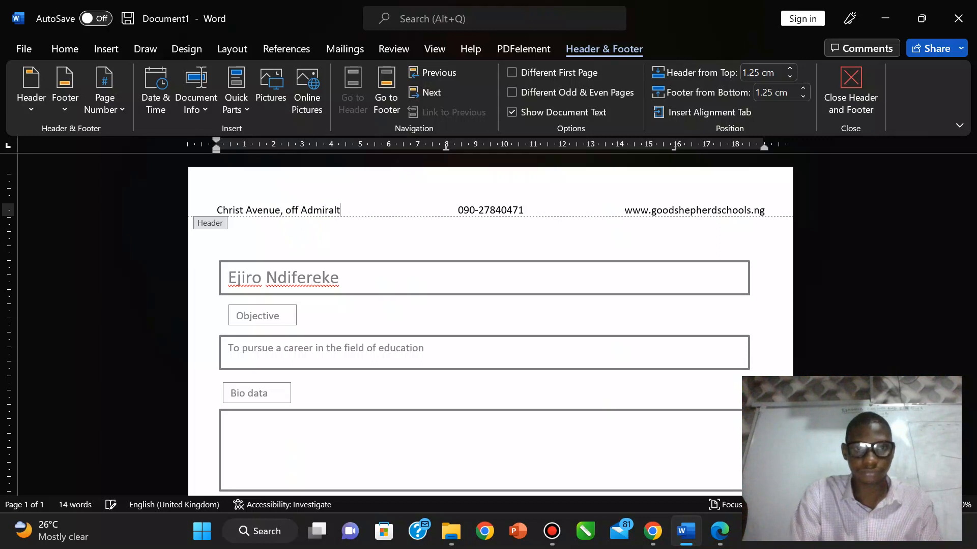
pyautogui.write('y Road')
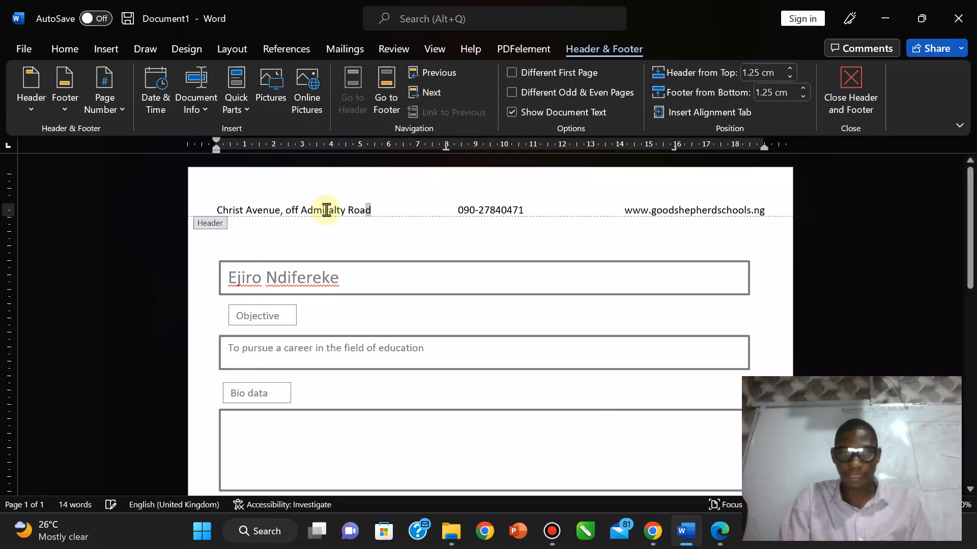
pyautogui.hotkey('shift', 'Left')
pyautogui.hotkey('shift', 'Left')
pyautogui.hotkey('shift', 'Left')
pyautogui.hotkey('shift', 'Left')
pyautogui.hotkey('shift', 'Left')
pyautogui.hotkey('shift', 'Left')
pyautogui.hotkey('shift', 'Left')
pyautogui.hotkey('shift', 'Left')
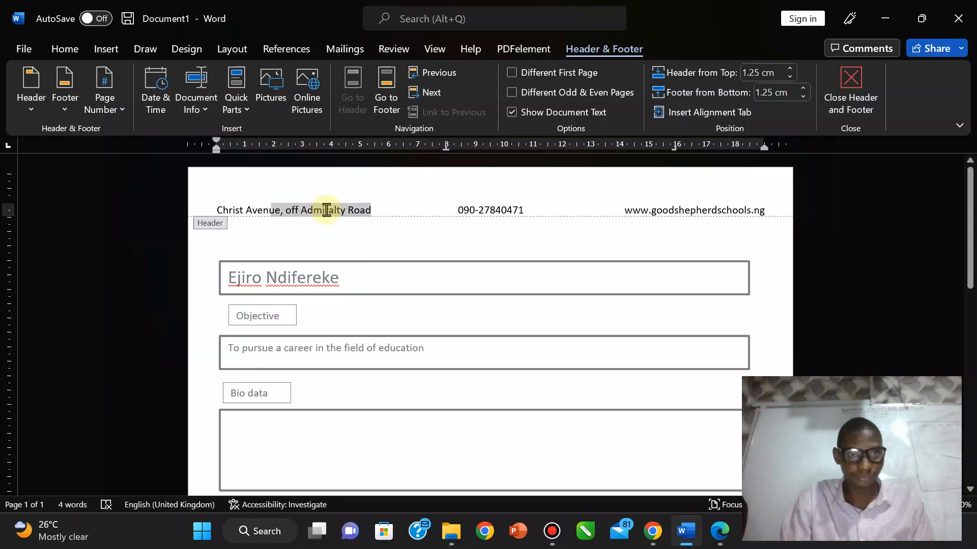
pyautogui.hotkey('shift', 'Left')
pyautogui.hotkey('shift', 'Left')
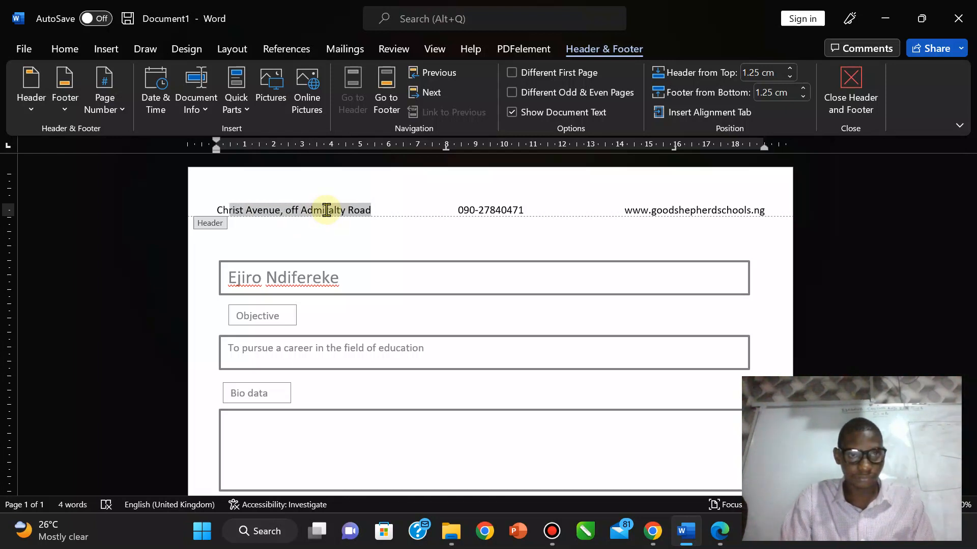
pyautogui.hotkey('ctrl', 'i')
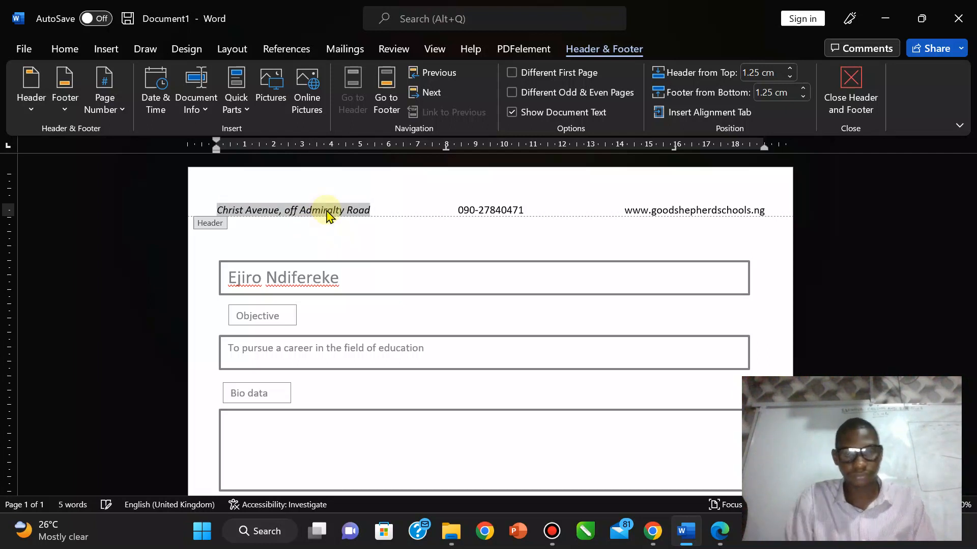
pyautogui.click(395, 211)
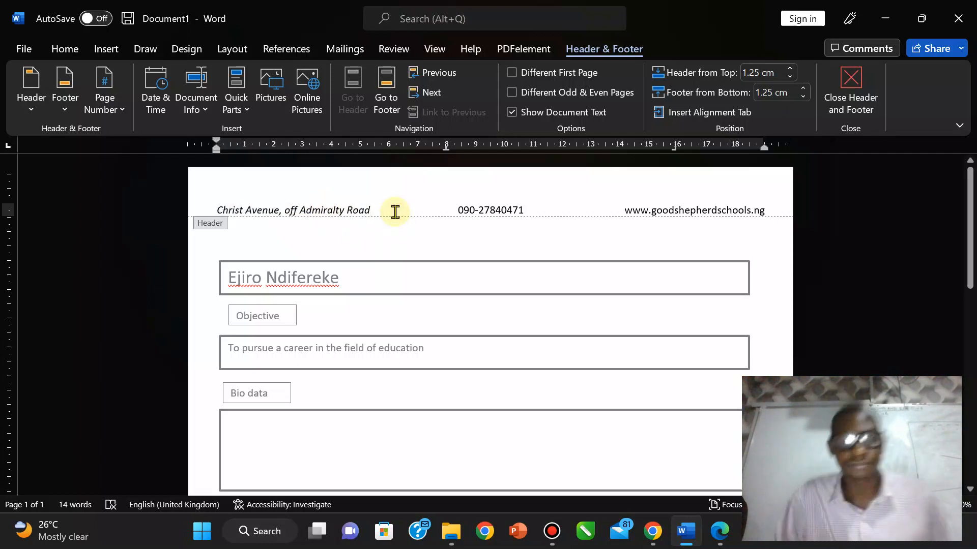
pyautogui.click(720, 531)
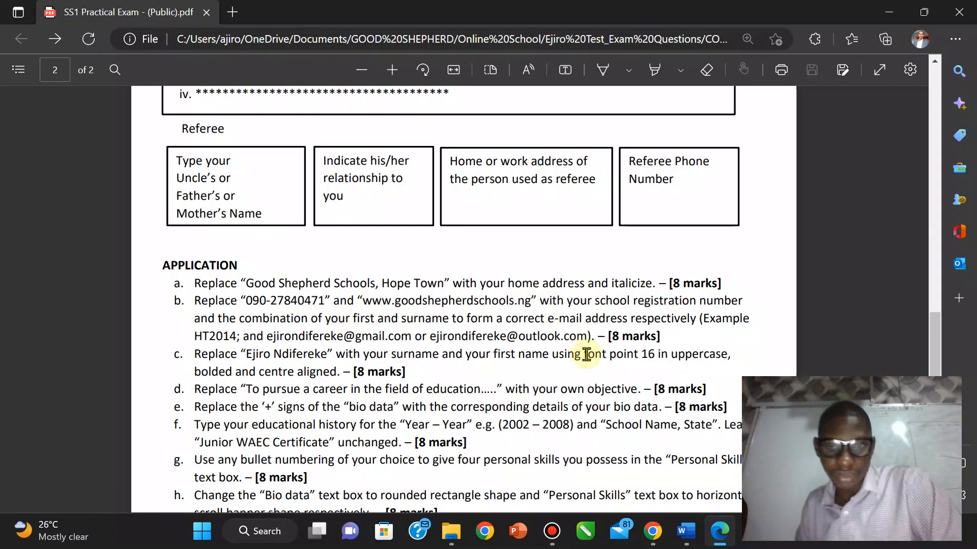
pyautogui.click(686, 531)
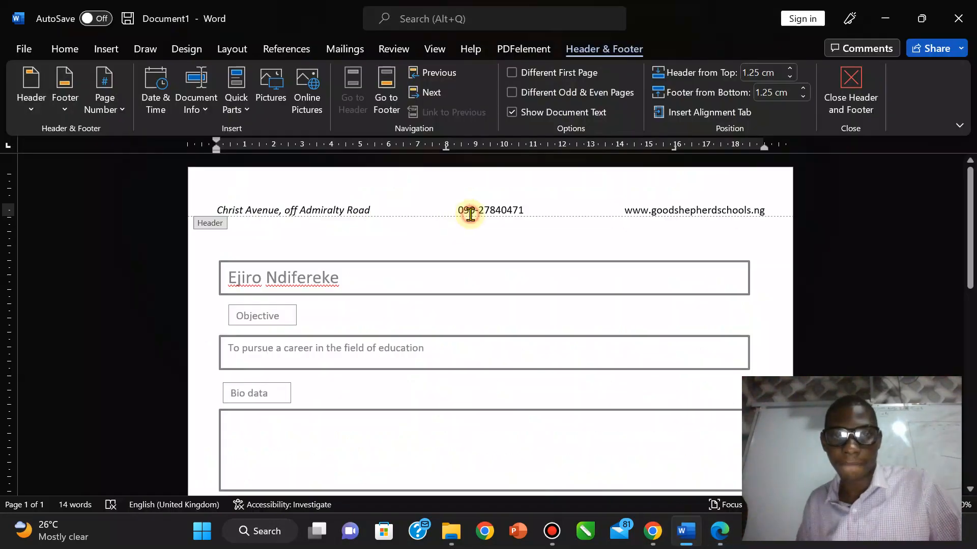
# Step: Replace the header's phone number with the school registration number
pyautogui.click(528, 214)
pyautogui.keyDown('shift'); pyautogui.click(456, 210); pyautogui.keyUp('shift')
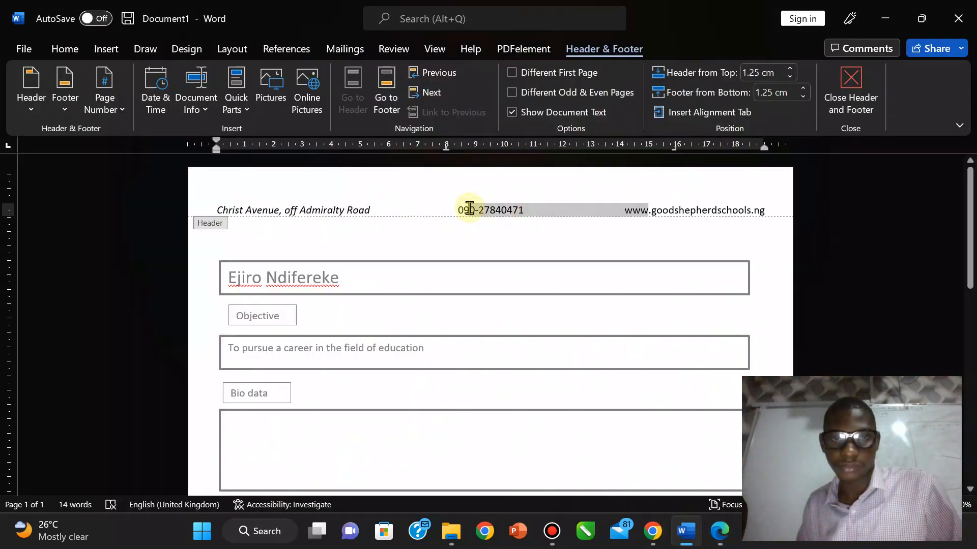
pyautogui.click(456, 210)
pyautogui.hotkey('shift', 'Right')
pyautogui.hotkey('shift', 'Right')
pyautogui.hotkey('shift', 'Right')
pyautogui.hotkey('shift', 'Right')
pyautogui.hotkey('shift', 'Right')
pyautogui.hotkey('shift', 'Right')
pyautogui.hotkey('shift', 'Right')
pyautogui.hotkey('shift', 'Right')
pyautogui.hotkey('shift', 'Right')
pyautogui.hotkey('shift', 'Right')
pyautogui.hotkey('shift', 'Right')
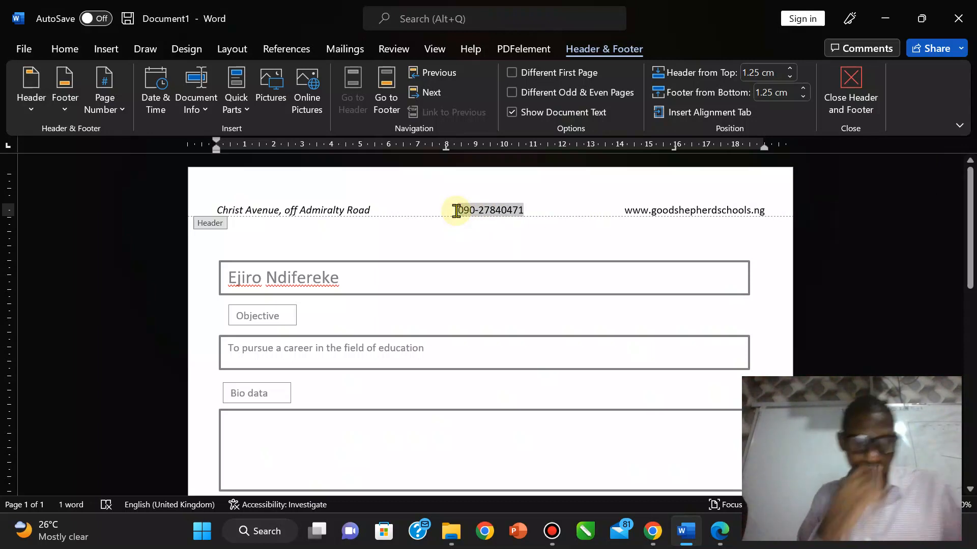
pyautogui.write('NG0')
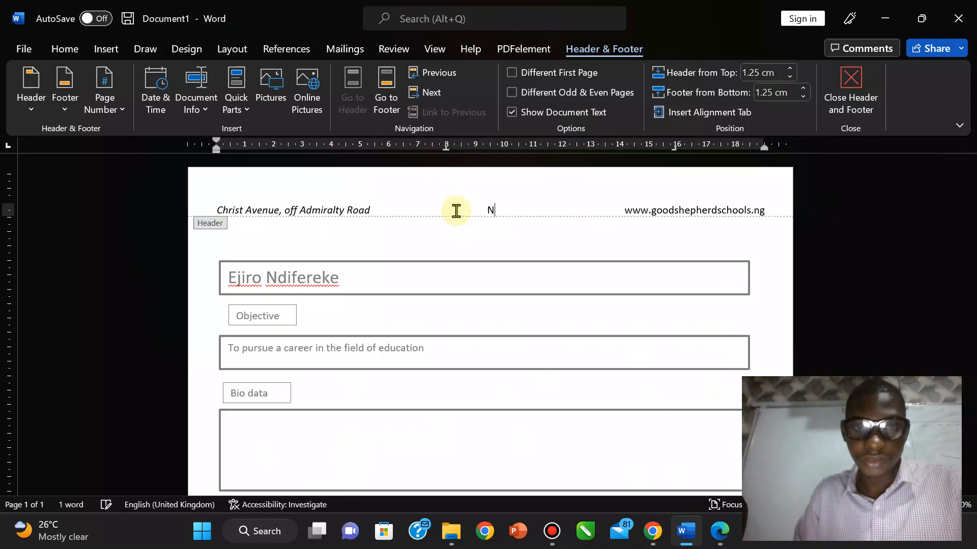
pyautogui.write('64')
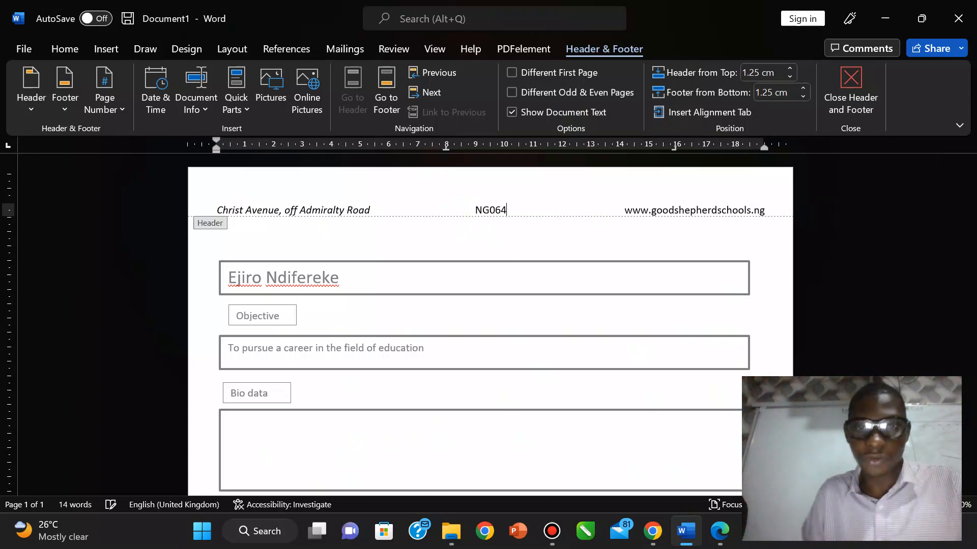
# Step: Replace the header's website with the candidate's Gmail address and close the header
pyautogui.click(627, 210)
pyautogui.hotkey('shift', 'Right')
pyautogui.hotkey('shift', 'Right')
pyautogui.hotkey('shift', 'Right')
pyautogui.hotkey('shift', 'Right')
pyautogui.hotkey('shift', 'Right')
pyautogui.hotkey('shift', 'Right')
pyautogui.hotkey('shift', 'Right')
pyautogui.hotkey('shift', 'Right')
pyautogui.hotkey('shift', 'Right')
pyautogui.hotkey('shift', 'Right')
pyautogui.hotkey('shift', 'Right')
pyautogui.hotkey('shift', 'Right')
pyautogui.hotkey('shift', 'Right')
pyautogui.hotkey('shift', 'Right')
pyautogui.hotkey('shift', 'Right')
pyautogui.hotkey('shift', 'Right')
pyautogui.hotkey('shift', 'Right')
pyautogui.hotkey('shift', 'Right')
pyautogui.hotkey('shift', 'Right')
pyautogui.hotkey('shift', 'Right')
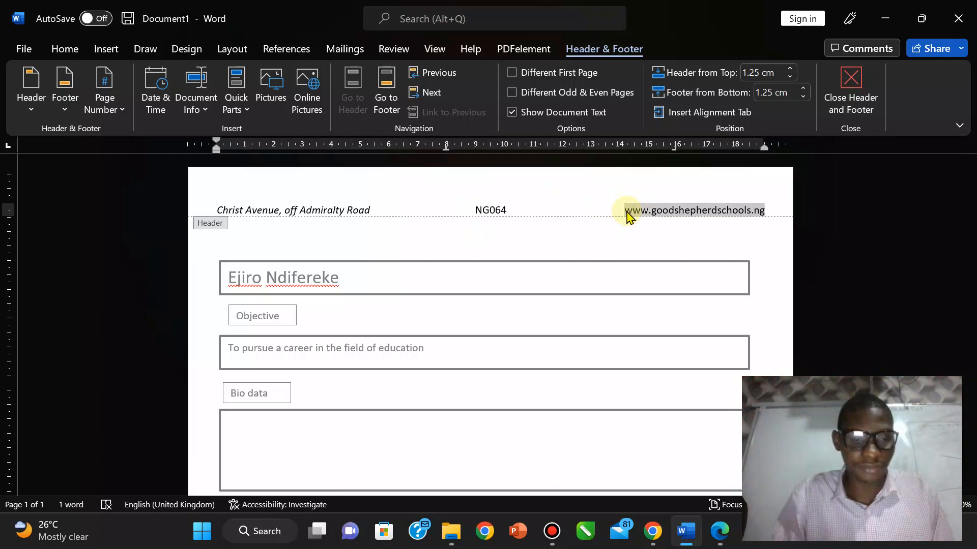
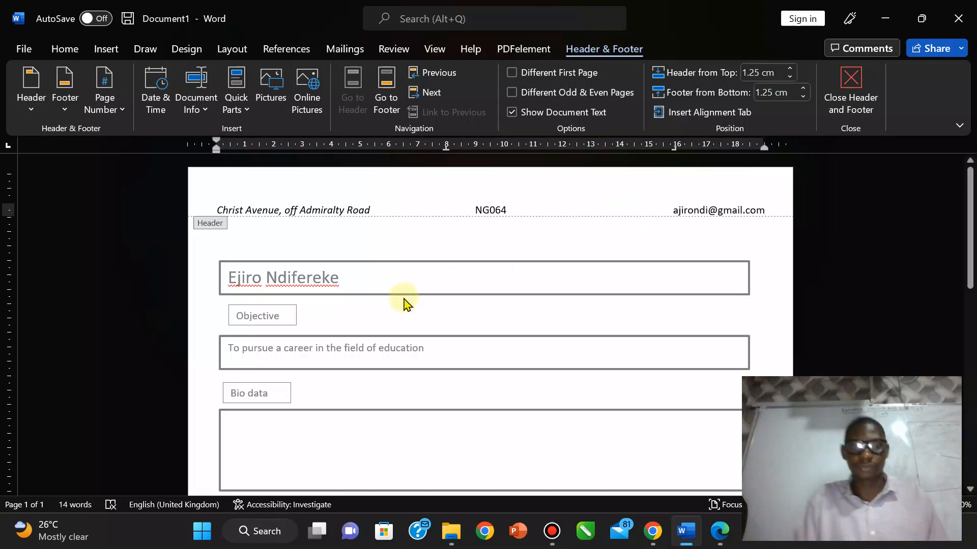
pyautogui.click(845, 118)
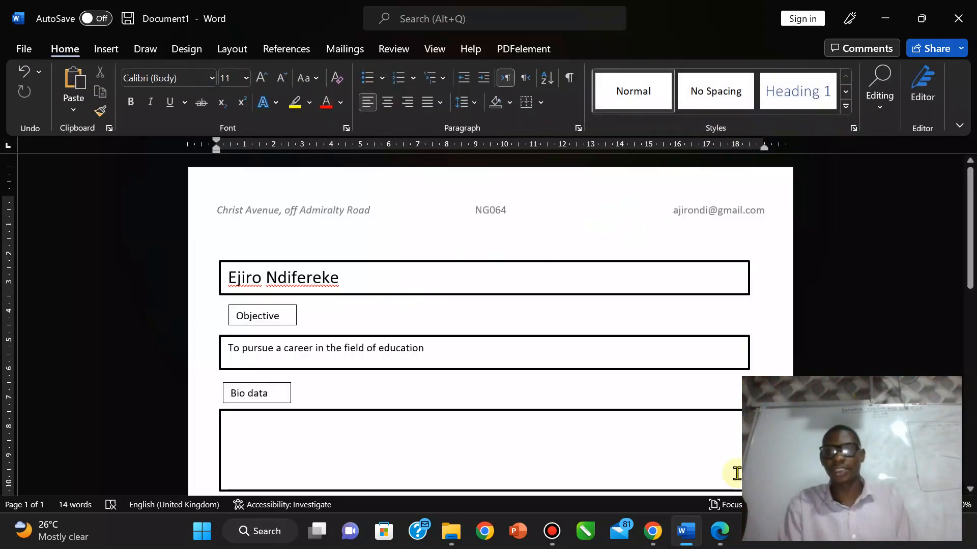
pyautogui.click(720, 531)
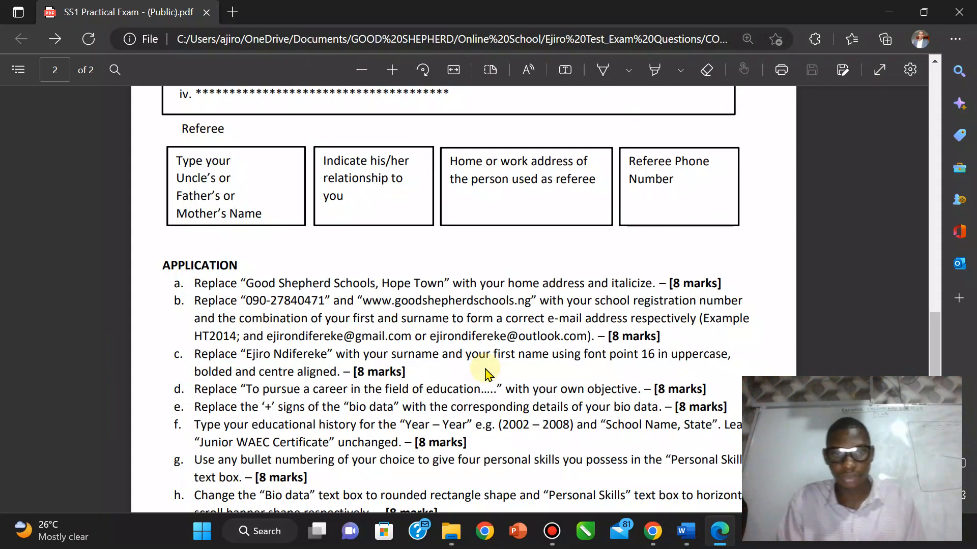
# Step: Overwrite the sample name in the top box with the candidate's surname and first name
pyautogui.click(686, 531)
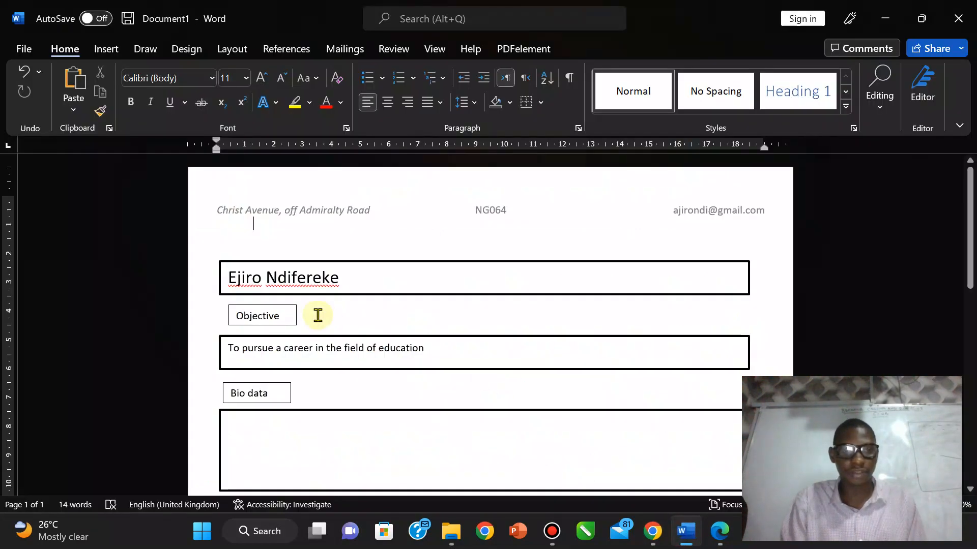
pyautogui.tripleClick(333, 279)
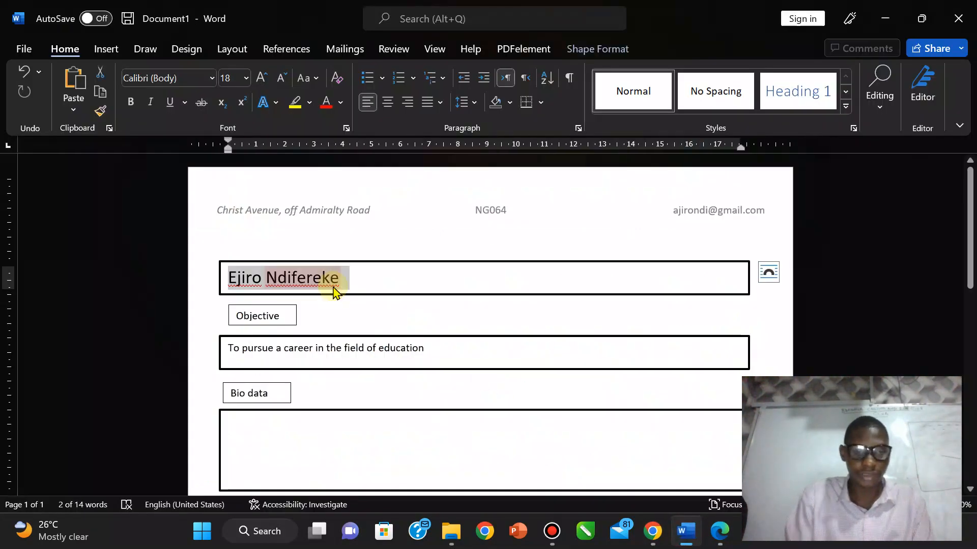
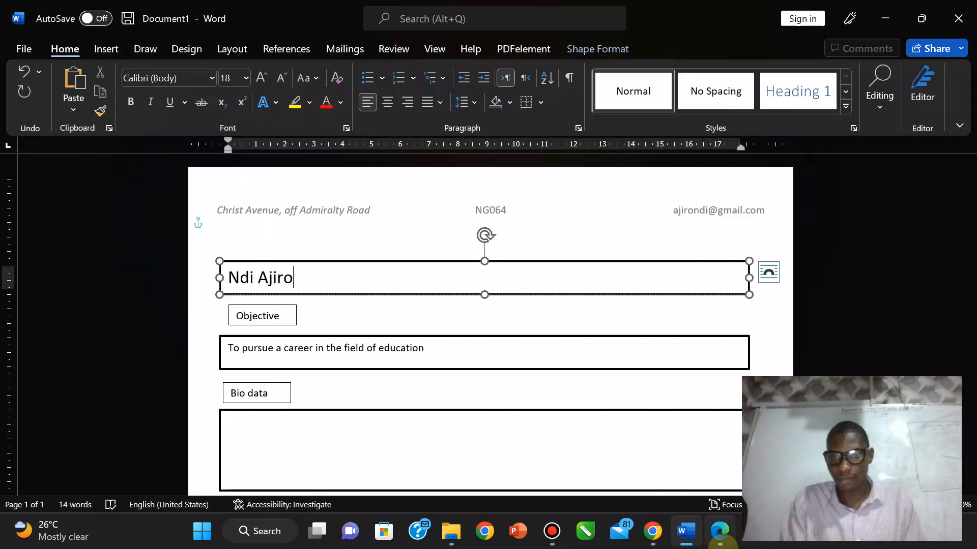
pyautogui.click(719, 534)
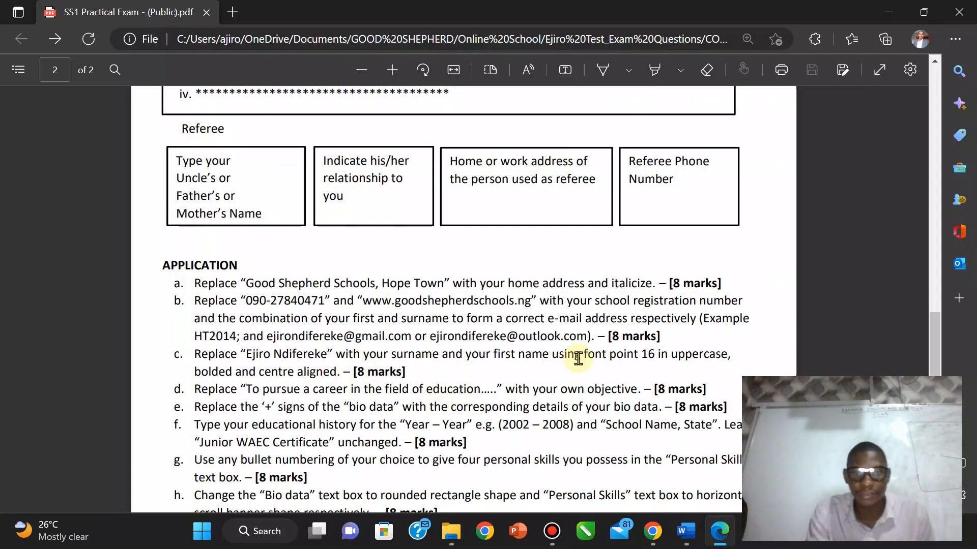
pyautogui.moveTo(935, 351); pyautogui.dragTo(922, 167)
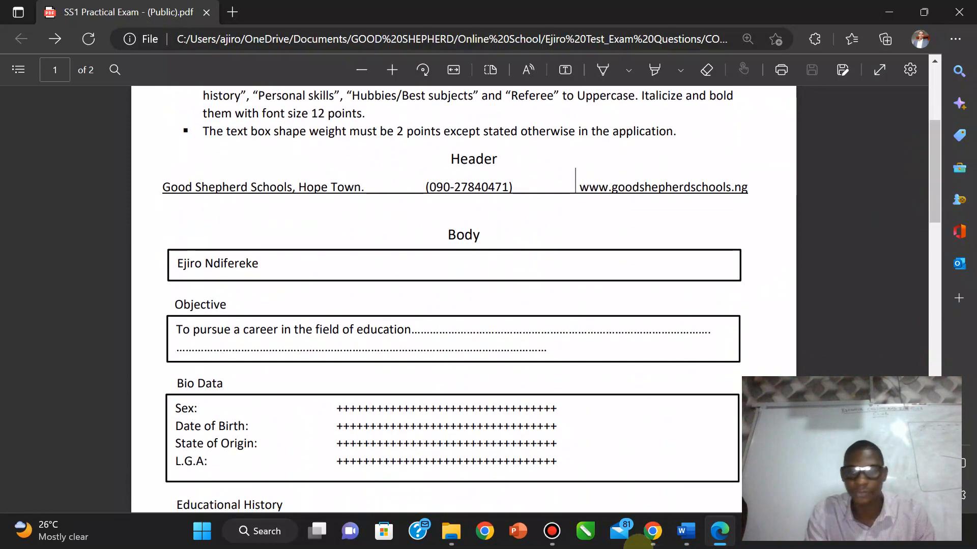
pyautogui.click(686, 532)
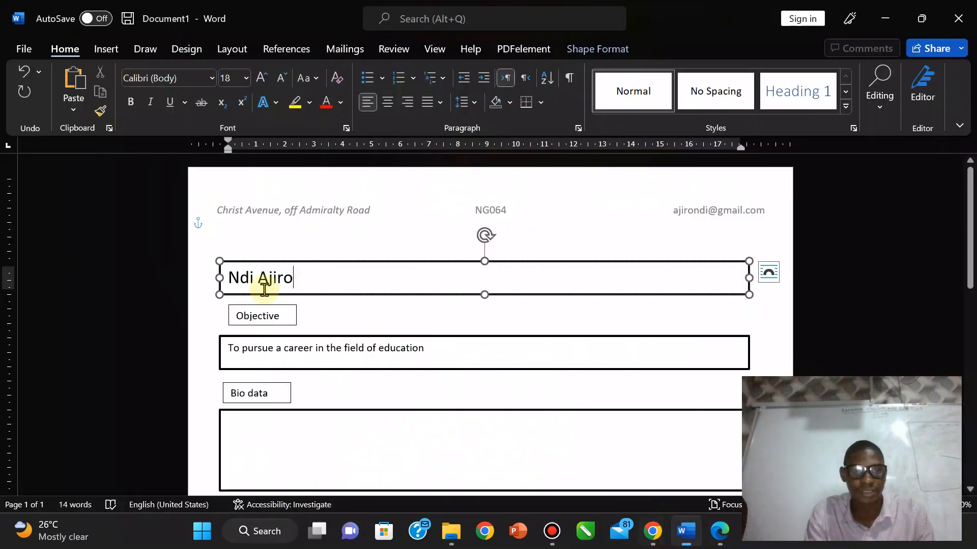
# Step: Nudge the Objective label box left and set its Shape Outline to No Outline
pyautogui.click(270, 325)
pyautogui.moveTo(268, 324); pyautogui.dragTo(260, 324)
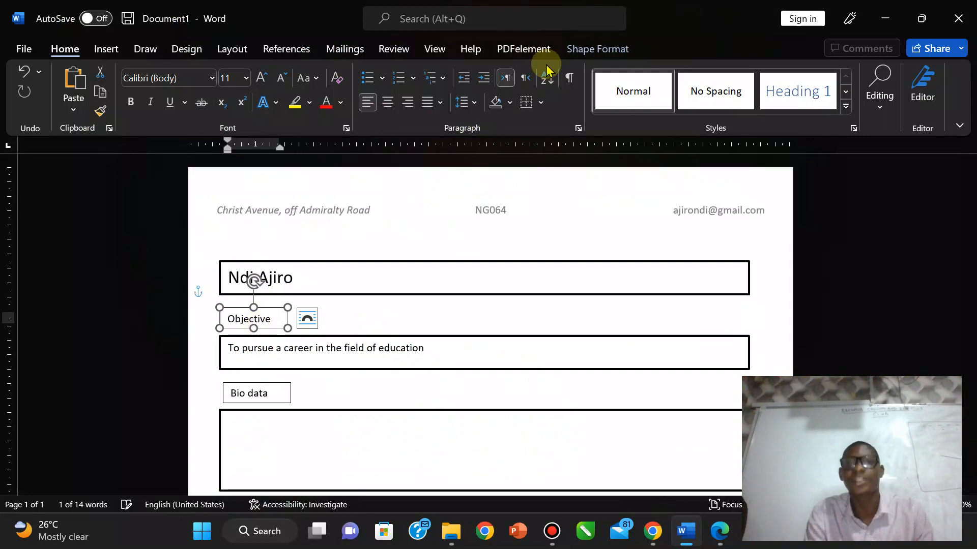
pyautogui.click(614, 50)
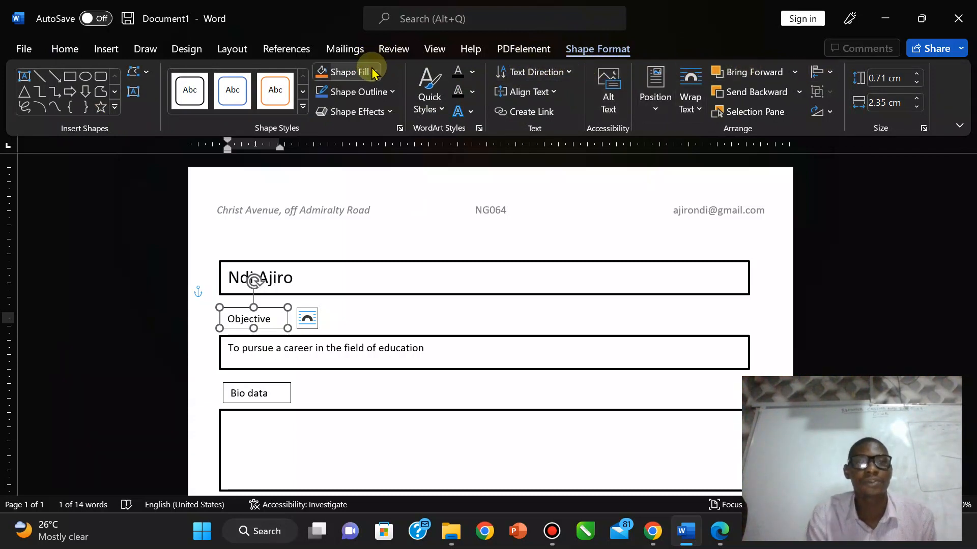
pyautogui.click(392, 93)
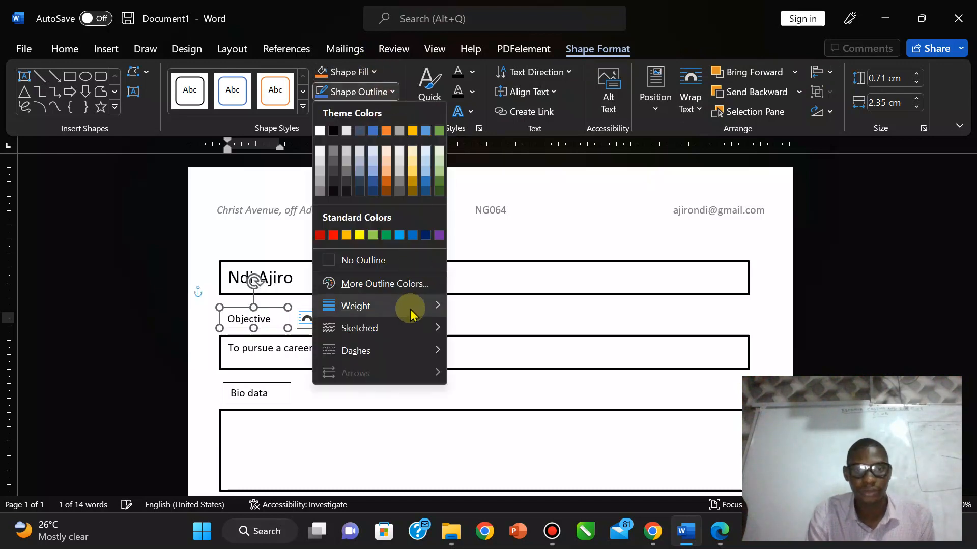
pyautogui.moveTo(411, 311)
pyautogui.click(351, 259)
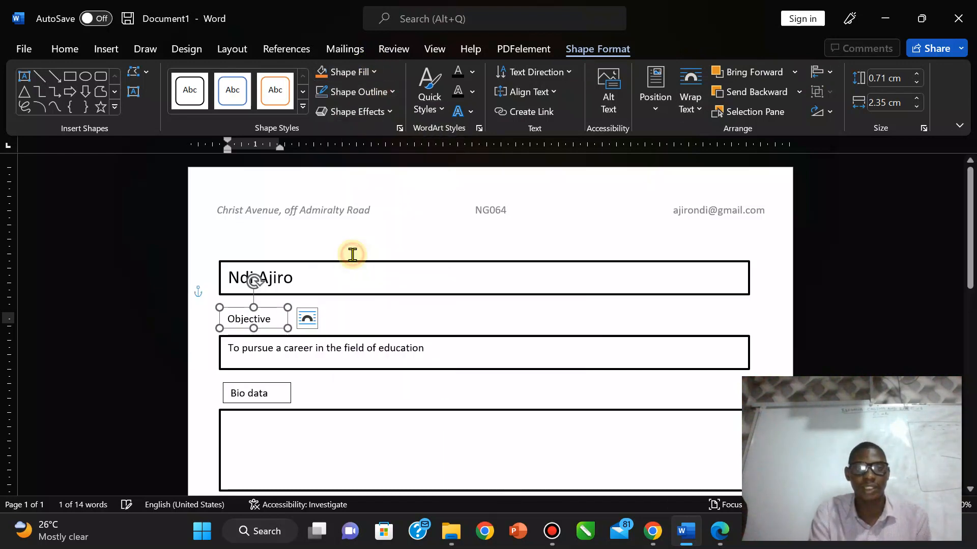
# Step: Try bold on the word Objective, then undo it to keep the label plain
pyautogui.doubleClick(276, 319)
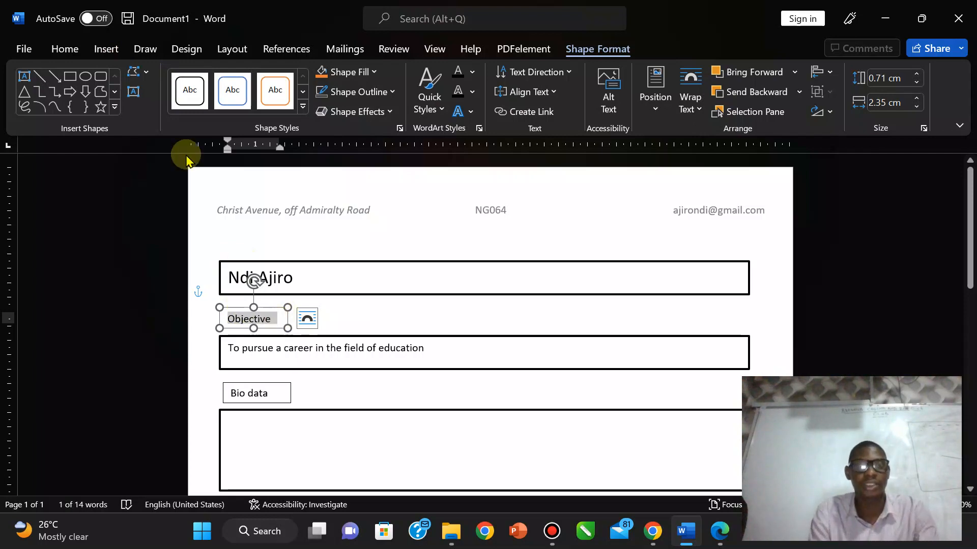
pyautogui.click(56, 44)
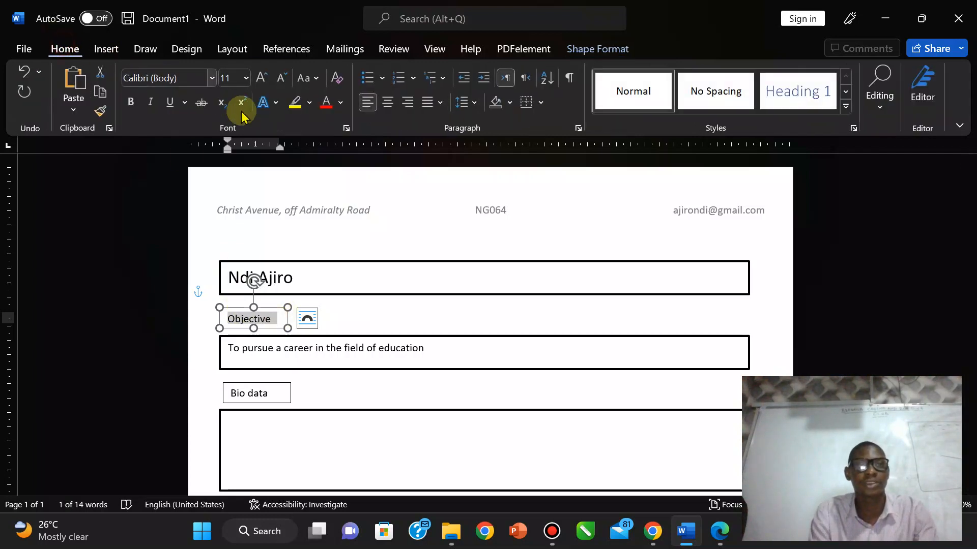
pyautogui.click(130, 104)
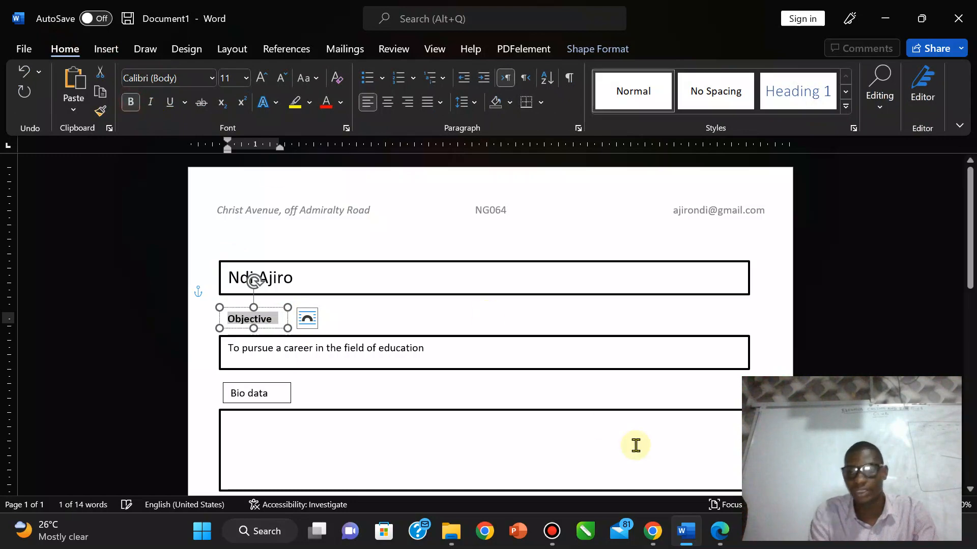
pyautogui.click(727, 532)
pyautogui.click(726, 532)
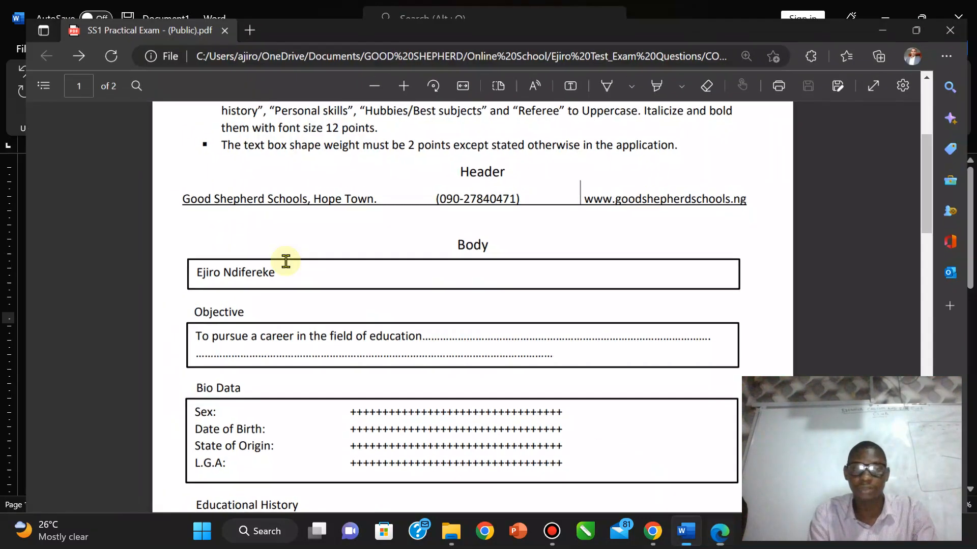
pyautogui.hotkey('ctrl', 'z')
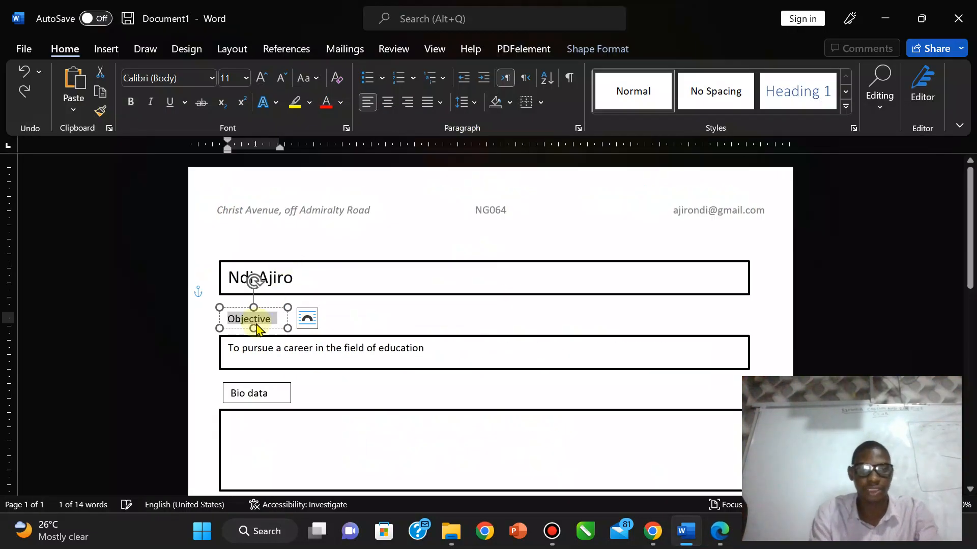
pyautogui.click(721, 542)
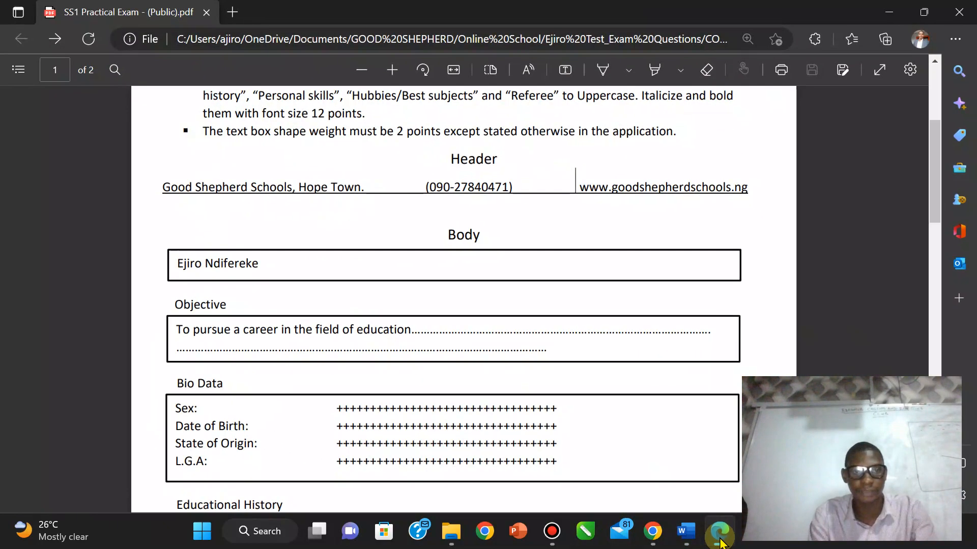
pyautogui.click(720, 542)
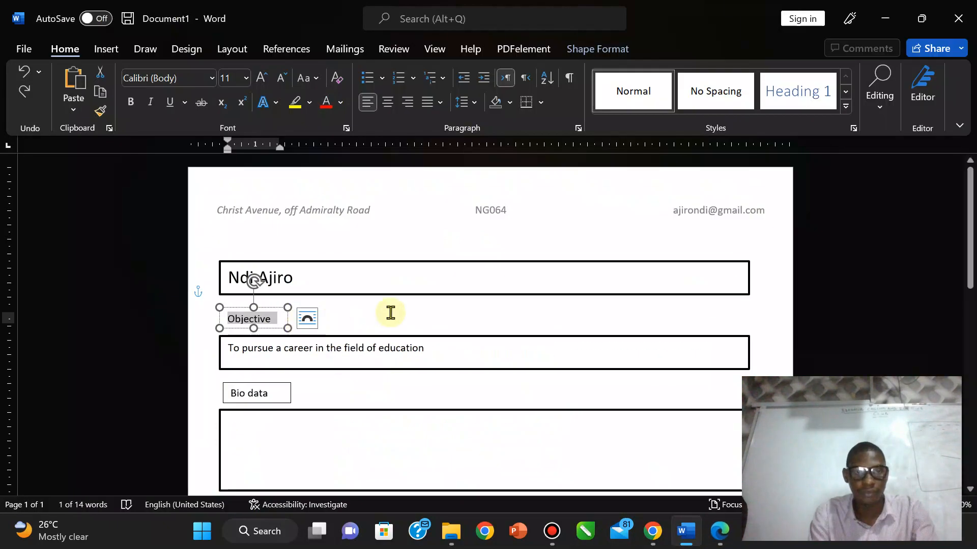
pyautogui.click(390, 312)
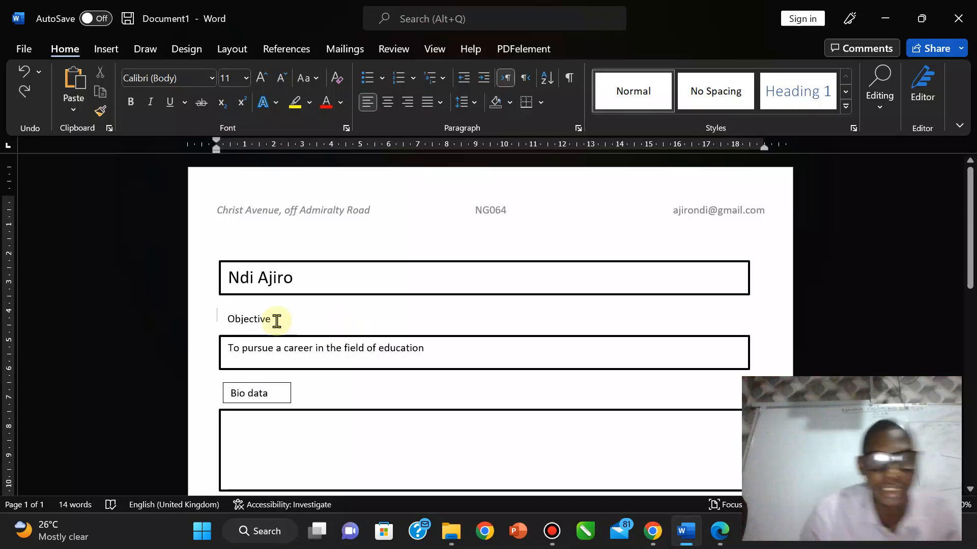
# Step: Set the Objective label to 12 pt and make its box slightly taller
pyautogui.click(237, 321)
pyautogui.doubleClick(273, 319)
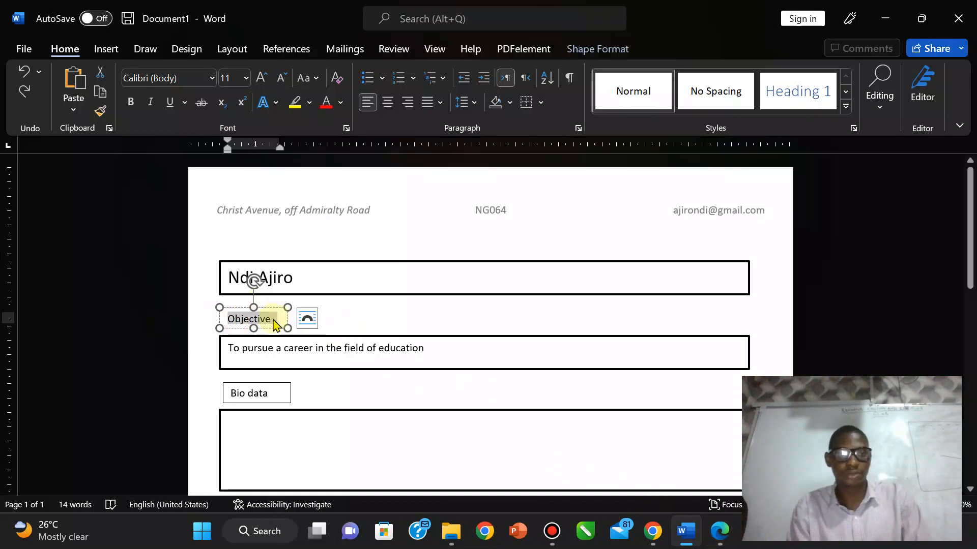
pyautogui.click(261, 79)
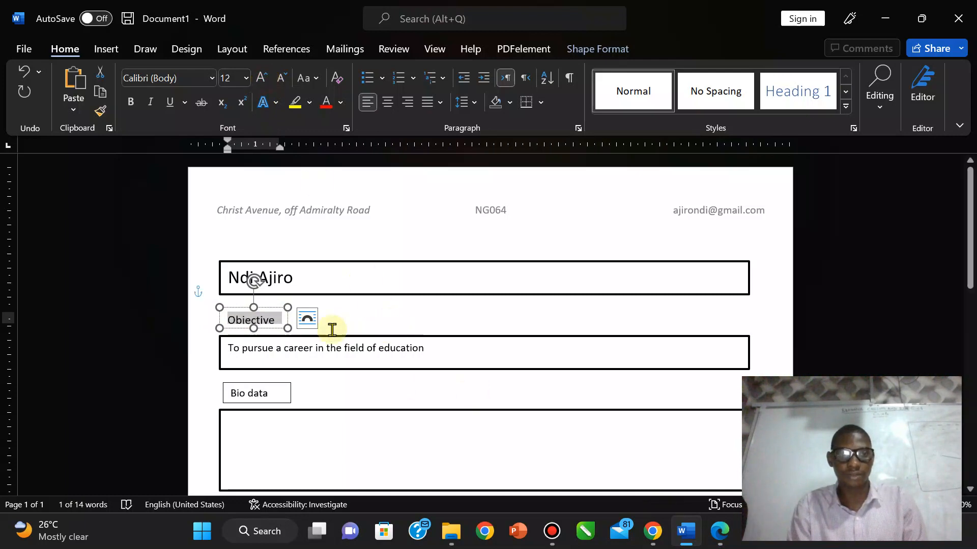
pyautogui.click(395, 321)
pyautogui.click(257, 318)
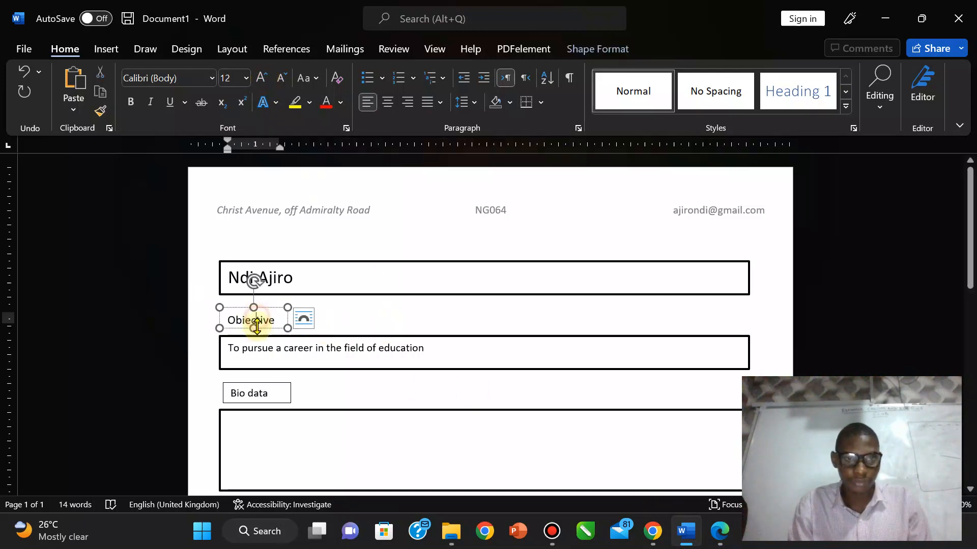
pyautogui.moveTo(256, 329); pyautogui.dragTo(256, 329)
pyautogui.click(366, 319)
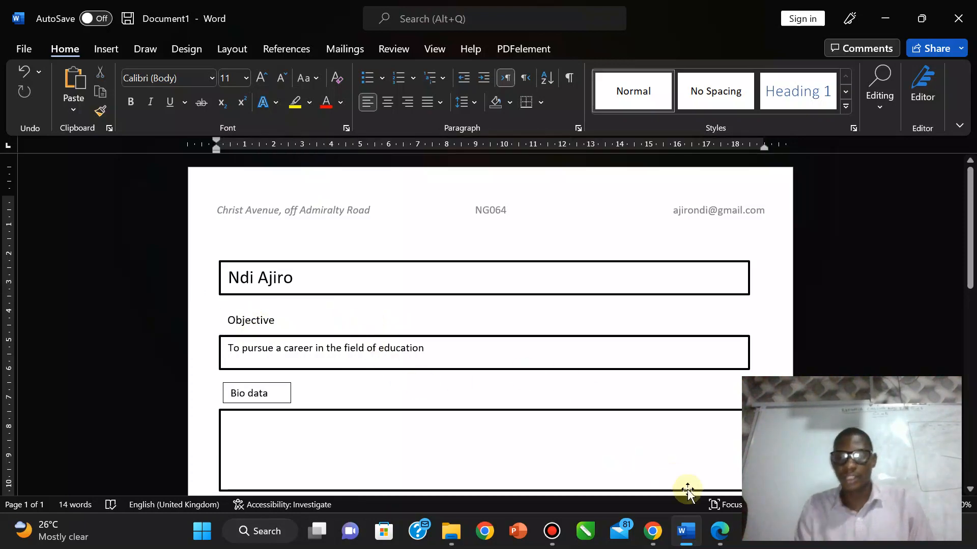
# Step: Scroll through the exam instructions PDF, then return to the CV
pyautogui.click(718, 534)
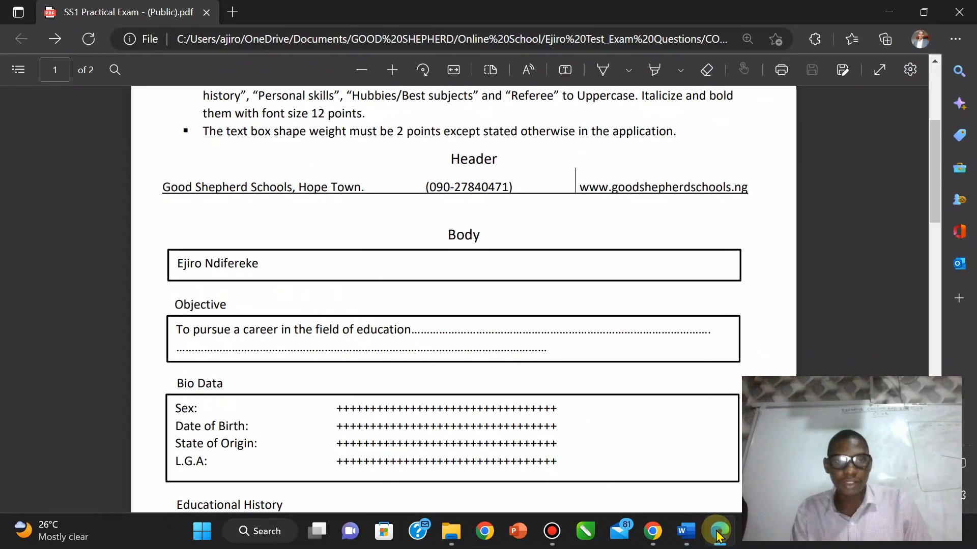
pyautogui.scroll(-12, 731, 337)
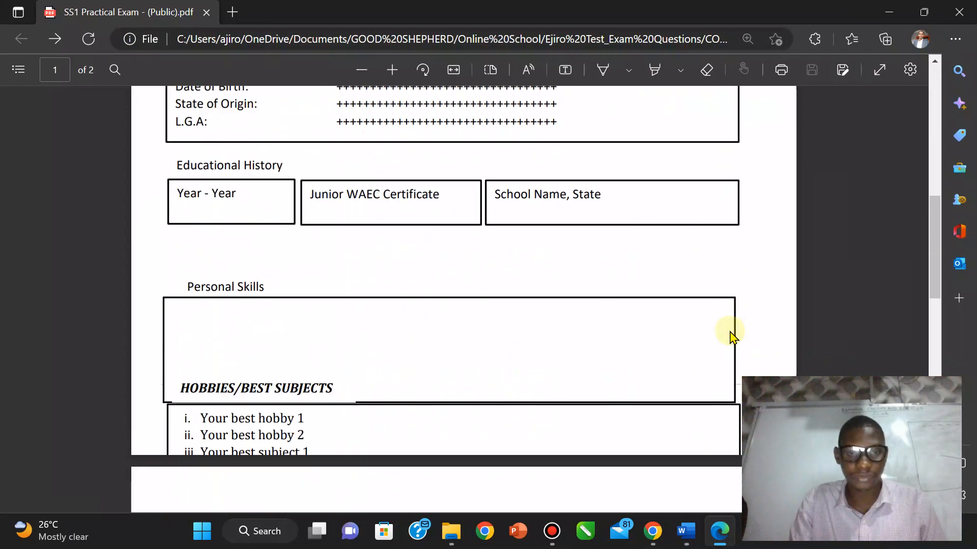
pyautogui.scroll(-8, 731, 337)
pyautogui.scroll(3, 731, 337)
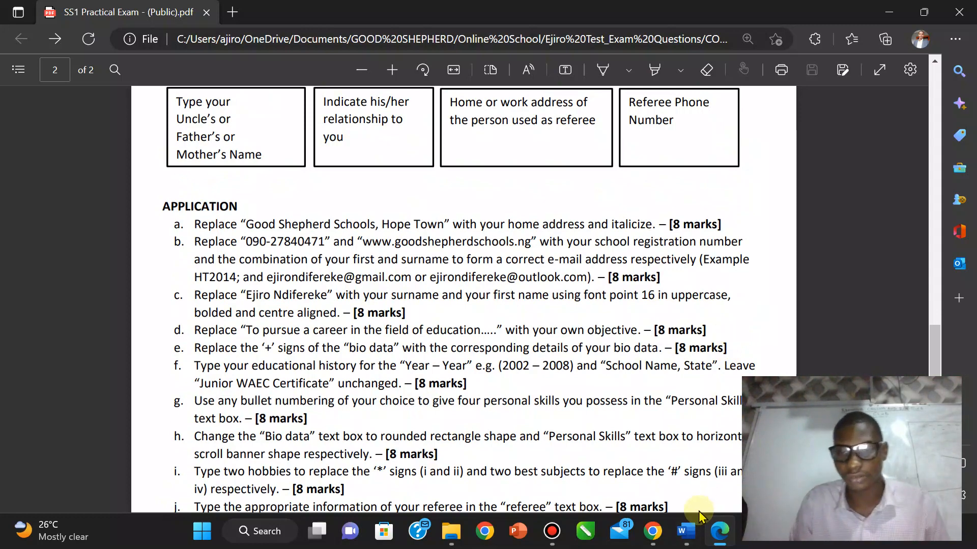
pyautogui.click(684, 532)
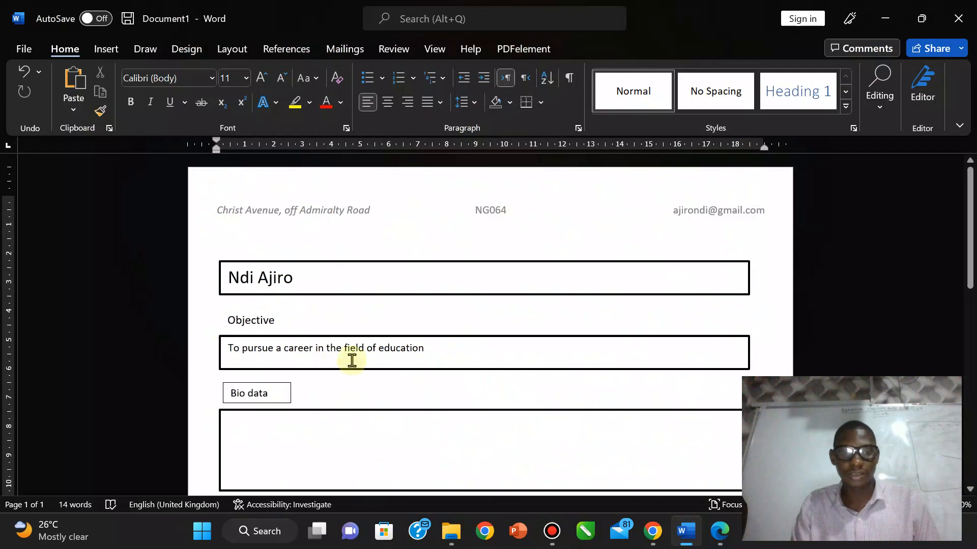
pyautogui.click(425, 356)
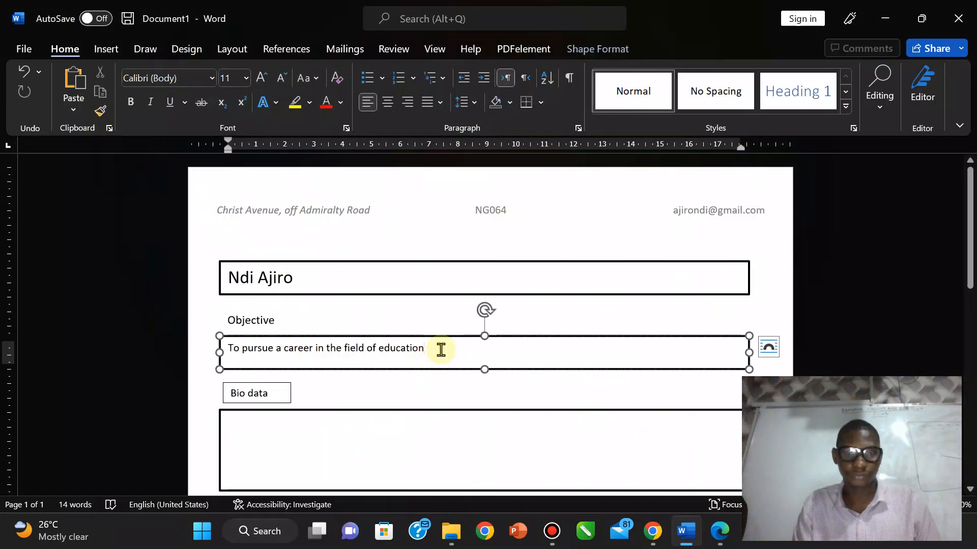
pyautogui.moveTo(435, 350); pyautogui.dragTo(349, 349)
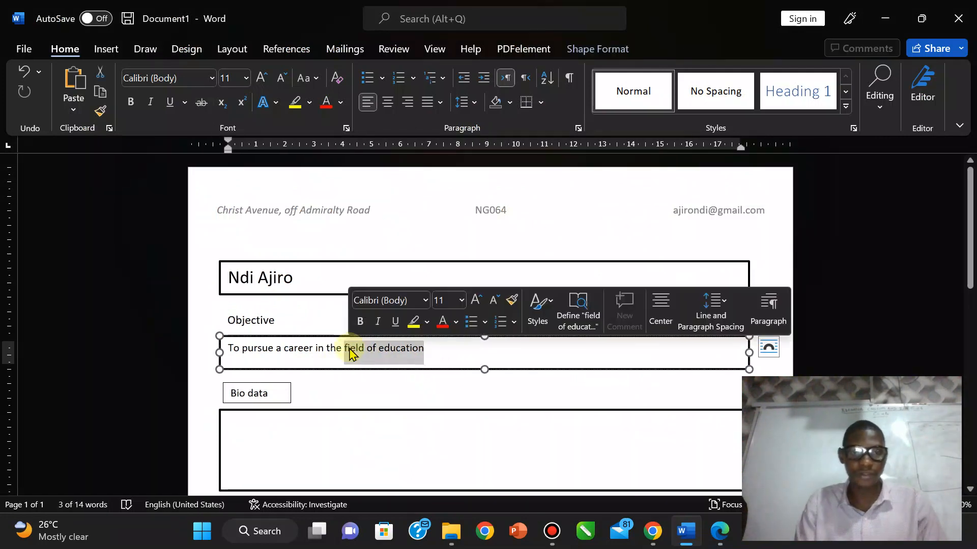
pyautogui.press('BackSpace')
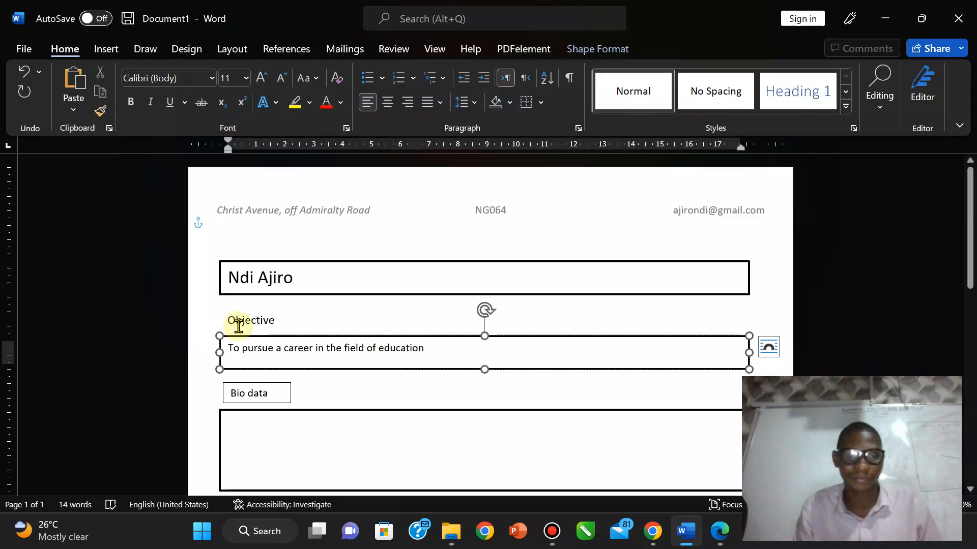
pyautogui.click(715, 544)
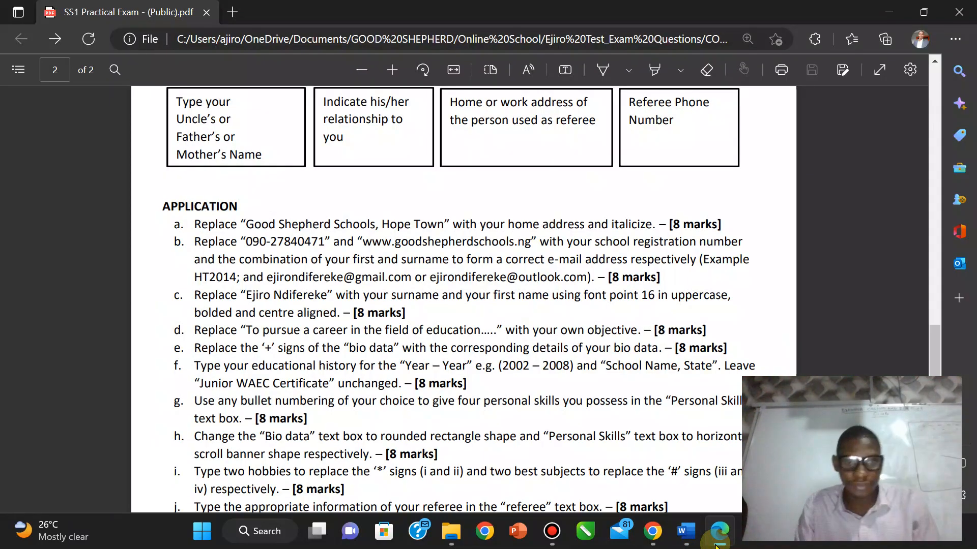
pyautogui.click(686, 531)
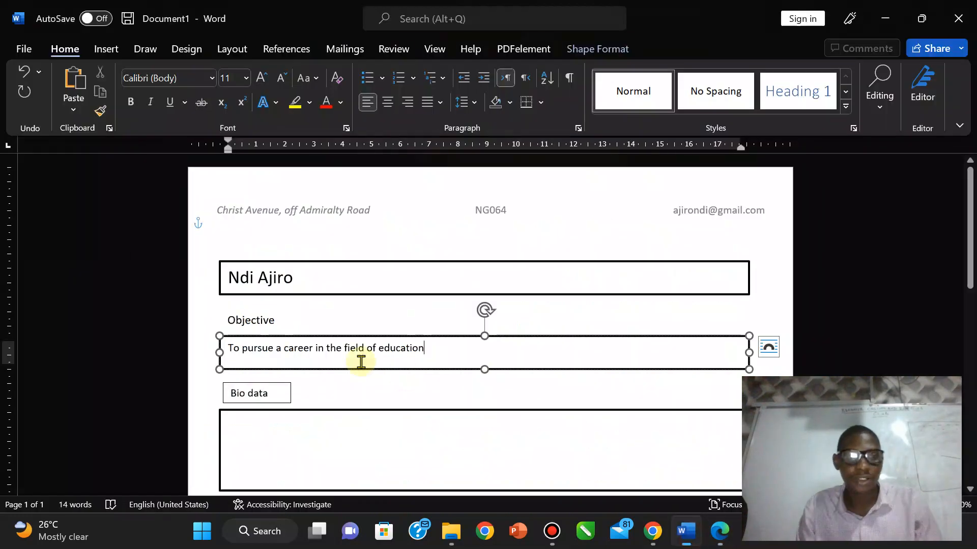
pyautogui.click(277, 386)
# Step: Replace the Bio data box with a copy of the Objective label retitled Bio Data
pyautogui.press('Delete')
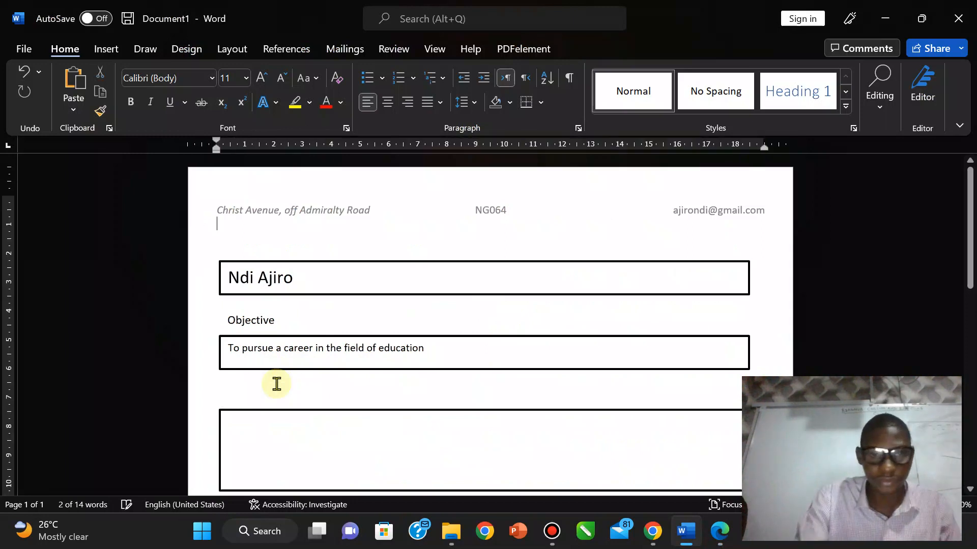
pyautogui.click(250, 327)
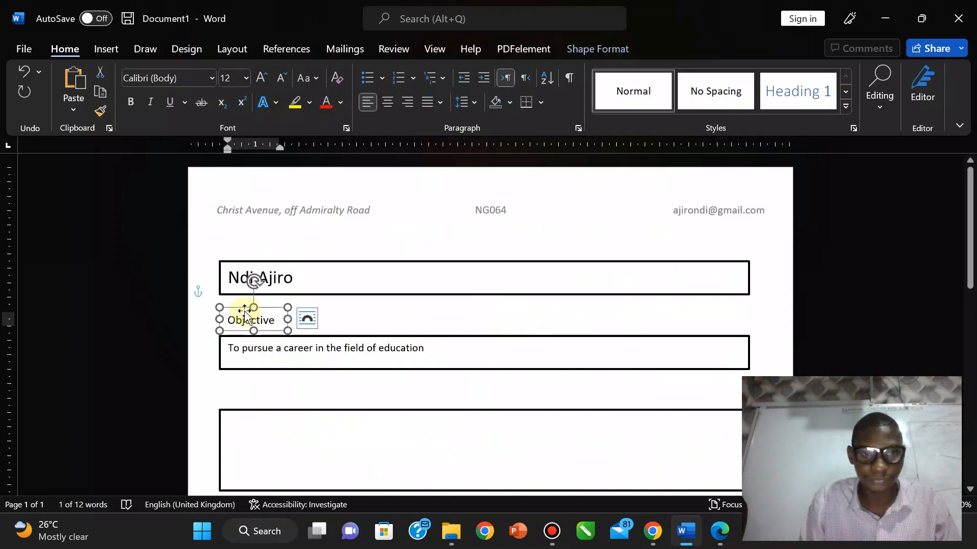
pyautogui.hotkey('ctrl', 'v')
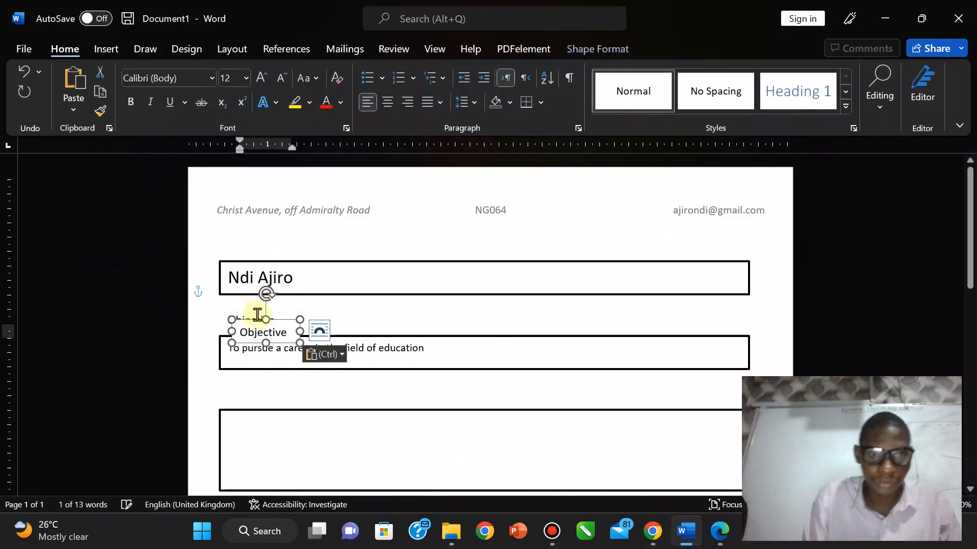
pyautogui.moveTo(283, 321); pyautogui.dragTo(277, 380)
pyautogui.doubleClick(271, 393)
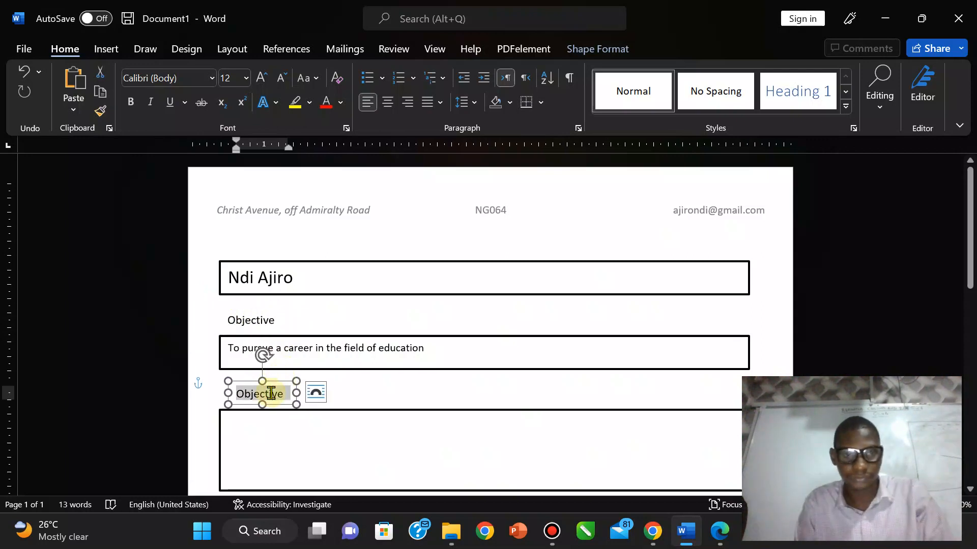
pyautogui.write('Bioi')
pyautogui.press('BackSpace')
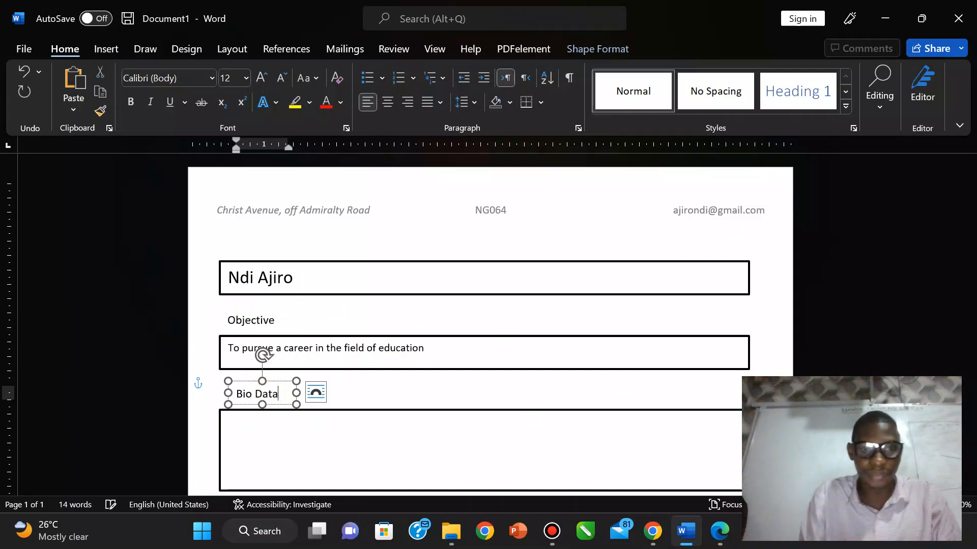
pyautogui.click(484, 399)
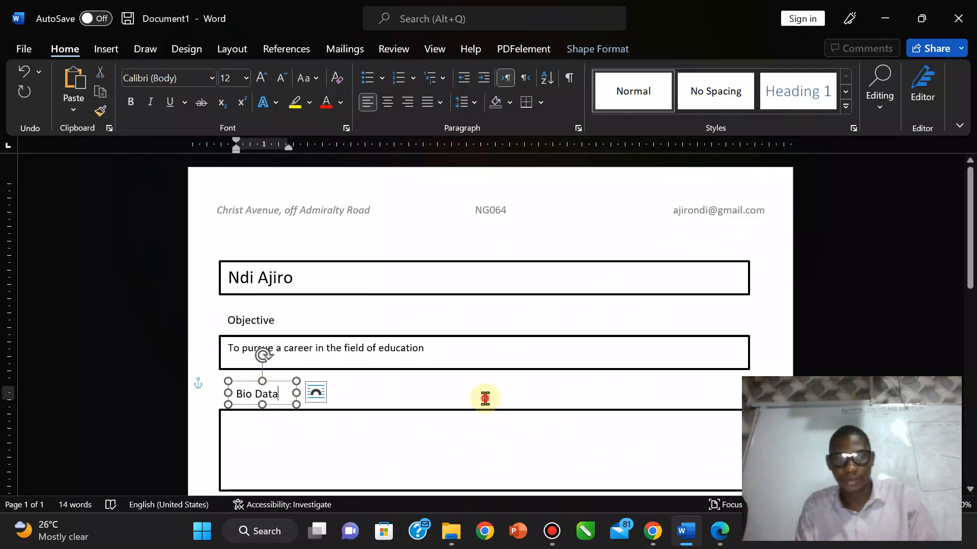
# Step: Nudge the Bio Data heading one step left to align with the box below
pyautogui.click(264, 396)
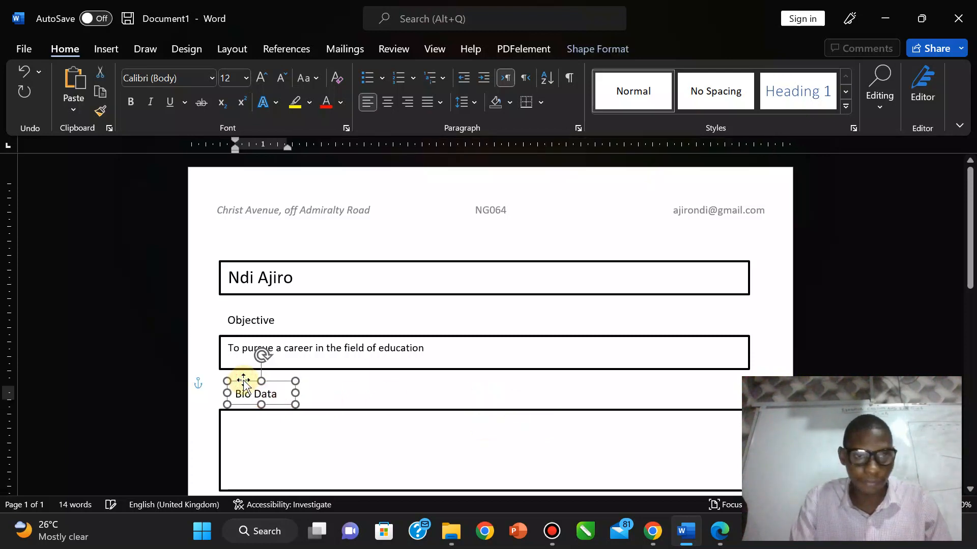
pyautogui.press('Left')
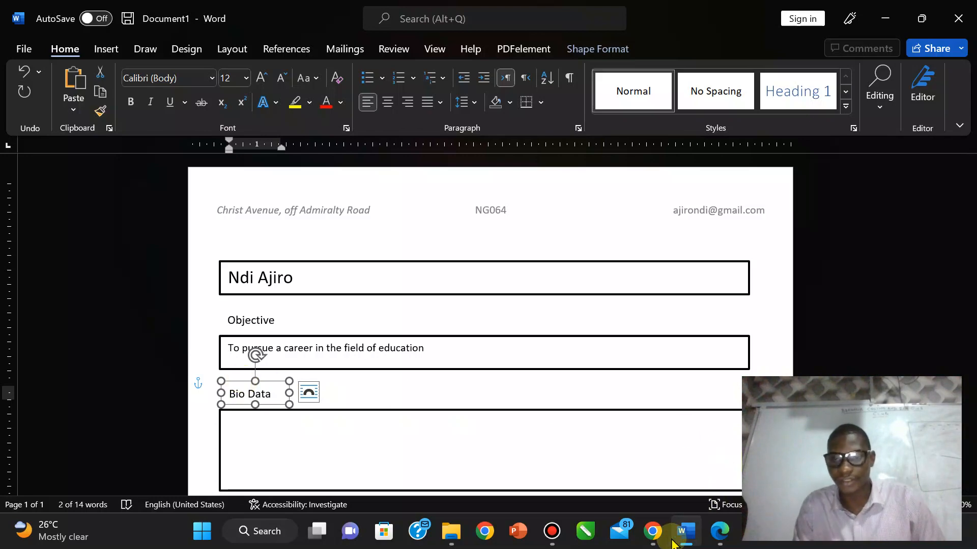
pyautogui.click(720, 531)
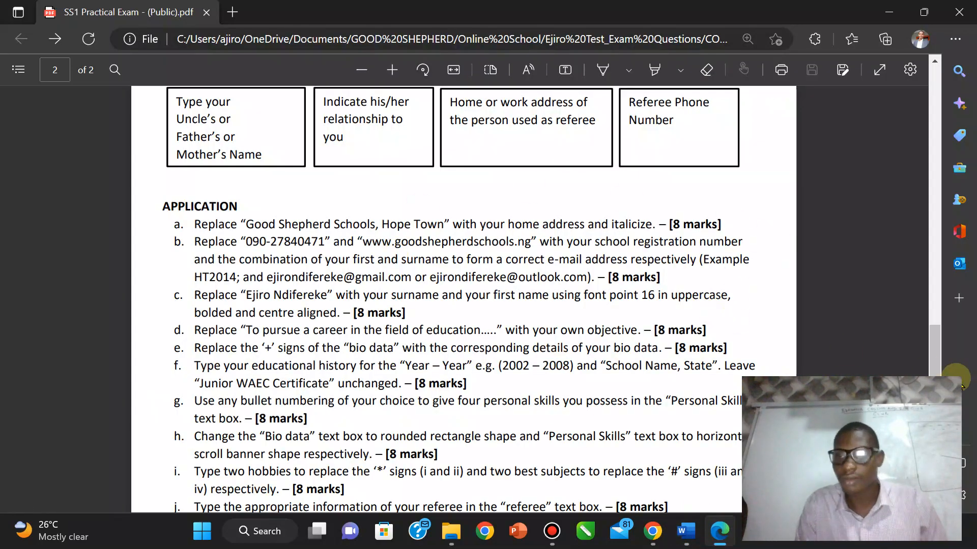
# Step: Type the Sex: and Date of Birth: labels into the Bio Data box
pyautogui.moveTo(936, 381); pyautogui.dragTo(912, 217)
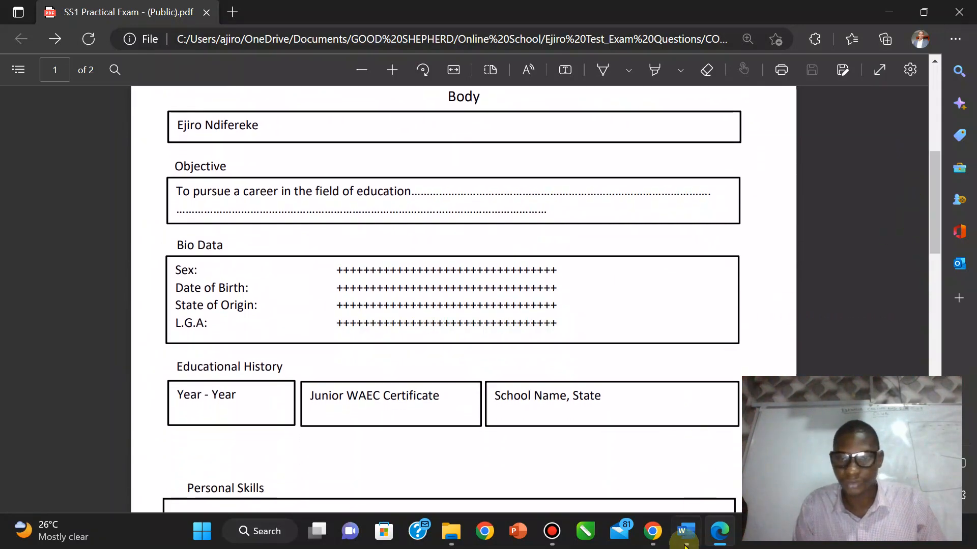
pyautogui.click(682, 543)
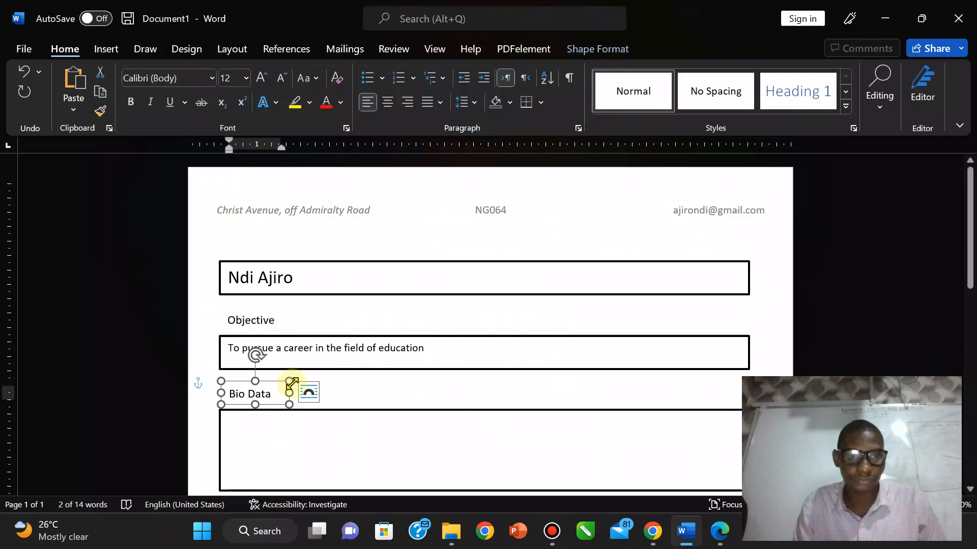
pyautogui.click(719, 532)
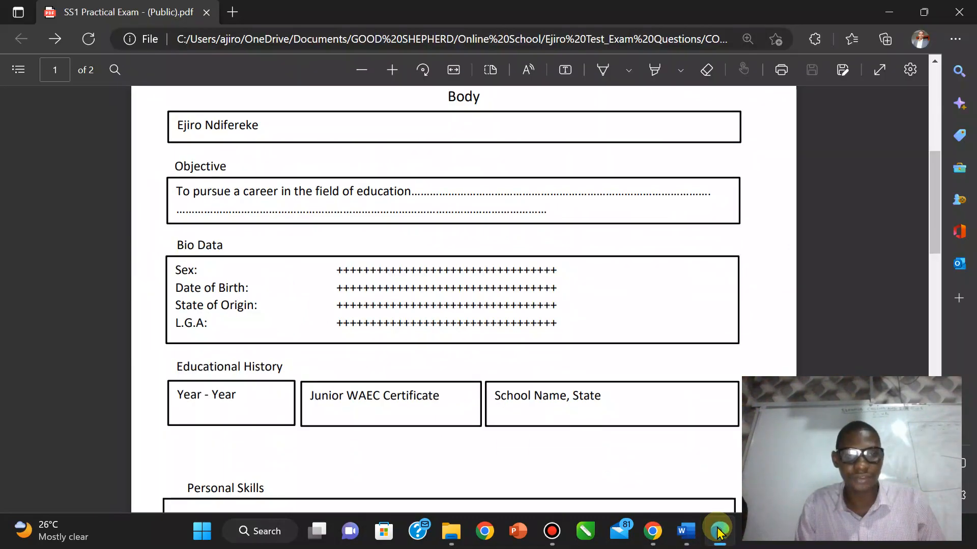
pyautogui.click(719, 532)
pyautogui.click(243, 433)
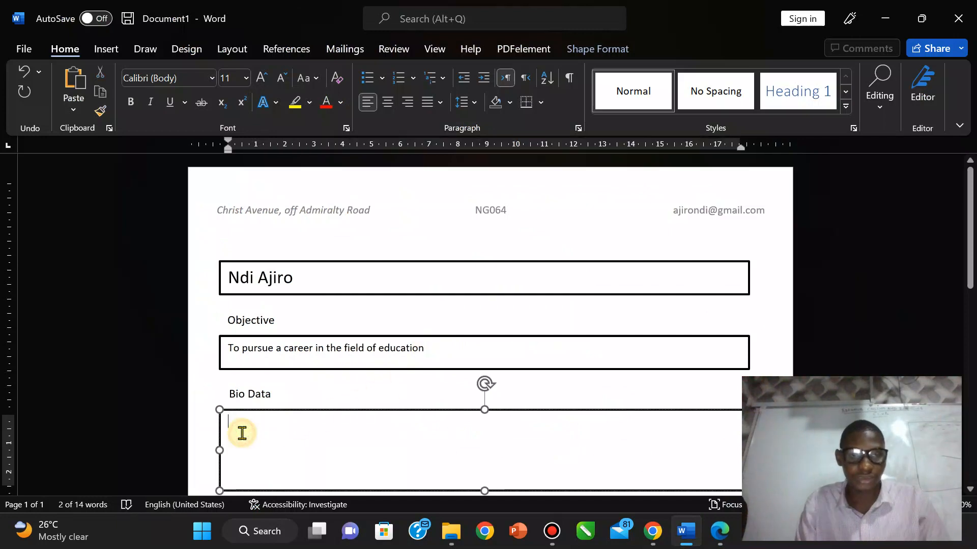
pyautogui.write('Sex:')
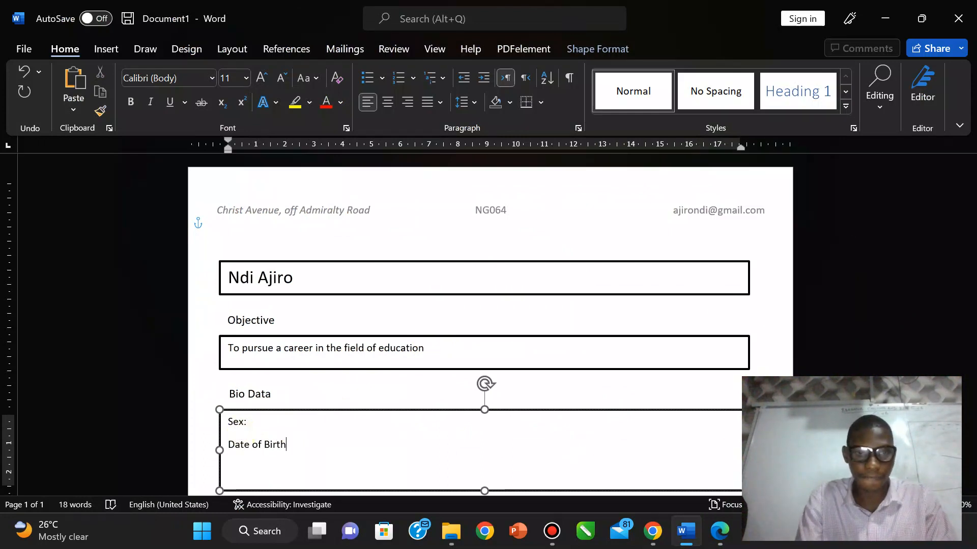
# Step: Add the State of Origin: and L.G.A labels, then enlarge the box so all lines show
pyautogui.click(725, 540)
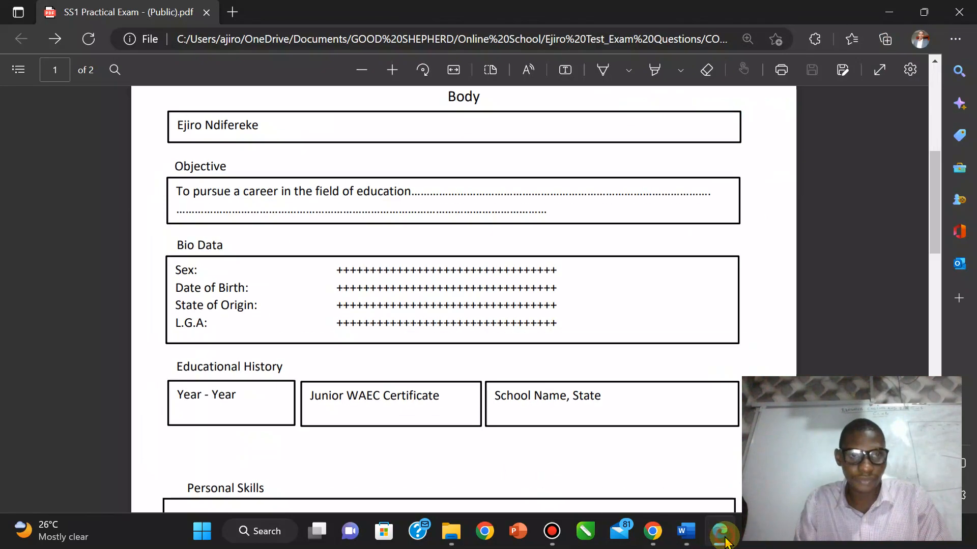
pyautogui.click(686, 531)
pyautogui.write('State')
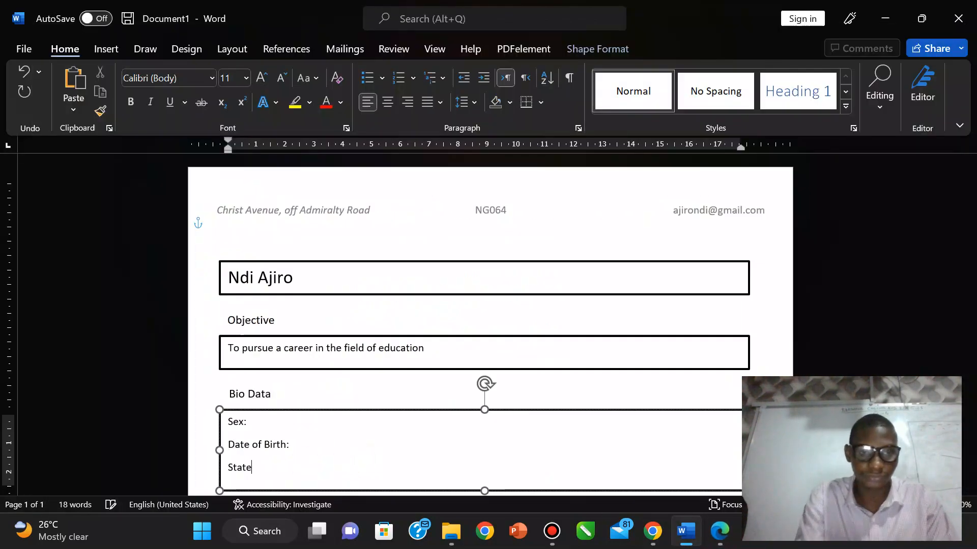
pyautogui.write(' of or')
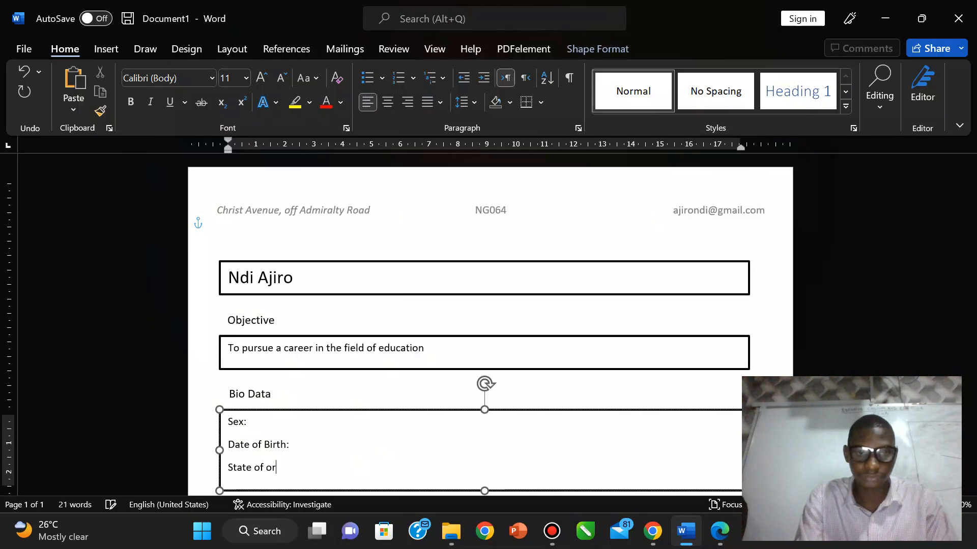
pyautogui.press('BackSpace')
pyautogui.press('BackSpace')
pyautogui.write('Origin:')
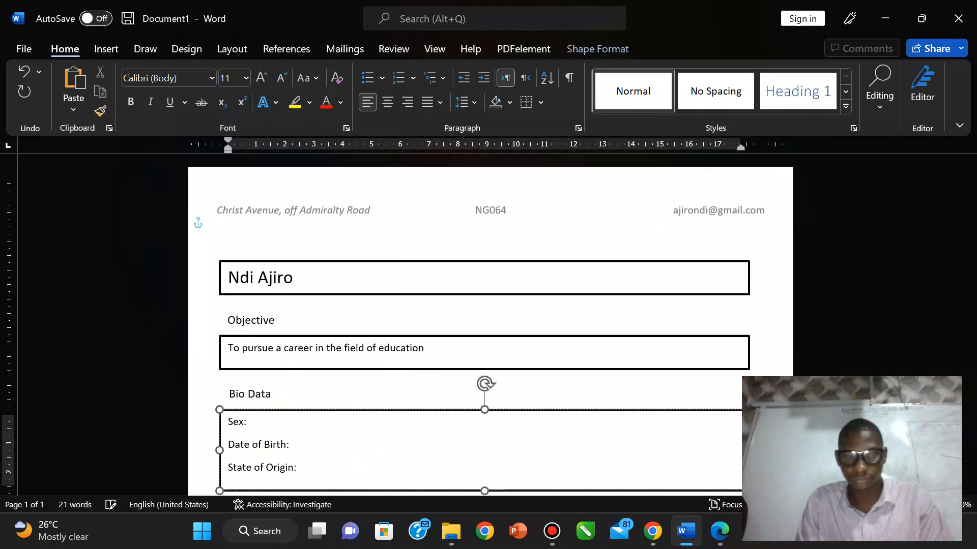
pyautogui.click(735, 542)
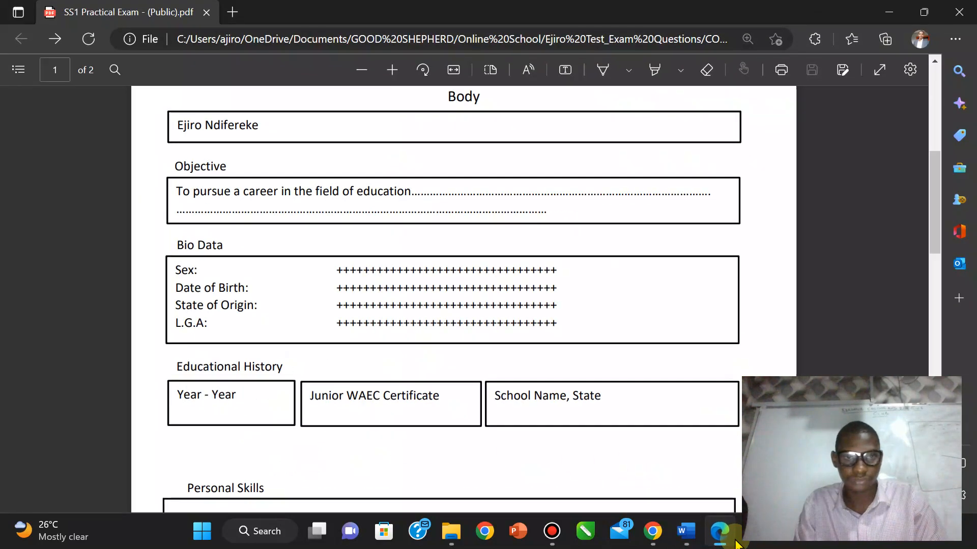
pyautogui.click(735, 543)
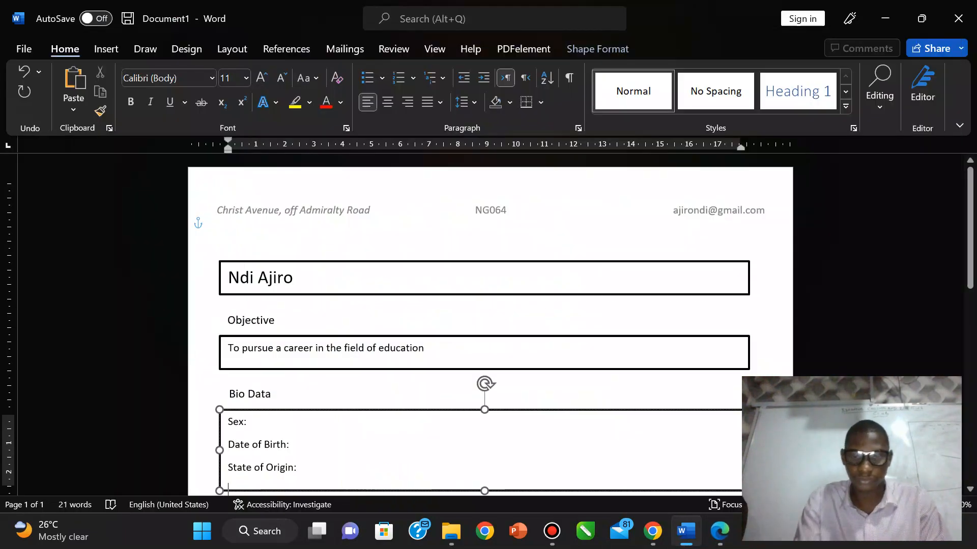
pyautogui.write('L')
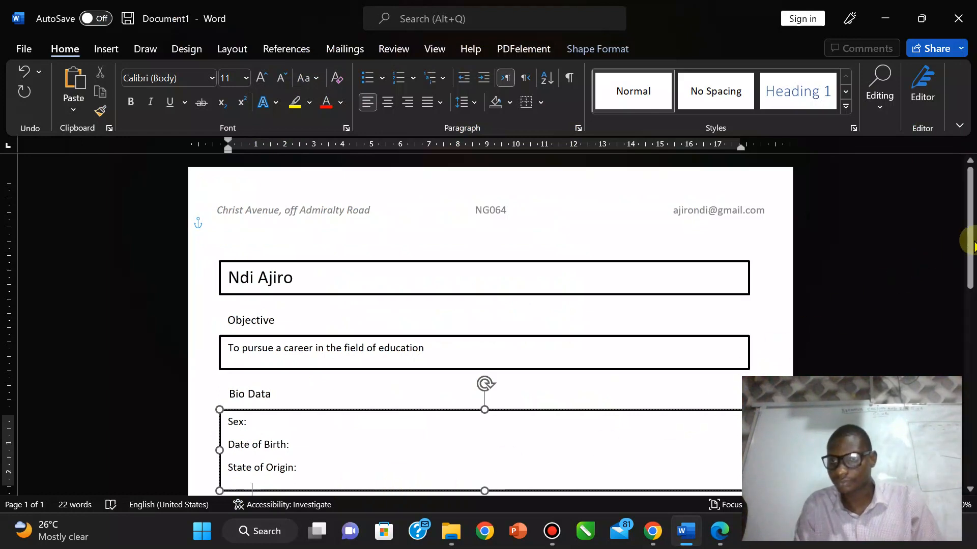
pyautogui.moveTo(970, 247); pyautogui.dragTo(970, 293)
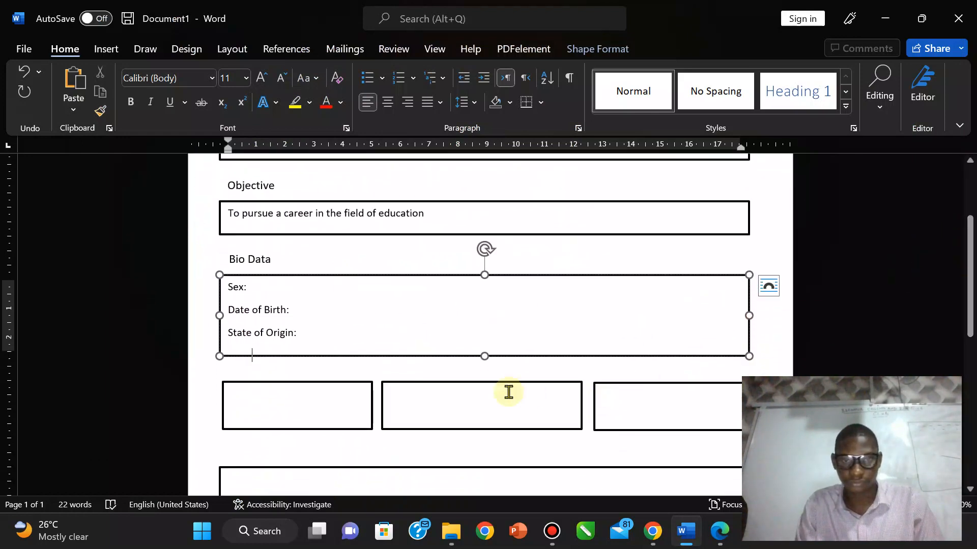
pyautogui.moveTo(484, 356); pyautogui.dragTo(487, 372)
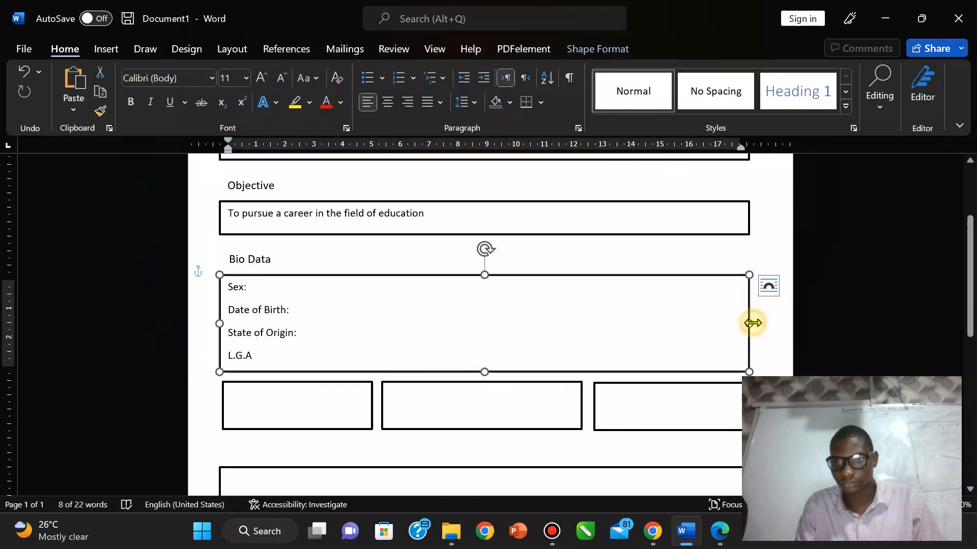
pyautogui.moveTo(752, 323); pyautogui.dragTo(755, 323)
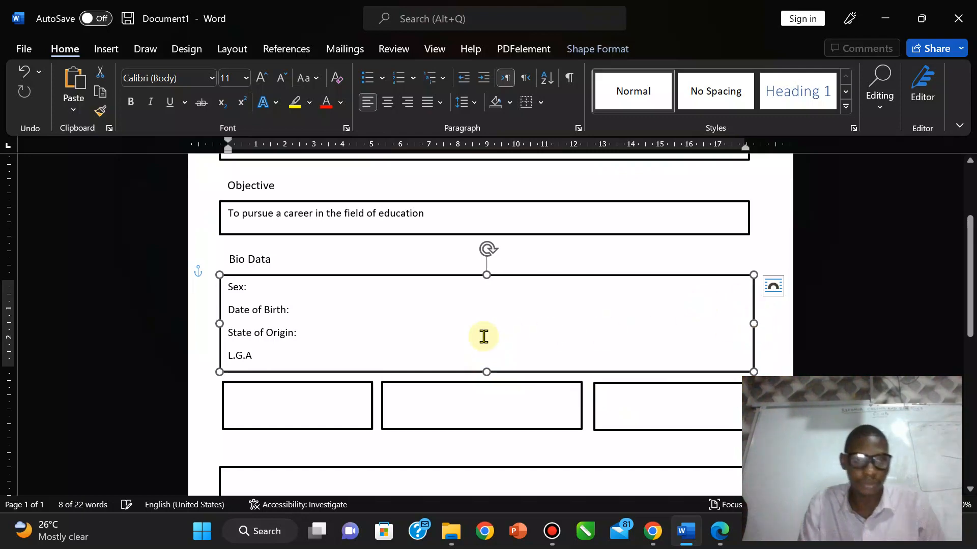
pyautogui.click(714, 534)
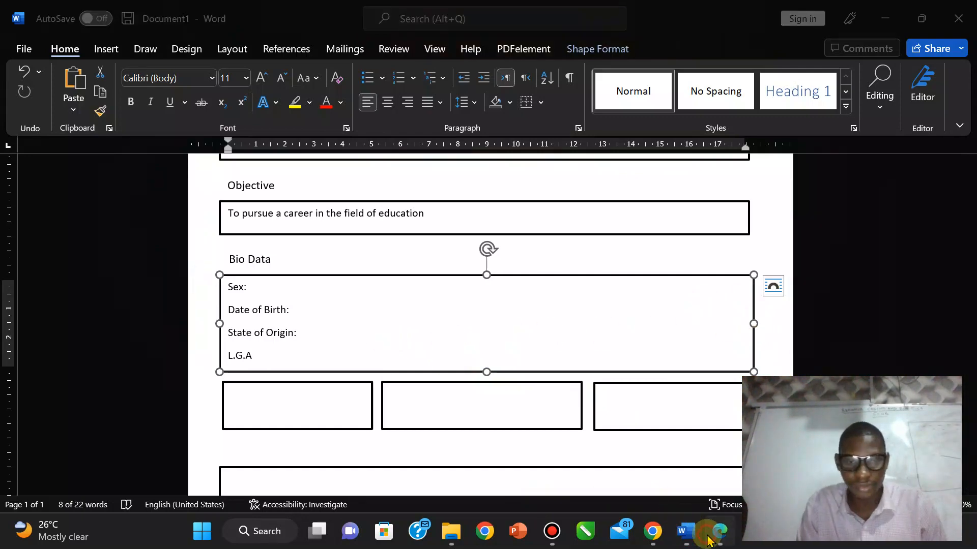
pyautogui.moveTo(935, 209); pyautogui.dragTo(942, 374)
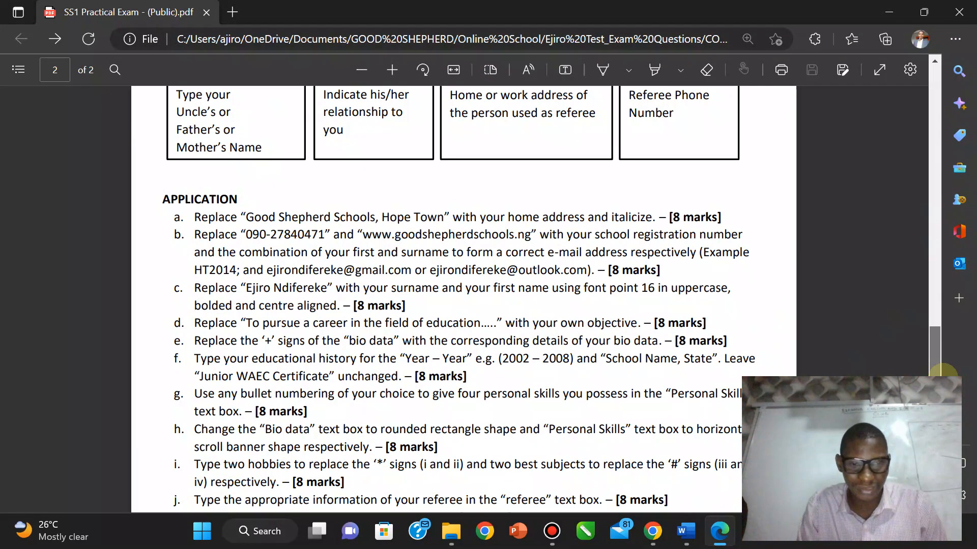
pyautogui.moveTo(943, 374); pyautogui.dragTo(937, 350)
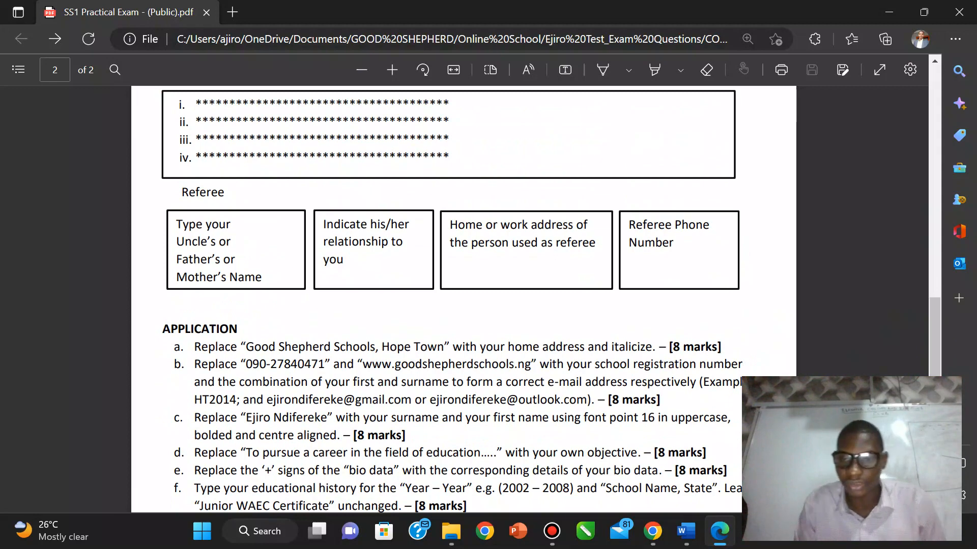
pyautogui.click(701, 534)
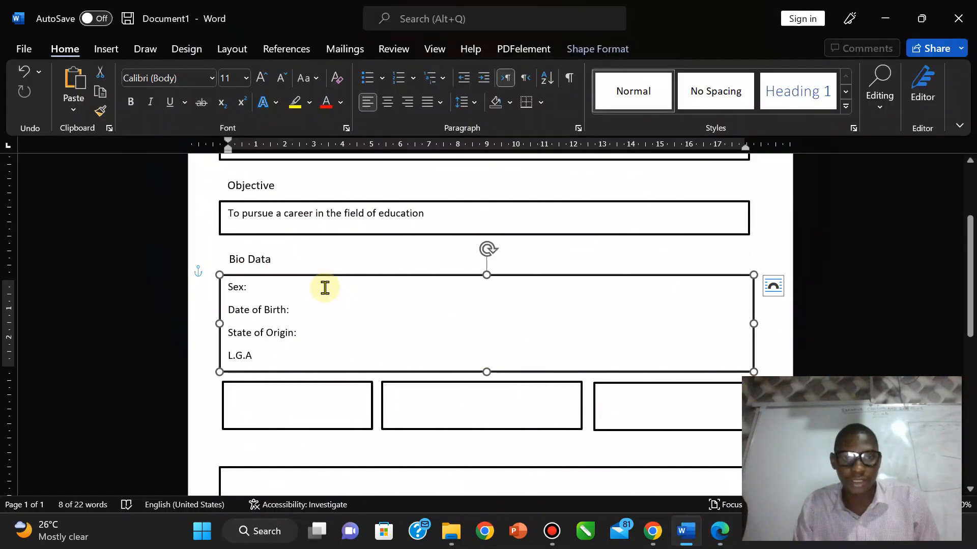
# Step: Enter M beside Sex: and '21st of January 19**' as the date of birth
pyautogui.click(324, 289)
pyautogui.press('Tab')
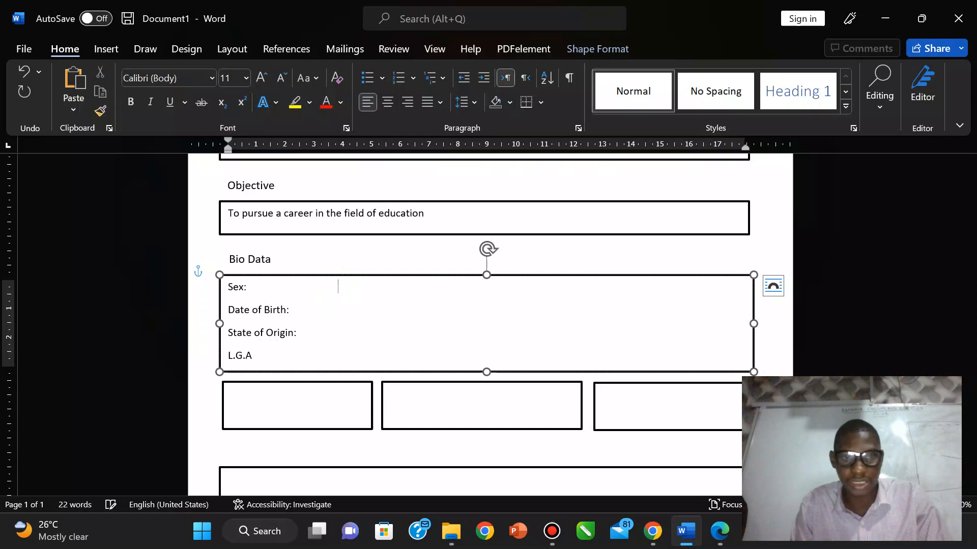
pyautogui.write('Male')
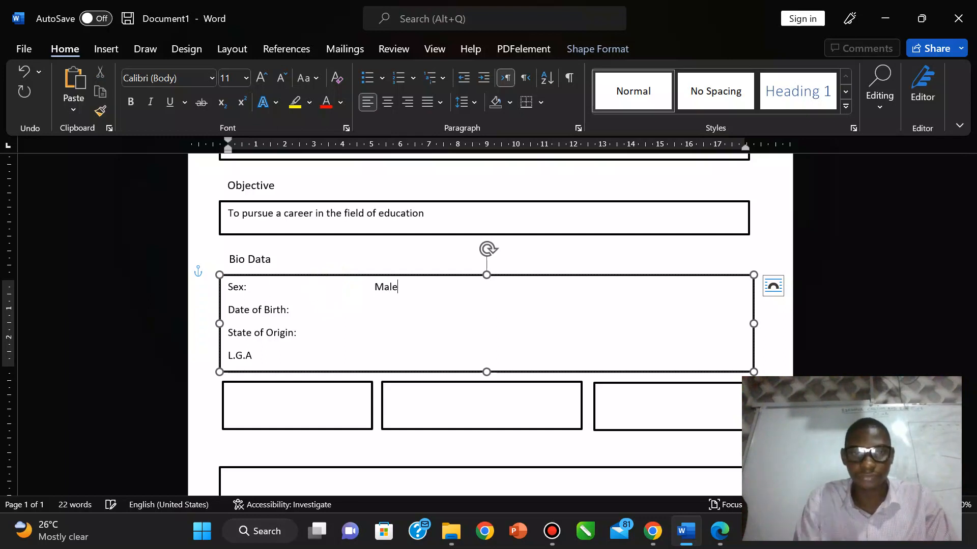
pyautogui.click(296, 311)
pyautogui.press('Tab')
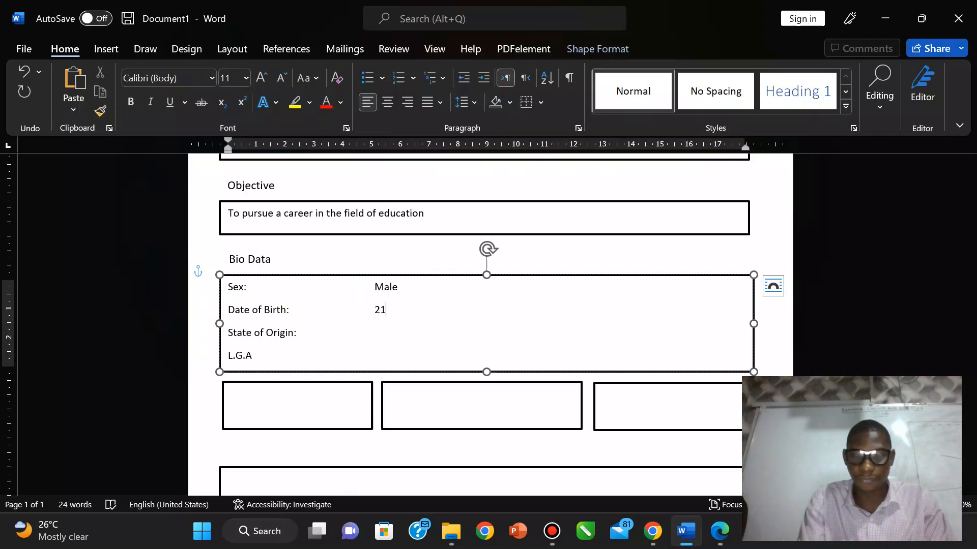
pyautogui.click(720, 533)
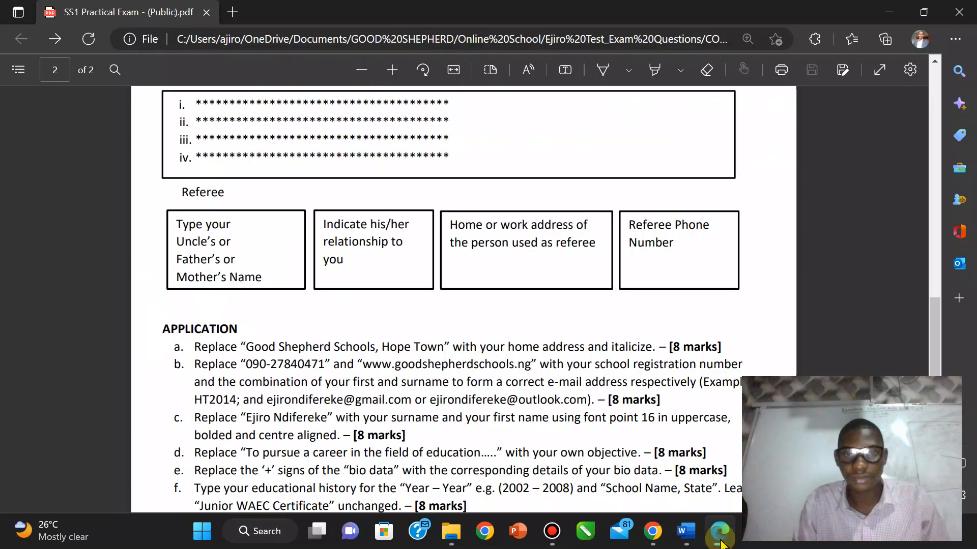
pyautogui.moveTo(933, 334); pyautogui.dragTo(902, 300)
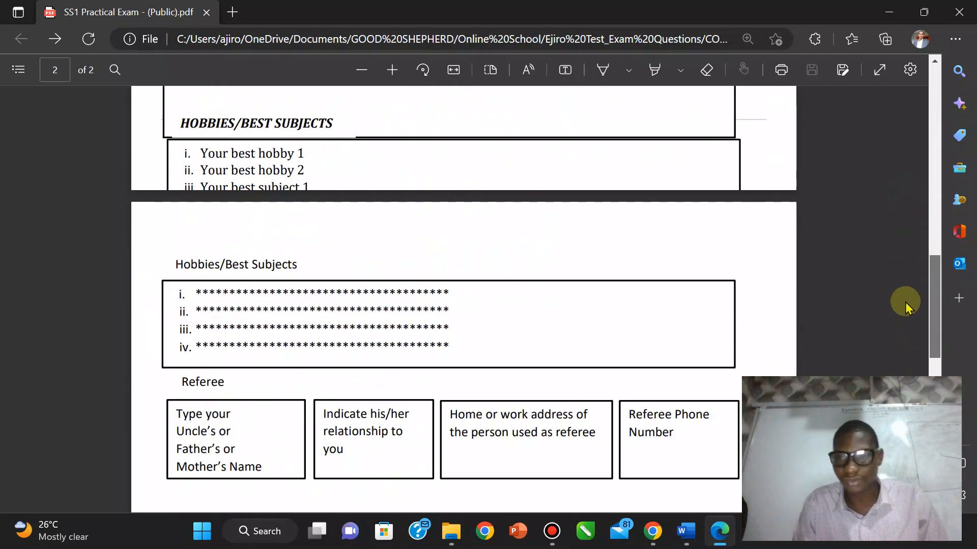
pyautogui.click(685, 532)
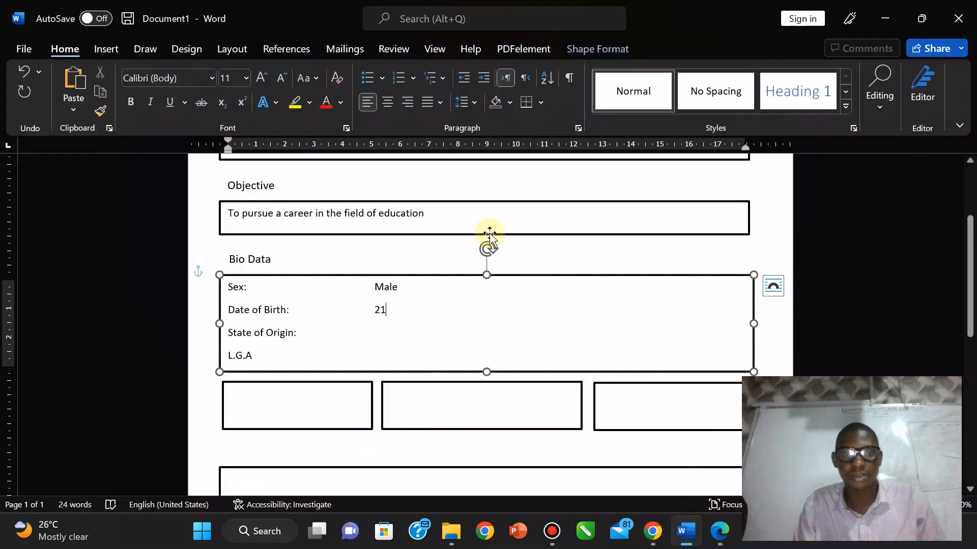
pyautogui.write('th')
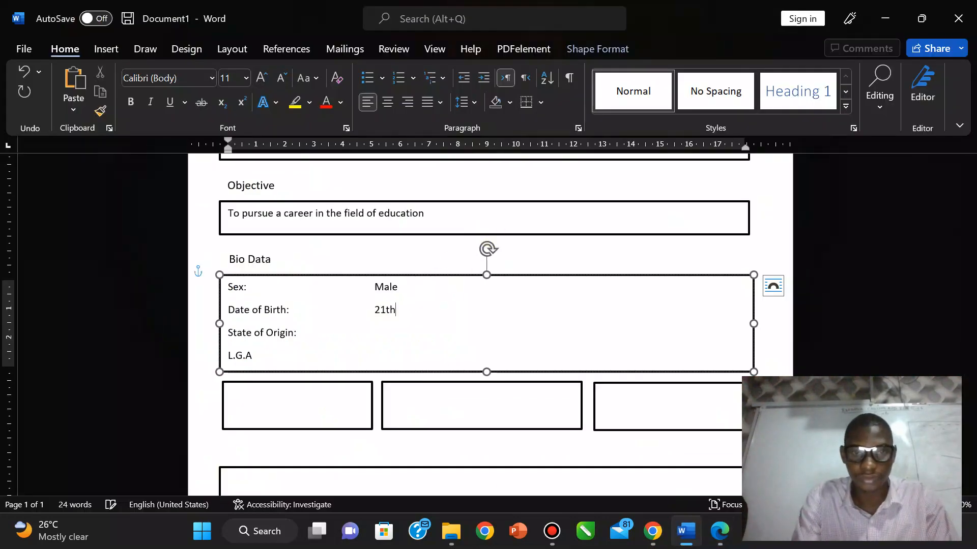
pyautogui.write(' of January 19')
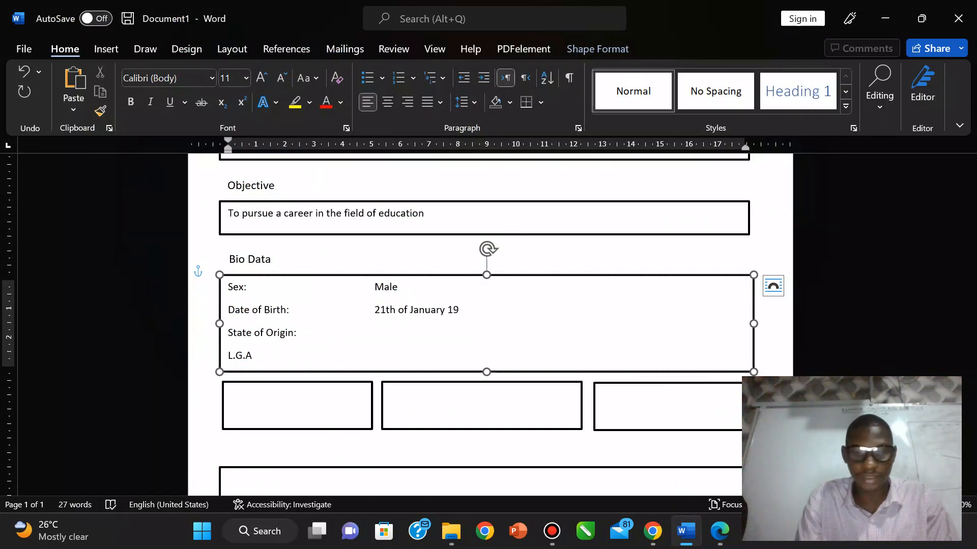
pyautogui.write('**')
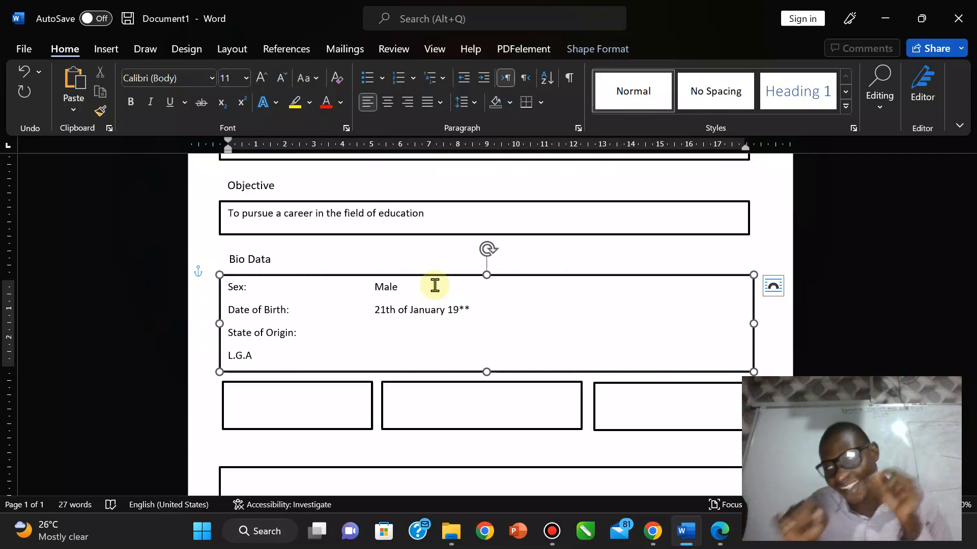
pyautogui.click(395, 312)
pyautogui.press('BackSpace')
pyautogui.press('BackSpace')
pyautogui.write('st')
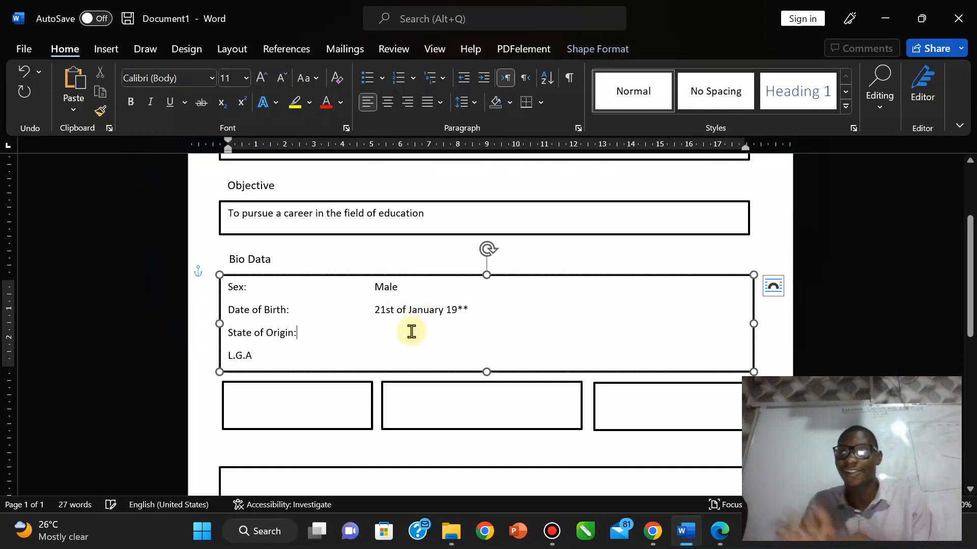
# Step: Enter Akwa Ibom as state of origin and Uyo as L.G.A., checking the exam PDF
pyautogui.click(340, 331)
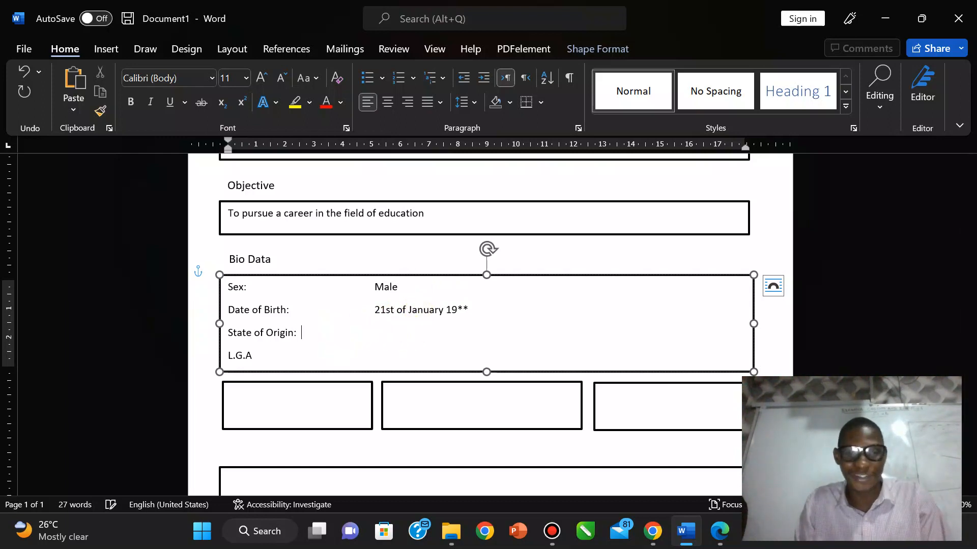
pyautogui.write('Akwa Ibom')
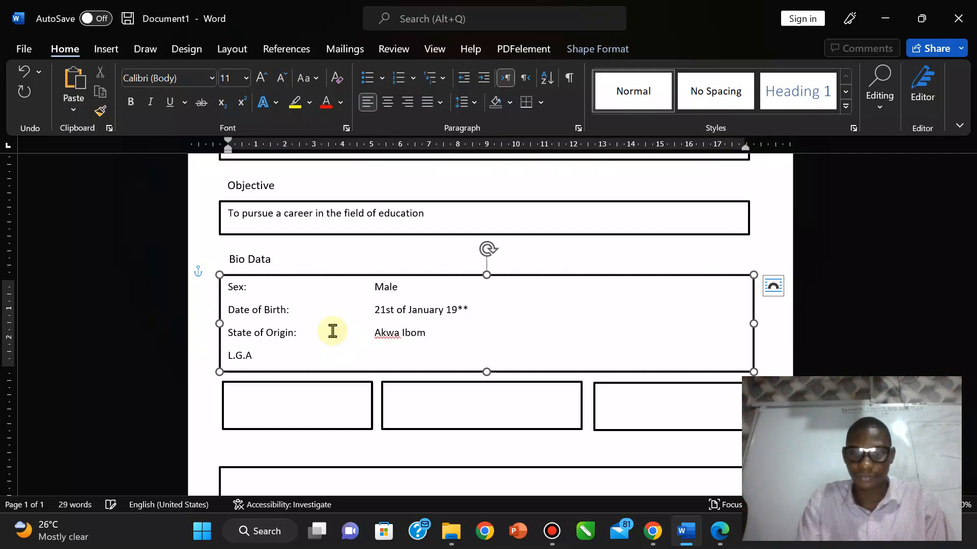
pyautogui.write(':')
pyautogui.press('Tab')
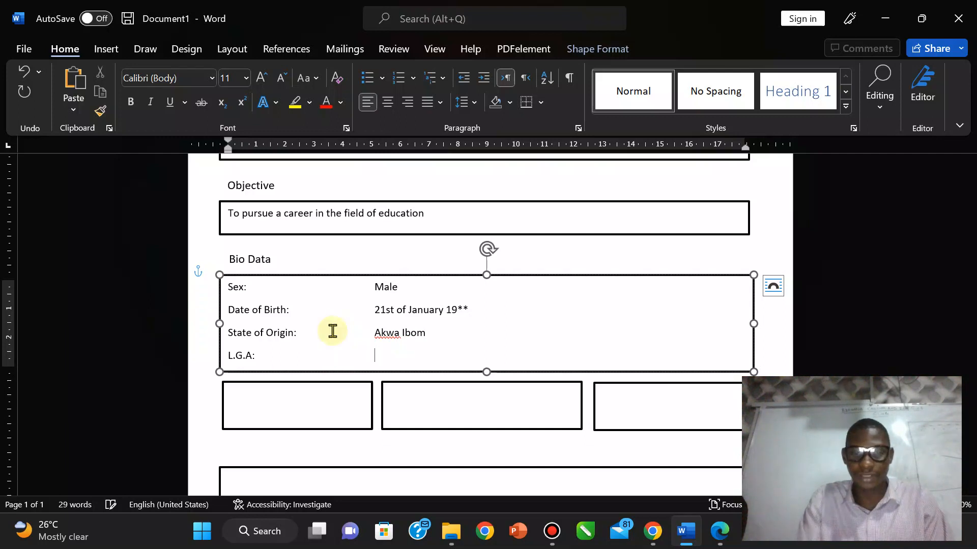
pyautogui.write('Uyo')
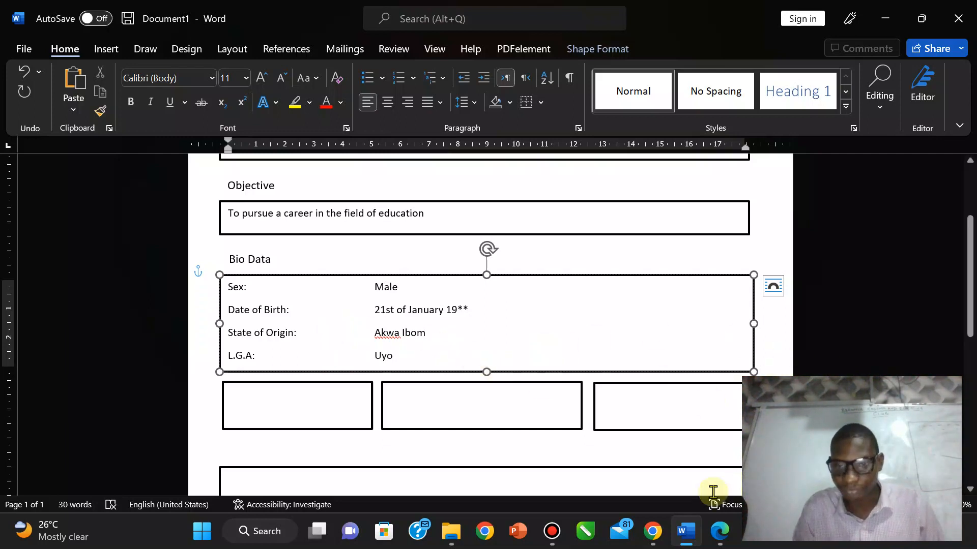
pyautogui.click(718, 531)
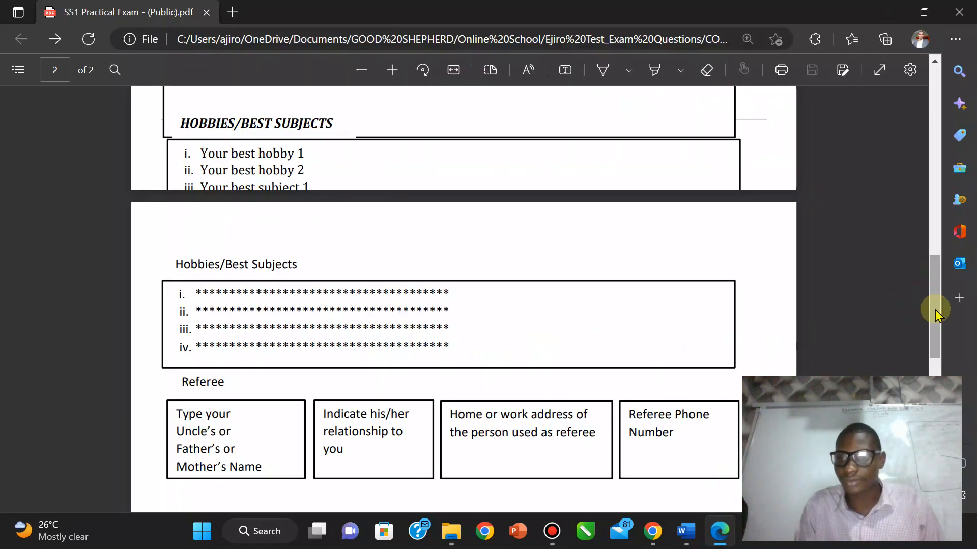
pyautogui.moveTo(935, 309); pyautogui.dragTo(931, 428)
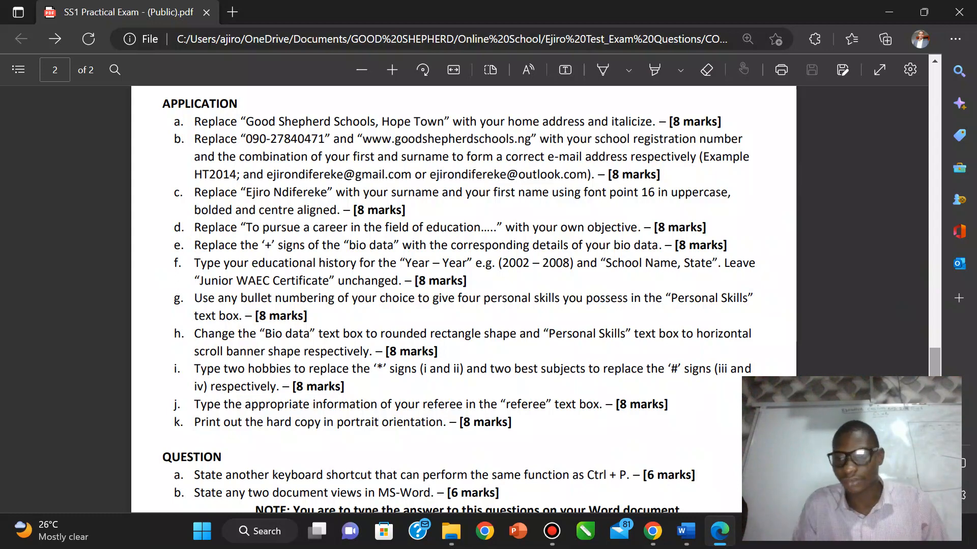
pyautogui.moveTo(931, 428); pyautogui.dragTo(923, 336)
pyautogui.click(685, 534)
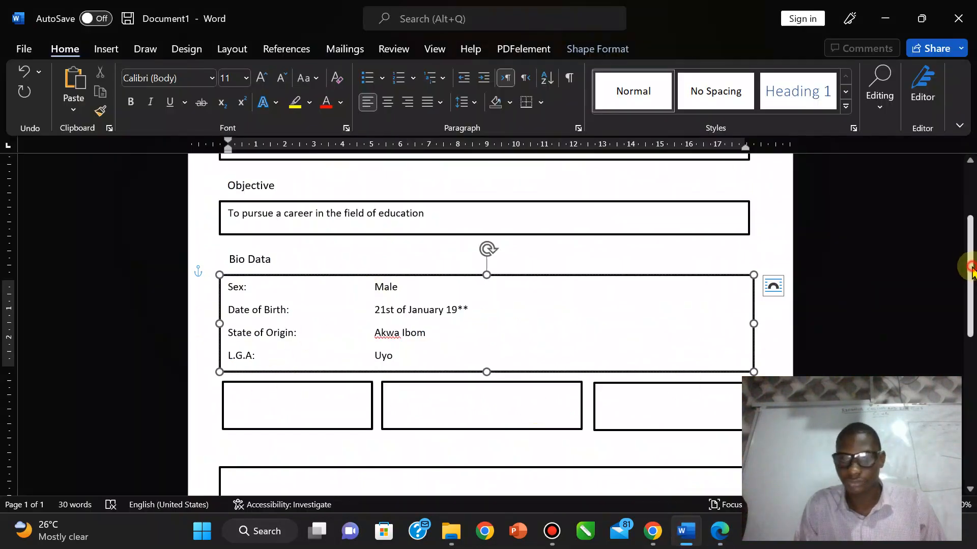
# Step: Select the three small boxes together and nudge them slightly lower
pyautogui.moveTo(971, 268); pyautogui.dragTo(970, 280)
pyautogui.click(290, 366)
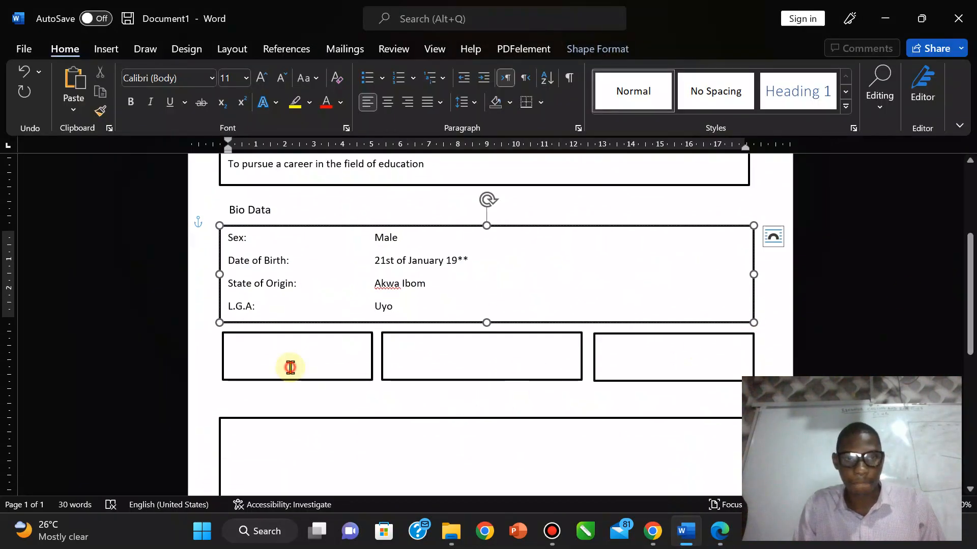
pyautogui.keyDown('shift'); pyautogui.click(415, 375); pyautogui.keyUp('shift')
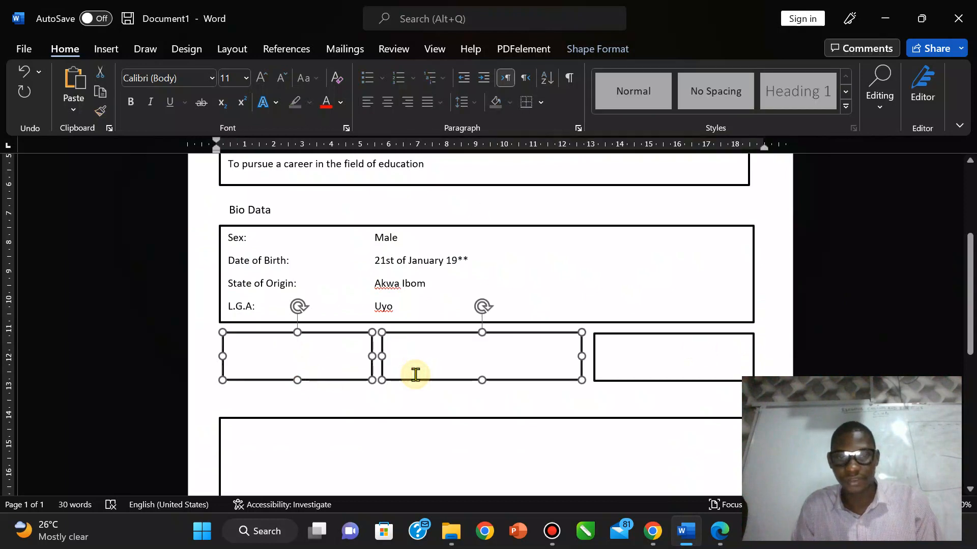
pyautogui.keyDown('shift'); pyautogui.click(643, 367); pyautogui.keyUp('shift')
pyautogui.click(643, 367)
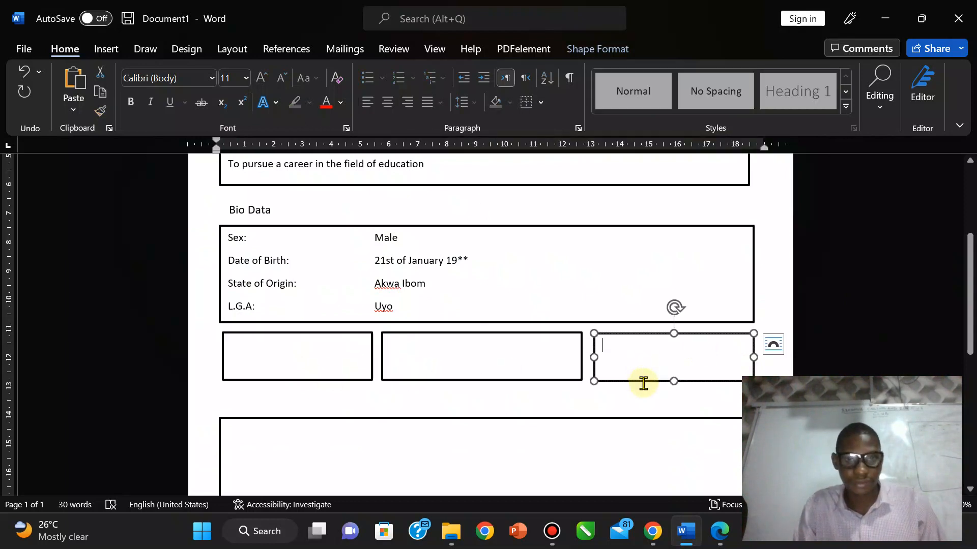
pyautogui.keyDown('shift'); pyautogui.click(537, 364); pyautogui.keyUp('shift')
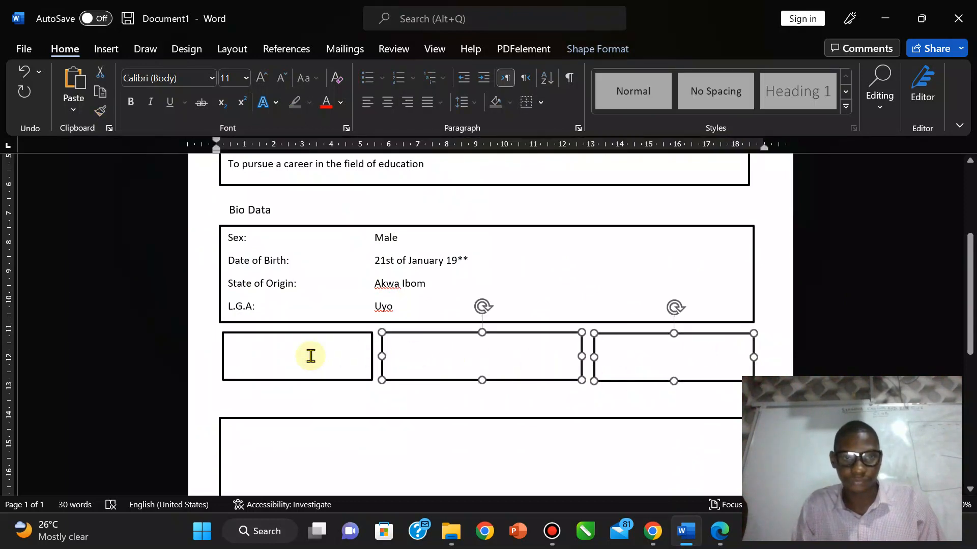
pyautogui.keyDown('shift'); pyautogui.click(310, 356); pyautogui.keyUp('shift')
pyautogui.press('Down')
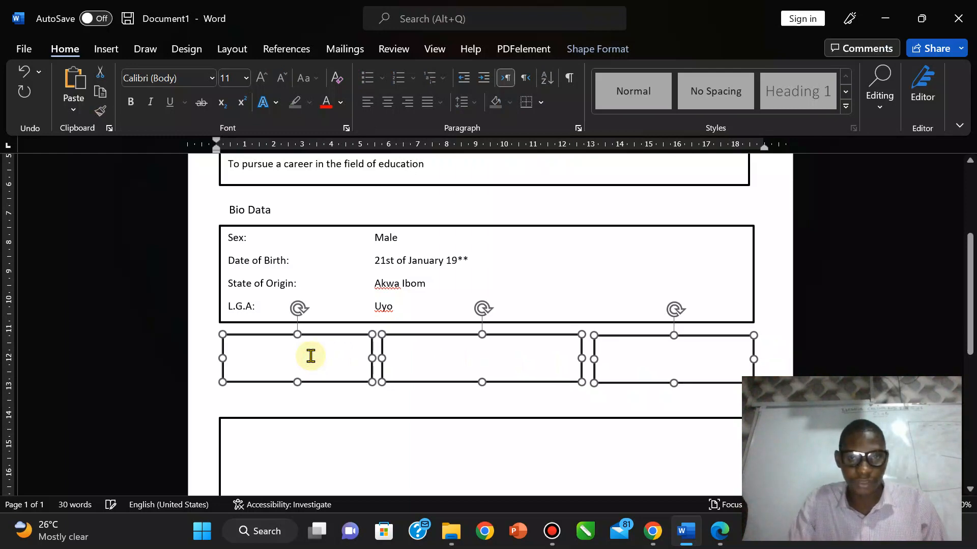
pyautogui.press('Down')
pyautogui.press('Down')
pyautogui.press('Down')
pyautogui.press('Down')
pyautogui.press('Down')
pyautogui.press('Down')
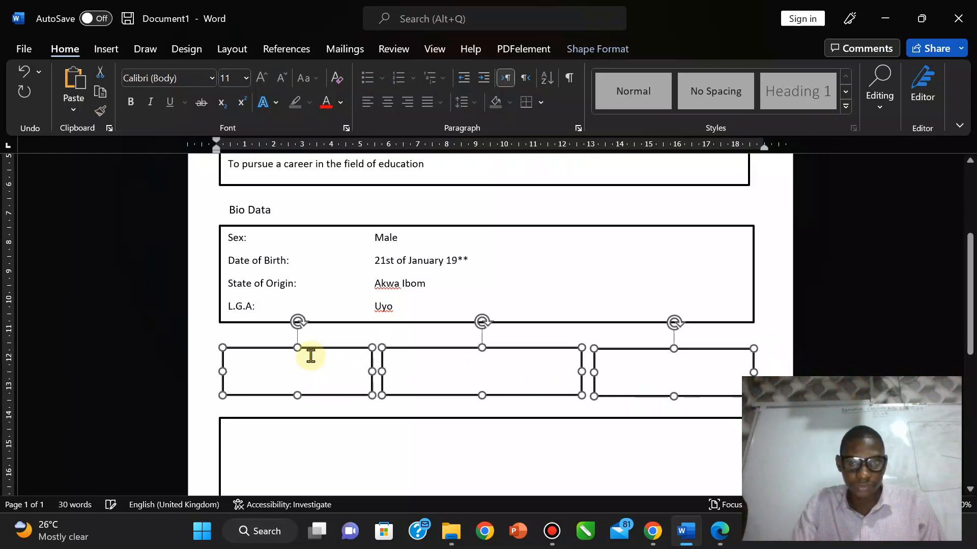
pyautogui.press('Down')
pyautogui.press('Down')
pyautogui.press('Down')
pyautogui.press('Down')
pyautogui.press('Down')
pyautogui.press('Down')
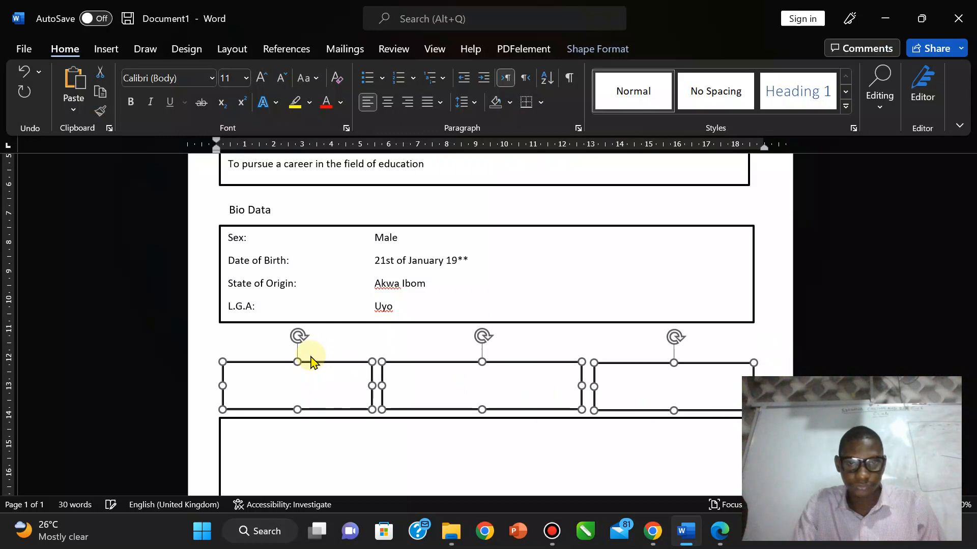
pyautogui.press('Up')
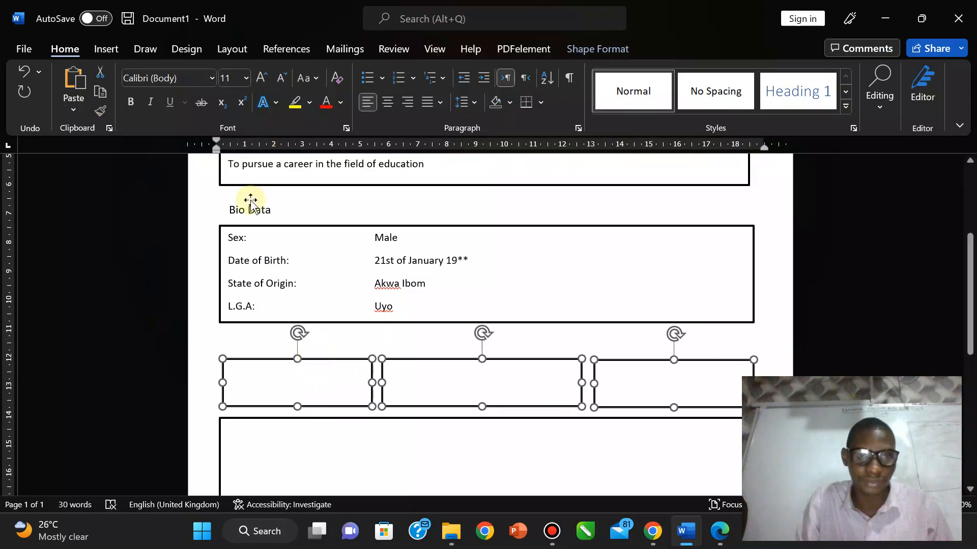
# Step: Duplicate the Bio Data heading and place the copy just above the three boxes
pyautogui.click(251, 203)
pyautogui.hotkey('ctrl', 'c')
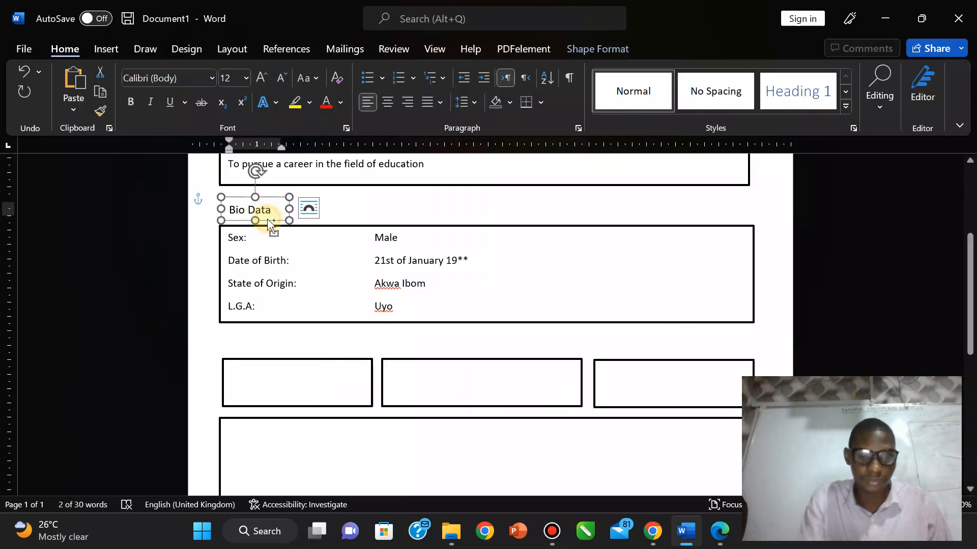
pyautogui.hotkey('ctrl', 'v')
pyautogui.moveTo(281, 232); pyautogui.dragTo(275, 356)
pyautogui.press('Left')
pyautogui.press('Left')
pyautogui.press('Left')
pyautogui.press('Left')
pyautogui.press('Left')
pyautogui.press('Left')
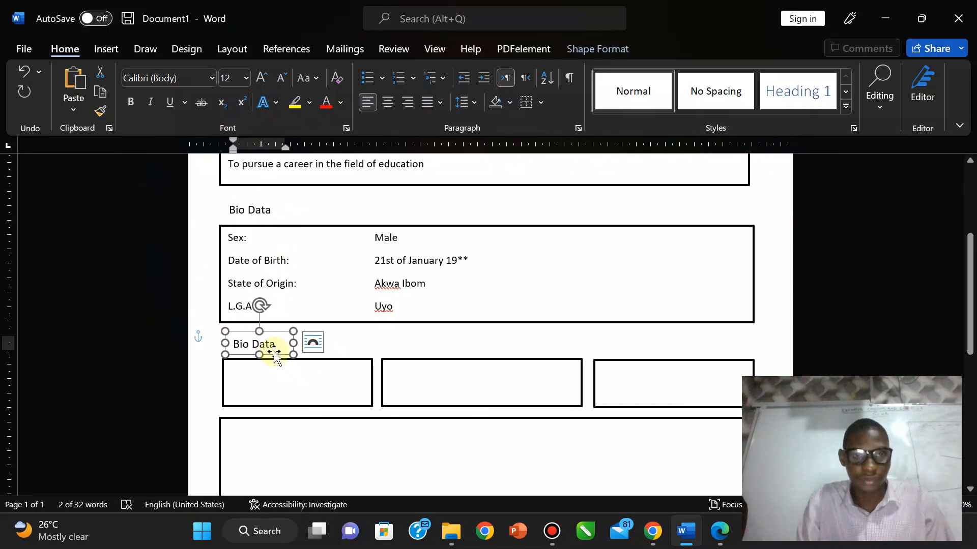
# Step: Change the copied heading's text to 'Educational History' and widen its box to one line
pyautogui.tripleClick(271, 348)
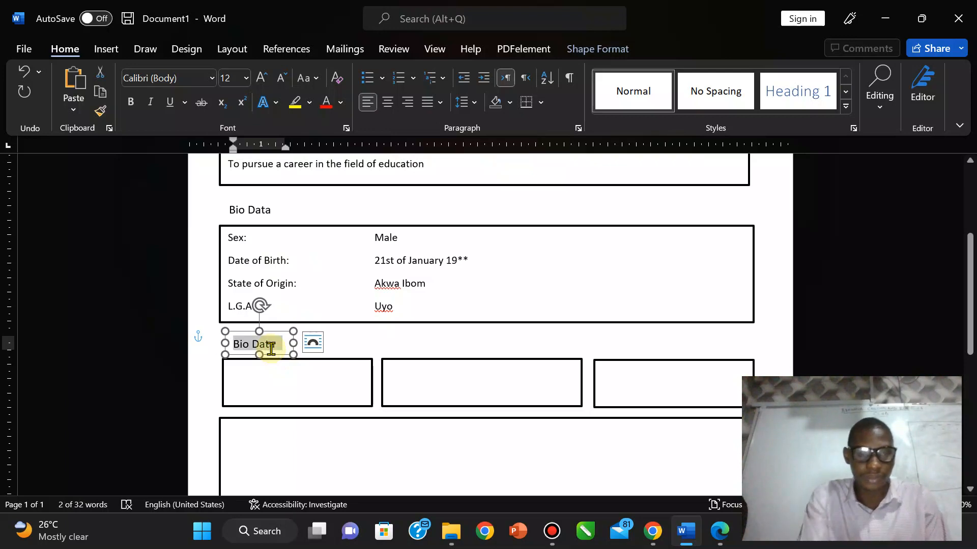
pyautogui.write('Education')
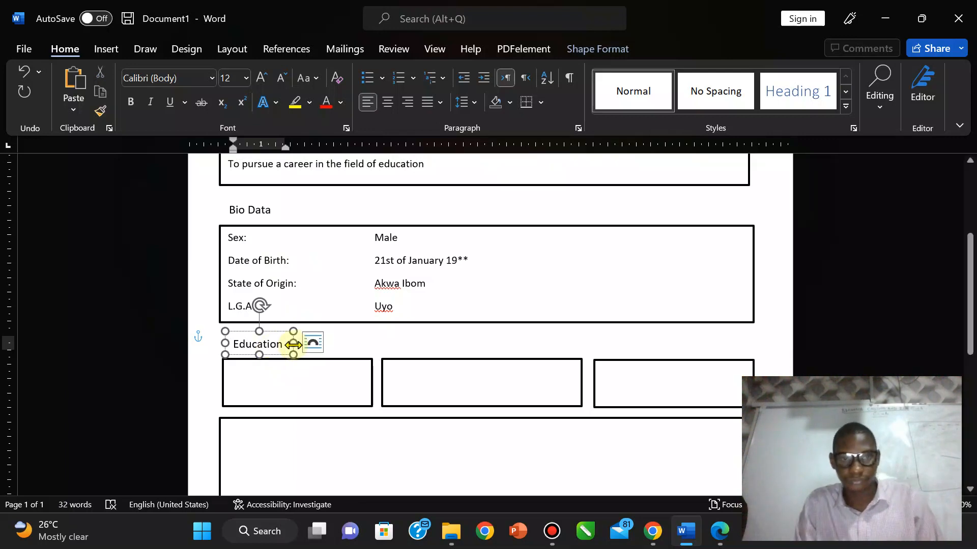
pyautogui.moveTo(293, 344); pyautogui.dragTo(344, 344)
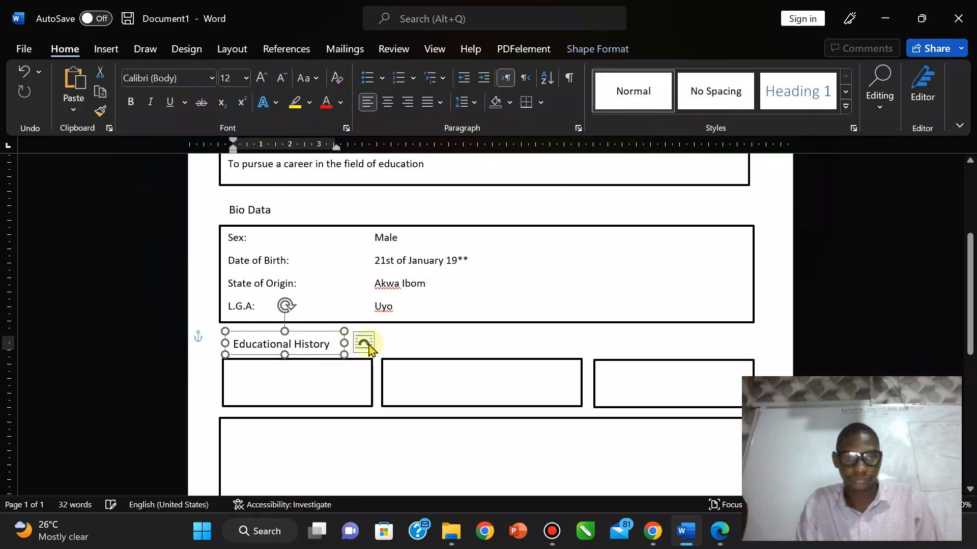
pyautogui.click(432, 348)
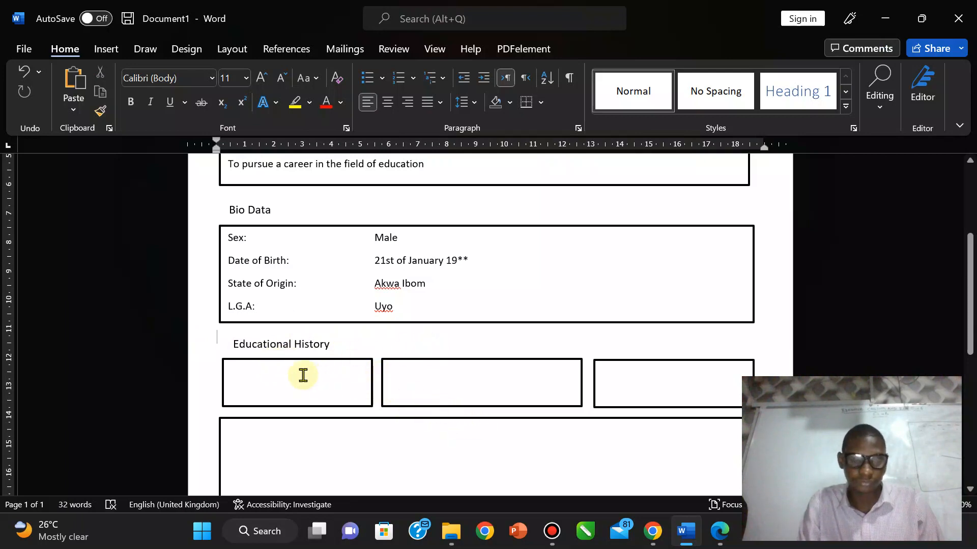
pyautogui.click(239, 420)
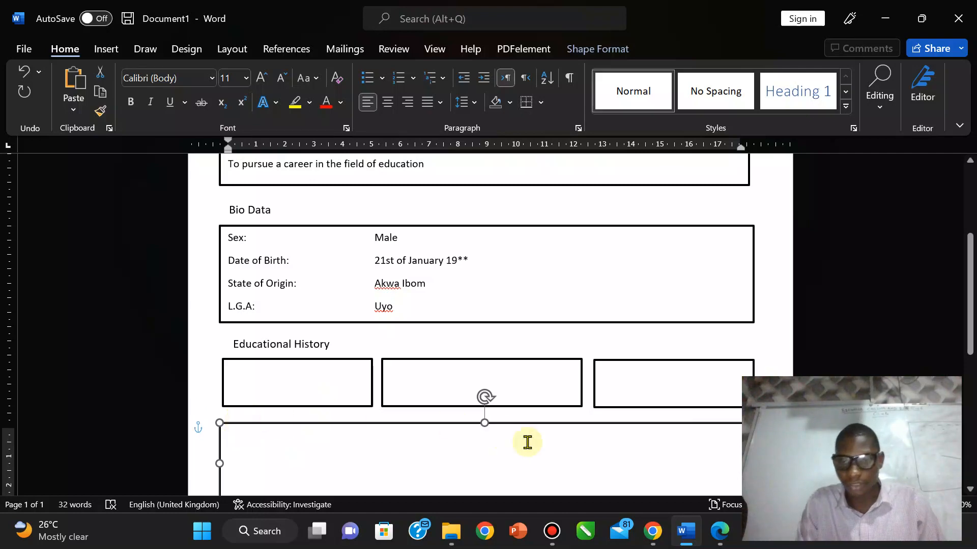
pyautogui.click(717, 539)
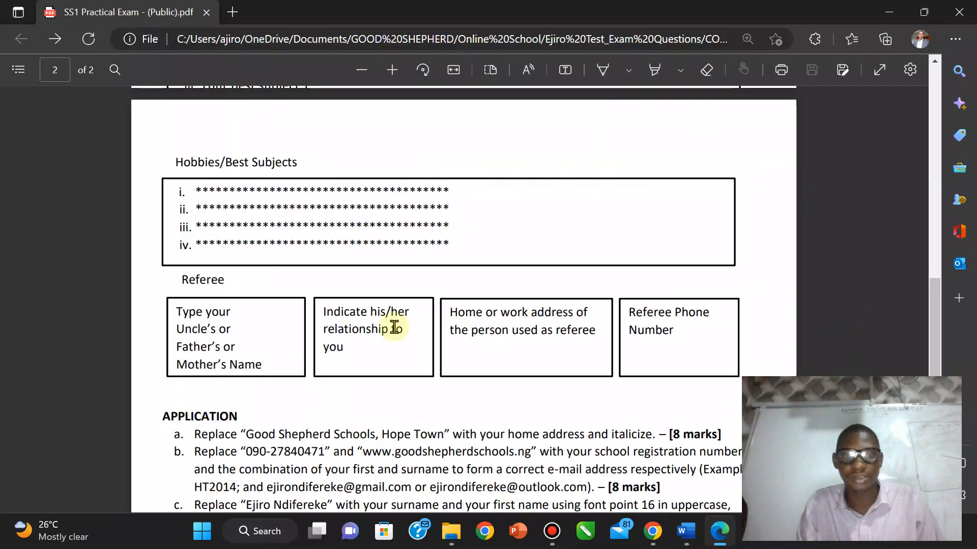
pyautogui.moveTo(931, 318); pyautogui.dragTo(928, 355)
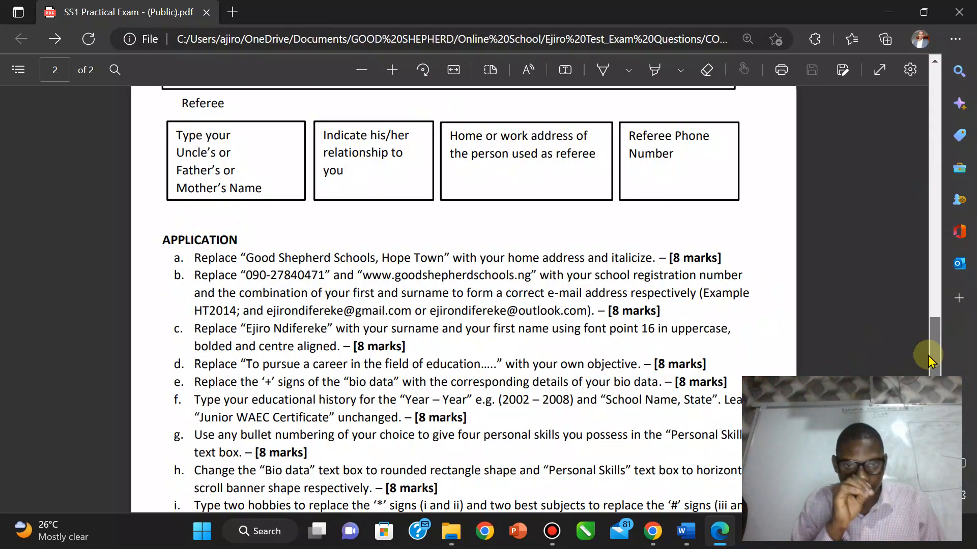
pyautogui.moveTo(928, 356)
pyautogui.mouseDown()
pyautogui.moveTo(931, 205)
pyautogui.moveTo(933, 351)
pyautogui.mouseUp()
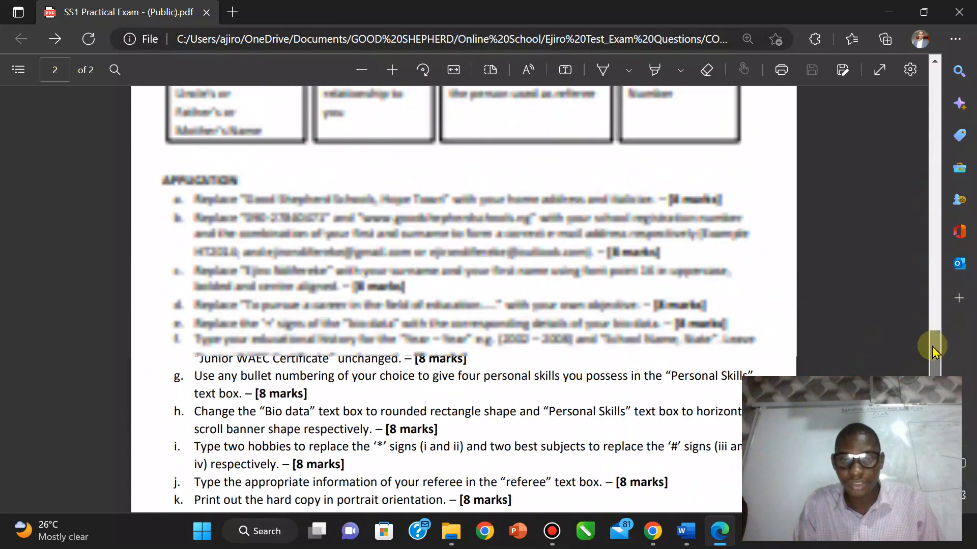
pyautogui.scroll(2, 933, 351)
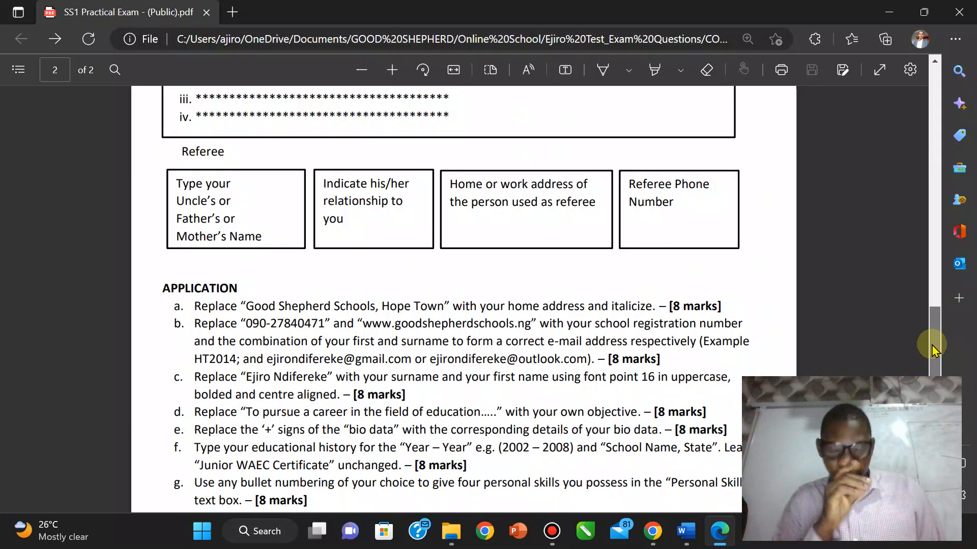
pyautogui.click(687, 531)
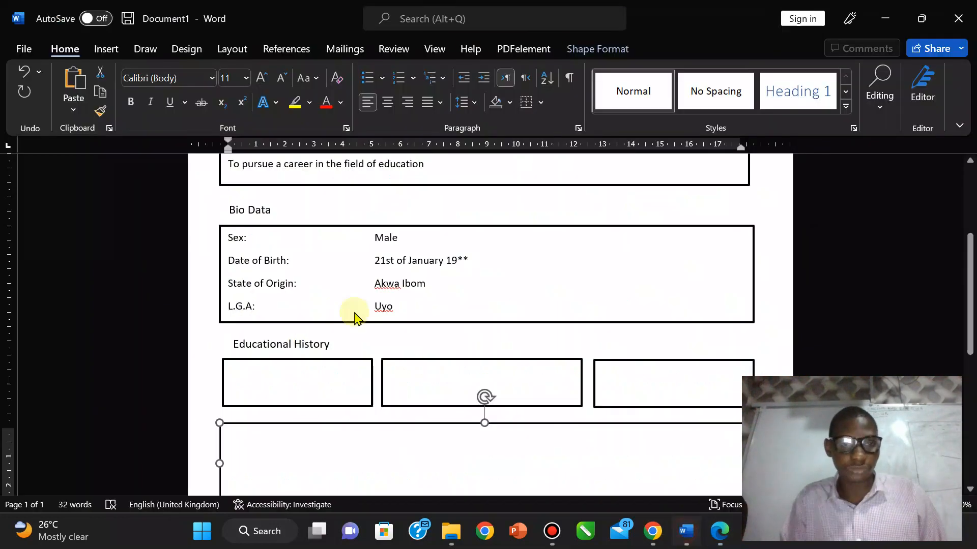
# Step: Type '2008 - 2022' into the first Educational History box
pyautogui.click(267, 378)
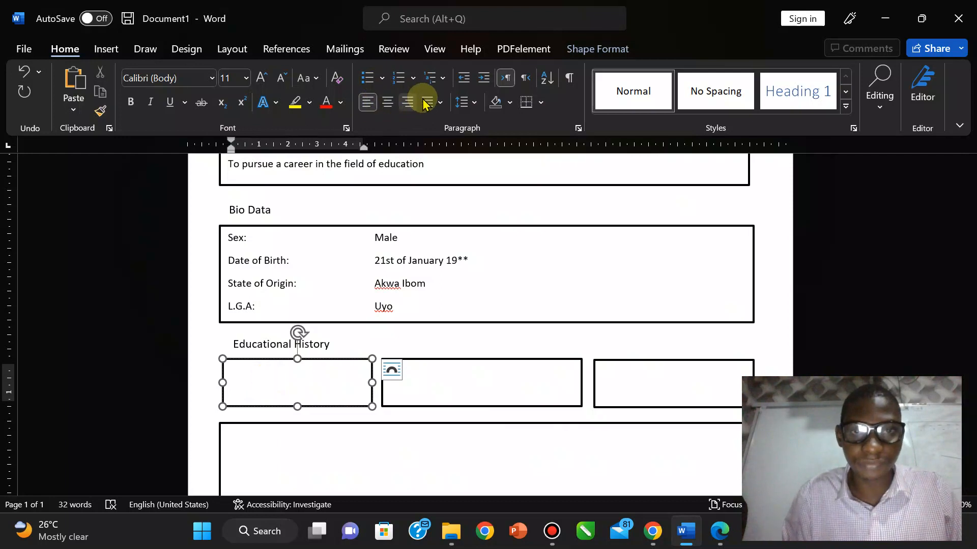
pyautogui.click(441, 103)
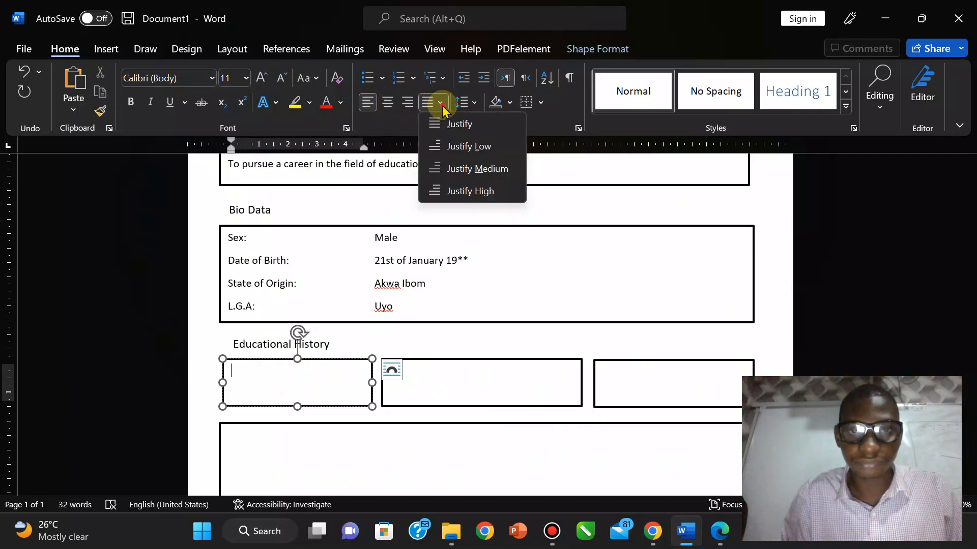
pyautogui.click(442, 105)
pyautogui.click(588, 41)
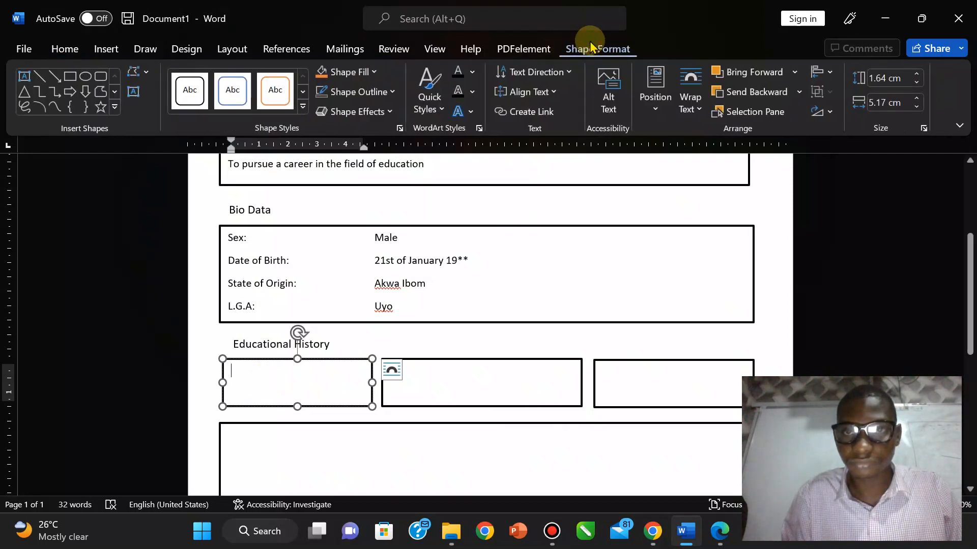
pyautogui.click(687, 109)
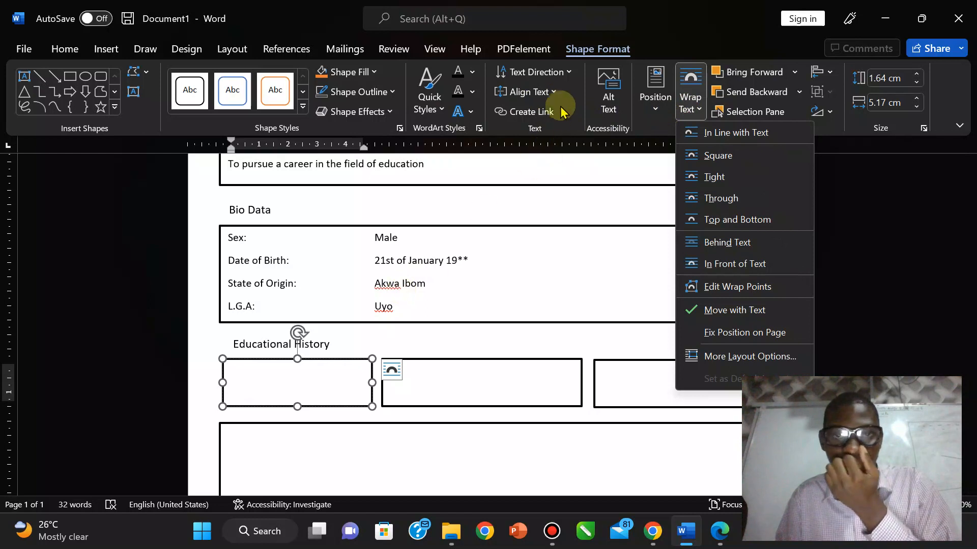
pyautogui.click(262, 390)
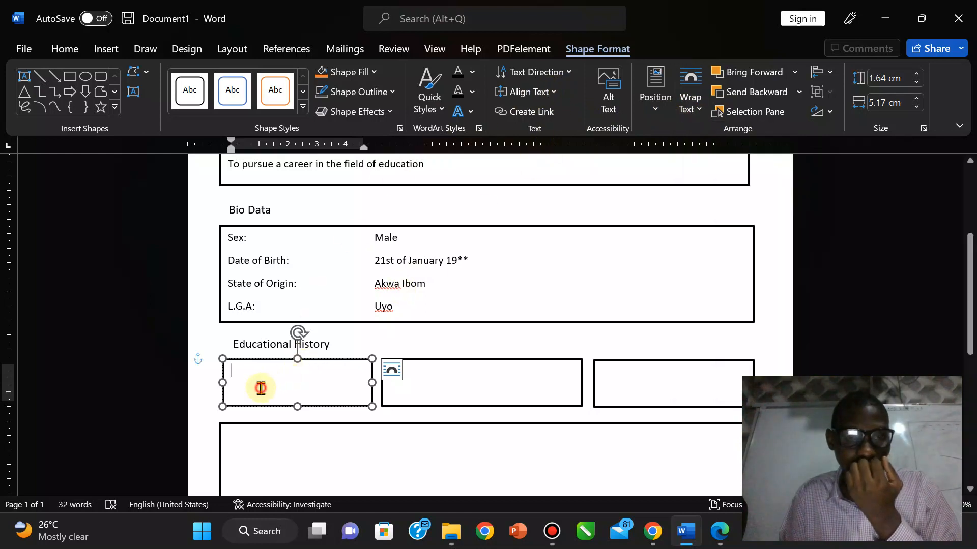
pyautogui.write('2008 - 2022')
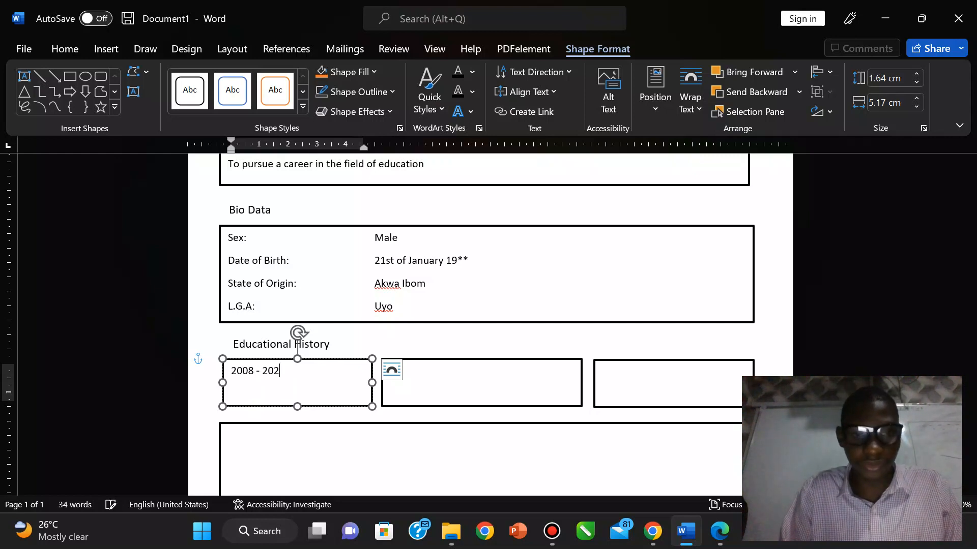
pyautogui.click(460, 384)
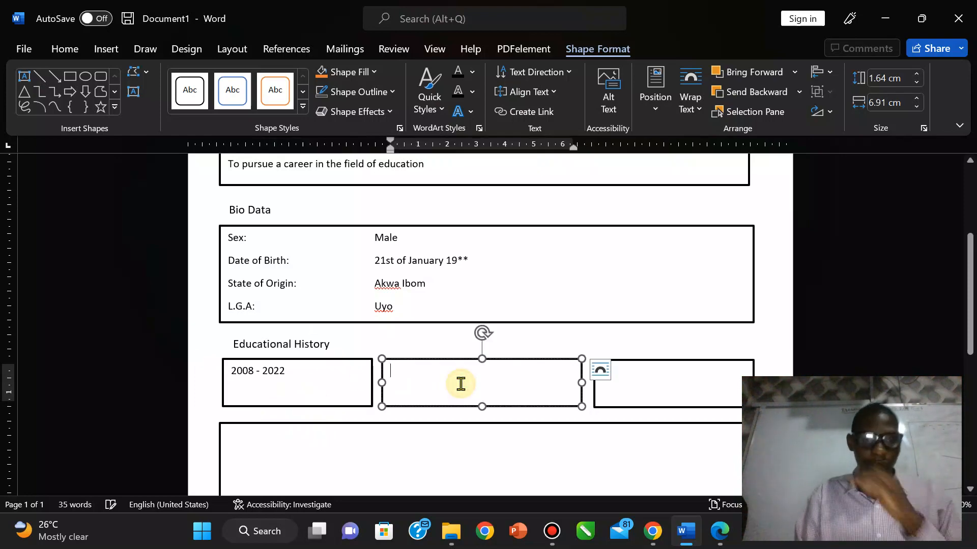
# Step: Type 'Junior WAEC Certificate' into the middle Educational History box after checking the PDF
pyautogui.click(720, 531)
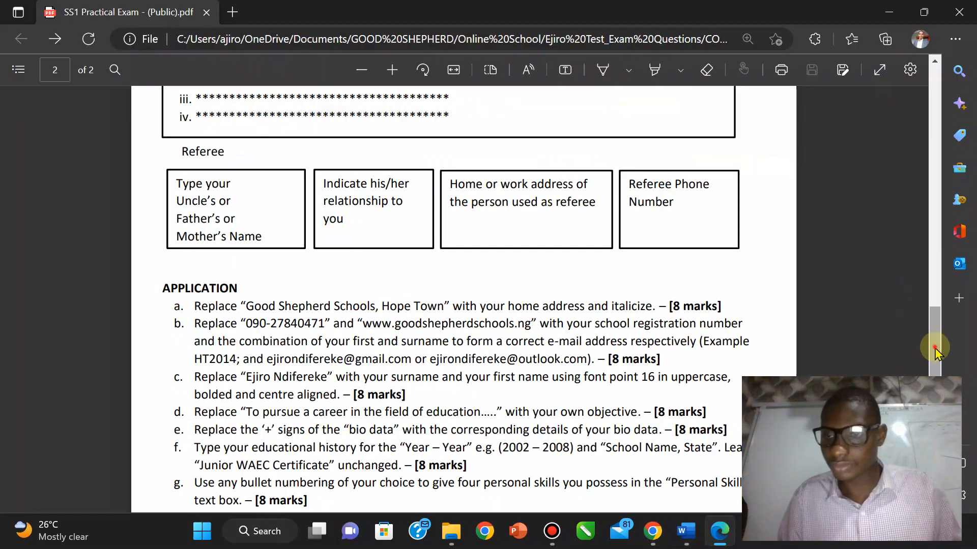
pyautogui.moveTo(933, 344); pyautogui.dragTo(922, 281)
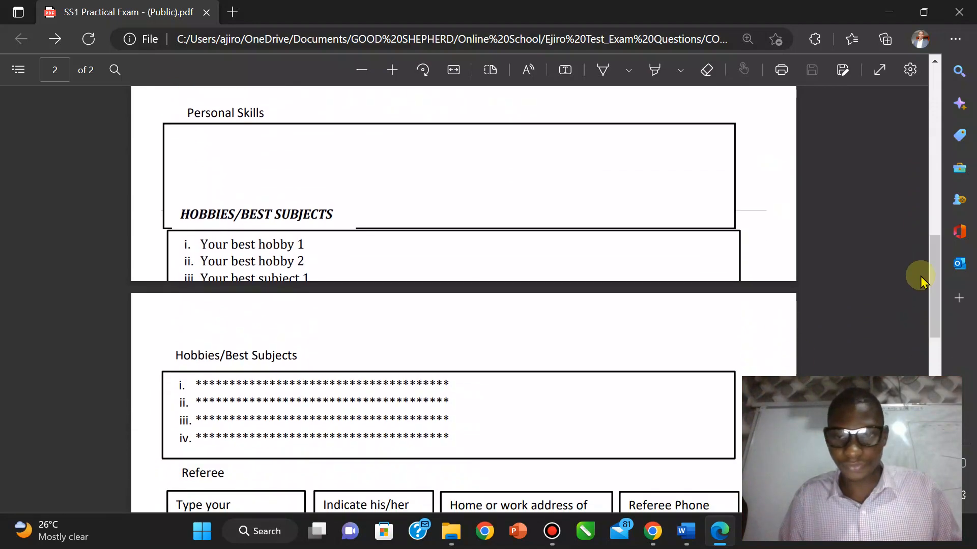
pyautogui.click(719, 531)
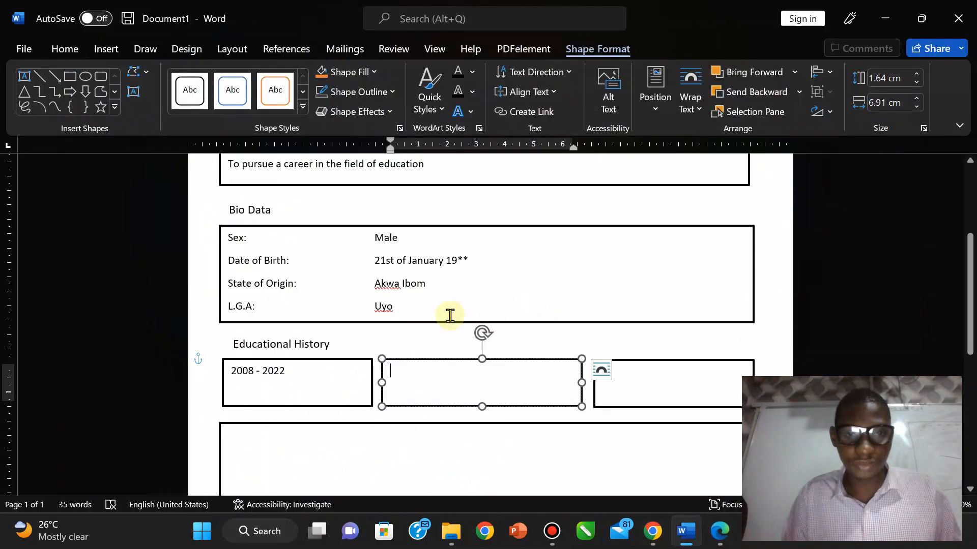
pyautogui.write('Juni')
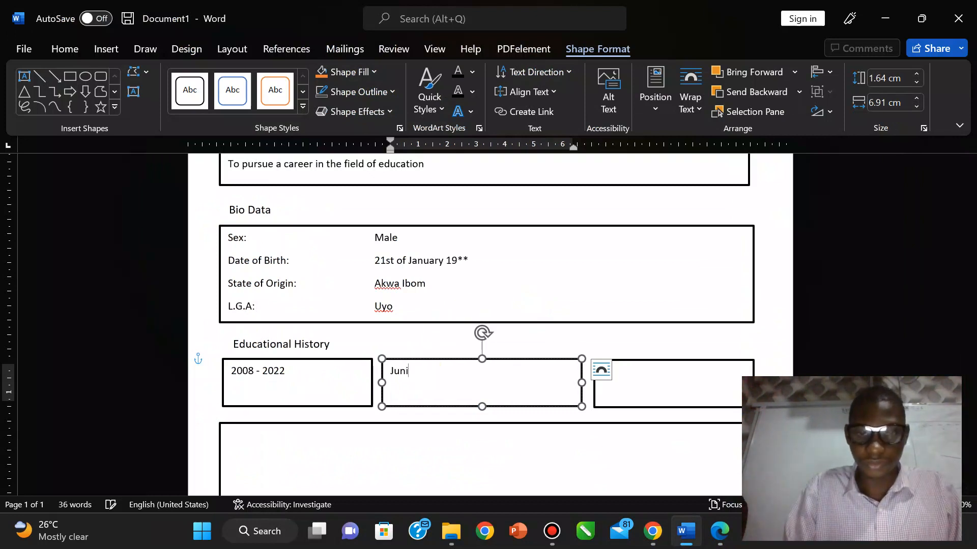
pyautogui.write('or WAEC')
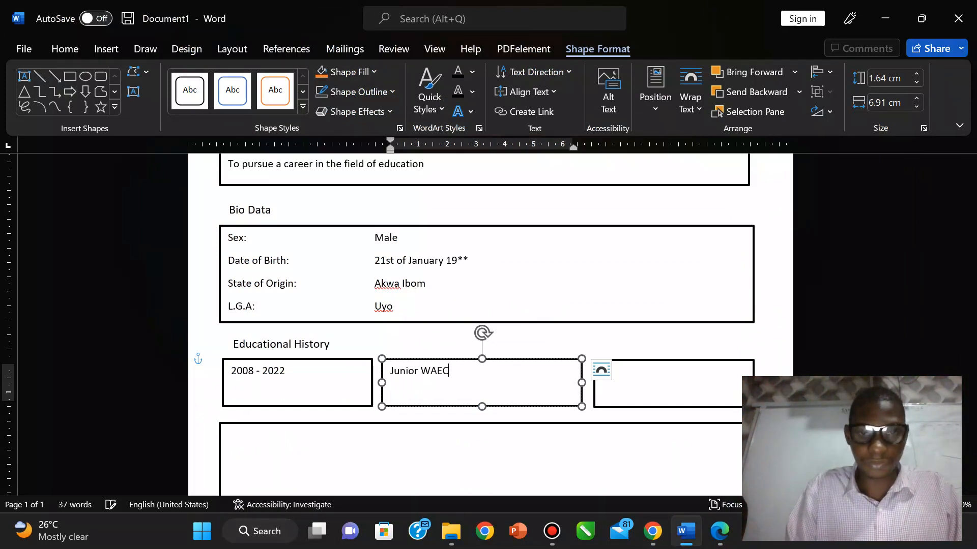
pyautogui.write(' Certificate')
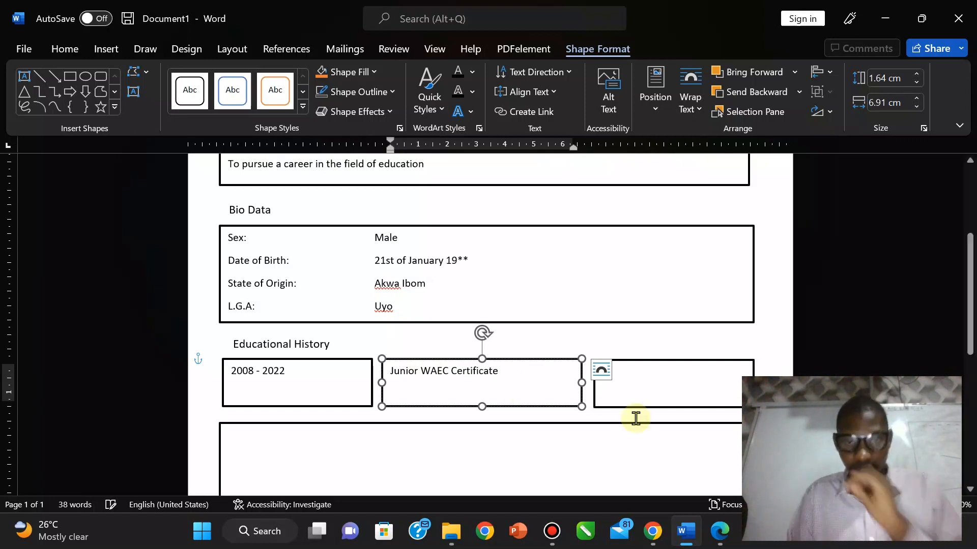
pyautogui.click(722, 542)
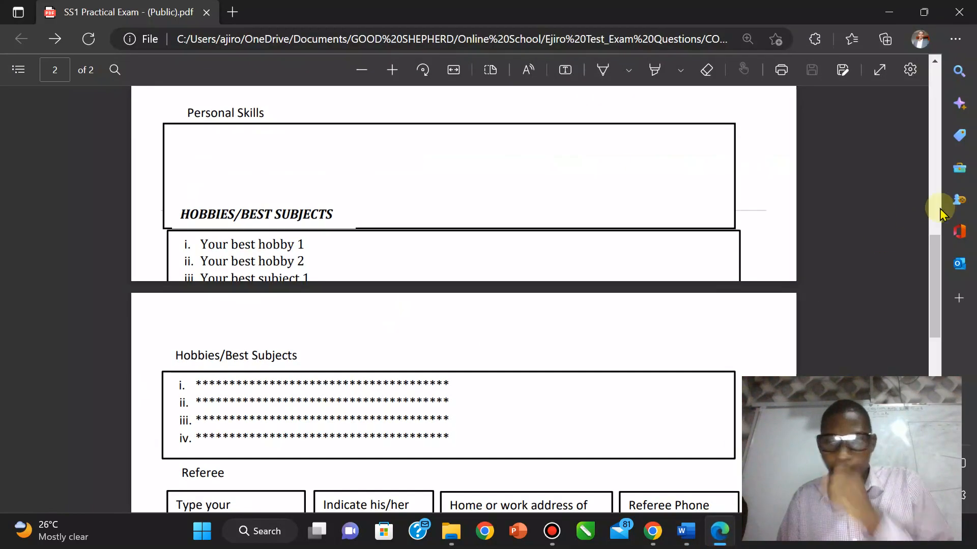
# Step: Scroll the exam PDF to the APPLICATION list, then return to the third Educational History box
pyautogui.moveTo(942, 279); pyautogui.dragTo(939, 371)
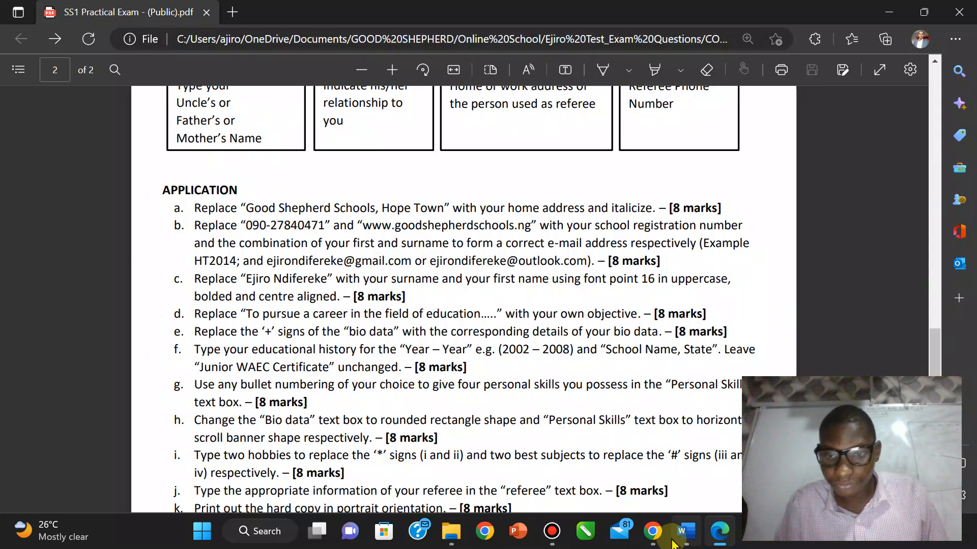
pyautogui.click(686, 532)
pyautogui.click(626, 394)
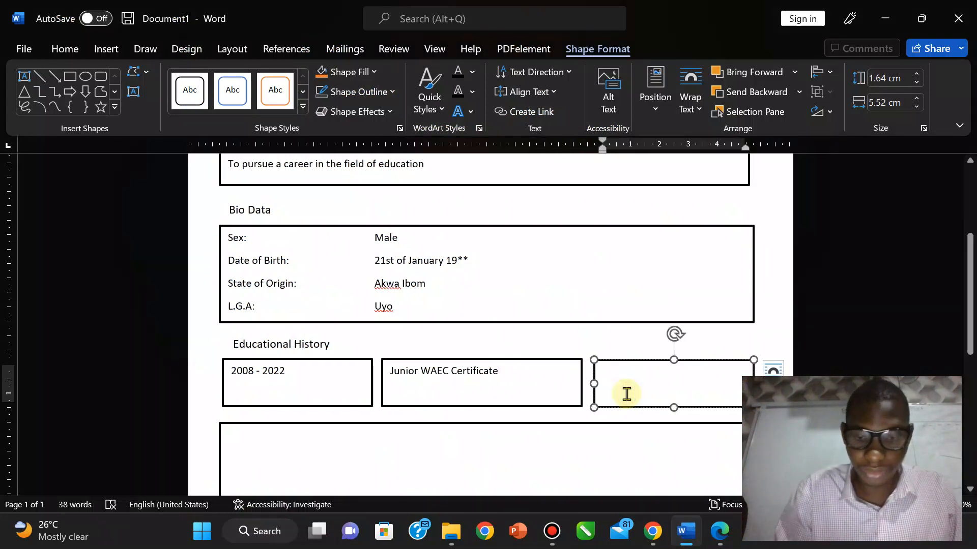
# Step: Type 'Rivers State University, Rivers State' into the third Educational History box
pyautogui.write('UnR')
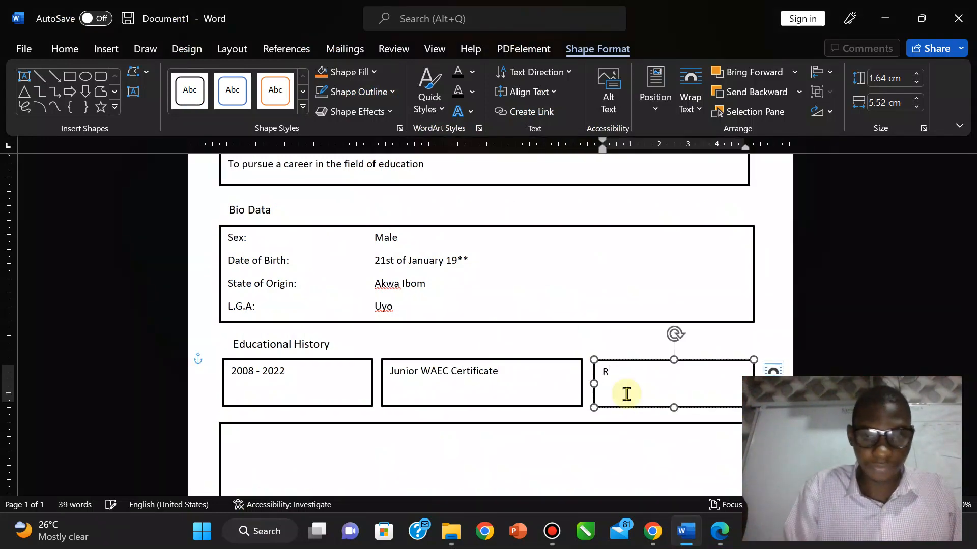
pyautogui.write('ivers S')
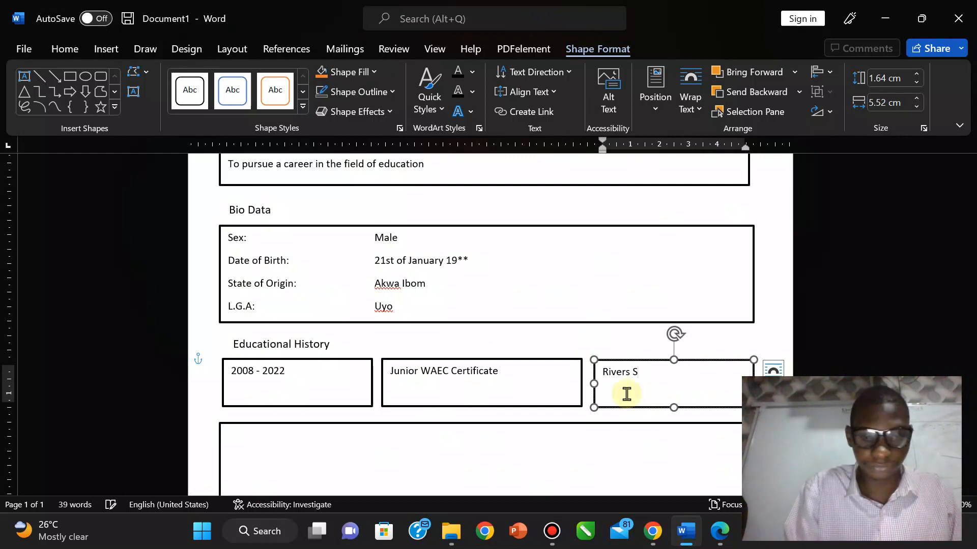
pyautogui.write('tate ')
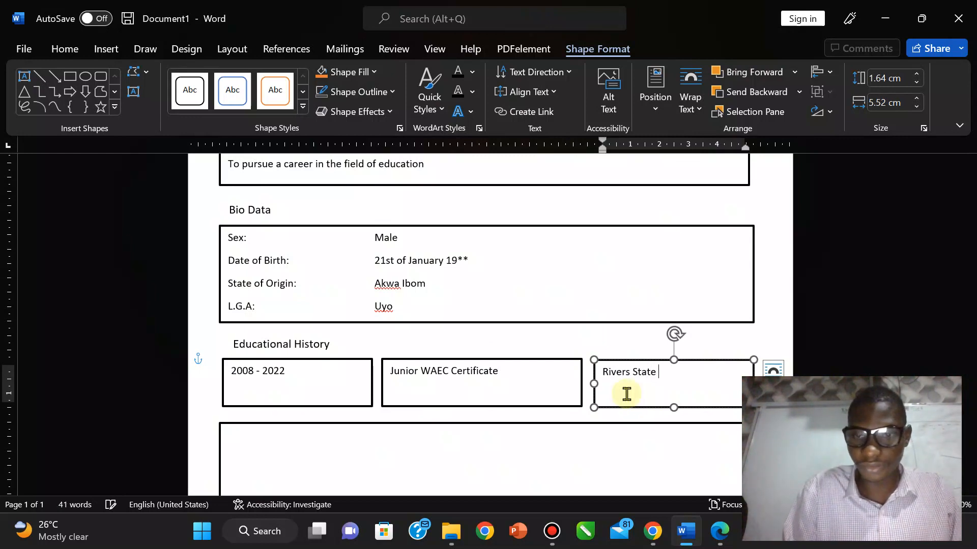
pyautogui.write('YUUnivers')
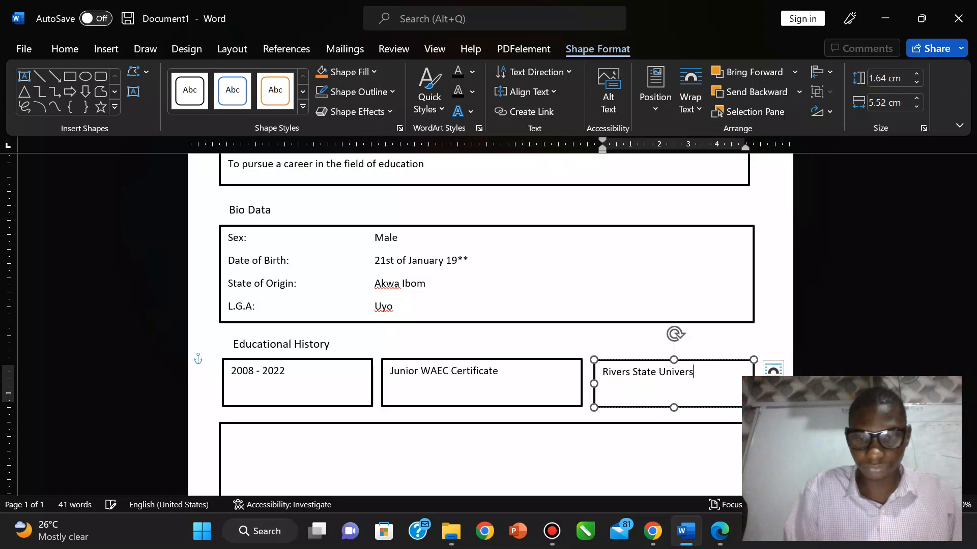
pyautogui.write('ity, ')
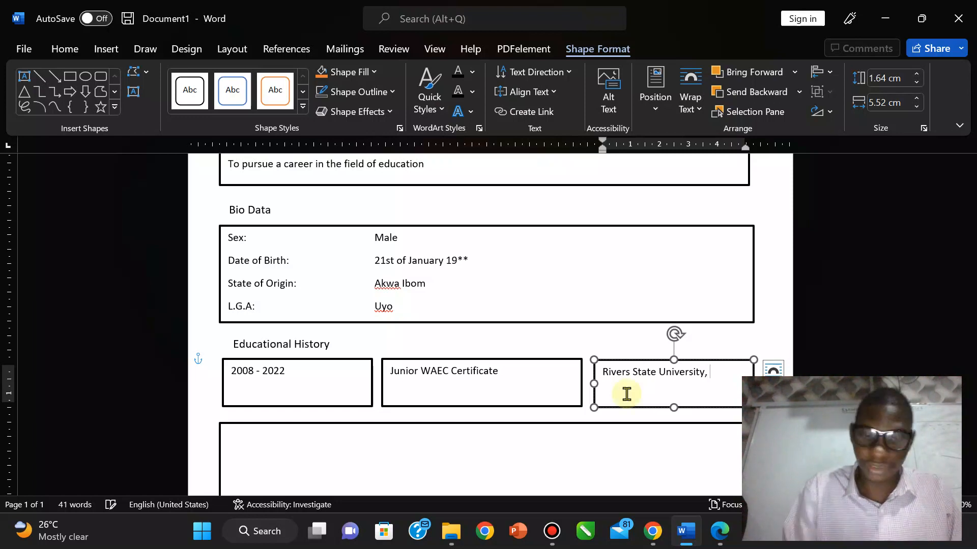
pyautogui.write('Rivers Syate')
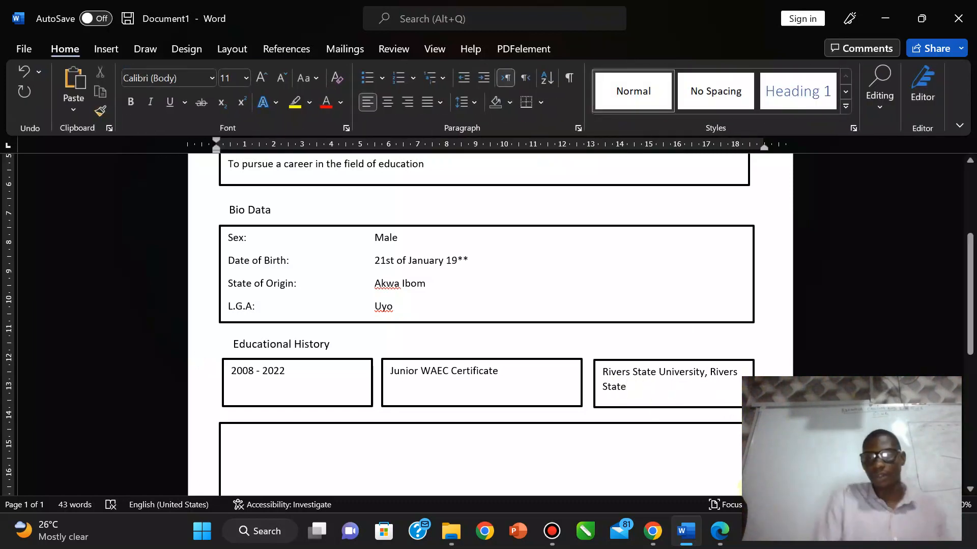
pyautogui.click(721, 532)
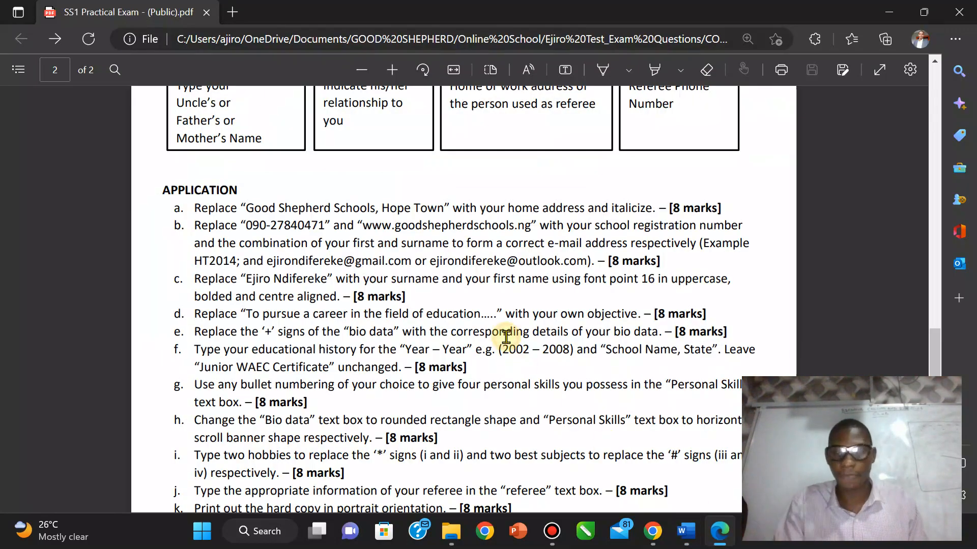
# Step: Review the PDF's Personal Skills and Hobbies sections, then scroll down the Word CV
pyautogui.scroll(1, 507, 336)
pyautogui.scroll(15, 506, 336)
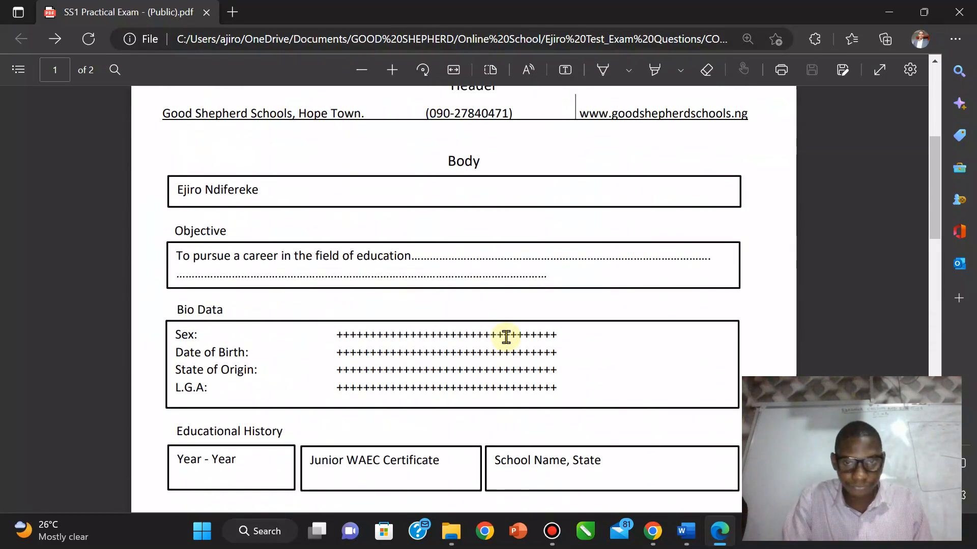
pyautogui.scroll(-6, 506, 337)
pyautogui.scroll(-1, 506, 336)
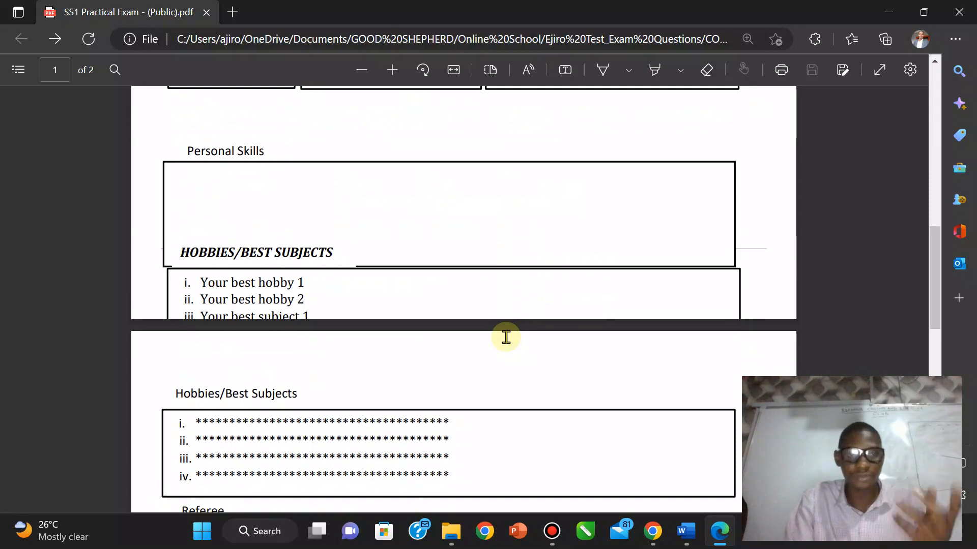
pyautogui.click(687, 530)
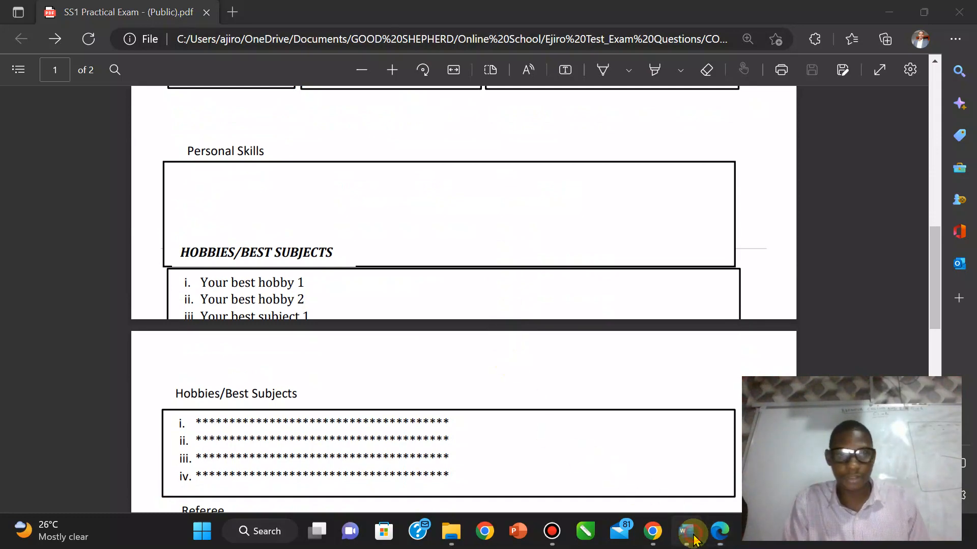
pyautogui.moveTo(970, 273); pyautogui.dragTo(966, 342)
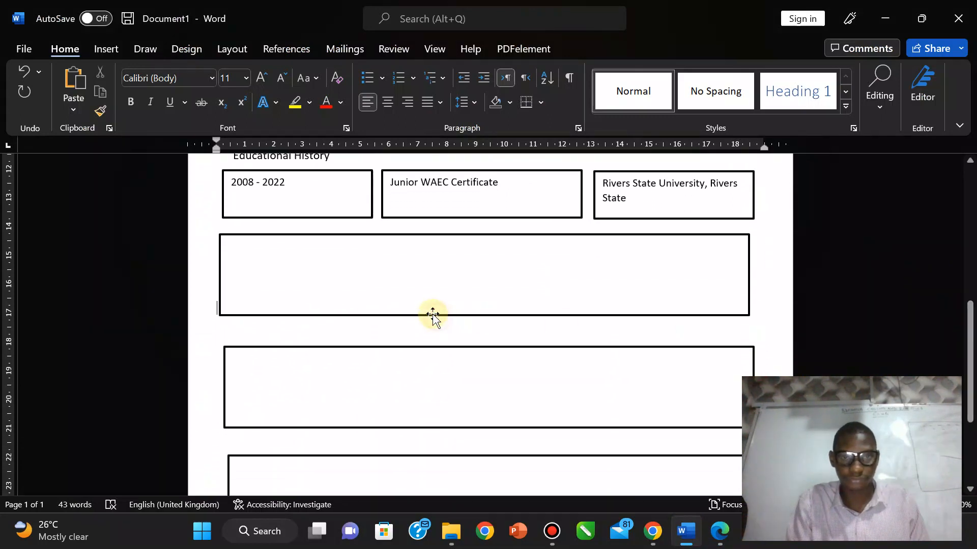
# Step: Lower the wide empty box and label it with a pasted 'Personal Skills' heading copy
pyautogui.moveTo(432, 316); pyautogui.dragTo(436, 333)
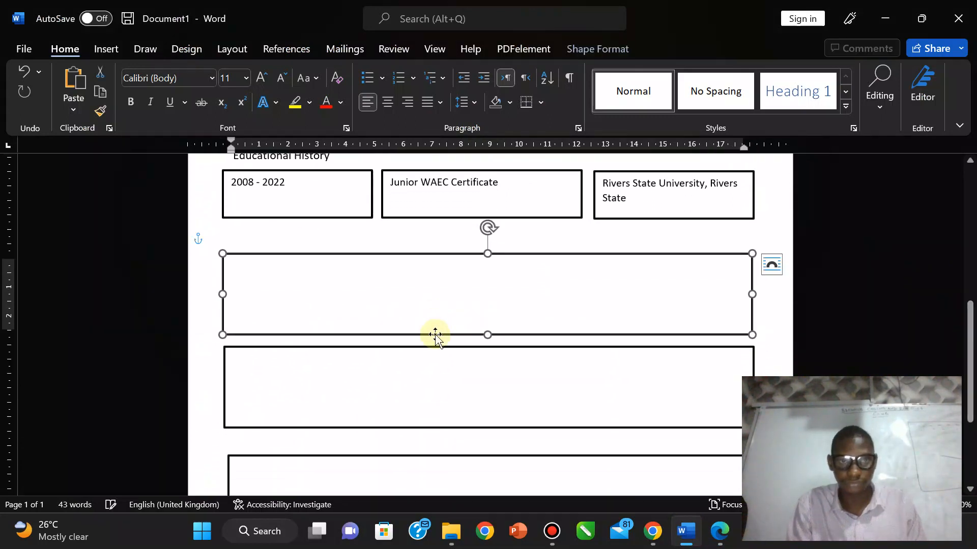
pyautogui.click(285, 162)
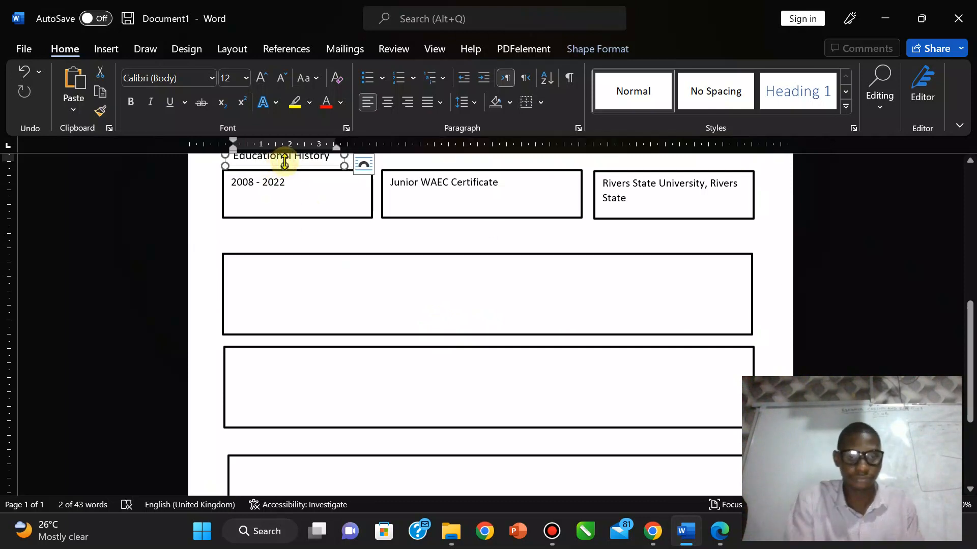
pyautogui.hotkey('ctrl', 'v')
pyautogui.moveTo(308, 176); pyautogui.dragTo(291, 249)
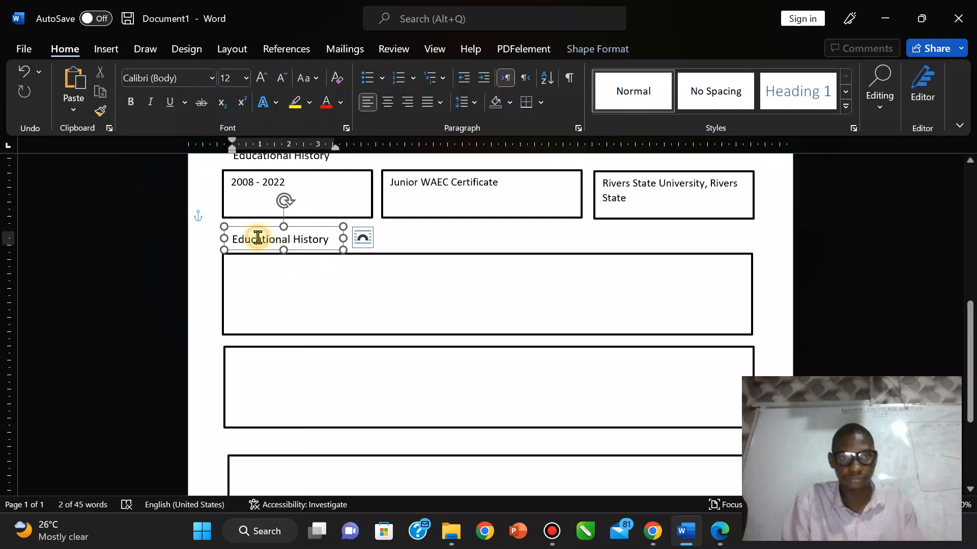
pyautogui.tripleClick(258, 238)
pyautogui.write('Pers')
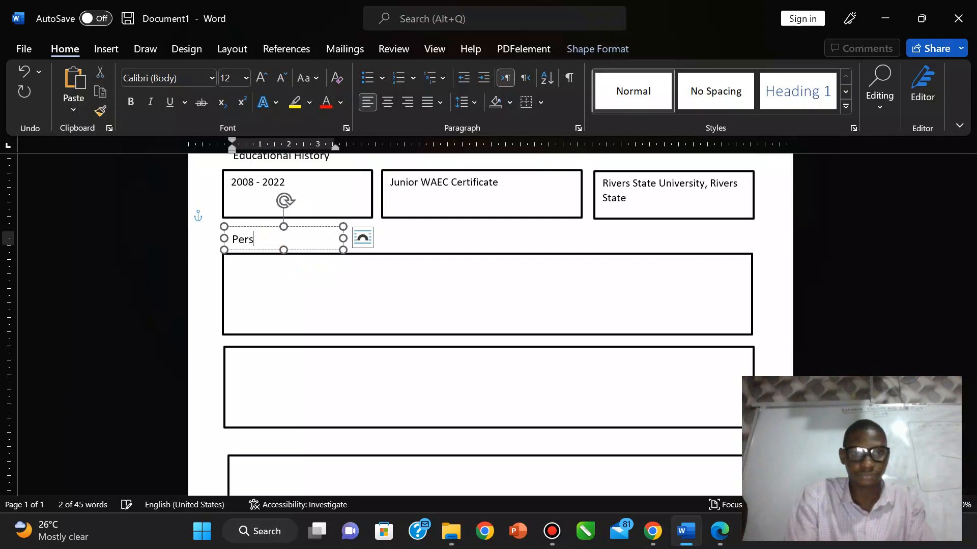
pyautogui.write('onal S')
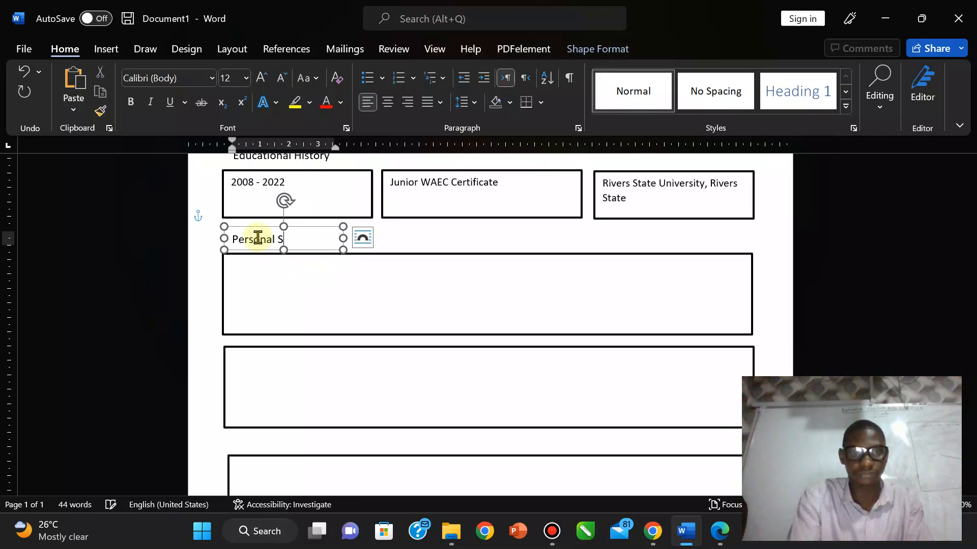
pyautogui.write('kills')
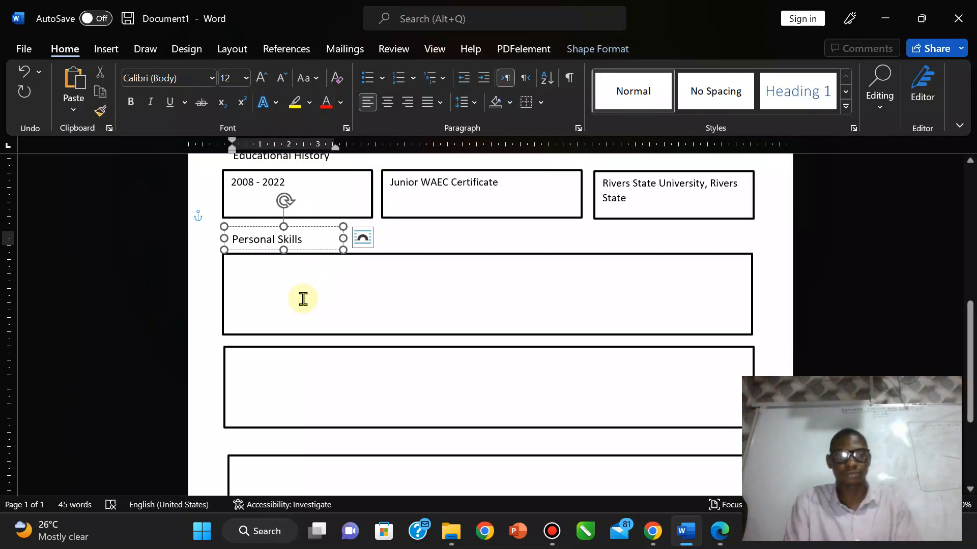
pyautogui.click(303, 299)
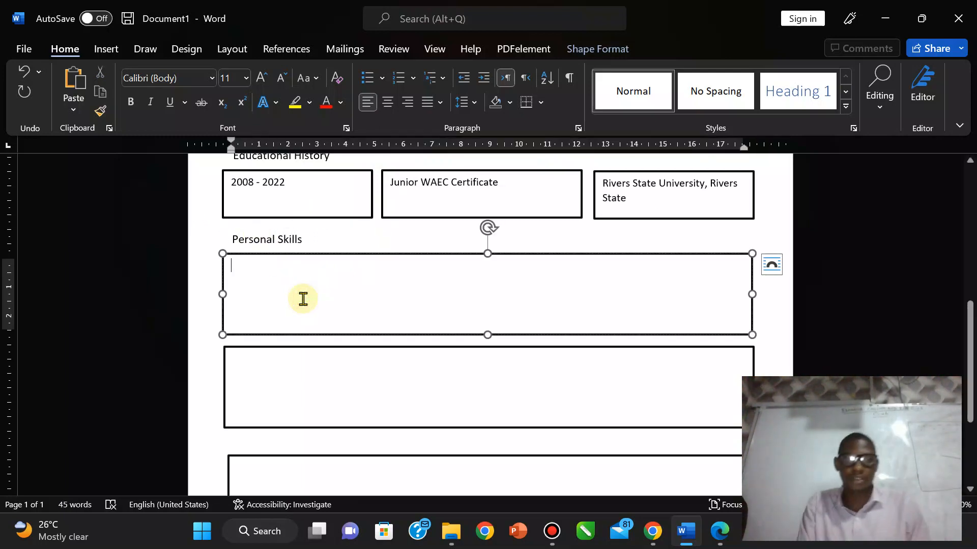
pyautogui.click(719, 531)
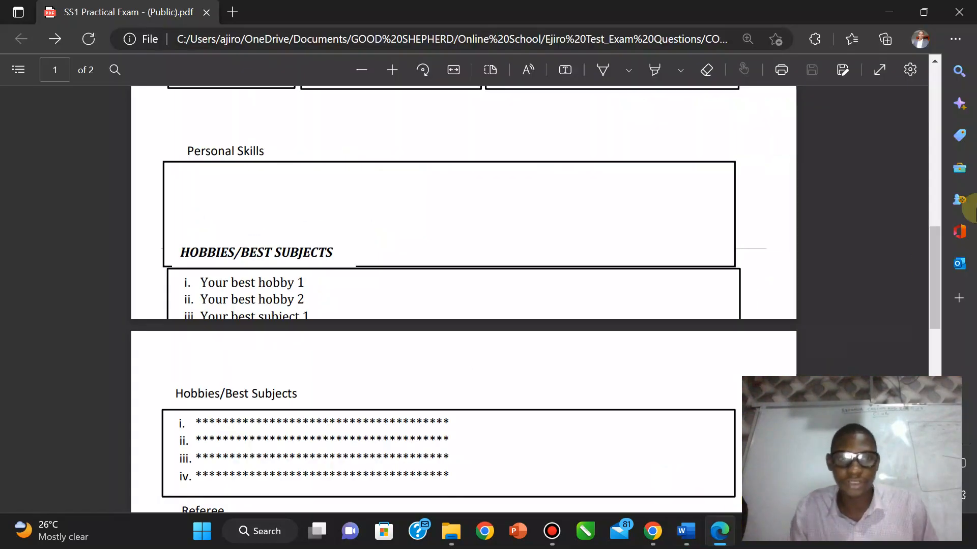
# Step: Read item g of the PDF's APPLICATION instructions on bulleting four personal skills, then return to Word
pyautogui.moveTo(930, 285); pyautogui.dragTo(927, 398)
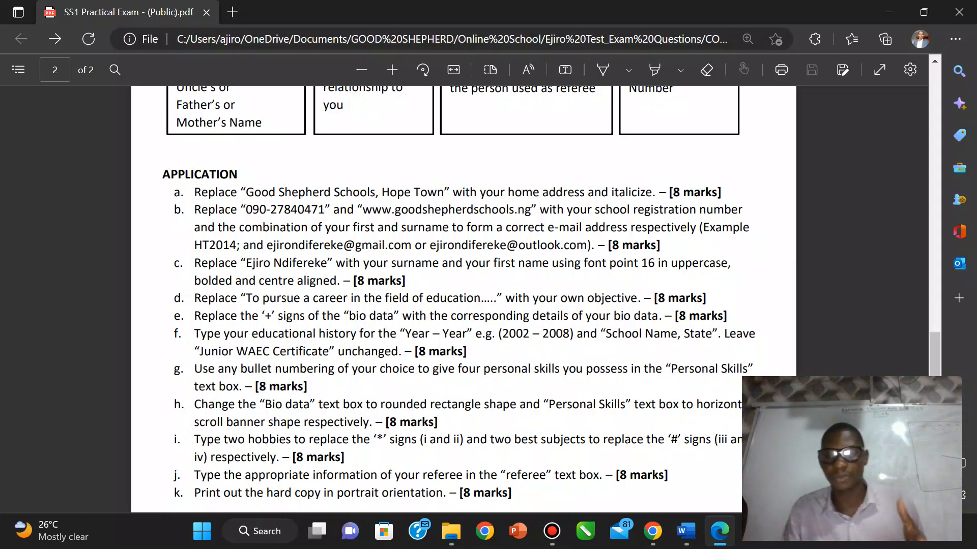
pyautogui.click(686, 531)
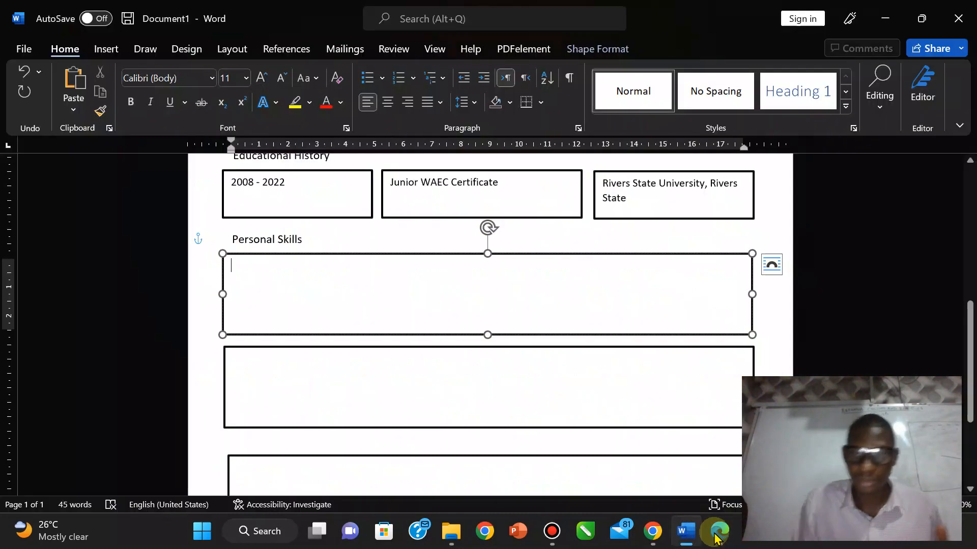
pyautogui.click(717, 533)
pyautogui.click(719, 534)
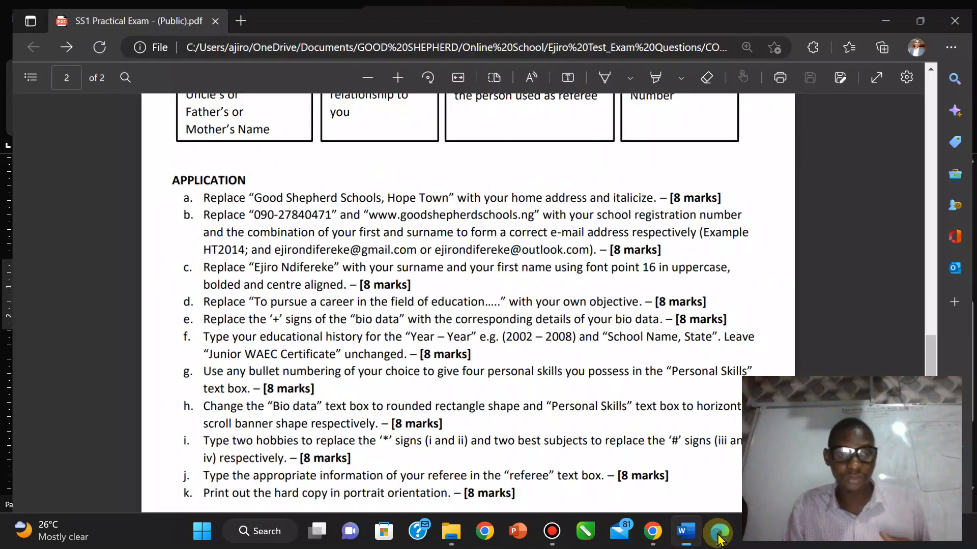
pyautogui.click(719, 534)
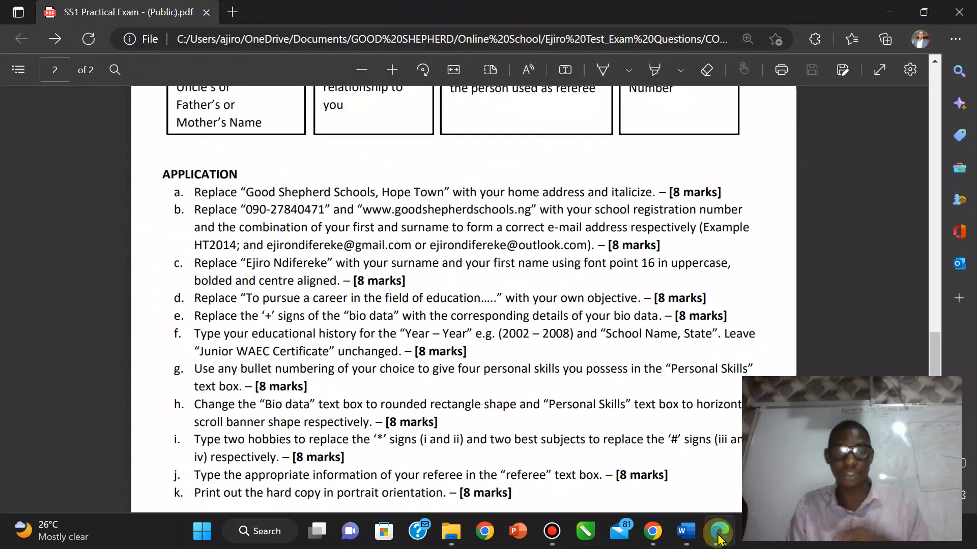
pyautogui.click(719, 534)
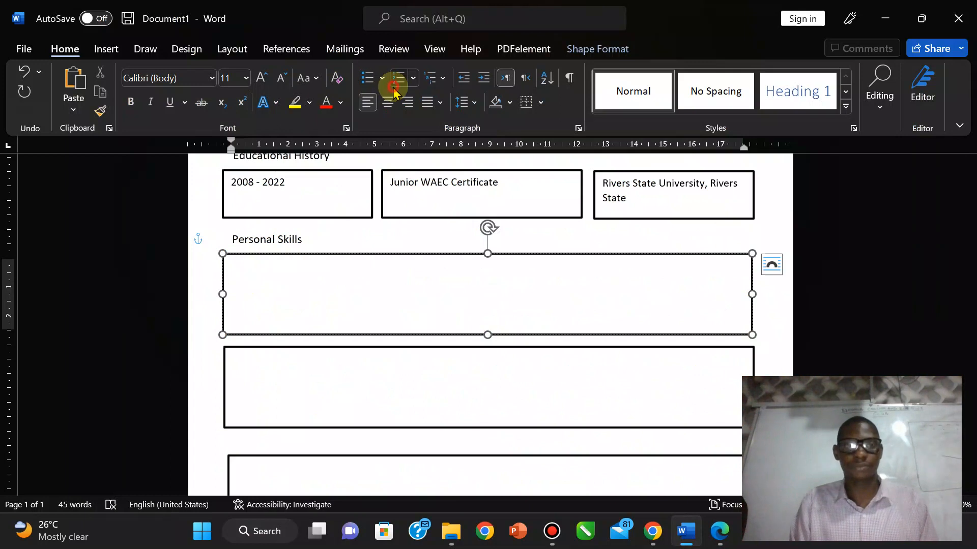
# Step: Enter the numbered skills Teaching, Music, Reading and Making Research in the Personal Skills box
pyautogui.click(398, 77)
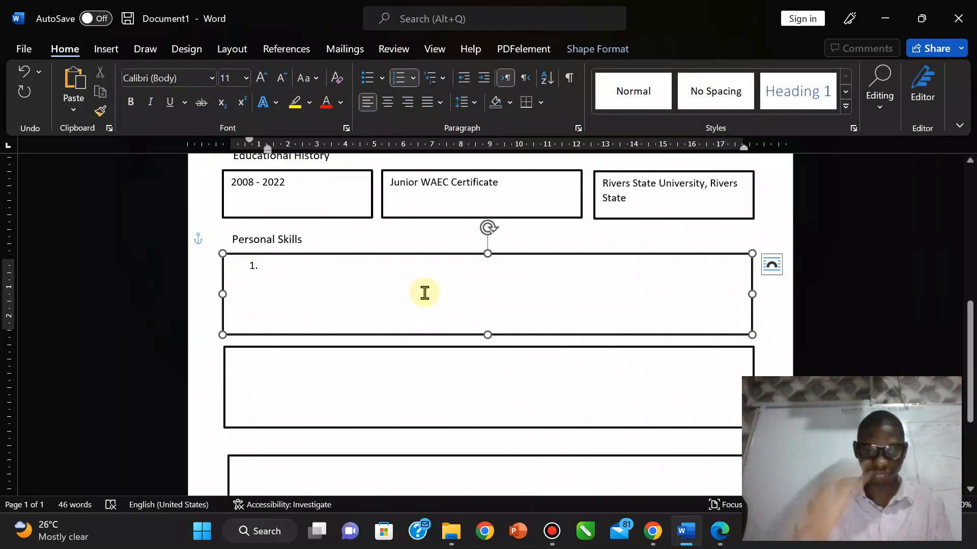
pyautogui.write('Teaching')
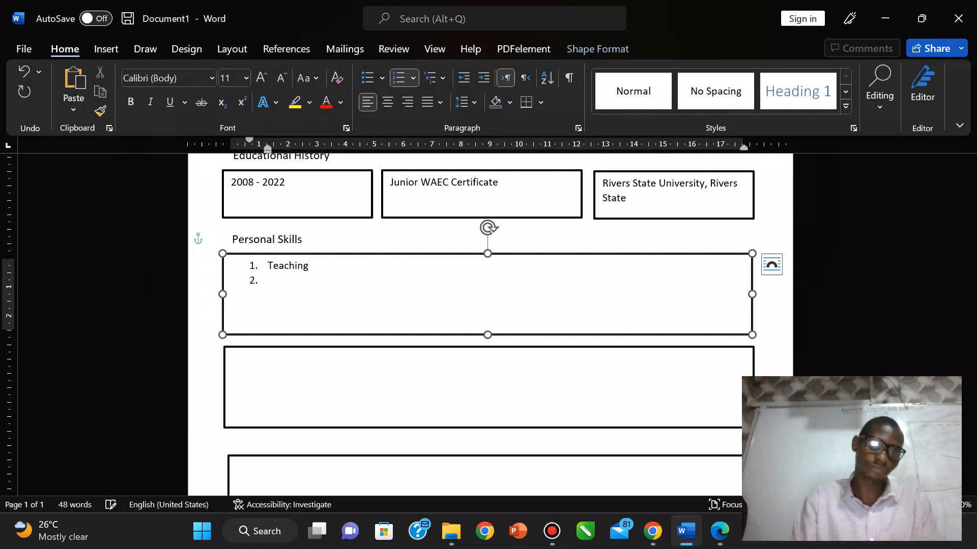
pyautogui.write('Music')
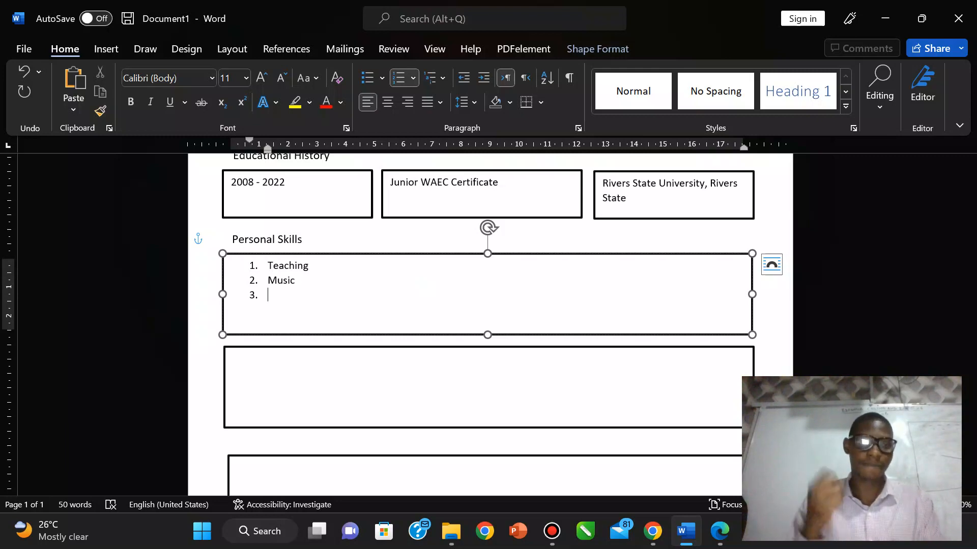
pyautogui.write('Ra')
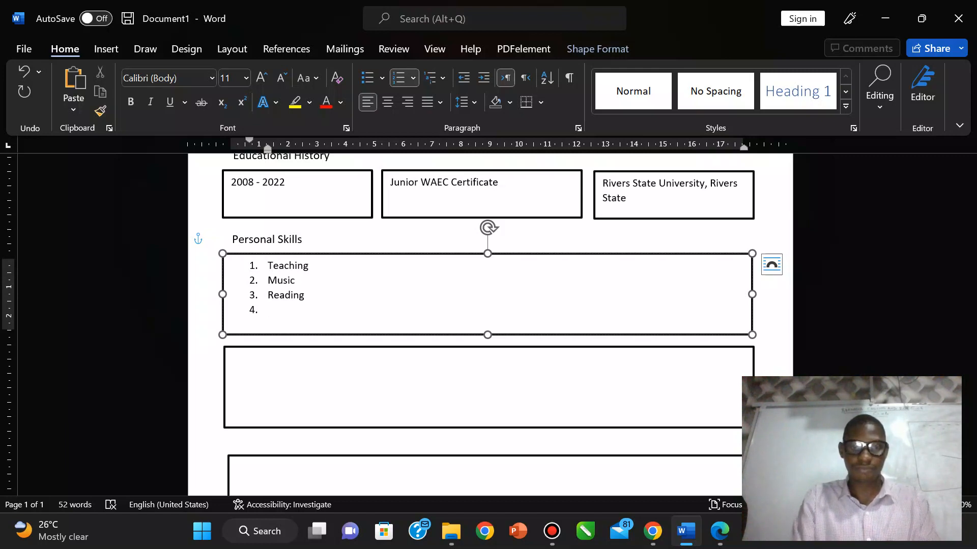
pyautogui.write('Making')
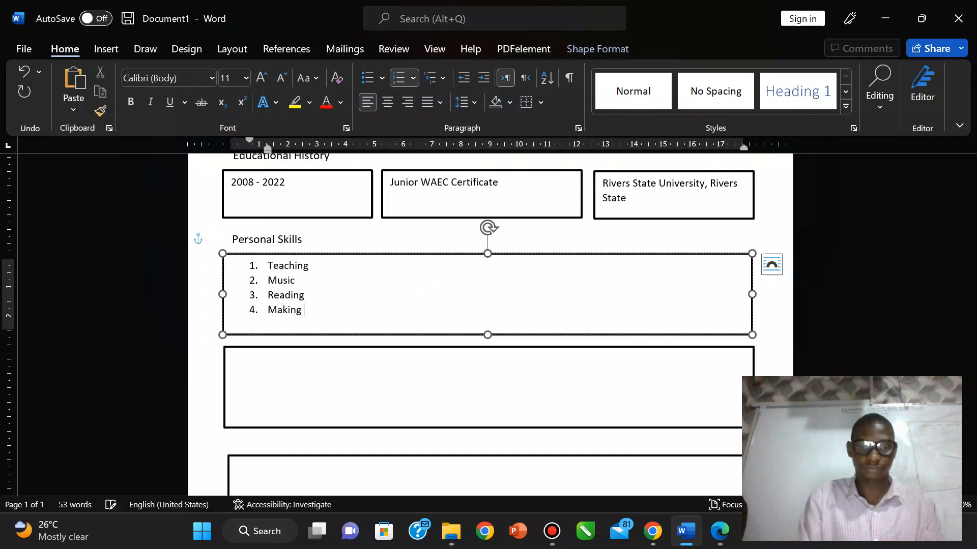
pyautogui.write(' Rea')
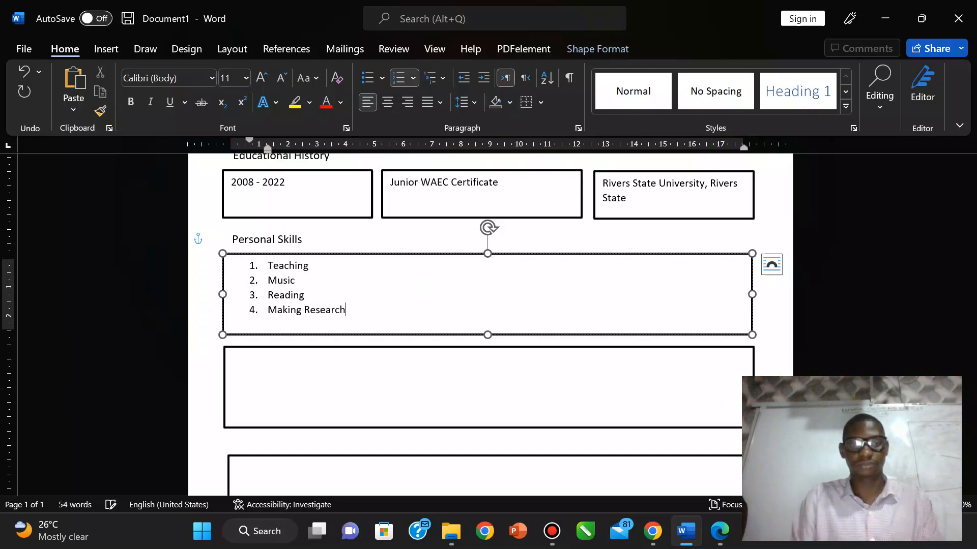
pyautogui.click(770, 344)
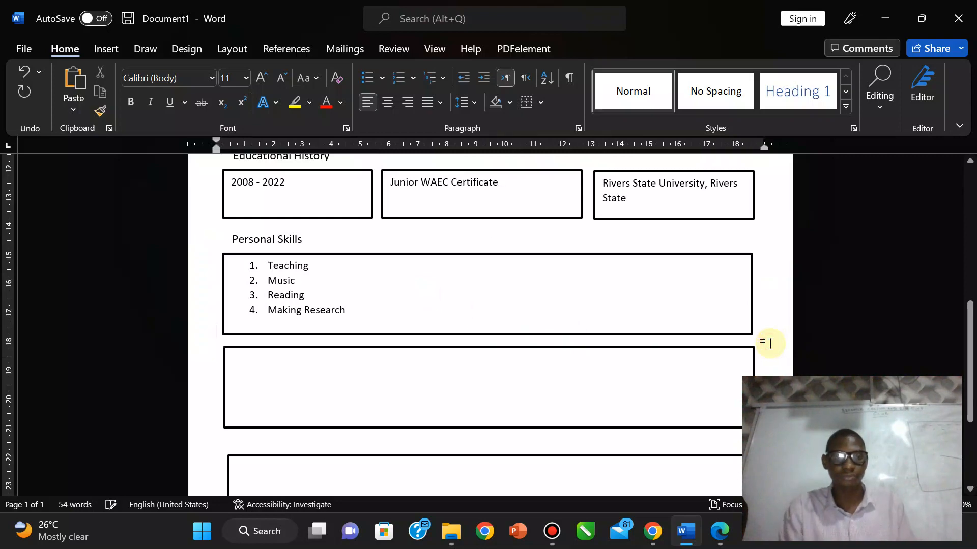
pyautogui.click(719, 531)
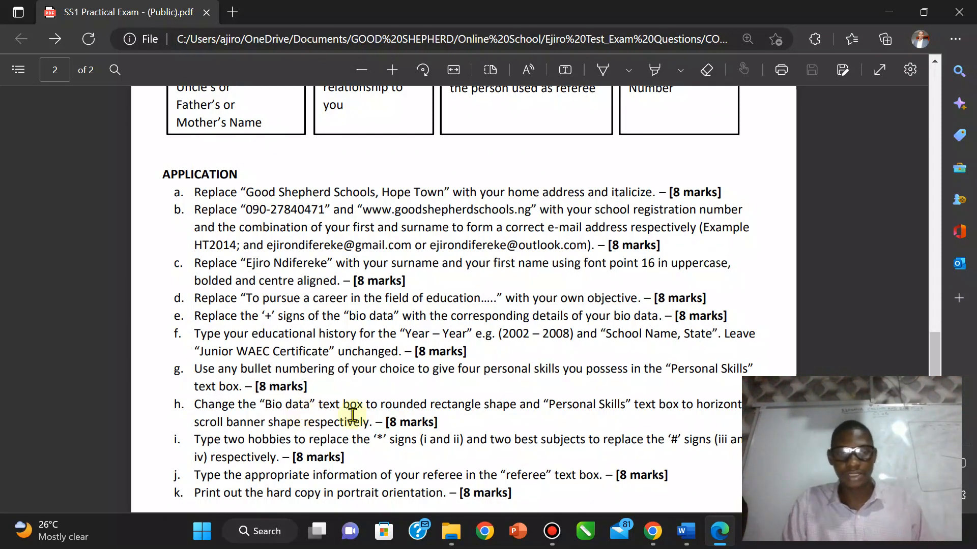
# Step: Select the Bio Data box and bring up its Shape Format options, cancelling an accidental new shape
pyautogui.click(683, 534)
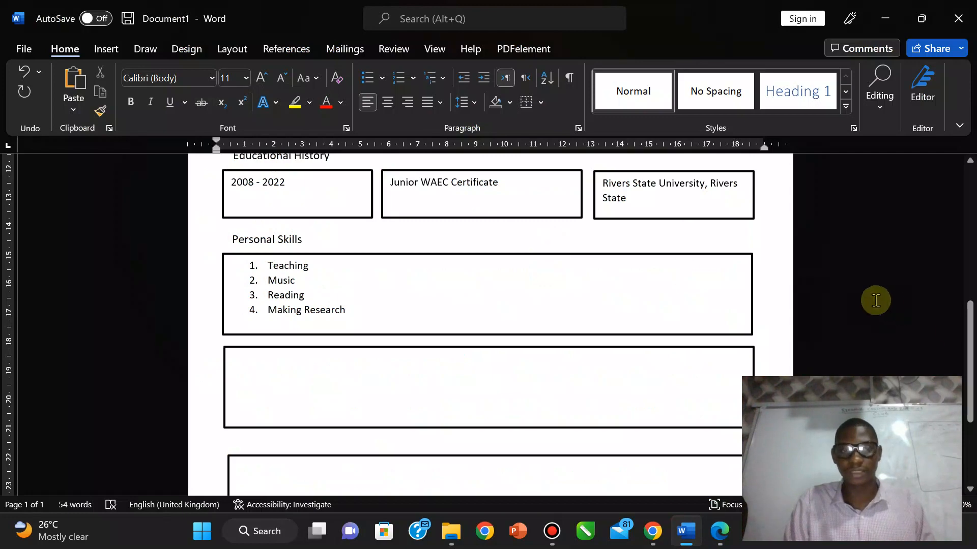
pyautogui.moveTo(969, 338); pyautogui.dragTo(969, 269)
pyautogui.click(532, 275)
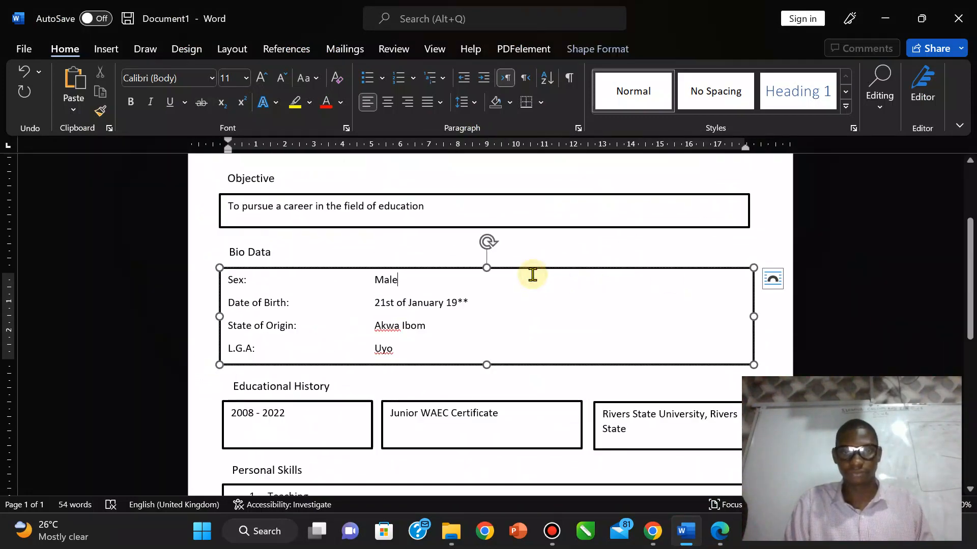
pyautogui.click(584, 48)
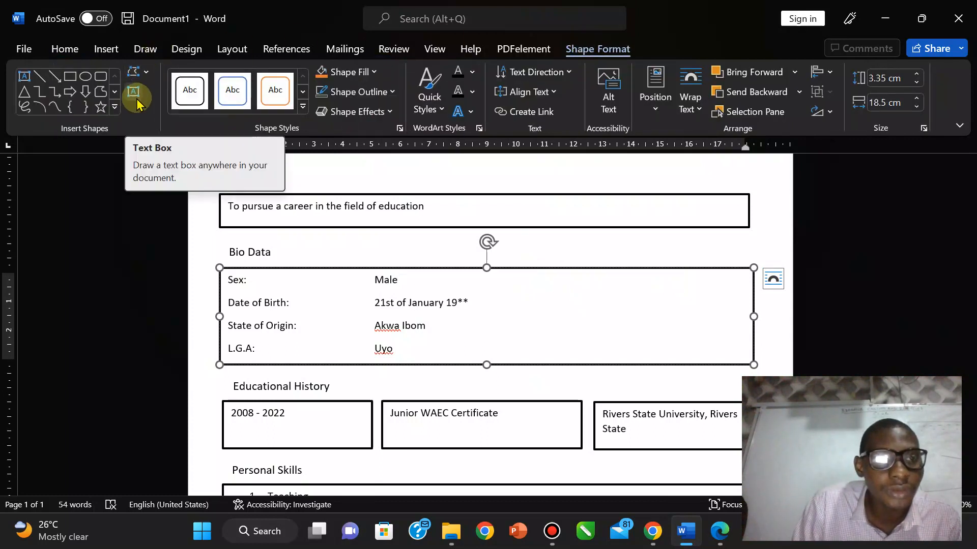
pyautogui.click(102, 83)
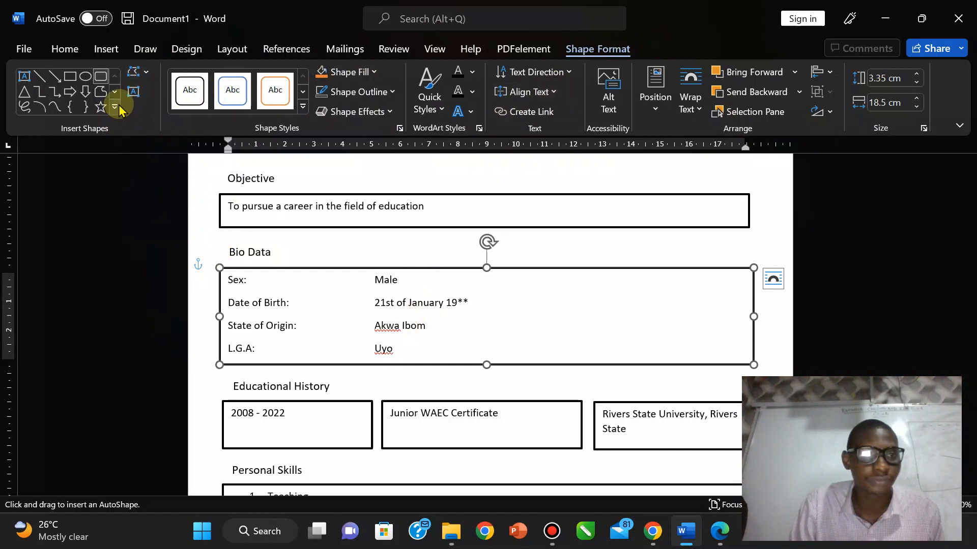
pyautogui.click(114, 229)
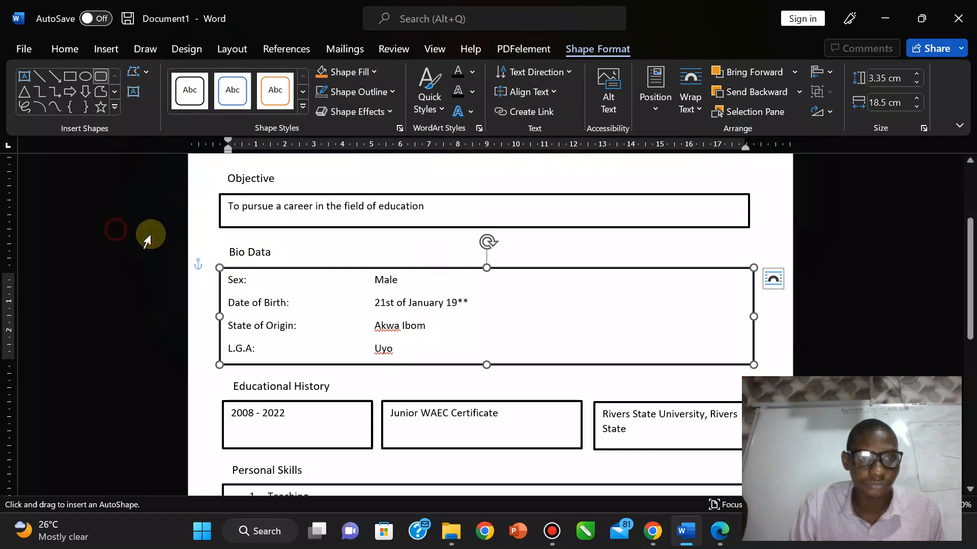
pyautogui.click(244, 274)
pyautogui.rightClick(244, 274)
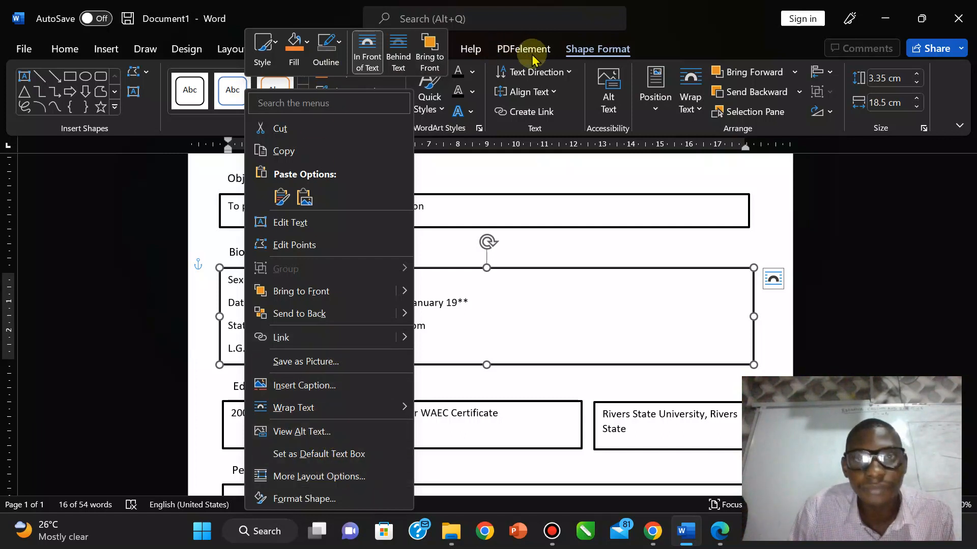
pyautogui.click(590, 51)
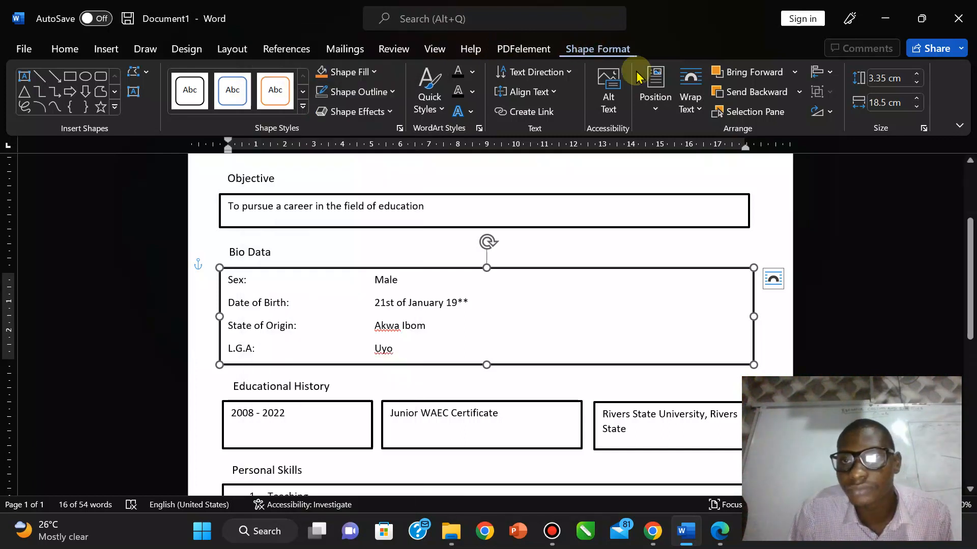
# Step: Change the Bio Data box to a Rounded Rectangle through Edit Shape > Change Shape
pyautogui.click(147, 75)
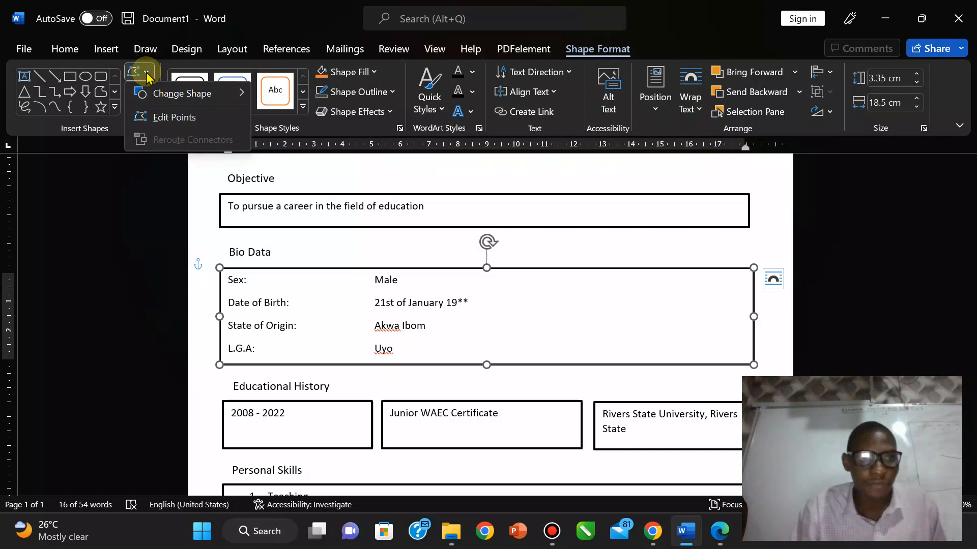
pyautogui.click(147, 75)
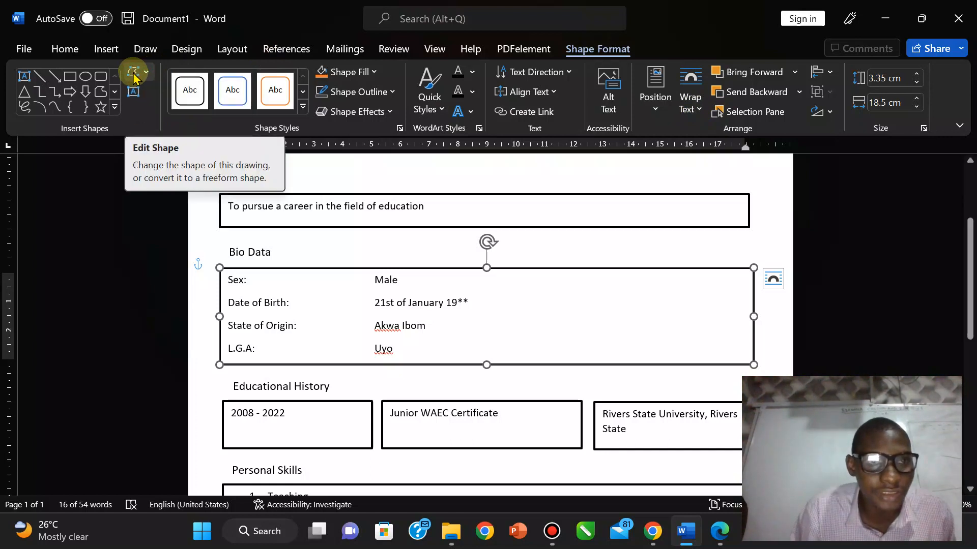
pyautogui.click(148, 76)
pyautogui.moveTo(163, 94)
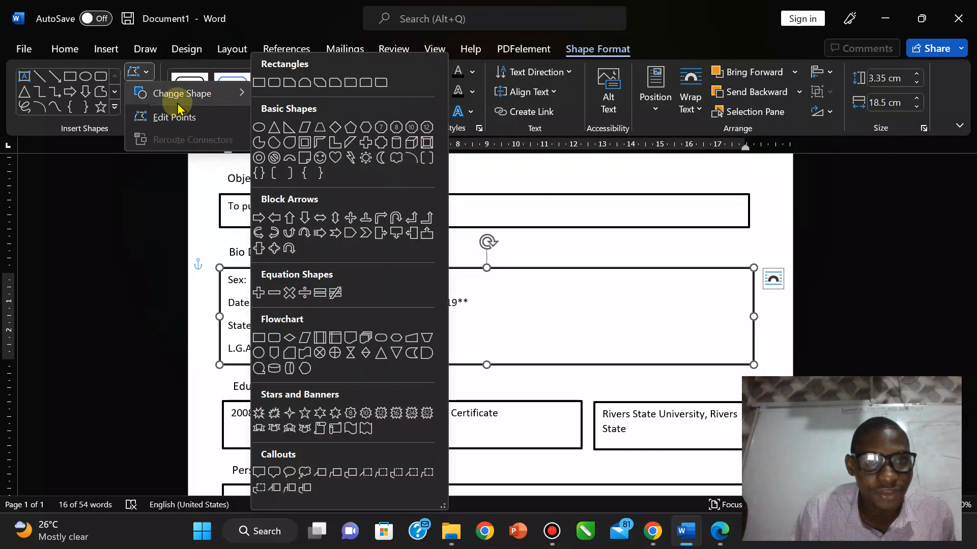
pyautogui.click(275, 83)
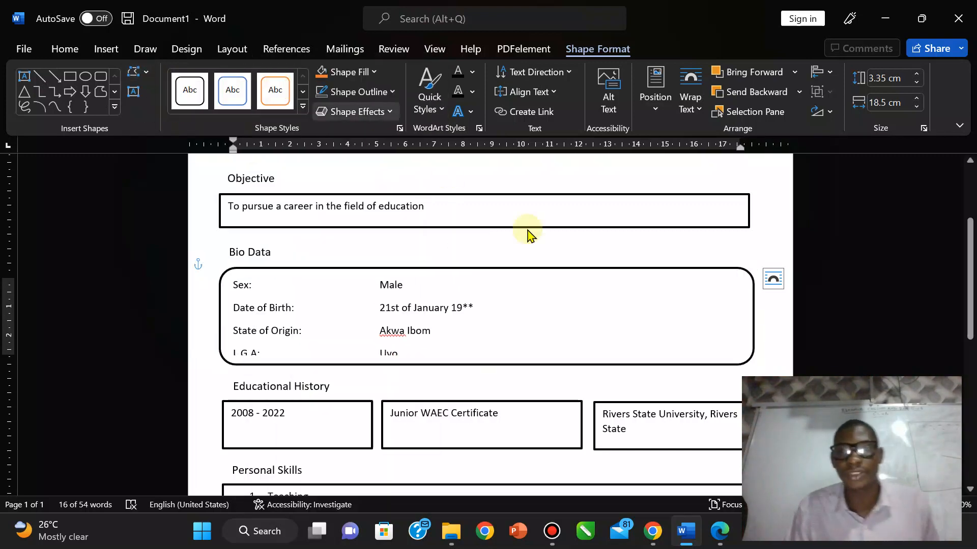
pyautogui.click(558, 239)
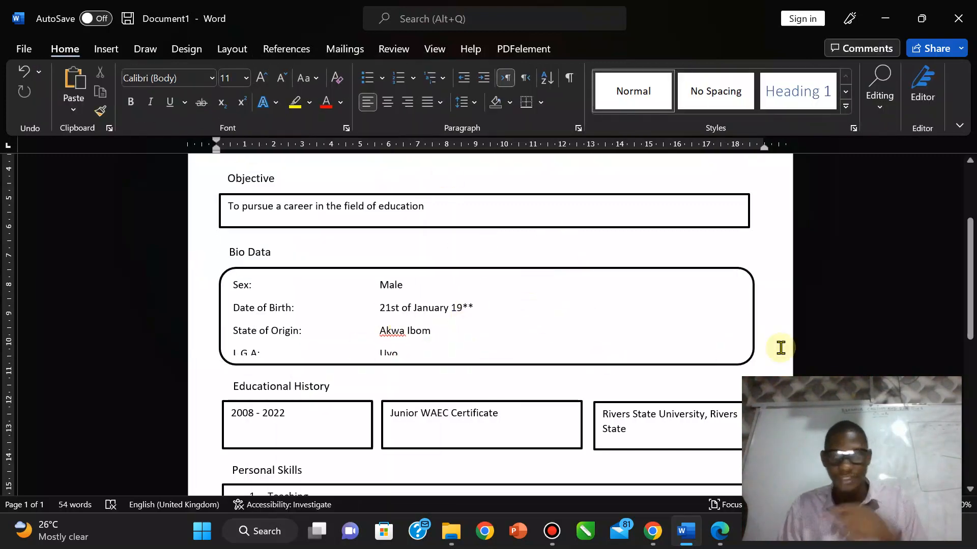
# Step: Change the Personal Skills box's shape to Scroll: Horizontal after rechecking the exam instructions
pyautogui.moveTo(969, 287); pyautogui.dragTo(970, 338)
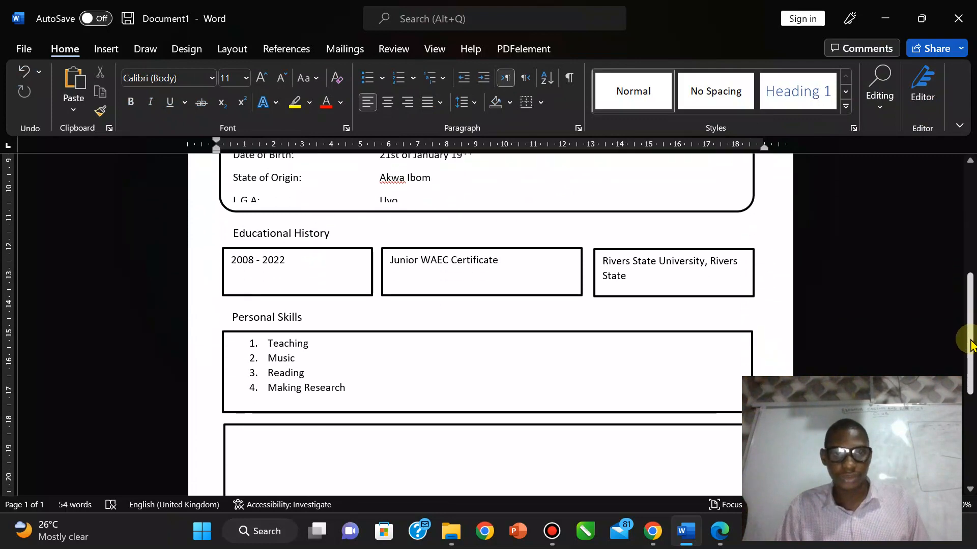
pyautogui.click(720, 532)
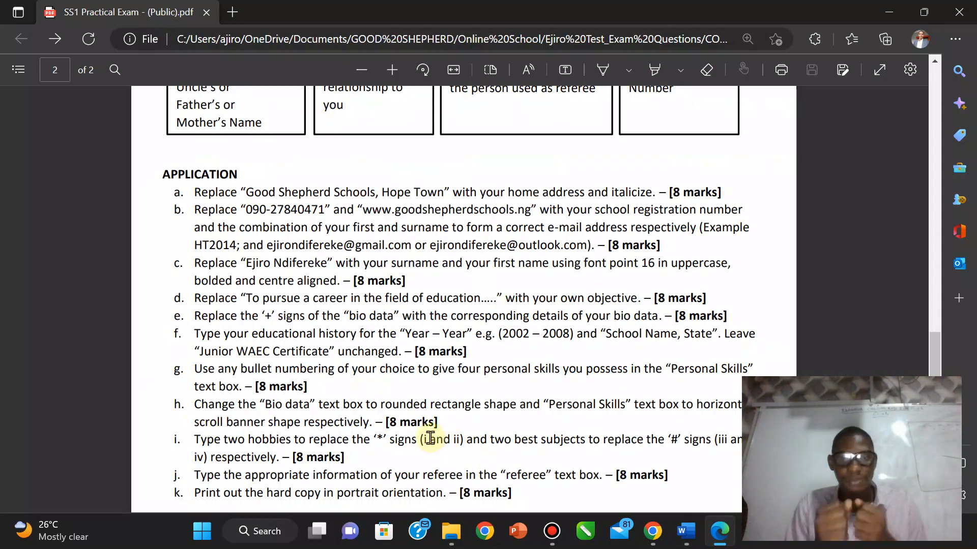
pyautogui.click(686, 531)
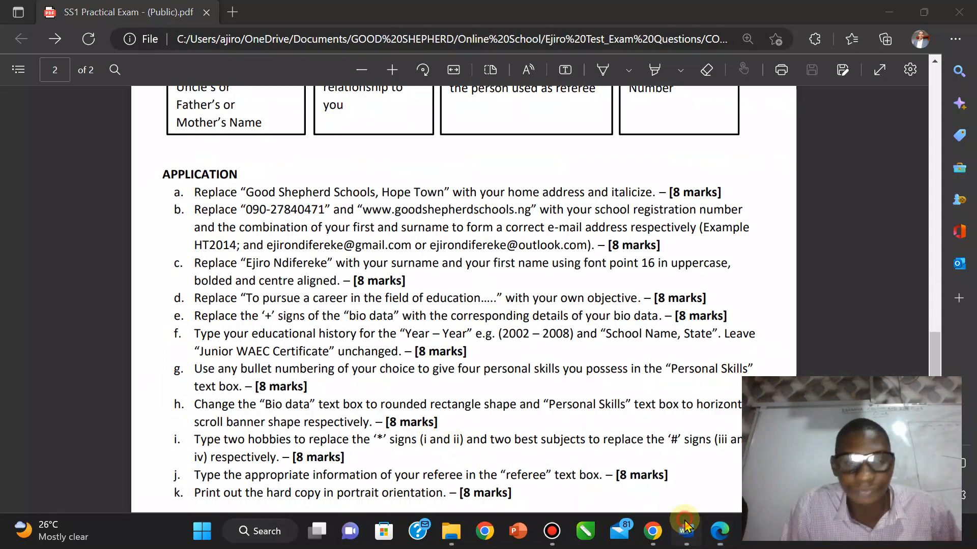
pyautogui.click(269, 337)
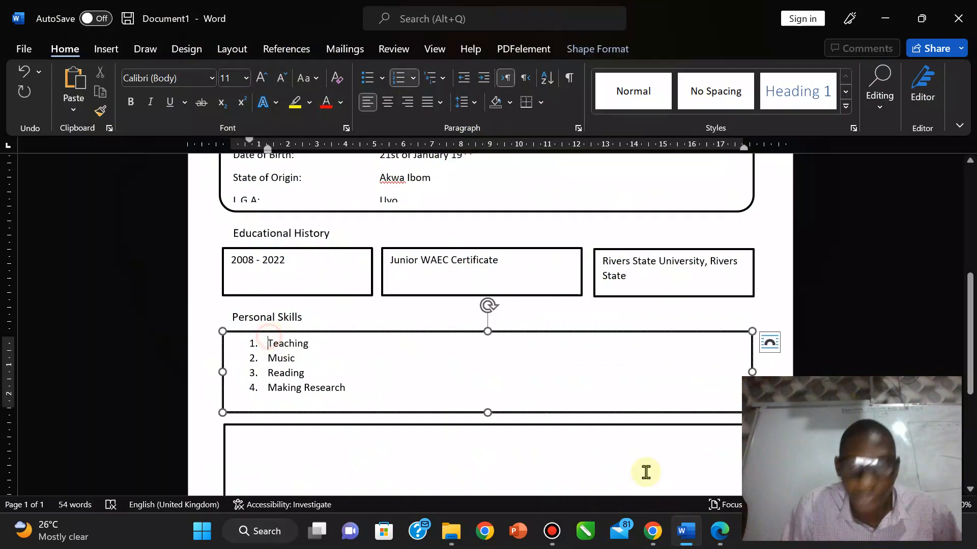
pyautogui.click(720, 533)
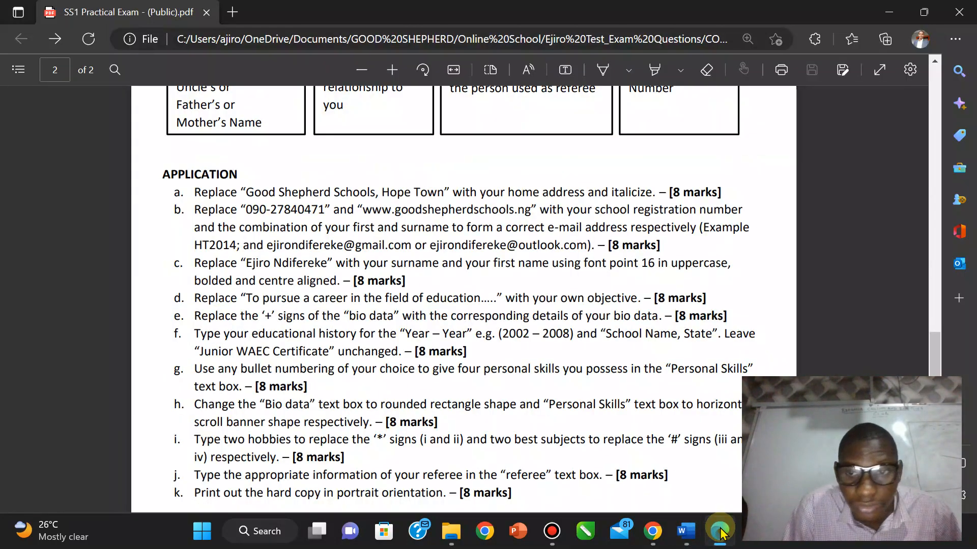
pyautogui.click(720, 532)
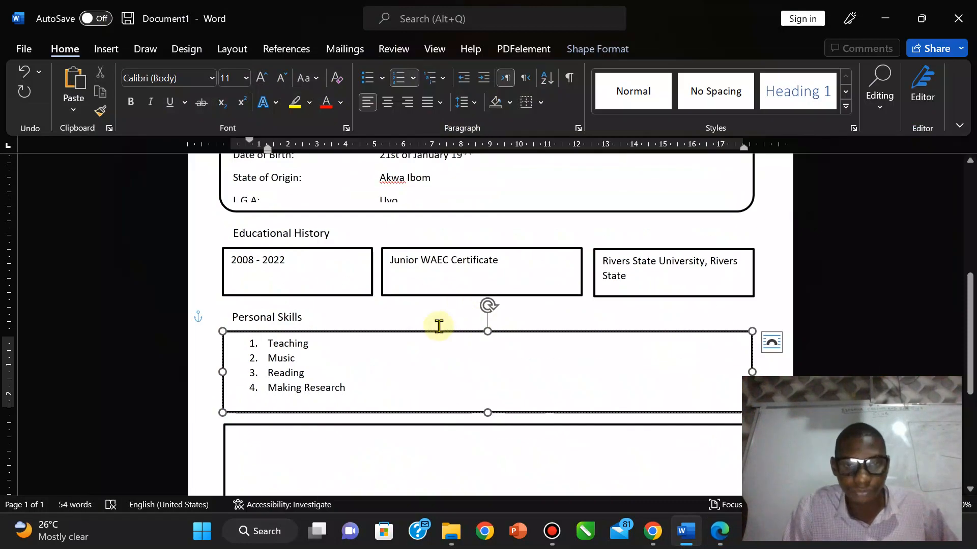
pyautogui.click(617, 48)
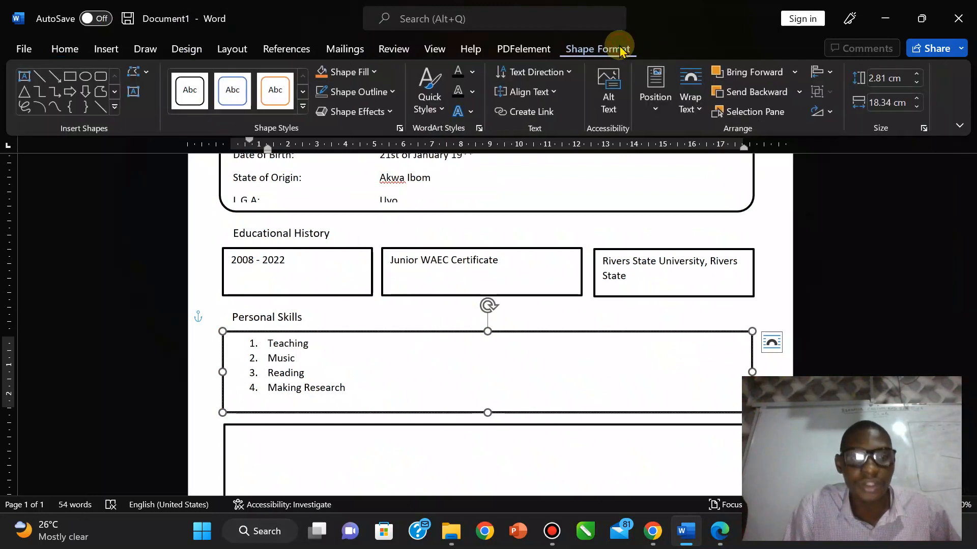
pyautogui.click(139, 72)
pyautogui.moveTo(183, 101)
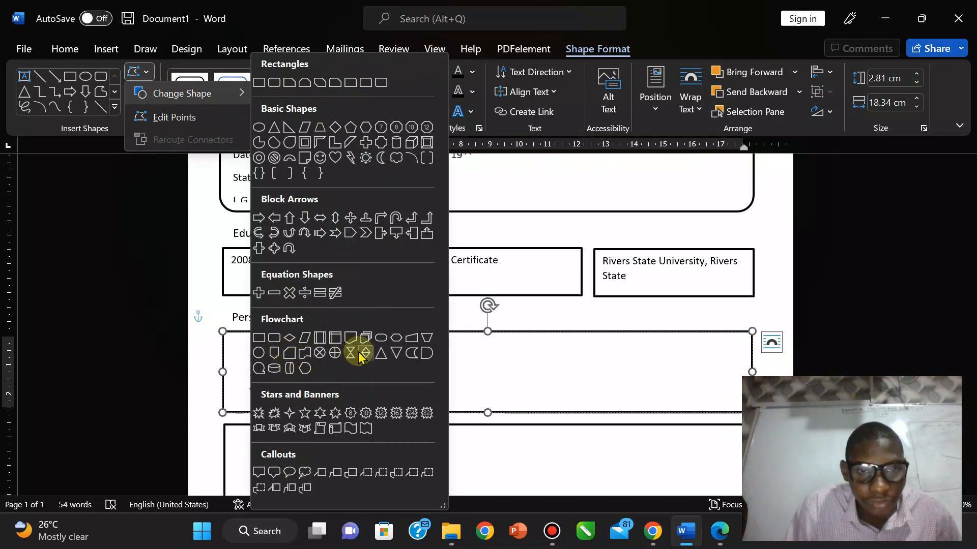
pyautogui.click(336, 429)
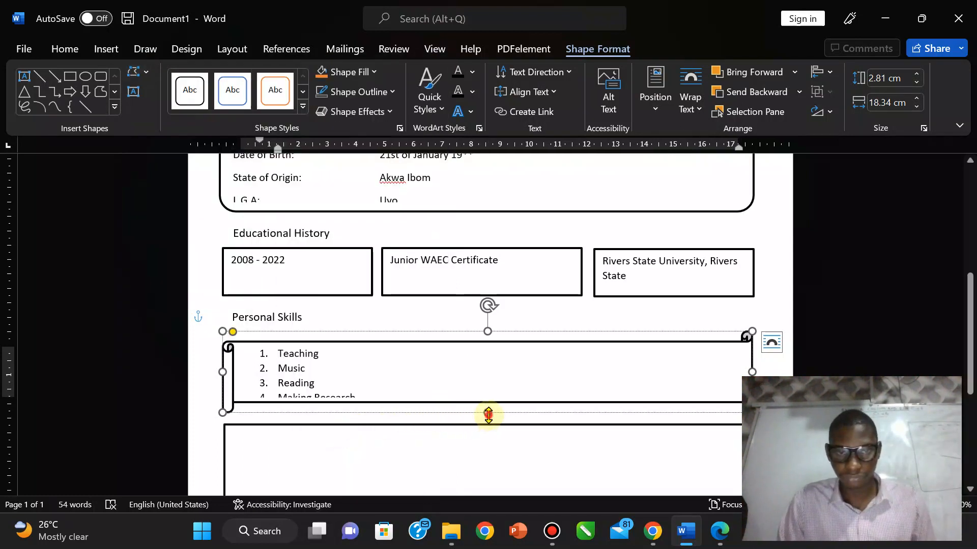
# Step: Stretch the scroll to 3.39 cm tall so Making Research shows, moving the empty box below further down
pyautogui.moveTo(488, 415); pyautogui.dragTo(489, 426)
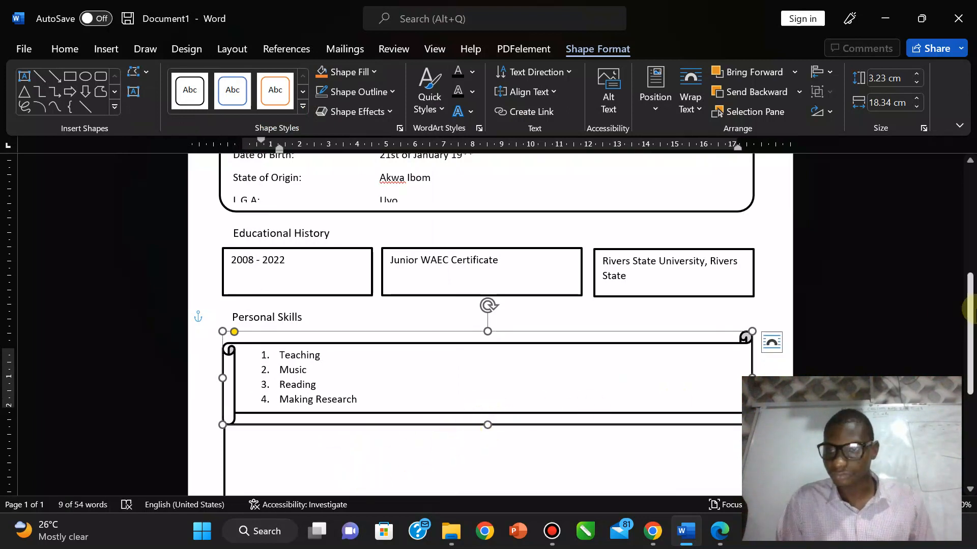
pyautogui.scroll(-3, 971, 318)
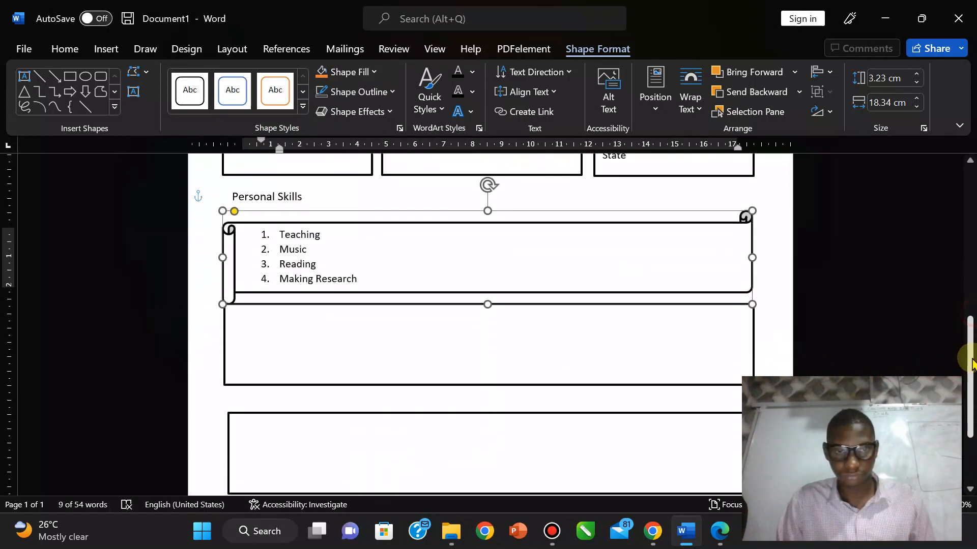
pyautogui.click(618, 374)
pyautogui.moveTo(601, 381); pyautogui.dragTo(600, 399)
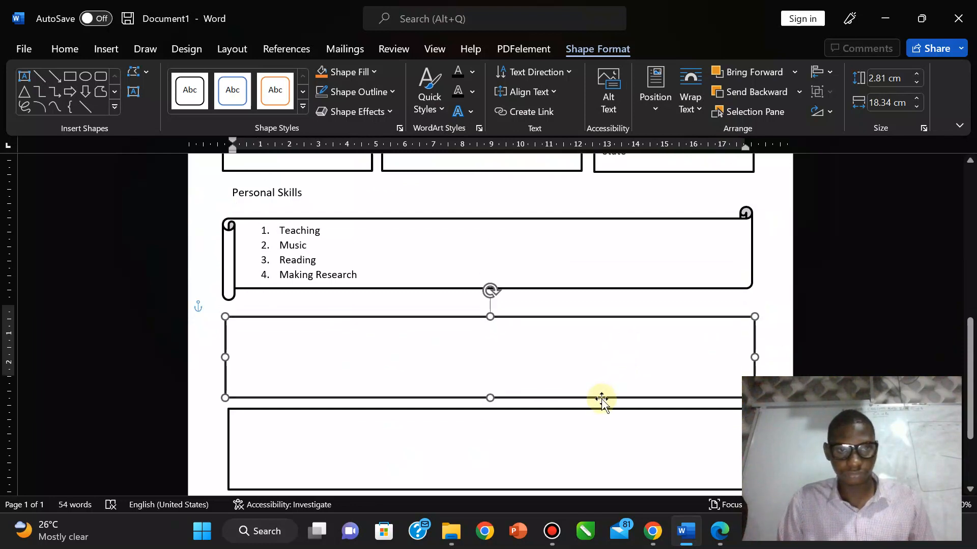
pyautogui.click(554, 283)
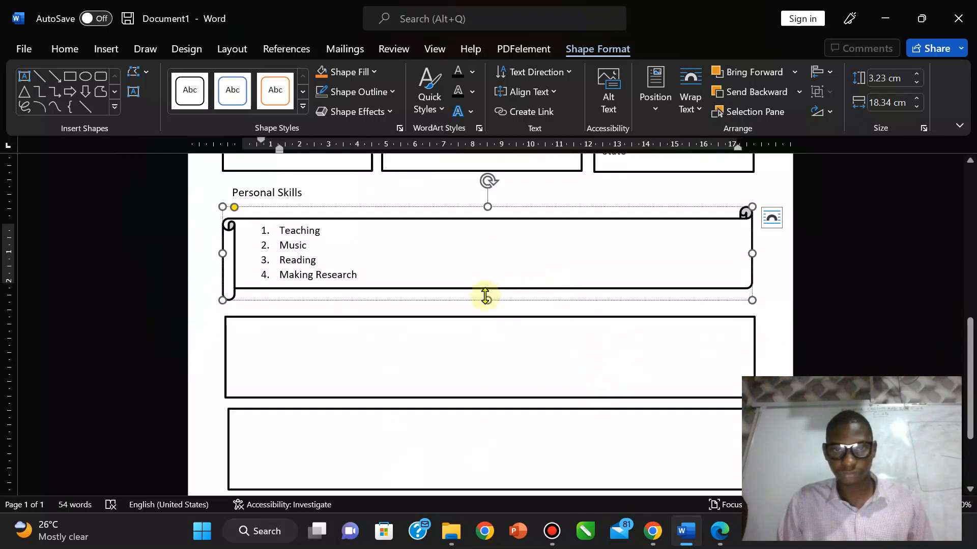
pyautogui.moveTo(487, 300); pyautogui.dragTo(487, 305)
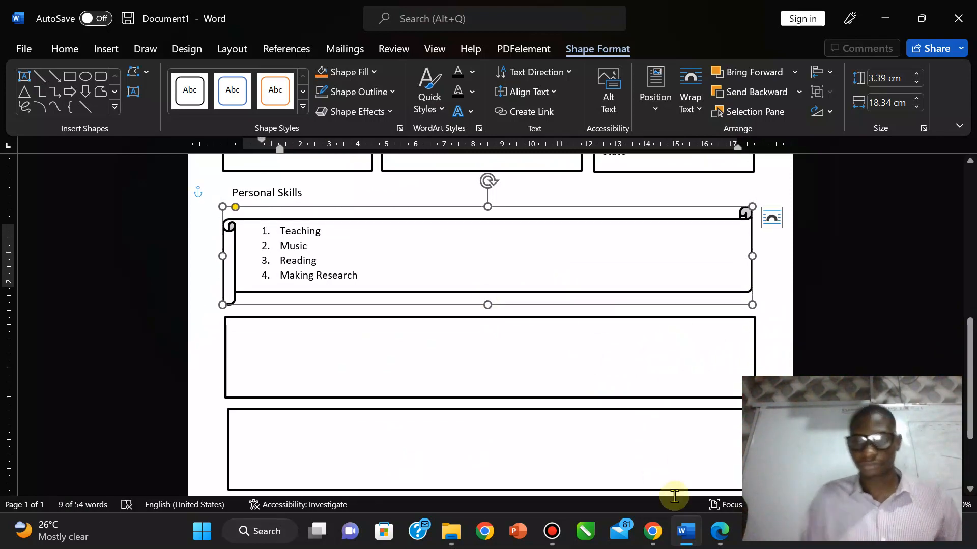
pyautogui.click(720, 531)
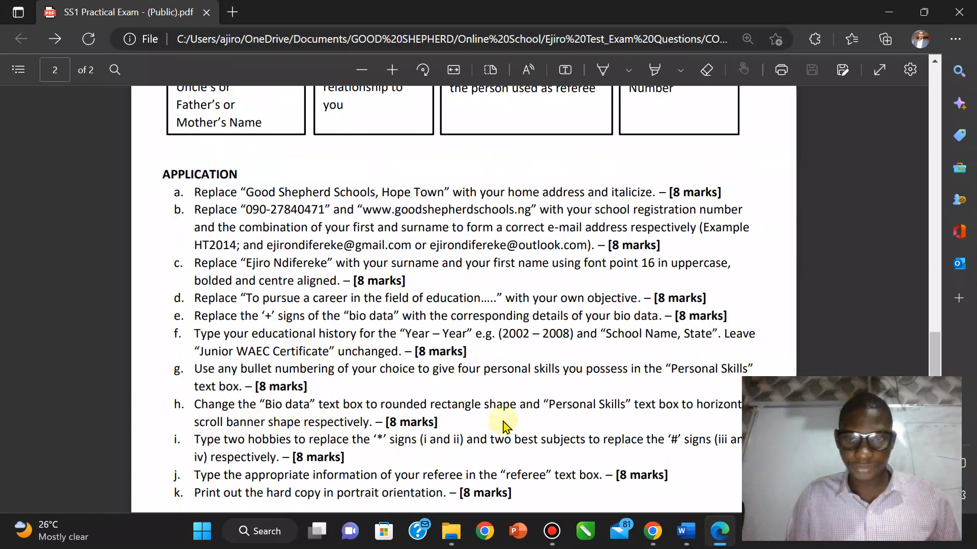
# Step: In the exam PDF, highlight the HOBBIES/BEST SUBJECTS heading and move on to page 2's Hobbies and Referee boxes
pyautogui.scroll(-3, 518, 407)
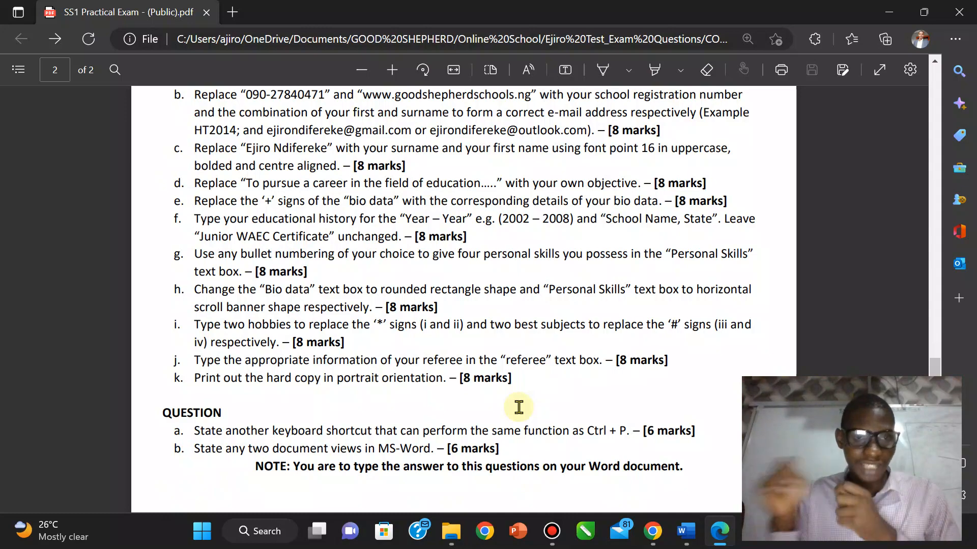
pyautogui.click(690, 538)
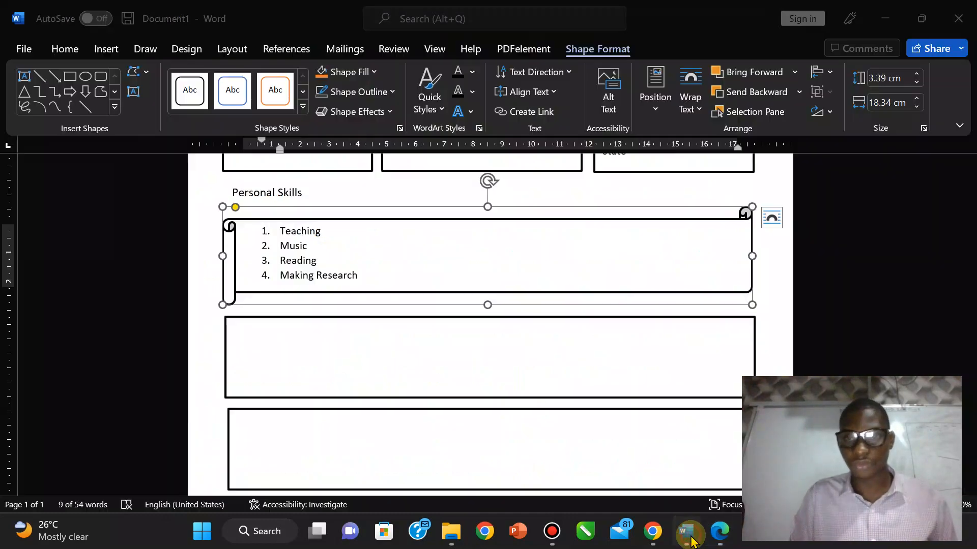
pyautogui.click(720, 531)
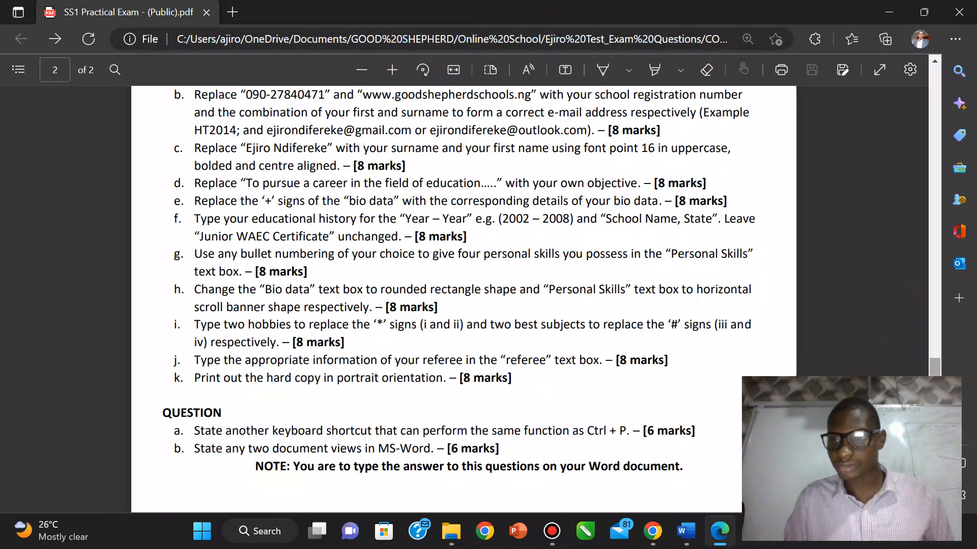
pyautogui.scroll(20, 922, 280)
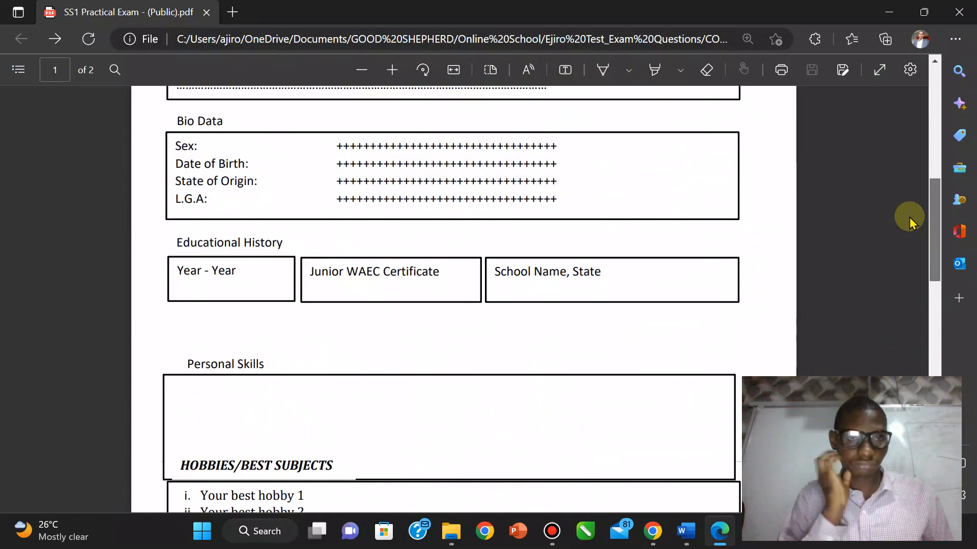
pyautogui.scroll(-4, 910, 222)
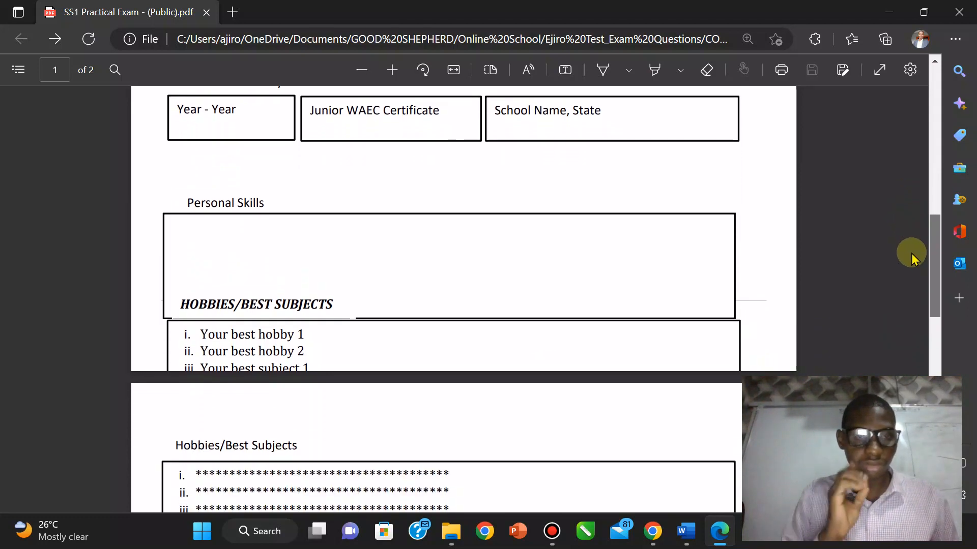
pyautogui.scroll(-1, 911, 258)
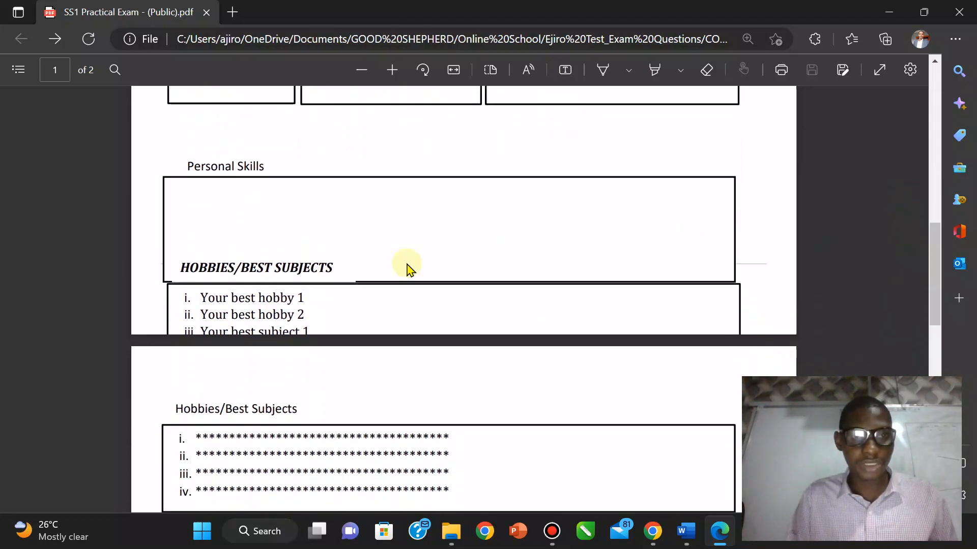
pyautogui.moveTo(183, 265); pyautogui.dragTo(341, 261)
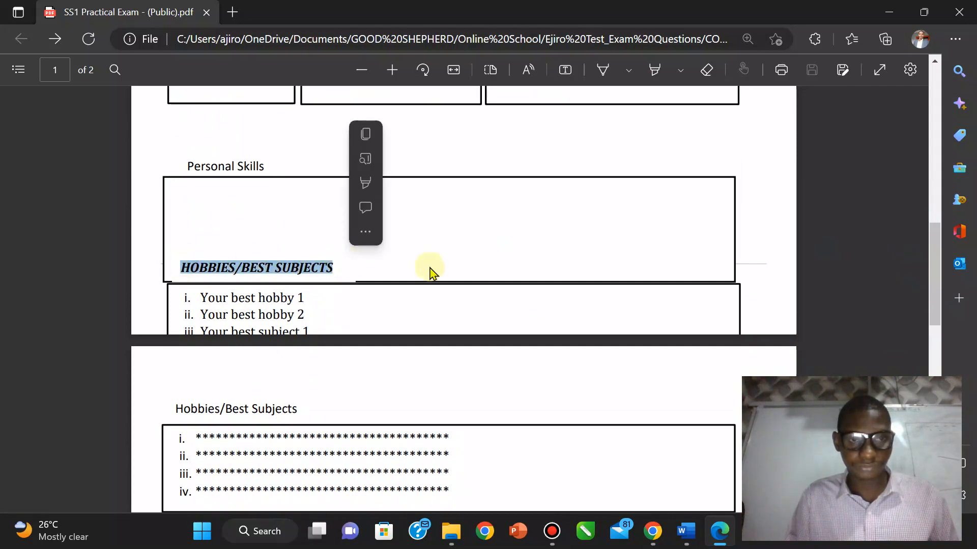
pyautogui.moveTo(930, 274)
pyautogui.mouseDown()
pyautogui.moveTo(938, 315)
pyautogui.moveTo(933, 289)
pyautogui.mouseUp()
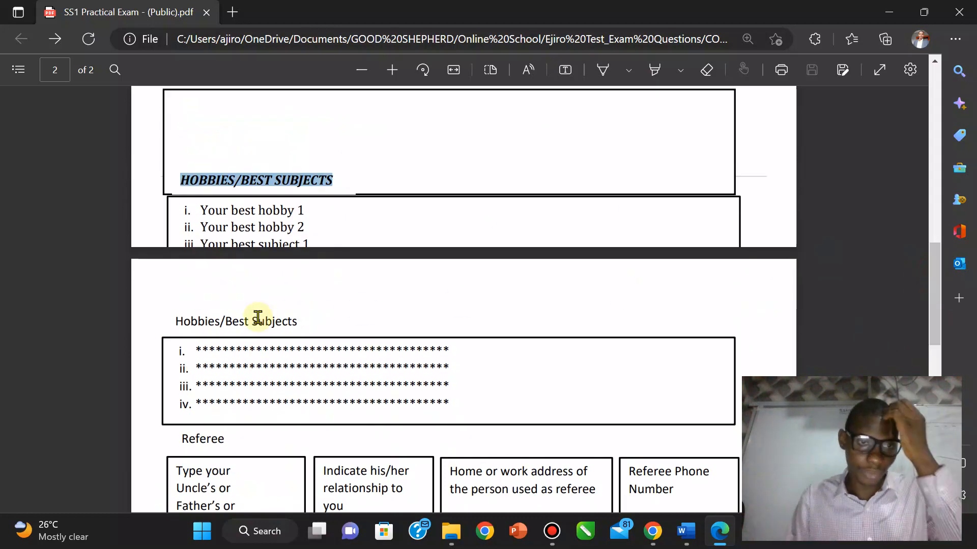
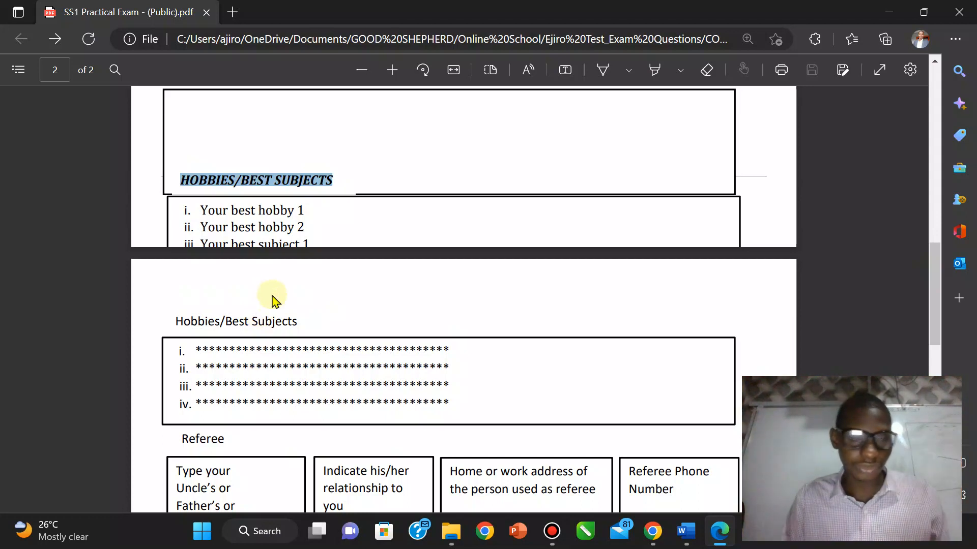
# Step: Highlight the HOBBIES/BEST SUBJECTS heading in the exam PDF, then go back to the Word CV
pyautogui.click(237, 233)
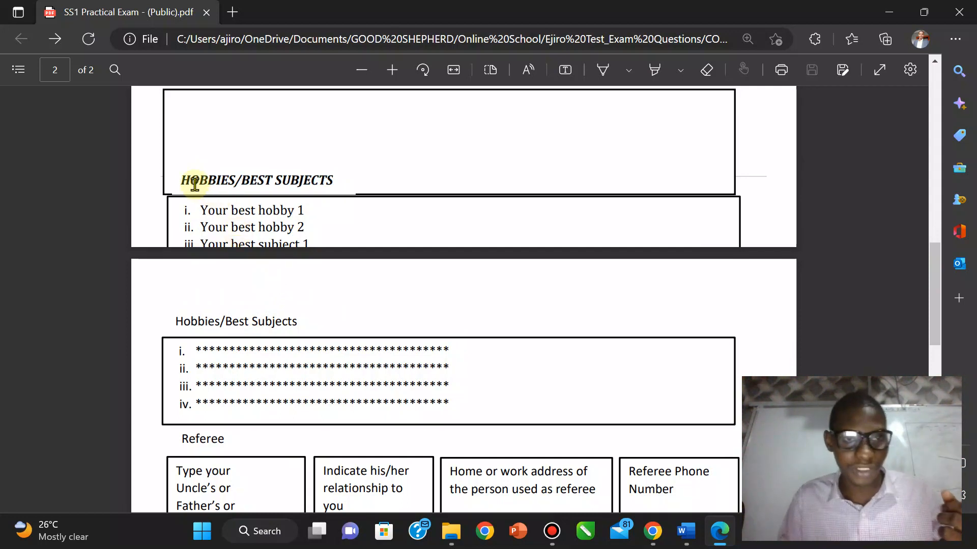
pyautogui.moveTo(183, 180); pyautogui.dragTo(330, 182)
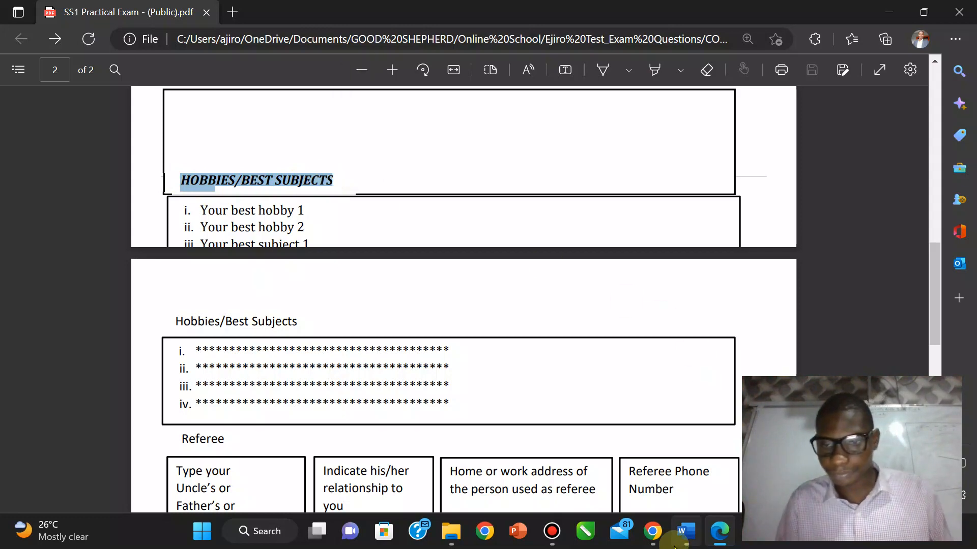
pyautogui.click(686, 531)
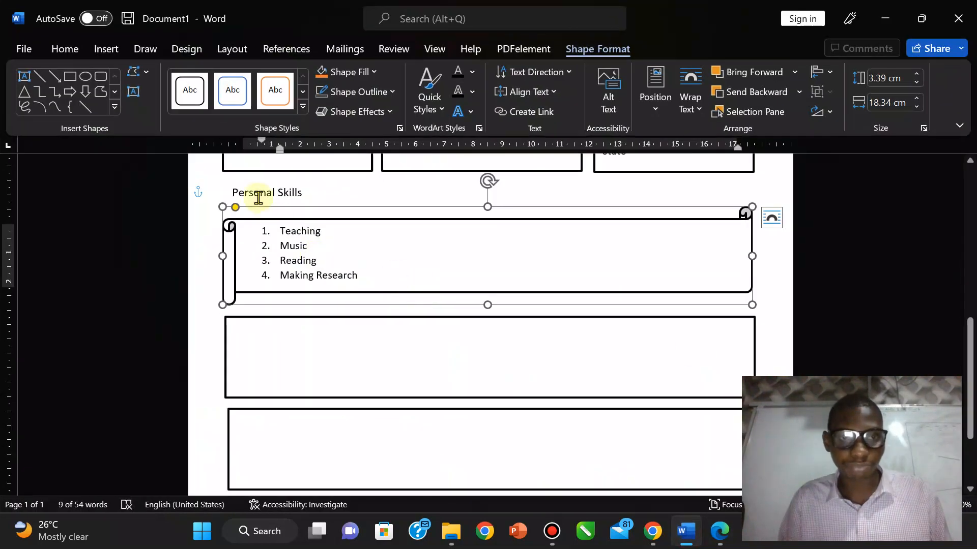
# Step: Adjust blank lines above the four small boxes until the third box sits back in line
pyautogui.click(259, 195)
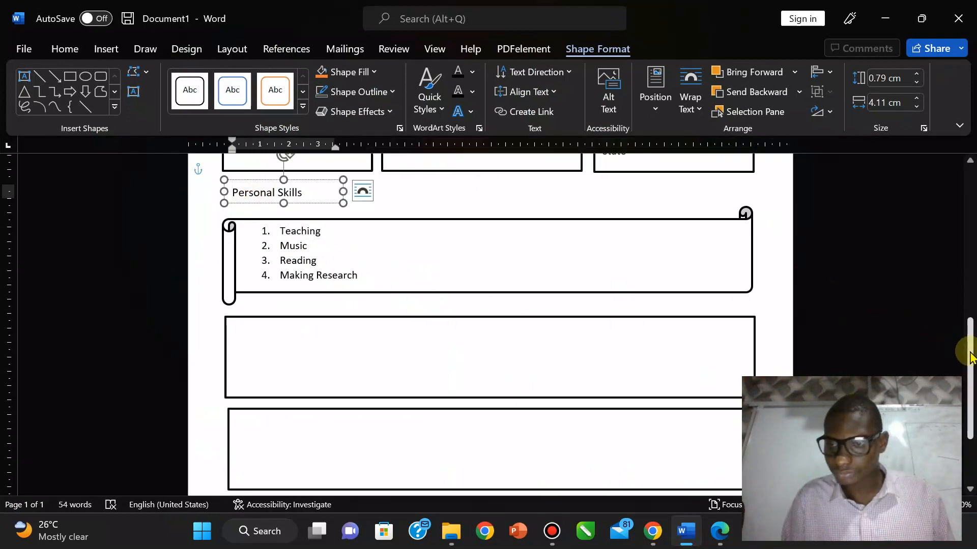
pyautogui.moveTo(970, 354); pyautogui.dragTo(968, 410)
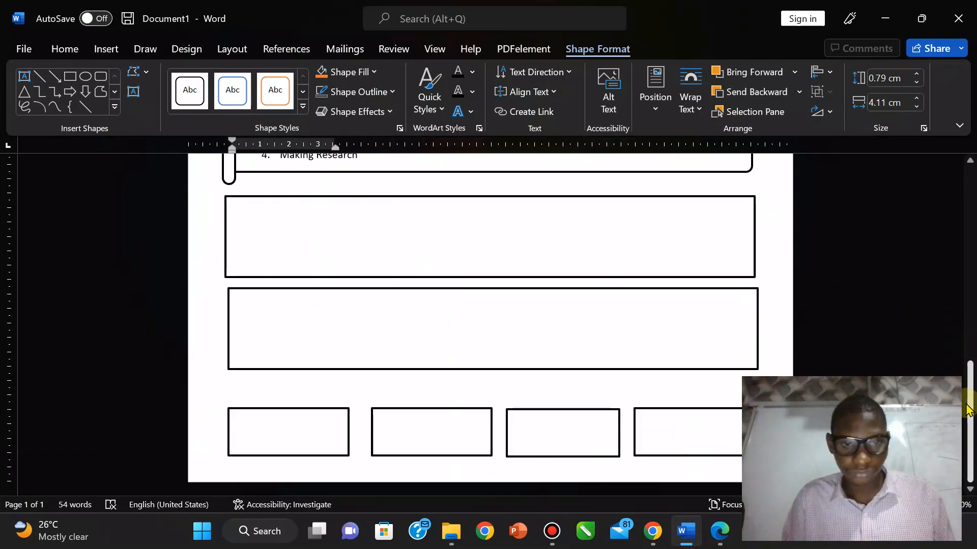
pyautogui.click(254, 391)
pyautogui.press('Return')
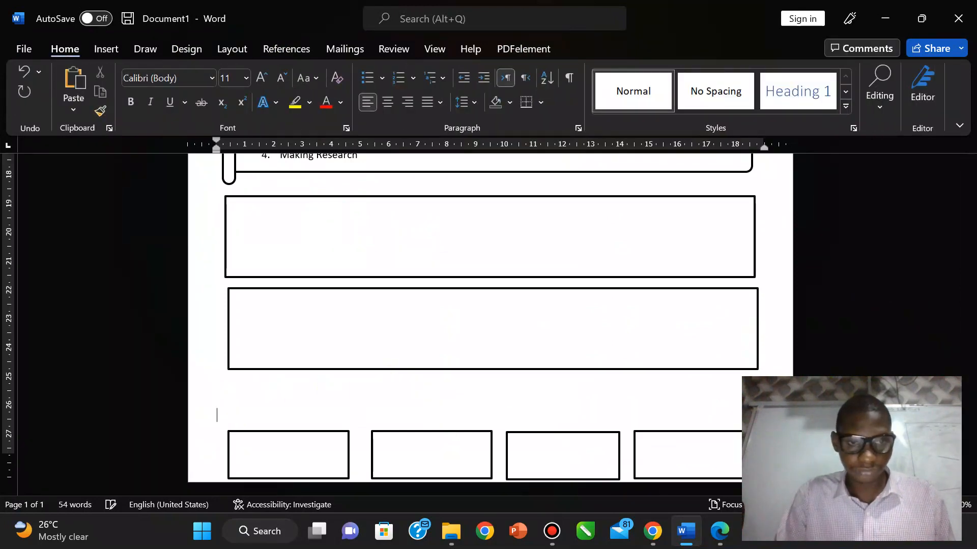
pyautogui.hotkey('ctrl', 'z')
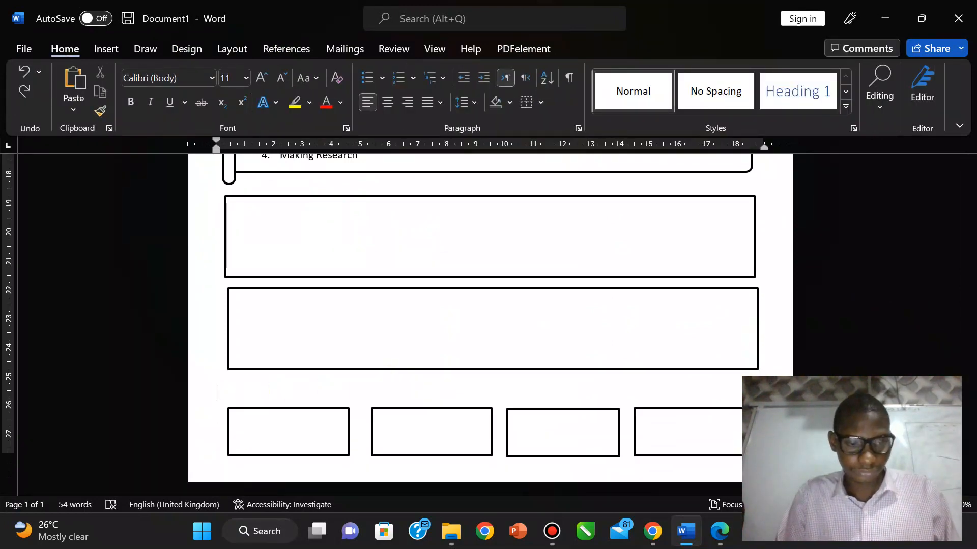
pyautogui.press('Return')
pyautogui.press('Return')
pyautogui.press('Return')
pyautogui.hotkey('ctrl', 'z')
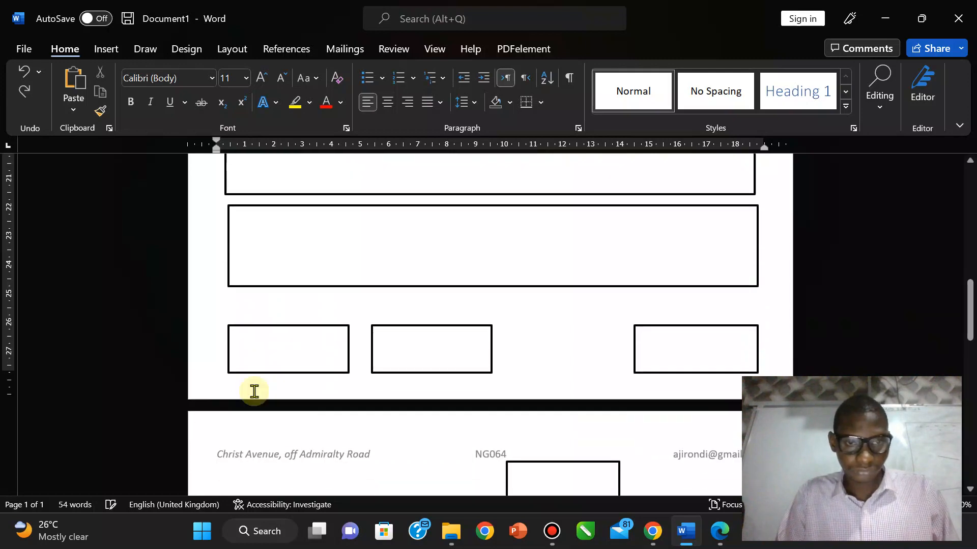
pyautogui.hotkey('ctrl', 'z')
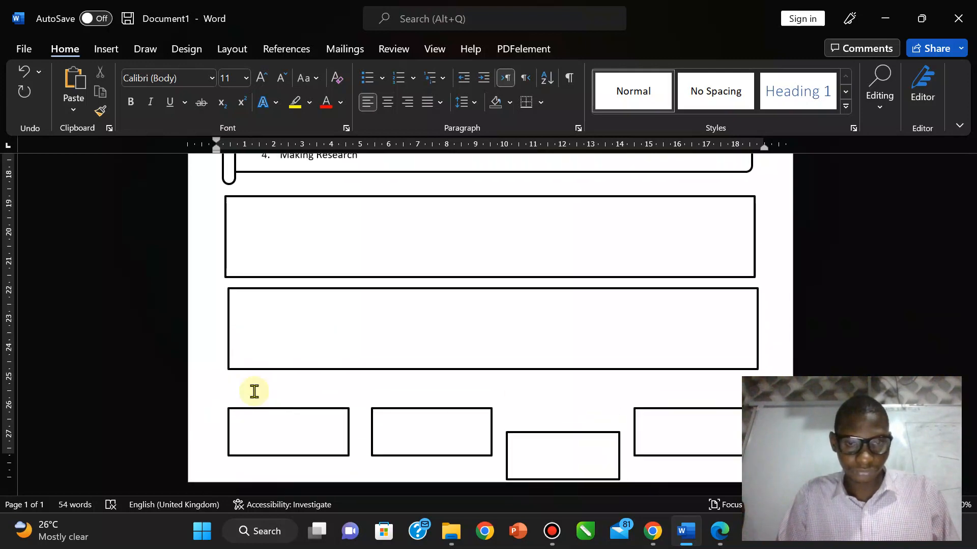
pyautogui.hotkey('ctrl', 'z')
pyautogui.hotkey('ctrl', 'y')
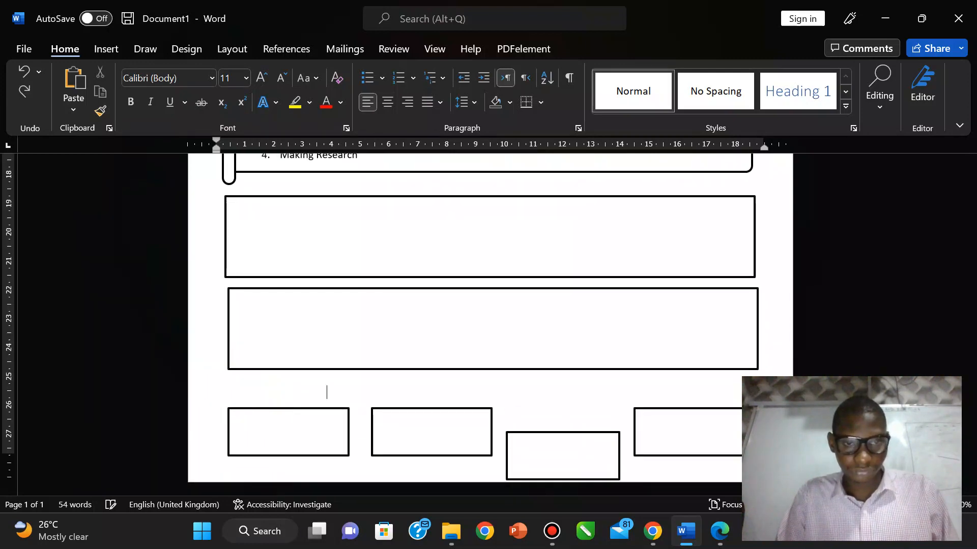
pyautogui.hotkey('ctrl', 'z')
pyautogui.press('Tab')
pyautogui.press('Tab')
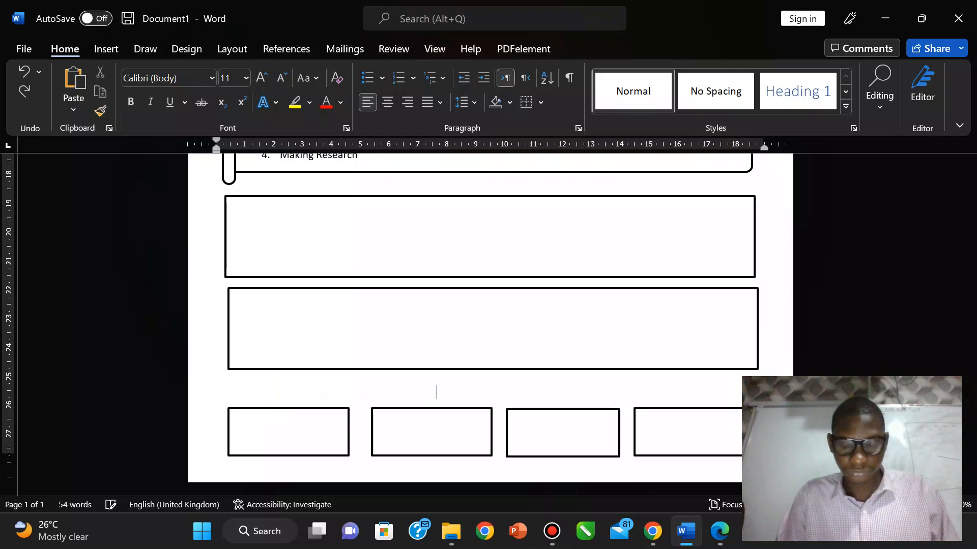
# Step: Keep all four small boxes aligned in one row, then add a line that creates page 2
pyautogui.press('Return')
pyautogui.hotkey('ctrl', 'z')
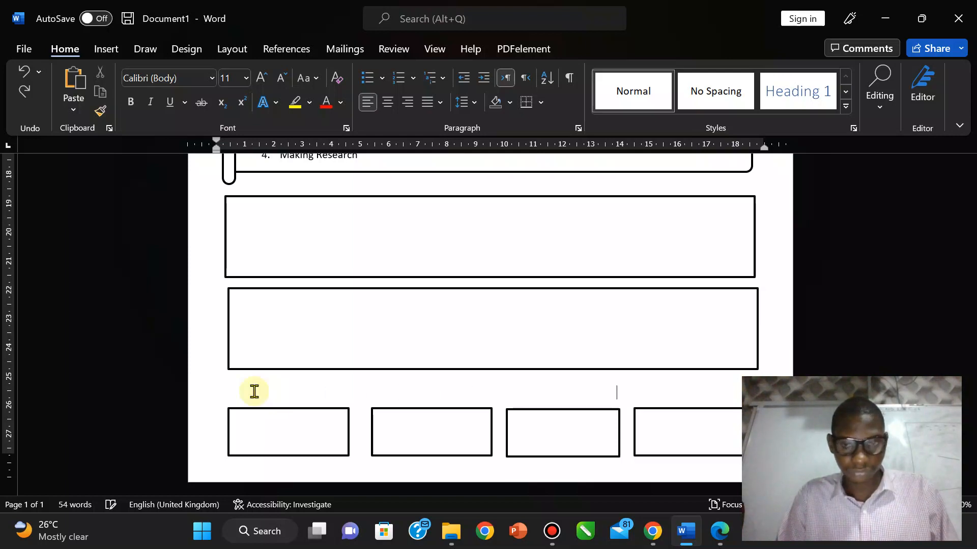
pyautogui.press('Tab')
pyautogui.press('Return')
pyautogui.hotkey('ctrl', 'z')
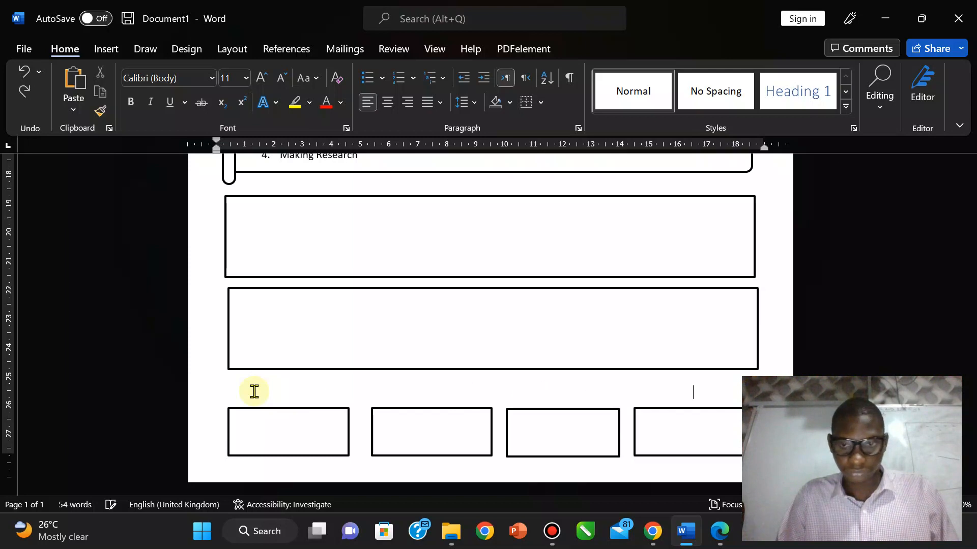
pyautogui.press('Tab')
pyautogui.press('Tab')
pyautogui.hotkey('ctrl', 'z')
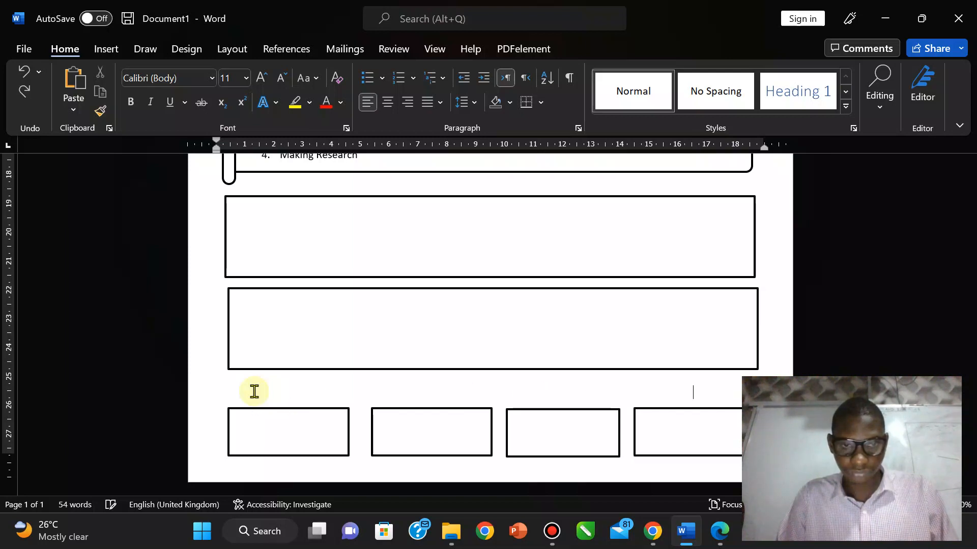
pyautogui.press('Return')
pyautogui.press('BackSpace')
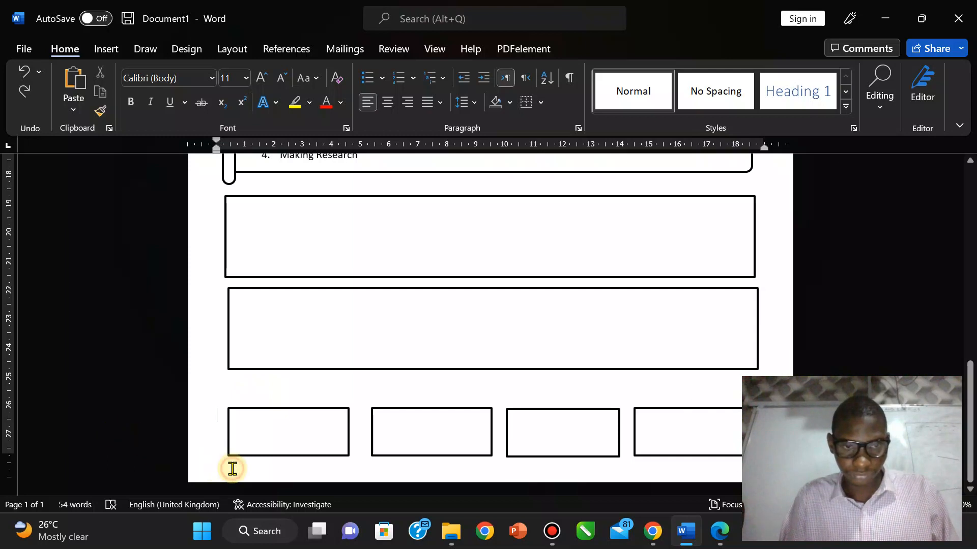
pyautogui.press('Tab')
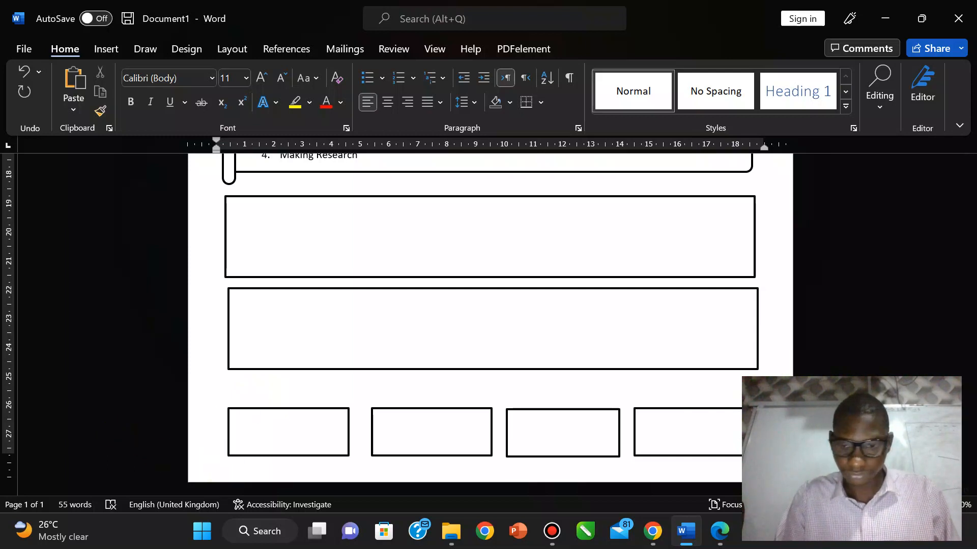
pyautogui.press('Return')
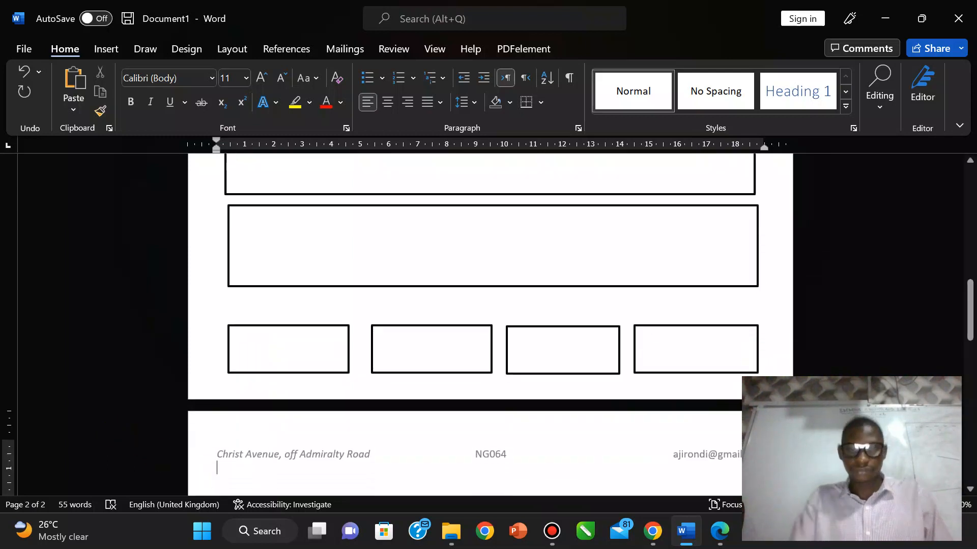
pyautogui.moveTo(965, 315); pyautogui.dragTo(970, 295)
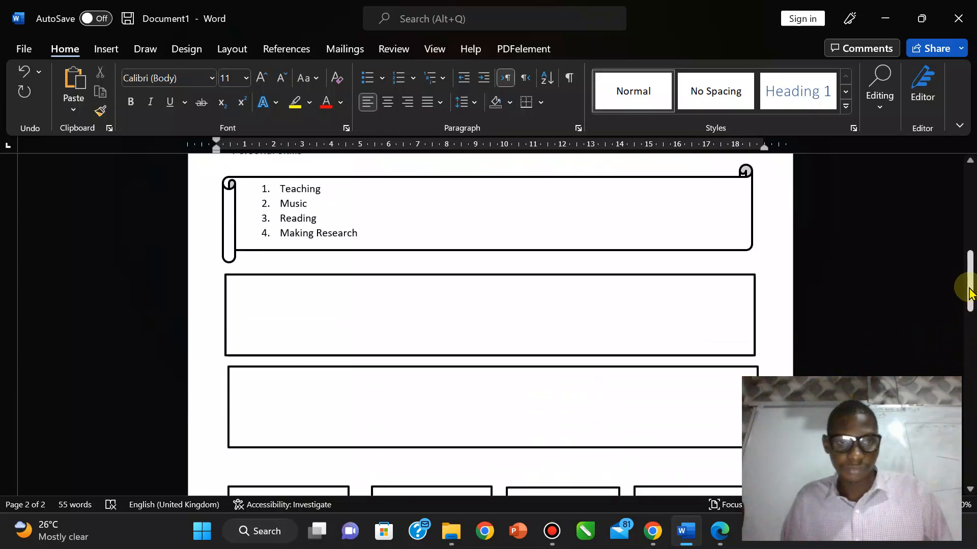
# Step: Push the small boxes down a line and drag the two empty rectangles lower on the page
pyautogui.click(218, 358)
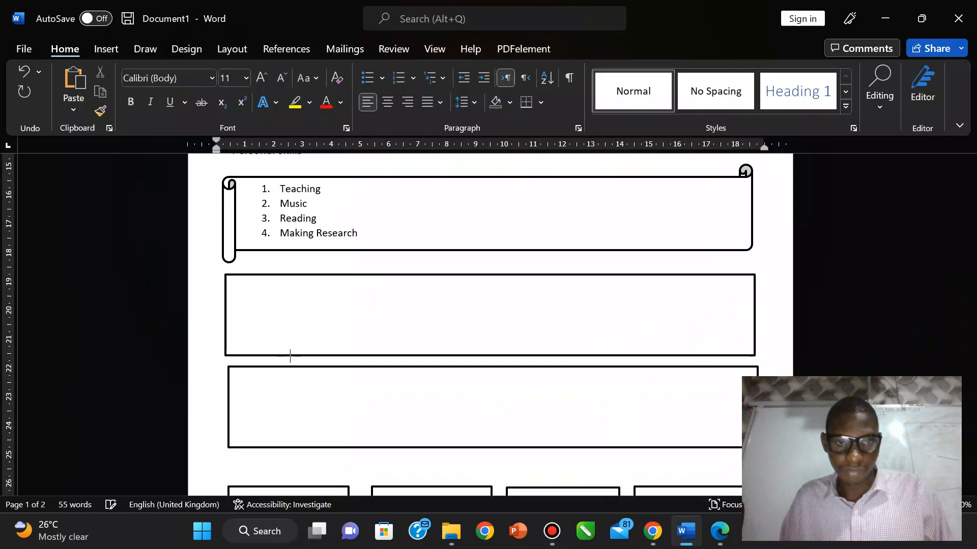
pyautogui.press('Return')
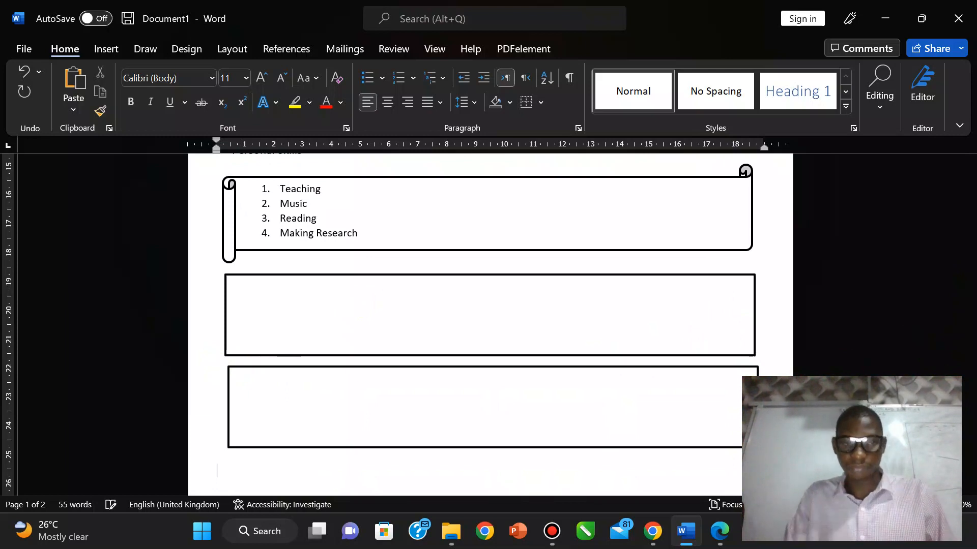
pyautogui.moveTo(970, 283)
pyautogui.mouseDown()
pyautogui.moveTo(969, 342)
pyautogui.moveTo(968, 288)
pyautogui.moveTo(972, 297)
pyautogui.mouseUp()
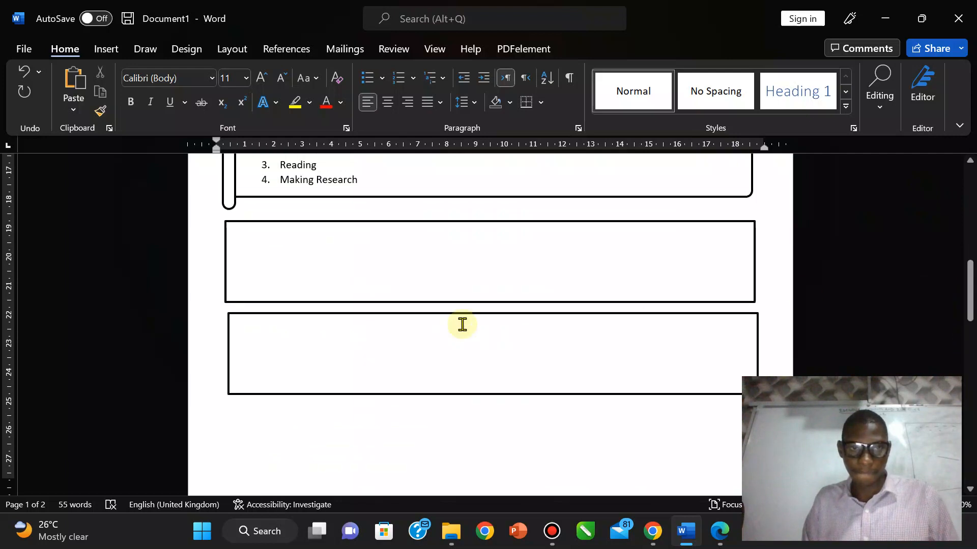
pyautogui.moveTo(436, 315); pyautogui.dragTo(433, 366)
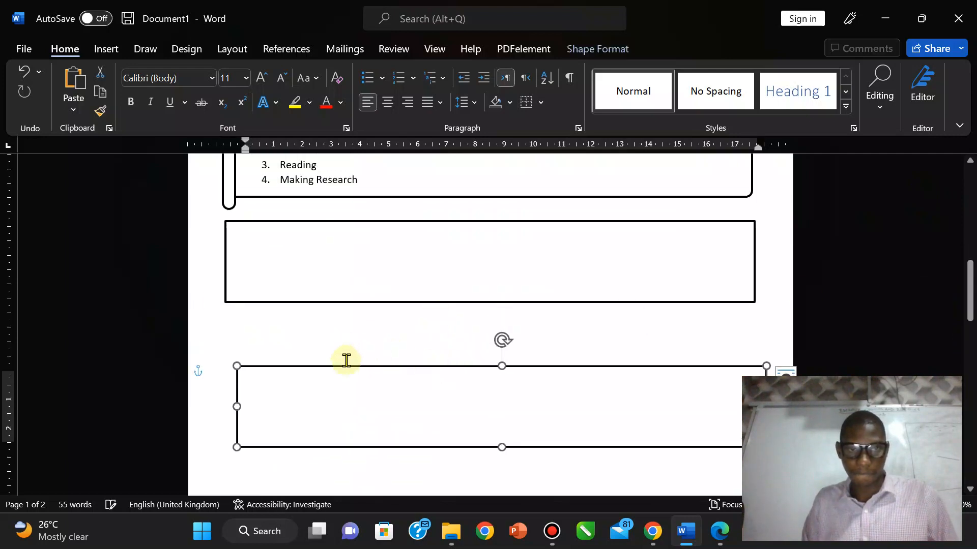
pyautogui.moveTo(350, 367); pyautogui.dragTo(329, 368)
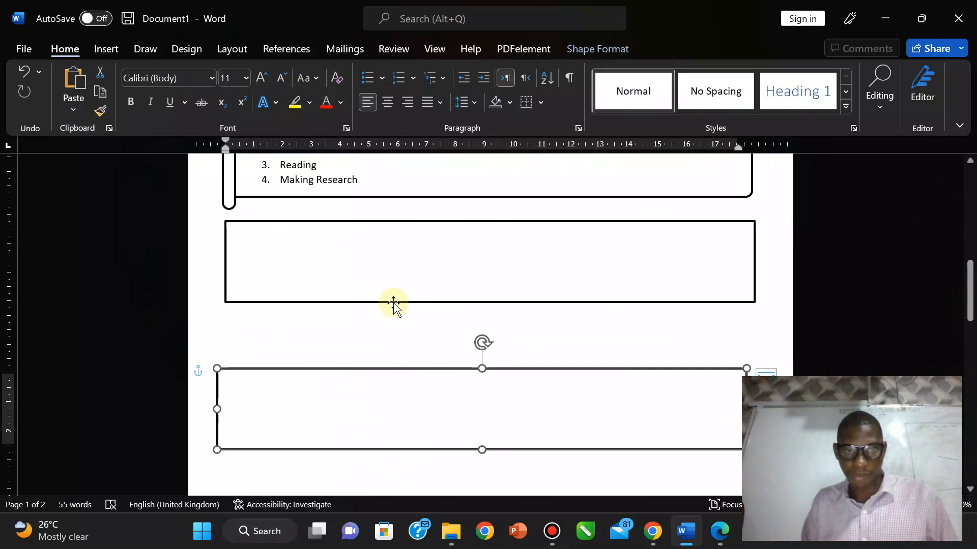
pyautogui.moveTo(394, 303); pyautogui.dragTo(395, 334)
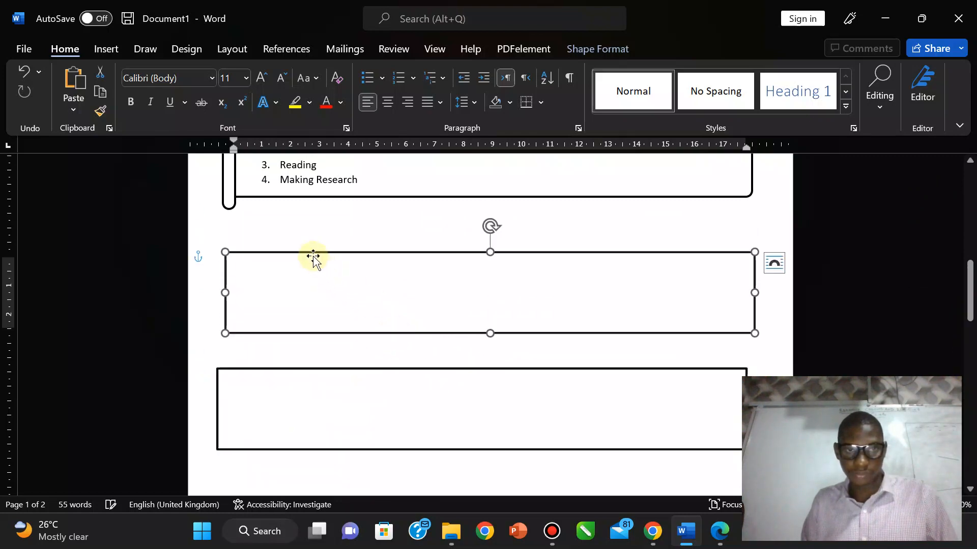
# Step: Undo an accidental paste of exam text and scroll back up to Bio Data
pyautogui.click(286, 228)
pyautogui.hotkey('ctrl', 'v')
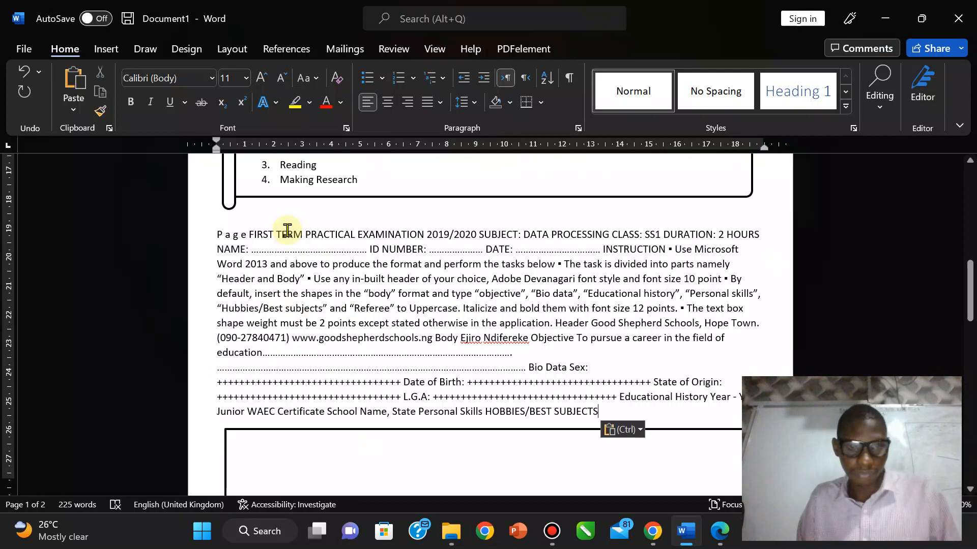
pyautogui.hotkey('ctrl', 'z')
pyautogui.moveTo(969, 288); pyautogui.dragTo(967, 237)
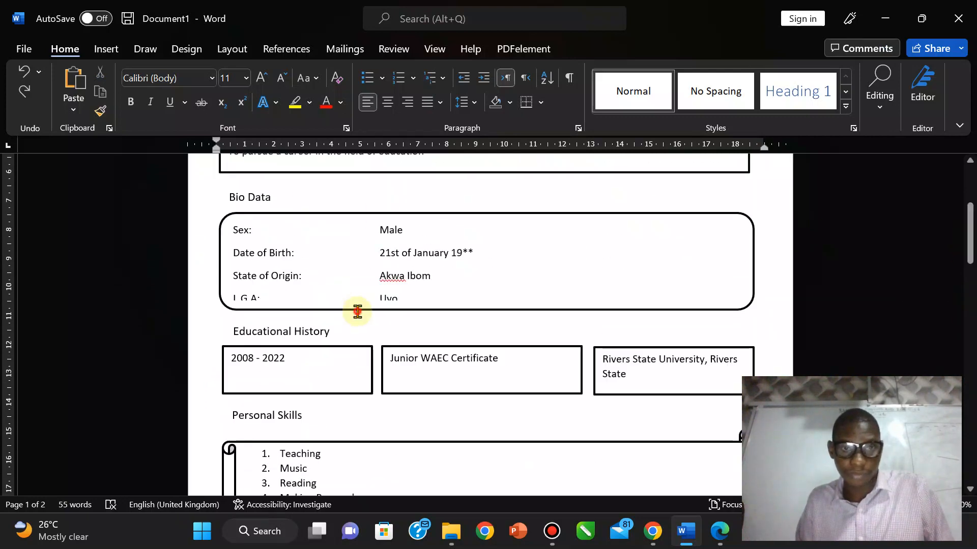
# Step: Enlarge the Bio Data box so L.G.A shows fully and reposition the Personal Skills scroll slightly
pyautogui.click(403, 308)
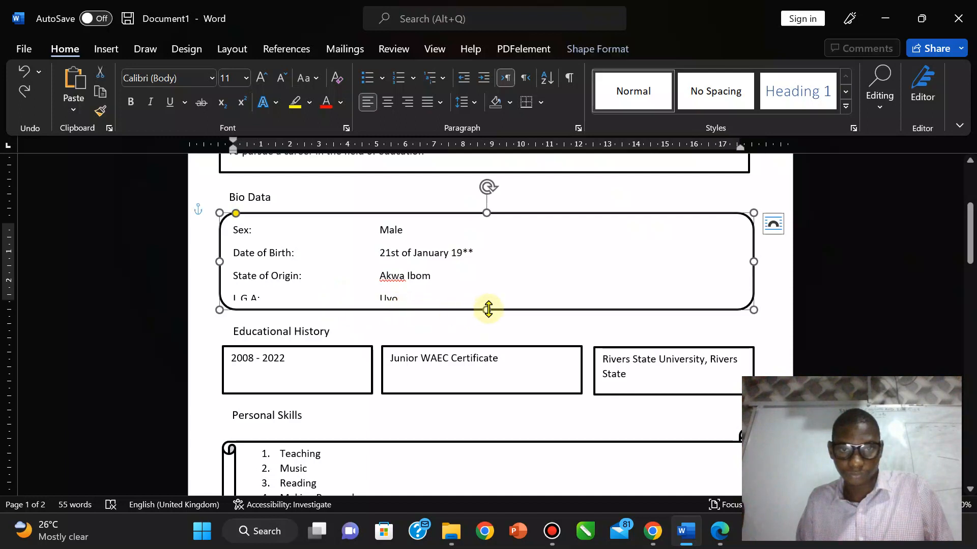
pyautogui.moveTo(488, 309); pyautogui.dragTo(488, 319)
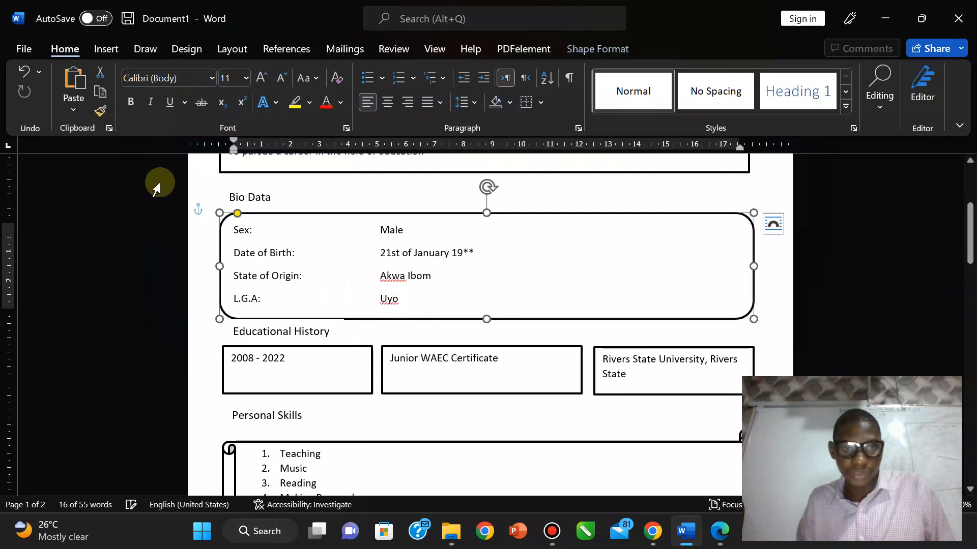
pyautogui.click(269, 328)
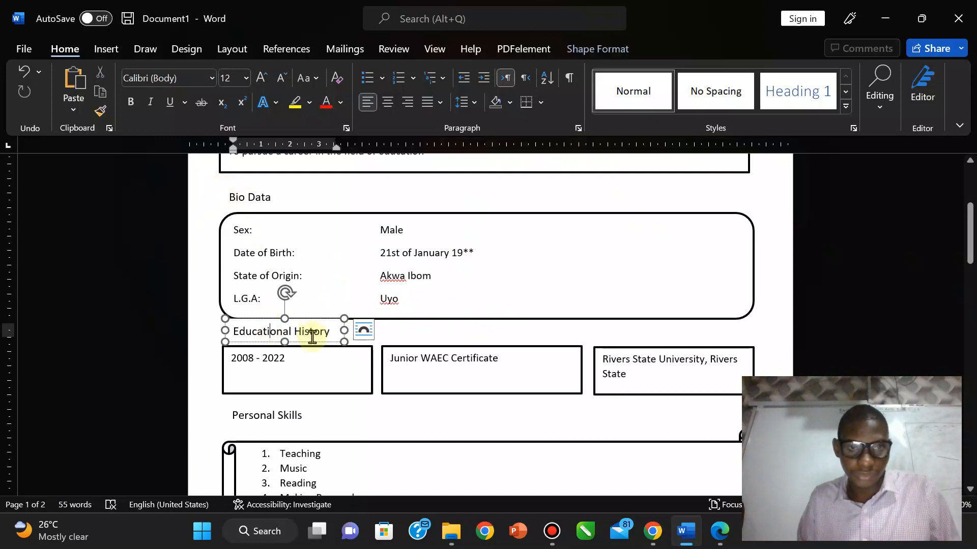
pyautogui.click(291, 408)
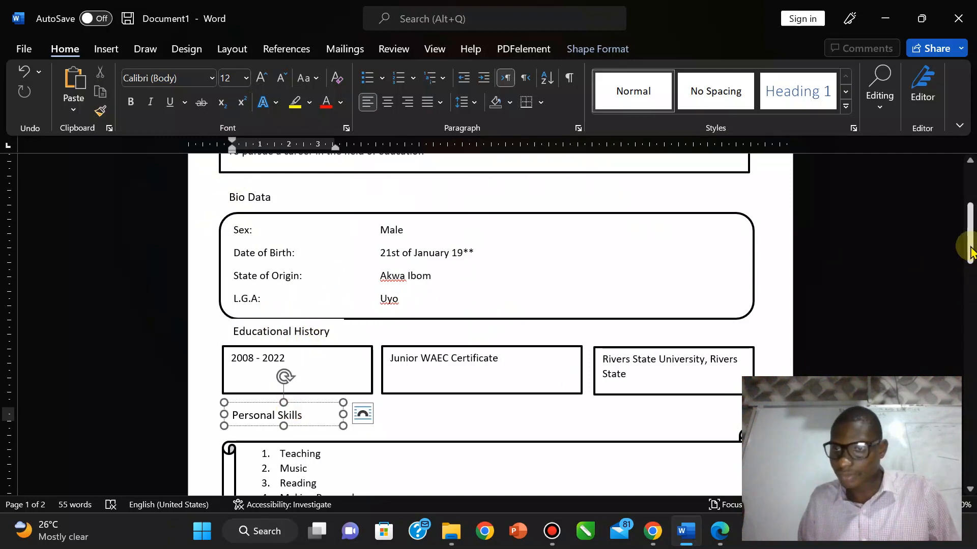
pyautogui.moveTo(969, 234); pyautogui.dragTo(969, 259)
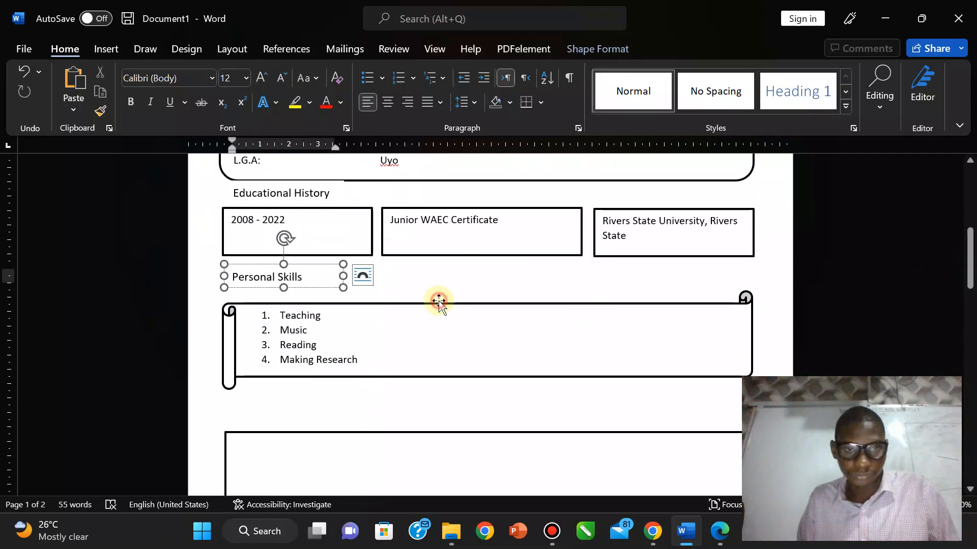
pyautogui.moveTo(439, 301)
pyautogui.mouseDown()
pyautogui.moveTo(436, 288)
pyautogui.moveTo(441, 295)
pyautogui.mouseUp()
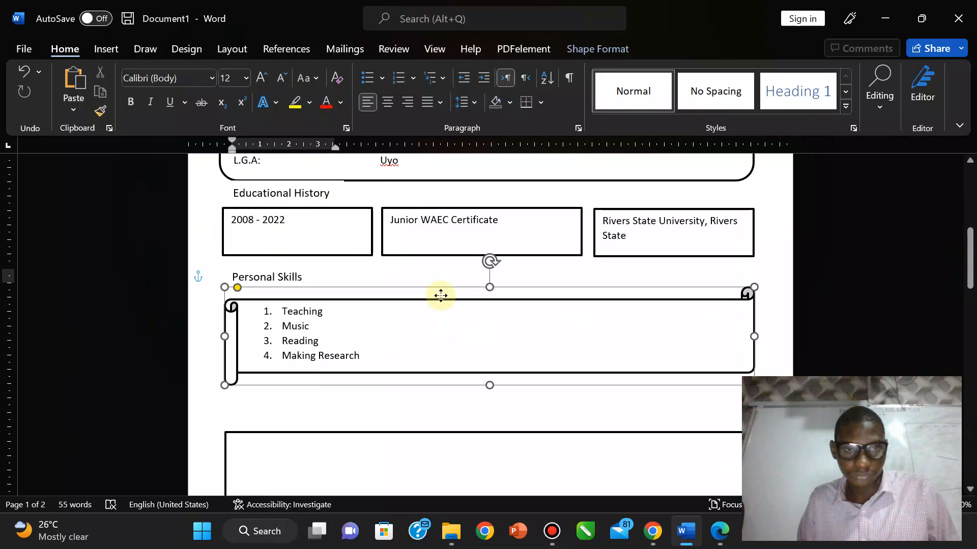
# Step: Select the 2008 - 2022, Junior WAEC and Rivers State University boxes together and nudge them down
pyautogui.click(278, 276)
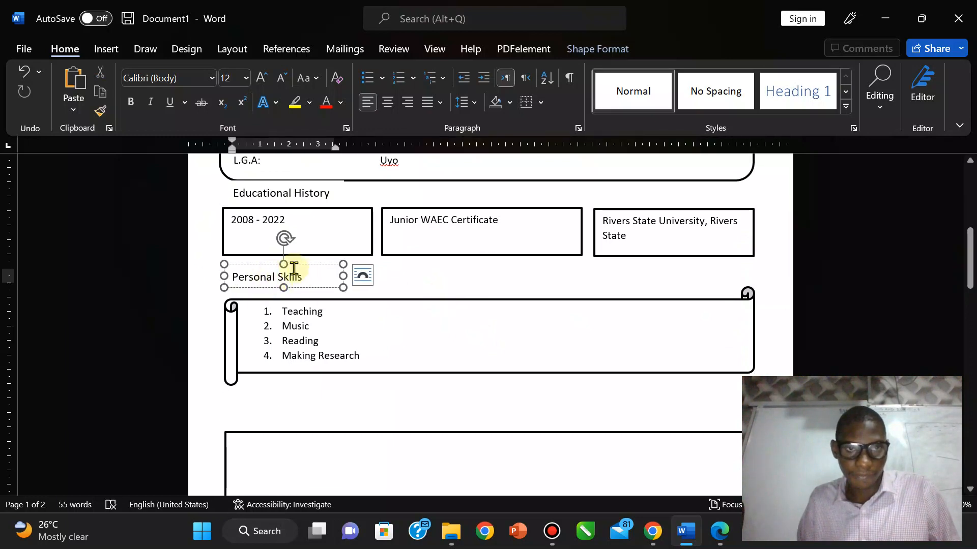
pyautogui.click(268, 194)
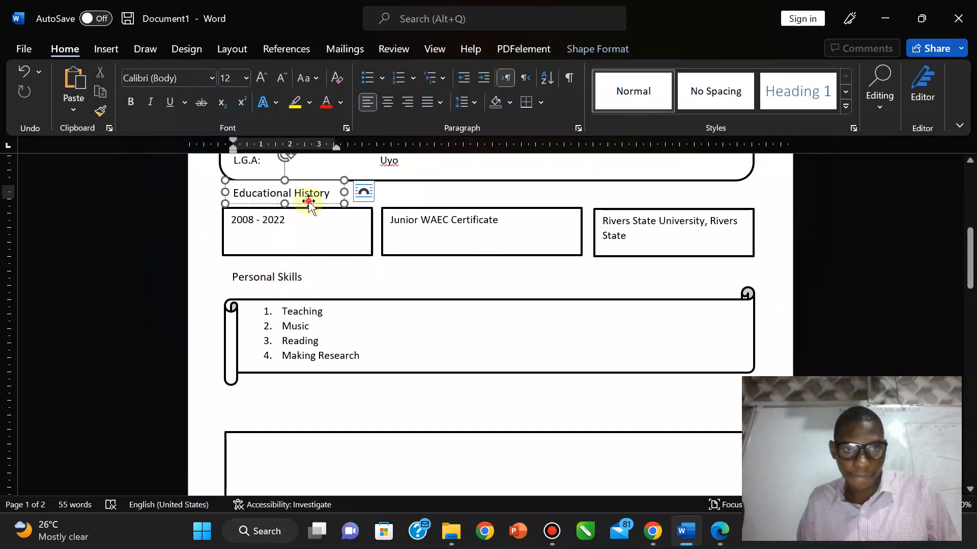
pyautogui.click(308, 202)
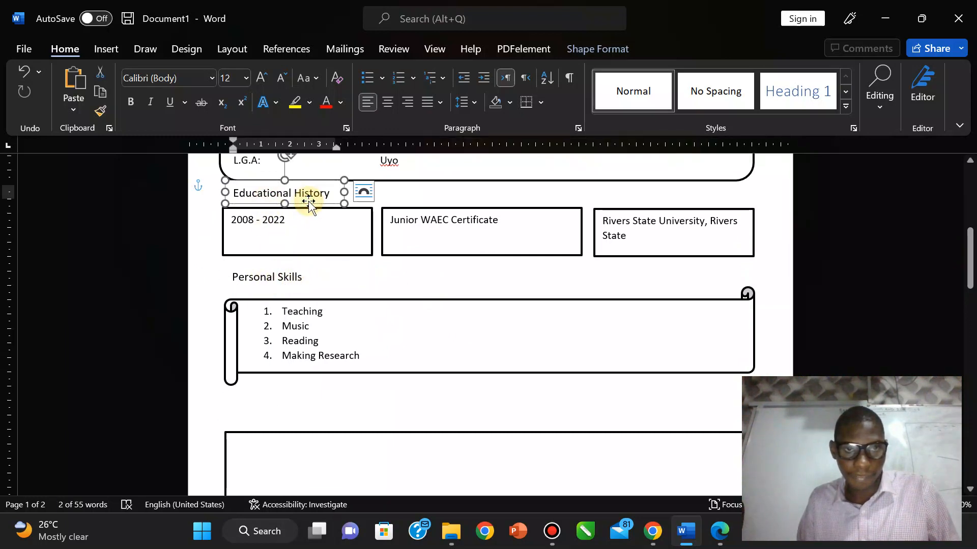
pyautogui.click(359, 253)
pyautogui.keyDown('shift'); pyautogui.click(443, 254); pyautogui.keyUp('shift')
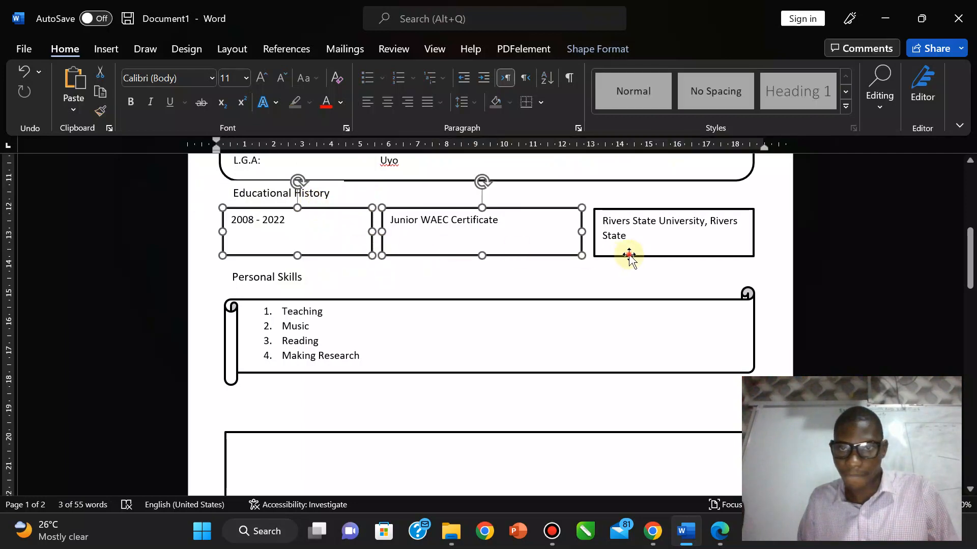
pyautogui.click(629, 256)
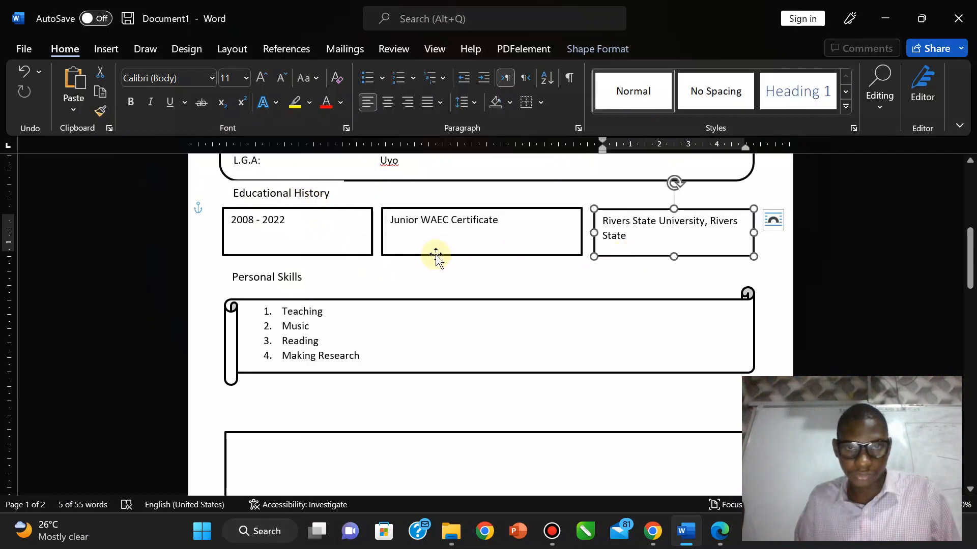
pyautogui.keyDown('shift'); pyautogui.click(437, 256); pyautogui.keyUp('shift')
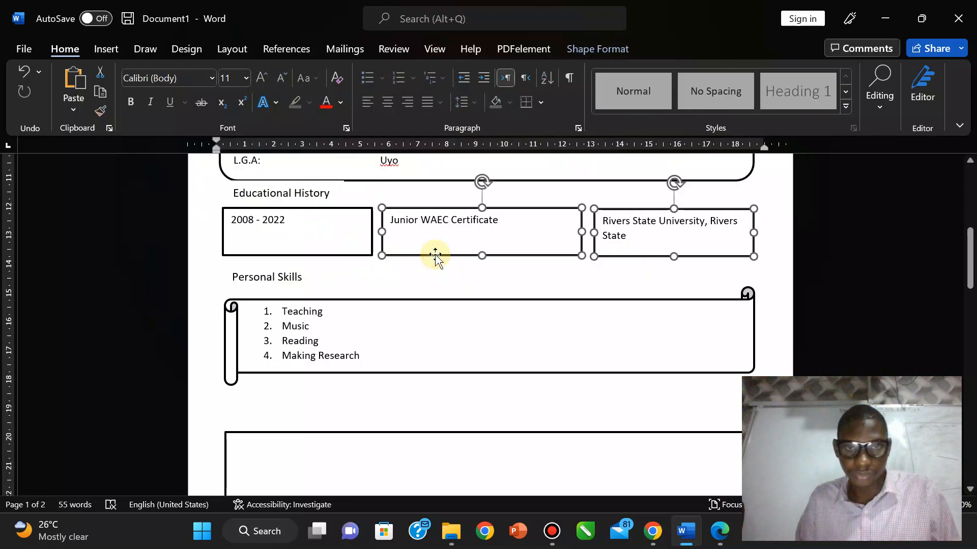
pyautogui.click(339, 256)
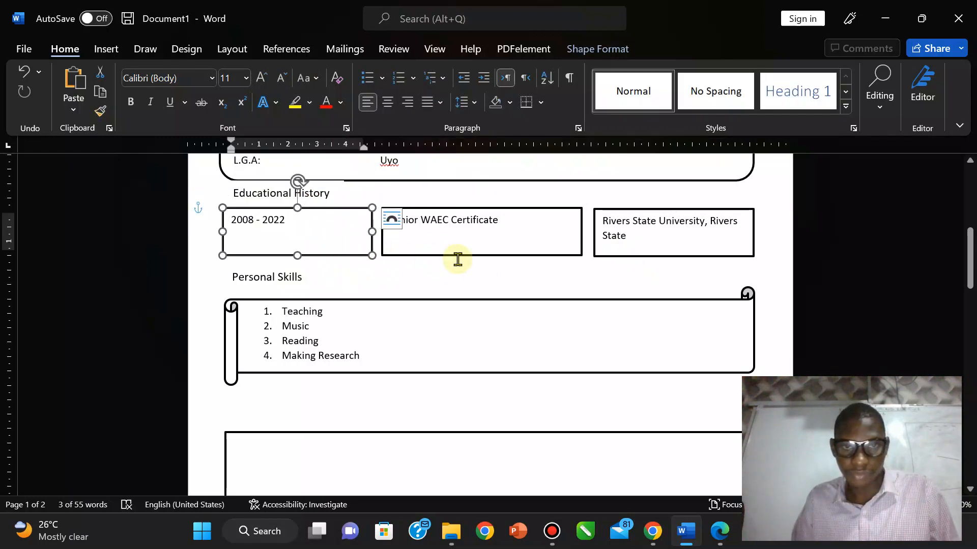
pyautogui.keyDown('shift'); pyautogui.click(456, 255); pyautogui.keyUp('shift')
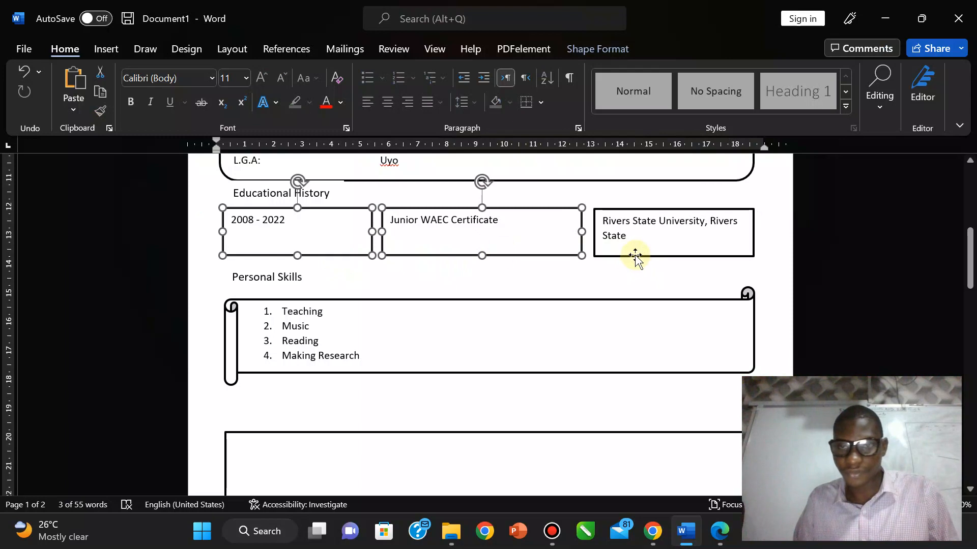
pyautogui.keyDown('shift'); pyautogui.click(635, 256); pyautogui.keyUp('shift')
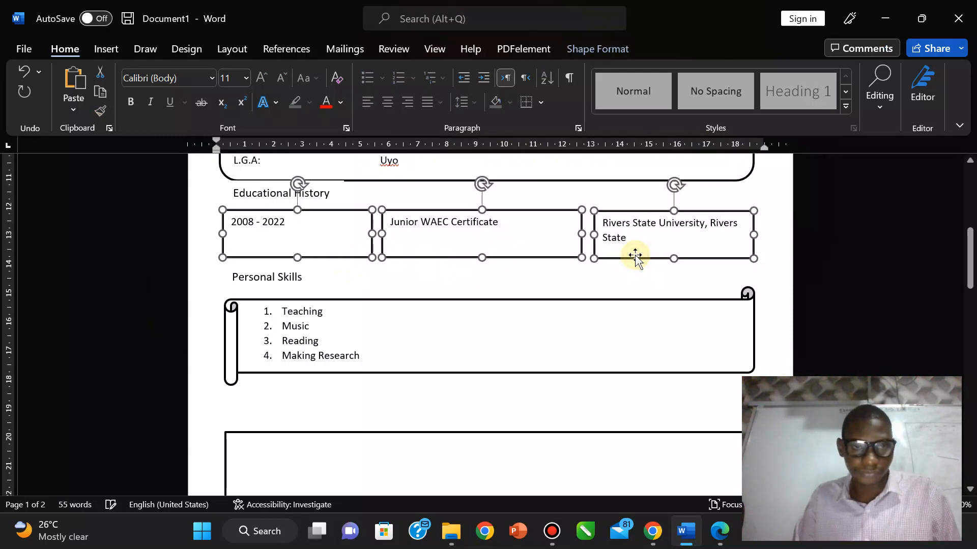
pyautogui.press('Down')
pyautogui.press('Down')
pyautogui.press('Down')
pyautogui.press('Down')
pyautogui.press('Down')
pyautogui.press('Down')
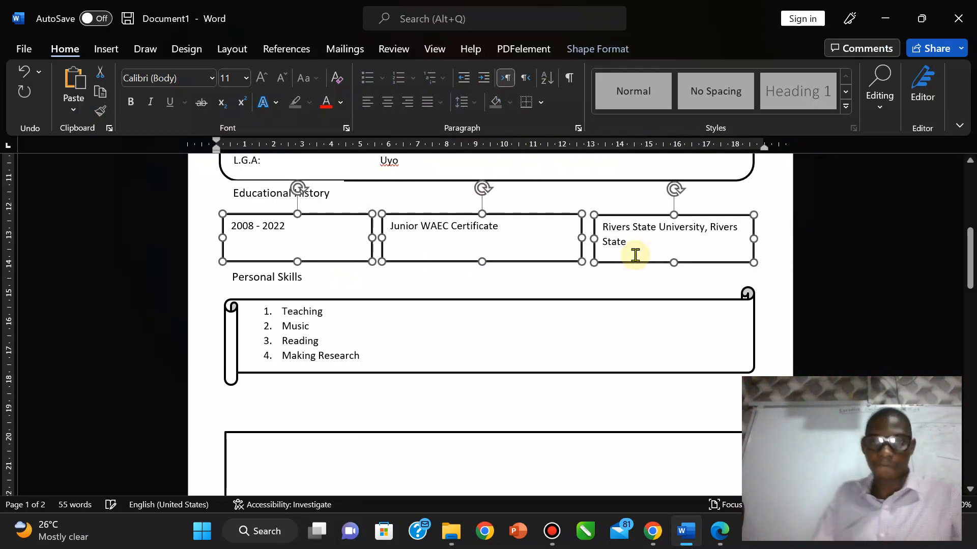
pyautogui.press('Down')
pyautogui.press('Down')
pyautogui.press('Down')
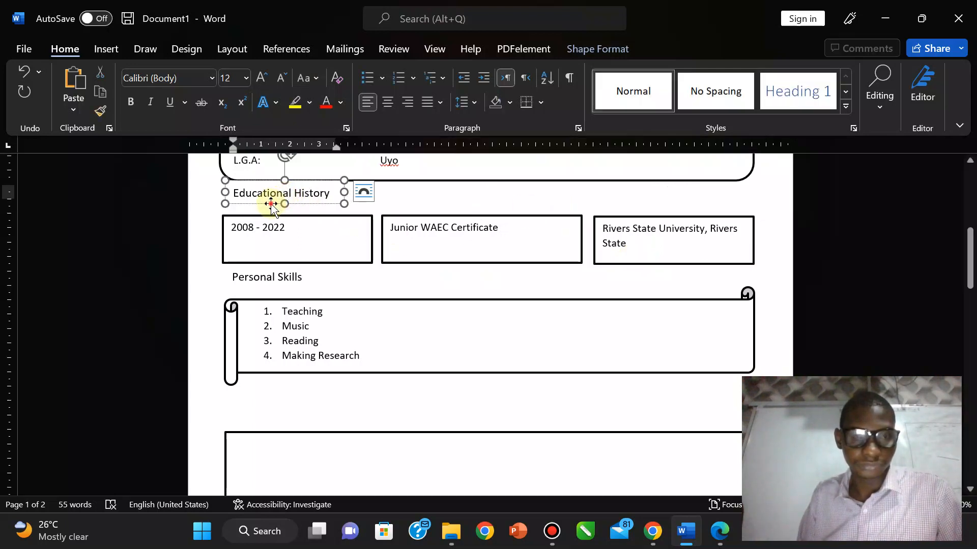
# Step: Nudge the Educational History heading box slightly lower
pyautogui.click(272, 203)
pyautogui.press('Down')
pyautogui.press('Down')
pyautogui.press('Down')
pyautogui.press('Down')
pyautogui.press('Down')
pyautogui.press('Down')
pyautogui.press('Down')
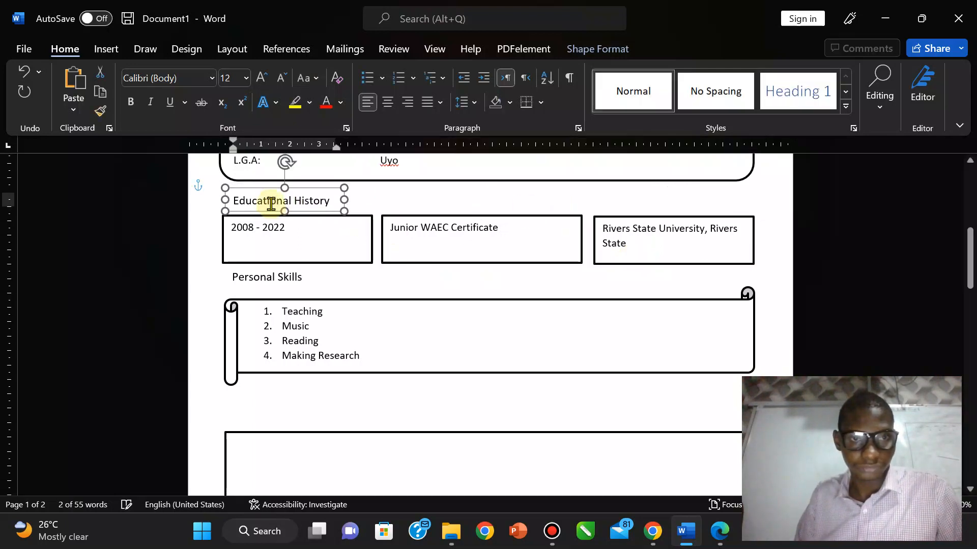
pyautogui.press('Up')
pyautogui.press('Up')
pyautogui.press('Up')
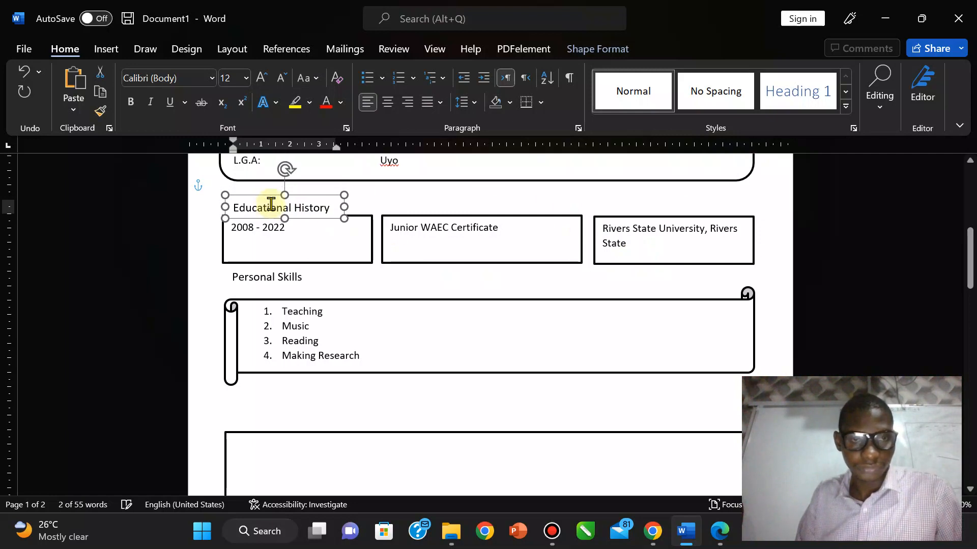
# Step: Set the Educational History heading box's outline to No line, keeping its solid fill
pyautogui.rightClick(320, 190)
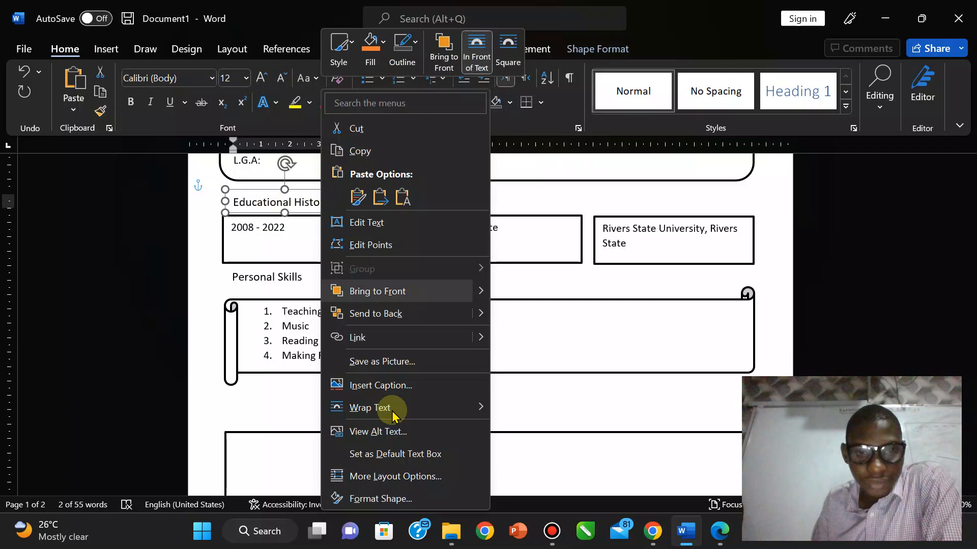
pyautogui.click(376, 499)
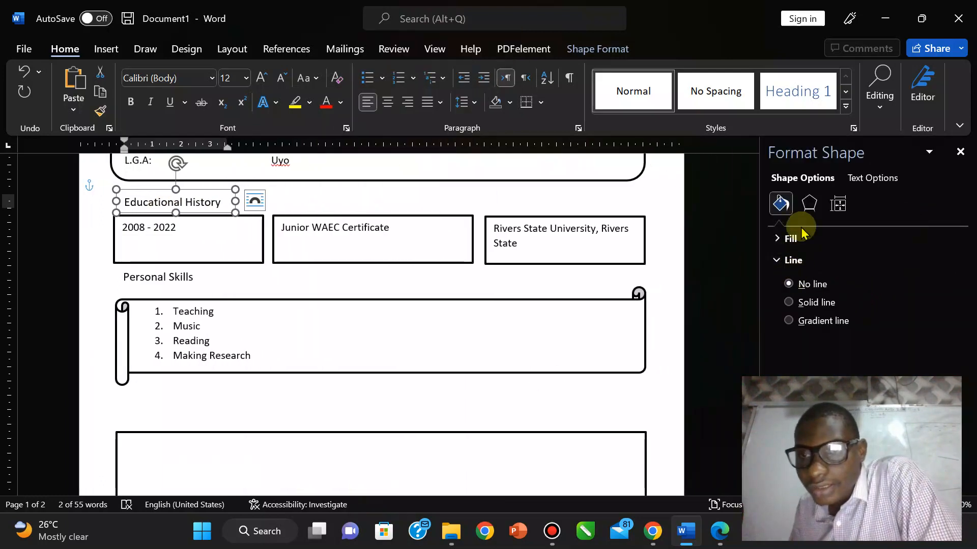
pyautogui.click(792, 308)
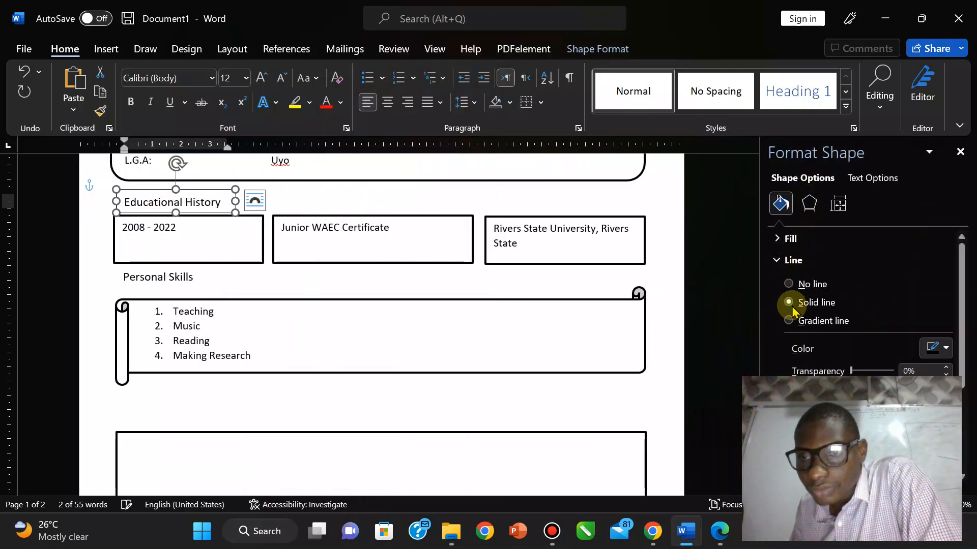
pyautogui.click(789, 285)
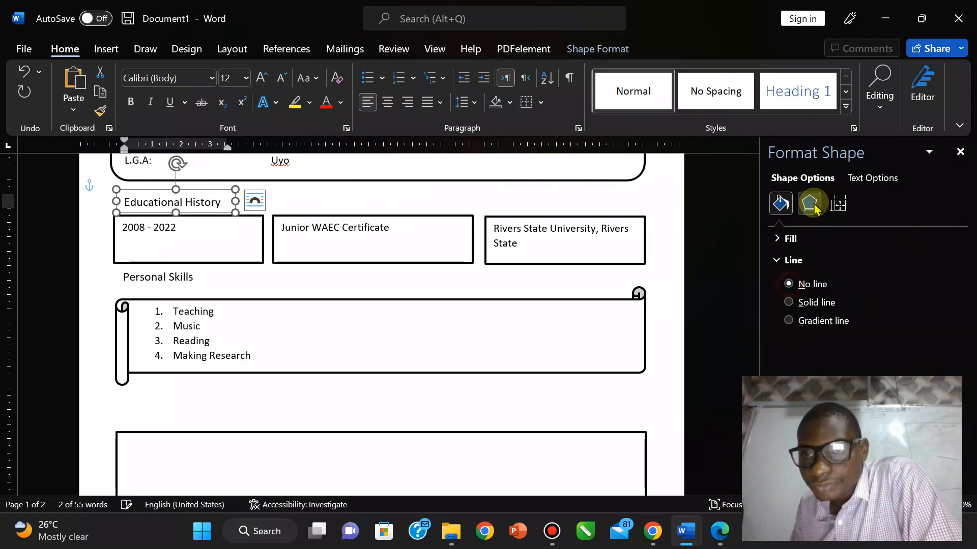
pyautogui.click(808, 204)
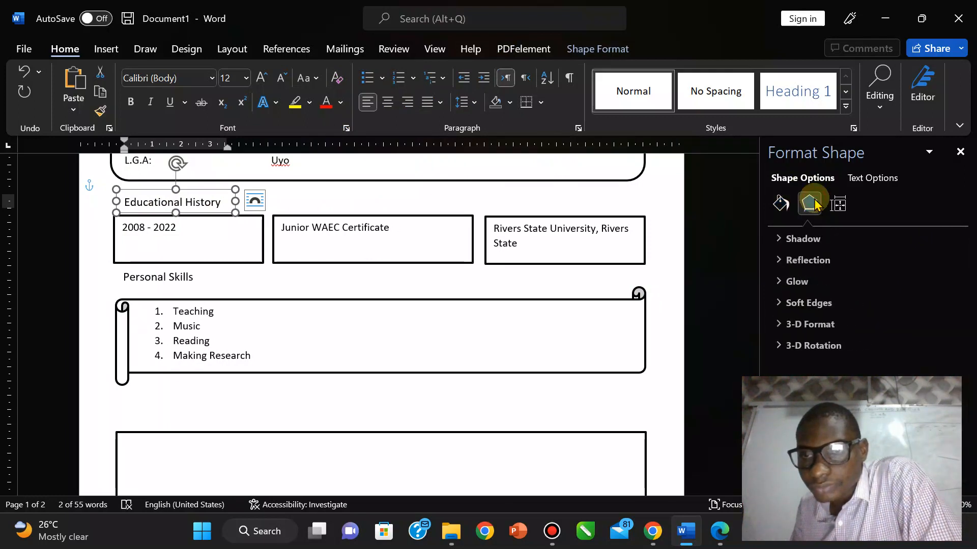
pyautogui.click(781, 203)
pyautogui.click(778, 243)
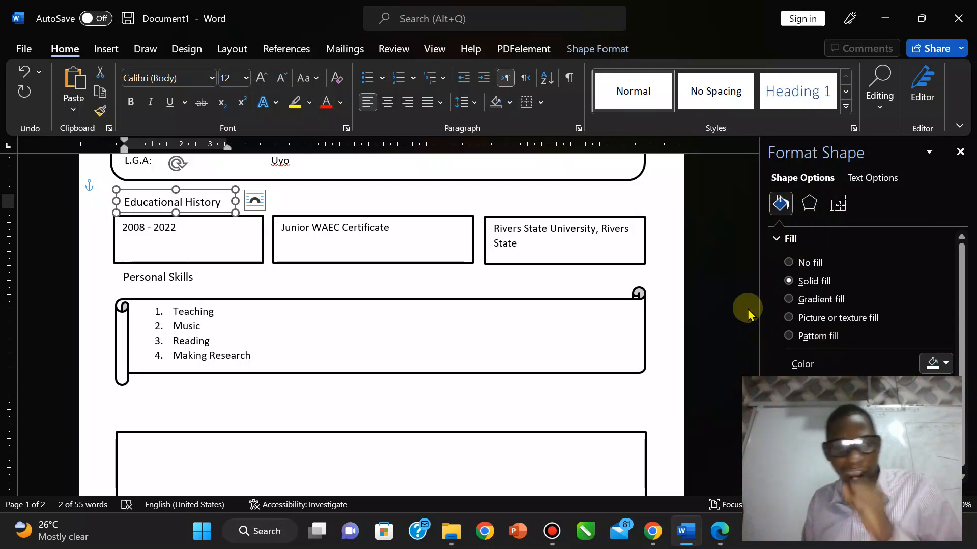
pyautogui.click(960, 152)
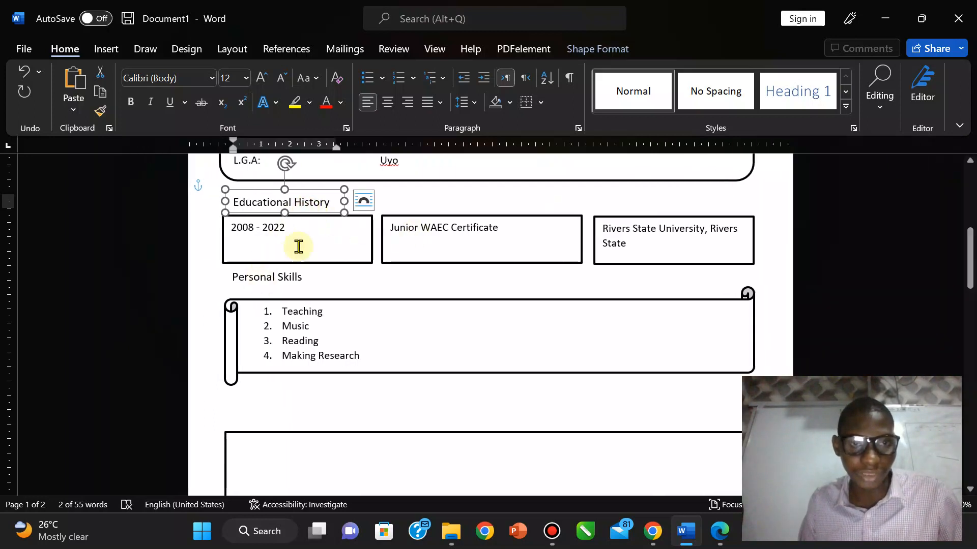
# Step: Paste the heading box under the Personal Skills scroll, align it, and start retyping it as Hobbies
pyautogui.click(252, 413)
pyautogui.hotkey('ctrl', 'v')
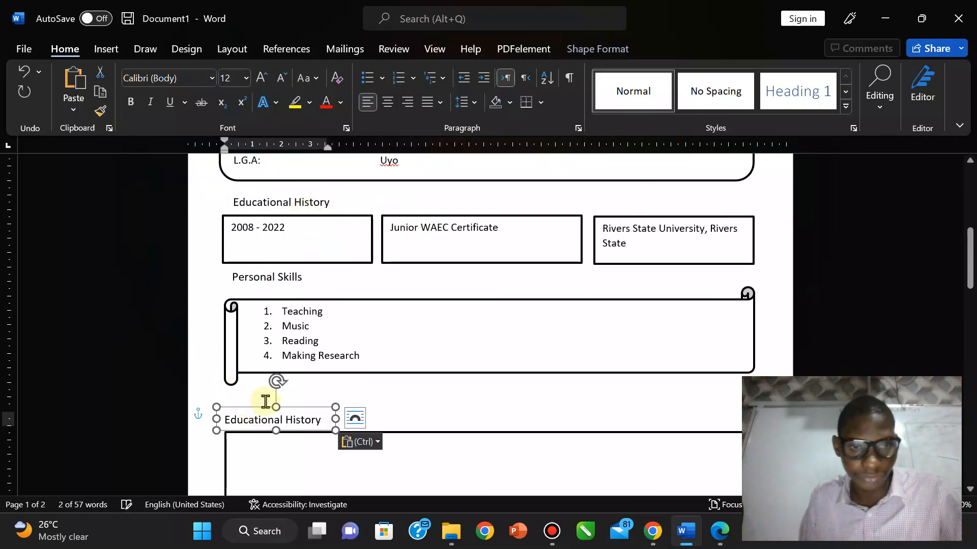
pyautogui.moveTo(301, 405)
pyautogui.mouseDown()
pyautogui.moveTo(322, 400)
pyautogui.moveTo(312, 396)
pyautogui.mouseUp()
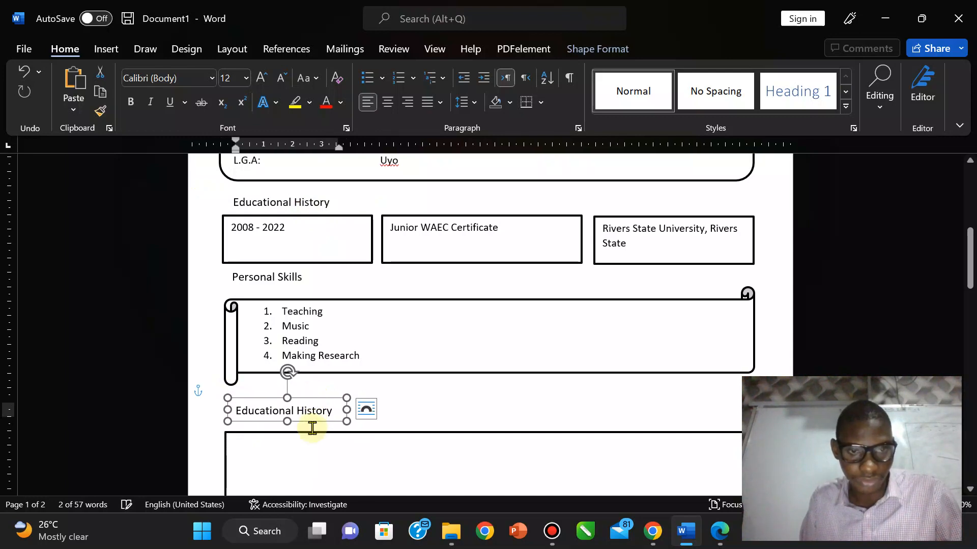
pyautogui.click(327, 434)
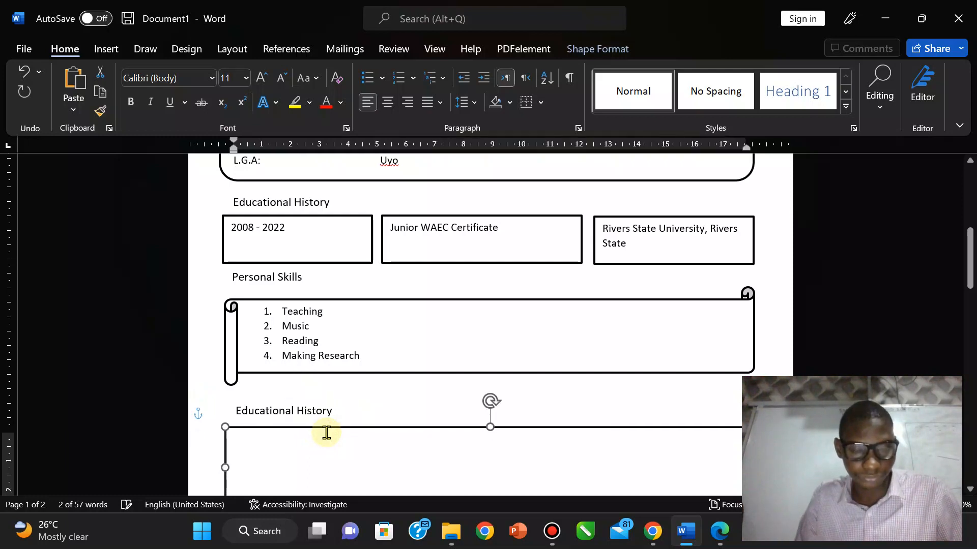
pyautogui.click(293, 407)
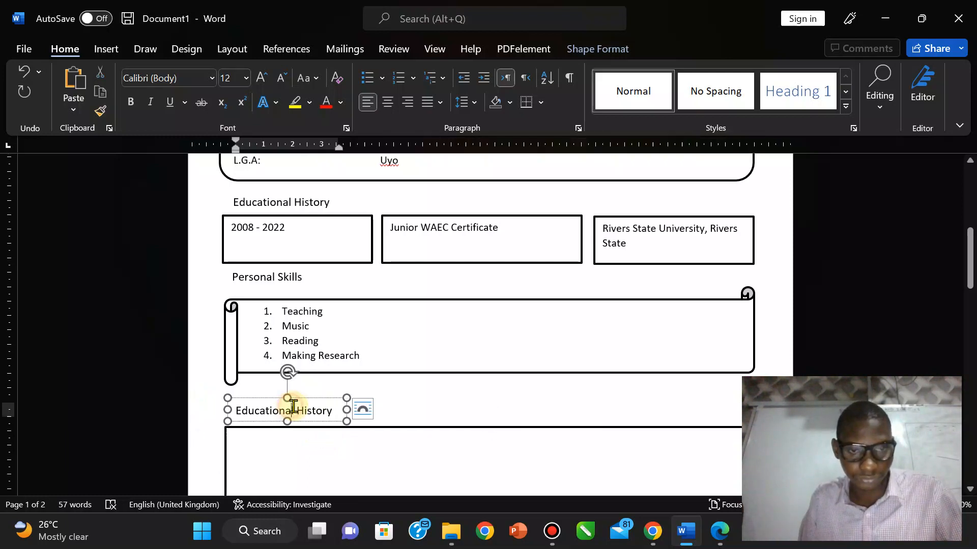
pyautogui.tripleClick(321, 411)
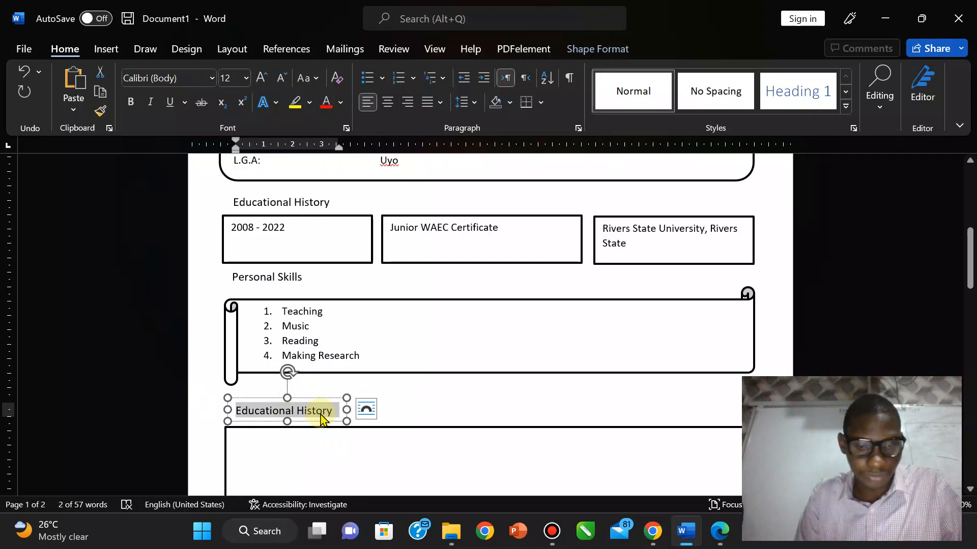
pyautogui.write('Hobbies')
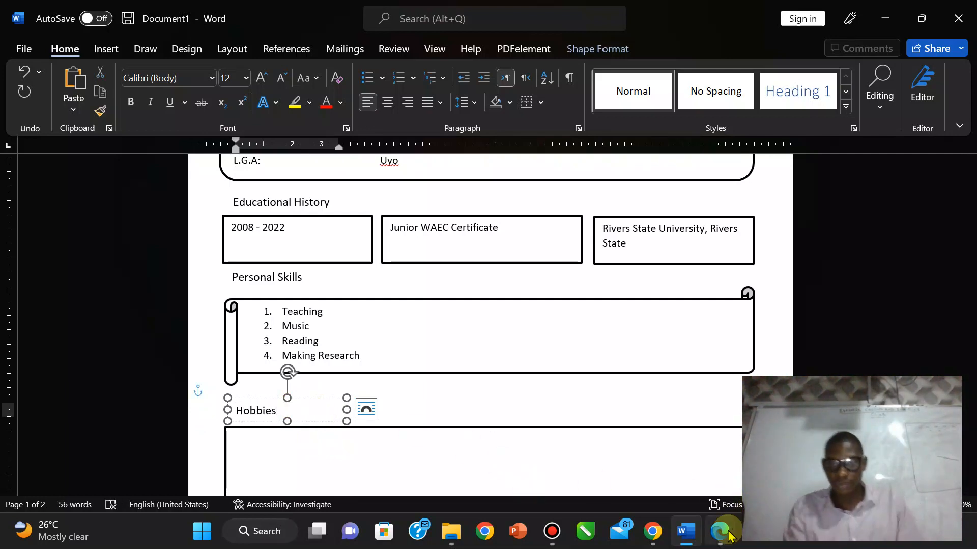
pyautogui.click(728, 535)
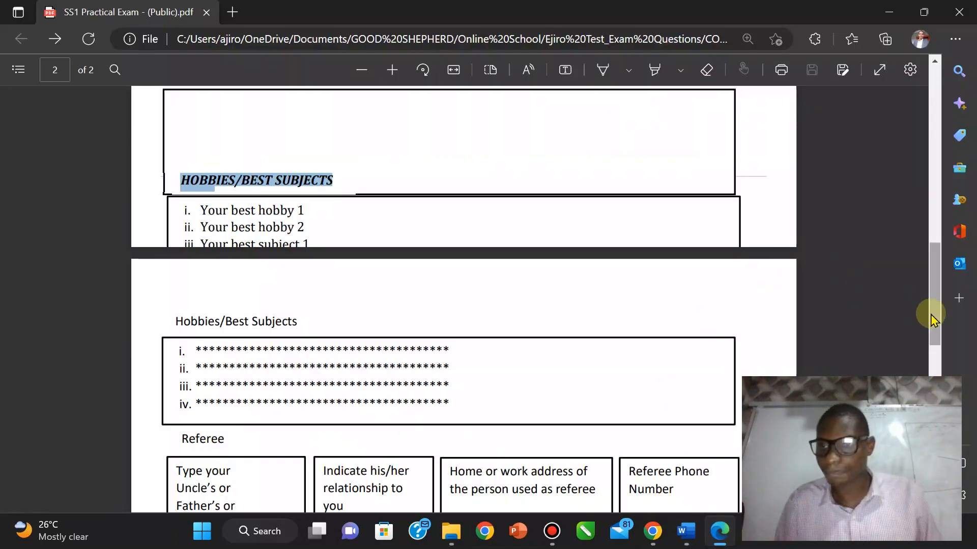
# Step: Scroll the exam PDF through the Hobbies/Best Subjects section and task list, then return to Word
pyautogui.moveTo(931, 318); pyautogui.dragTo(967, 424)
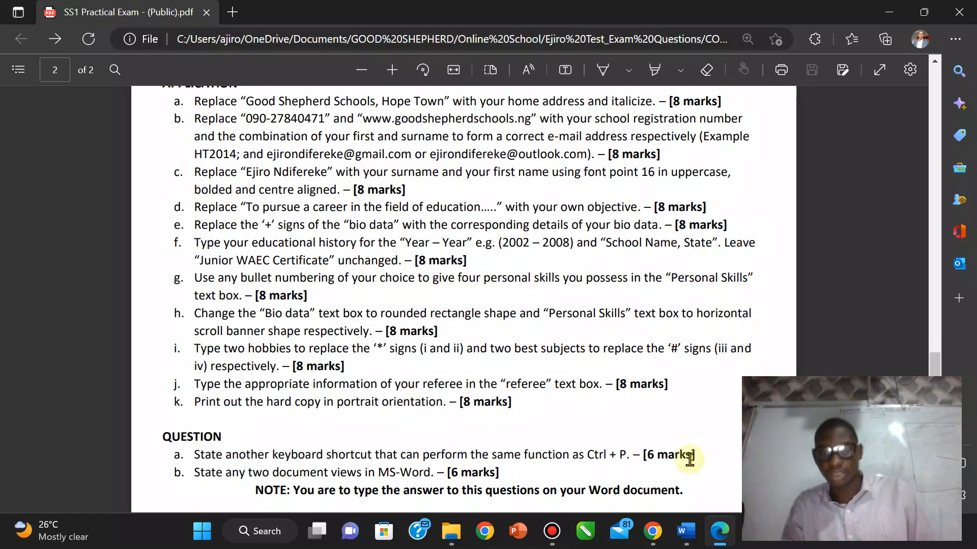
pyautogui.click(691, 540)
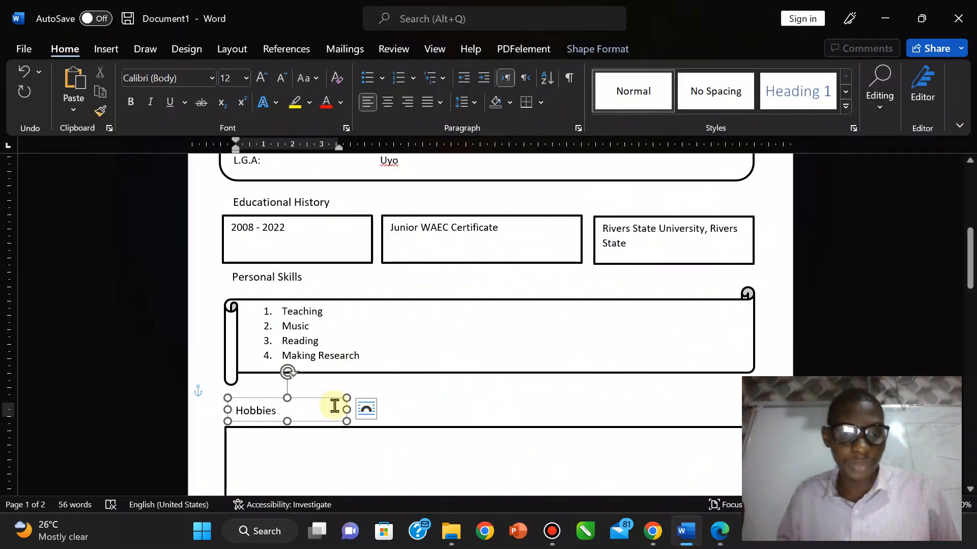
# Step: Append '/ Subjects' to the Hobbies heading and compare it against the exam PDF
pyautogui.write('/')
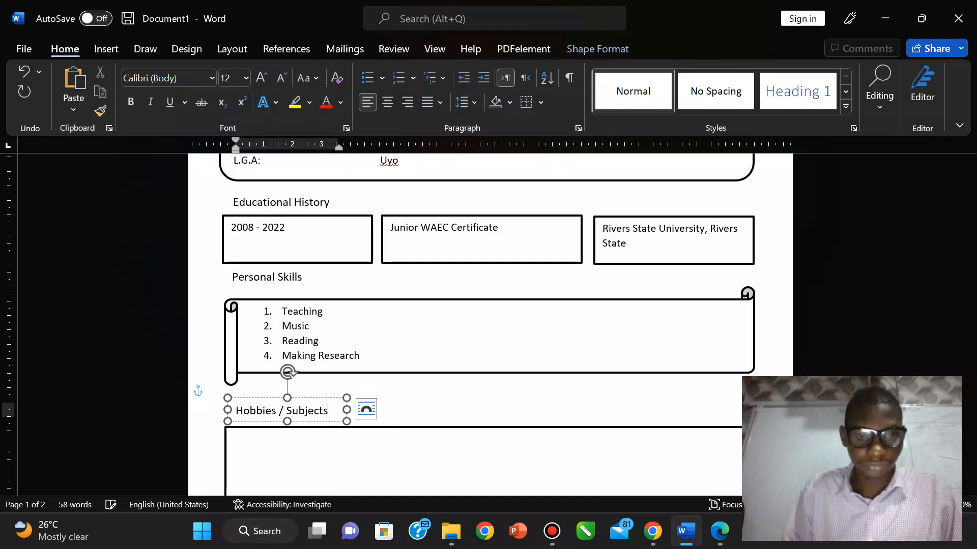
pyautogui.write(' Subjects')
pyautogui.click(720, 531)
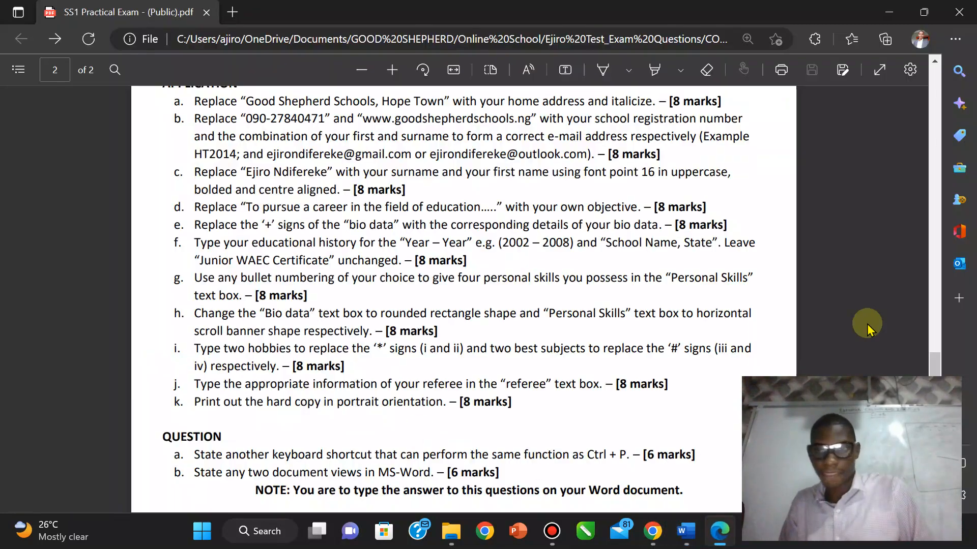
pyautogui.moveTo(931, 364); pyautogui.dragTo(918, 320)
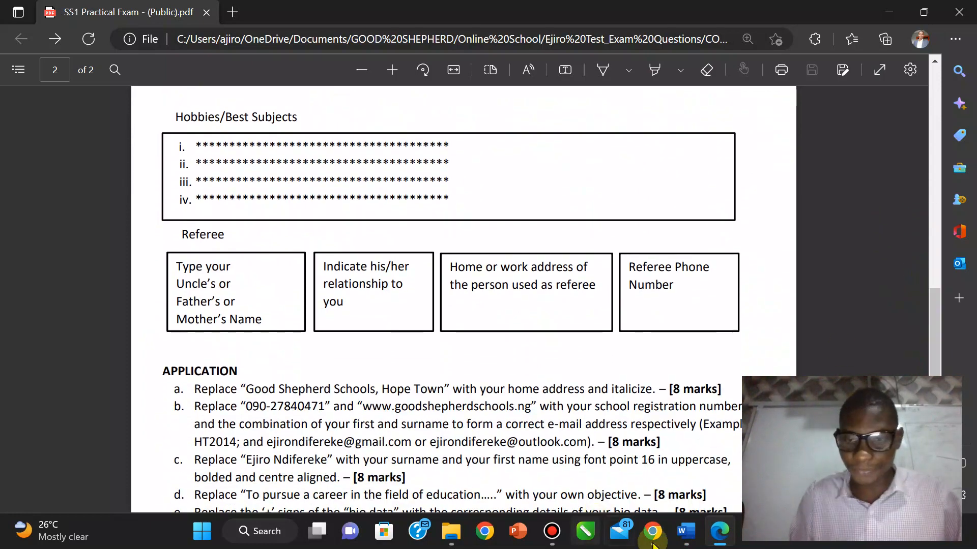
pyautogui.click(686, 531)
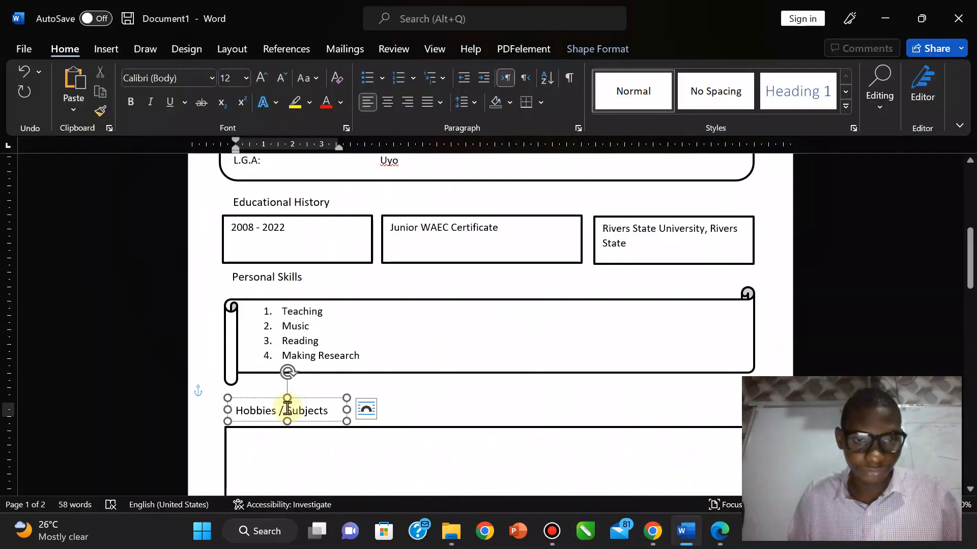
# Step: Correct the heading to 'Hobbies / Best Subjects' and widen its label box to fit
pyautogui.click(287, 408)
pyautogui.press('Delete')
pyautogui.press('Delete')
pyautogui.press('Delete')
pyautogui.press('Delete')
pyautogui.press('Delete')
pyautogui.press('Delete')
pyautogui.press('Delete')
pyautogui.press('Delete')
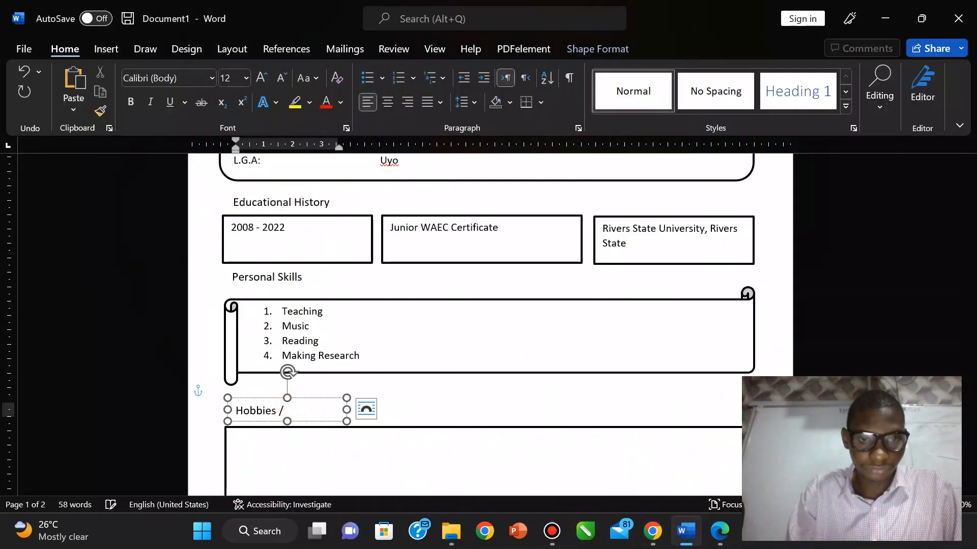
pyautogui.write('Best')
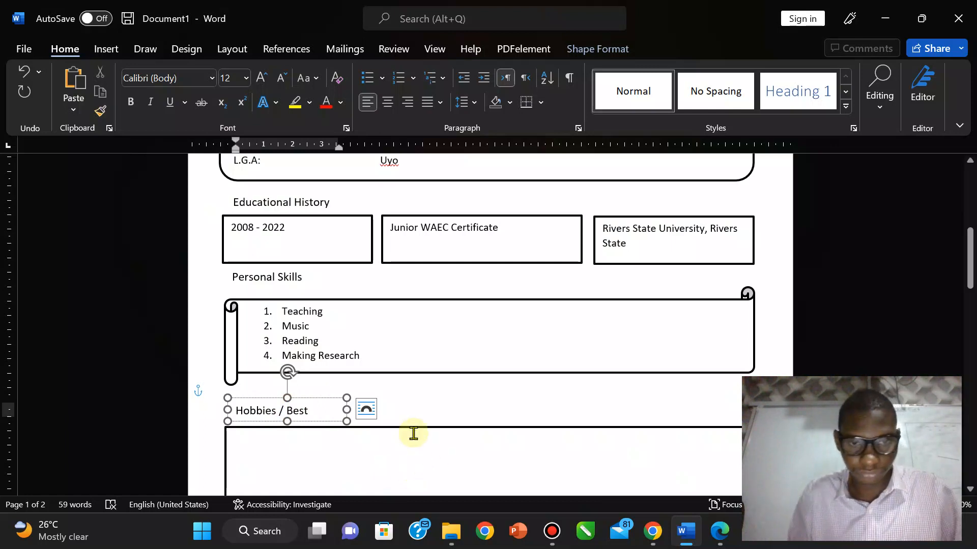
pyautogui.write(' Subjects')
pyautogui.moveTo(381, 412); pyautogui.dragTo(382, 410)
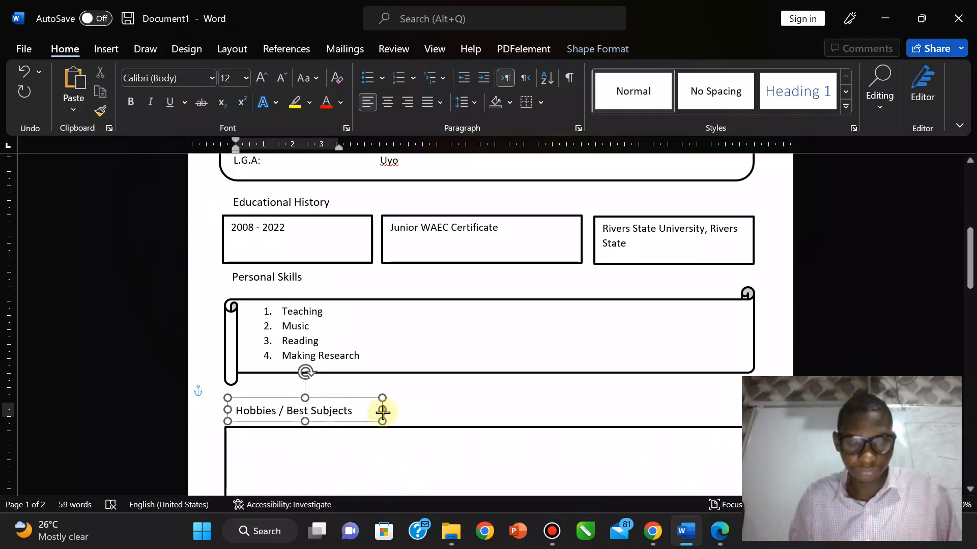
pyautogui.click(971, 265)
pyautogui.moveTo(971, 264); pyautogui.dragTo(971, 275)
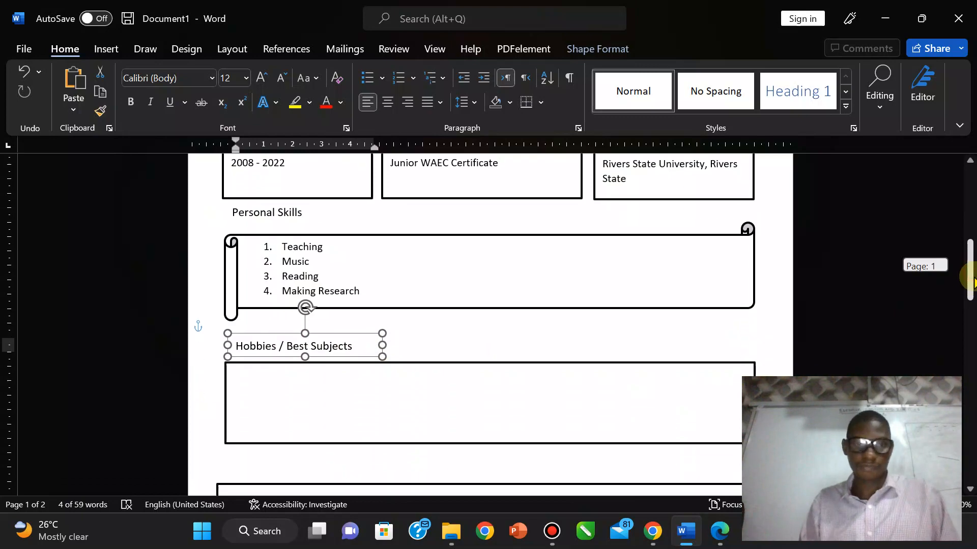
pyautogui.click(718, 537)
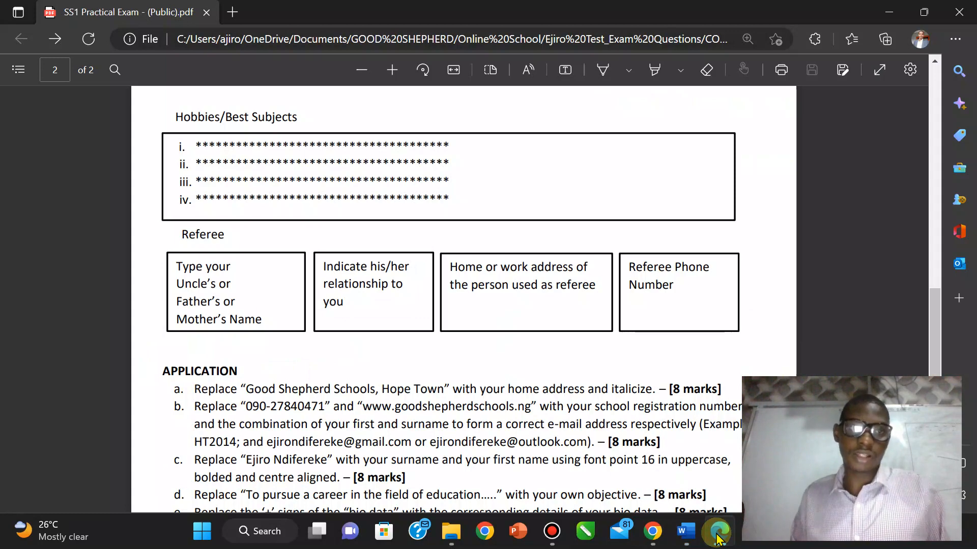
pyautogui.click(686, 531)
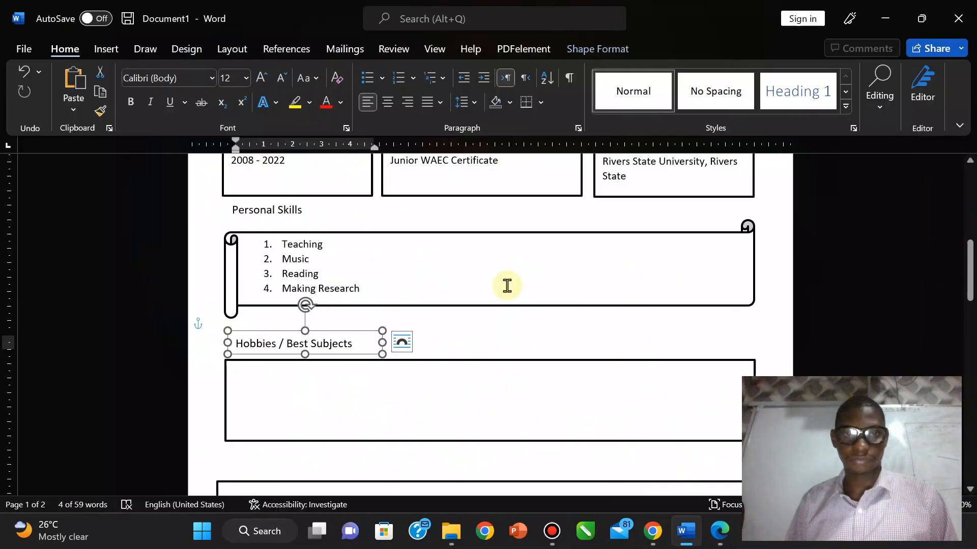
# Step: Start an 'i. ii. iii.' numbered list in the Hobbies box, replacing the uppercase roman style first tried
pyautogui.click(249, 376)
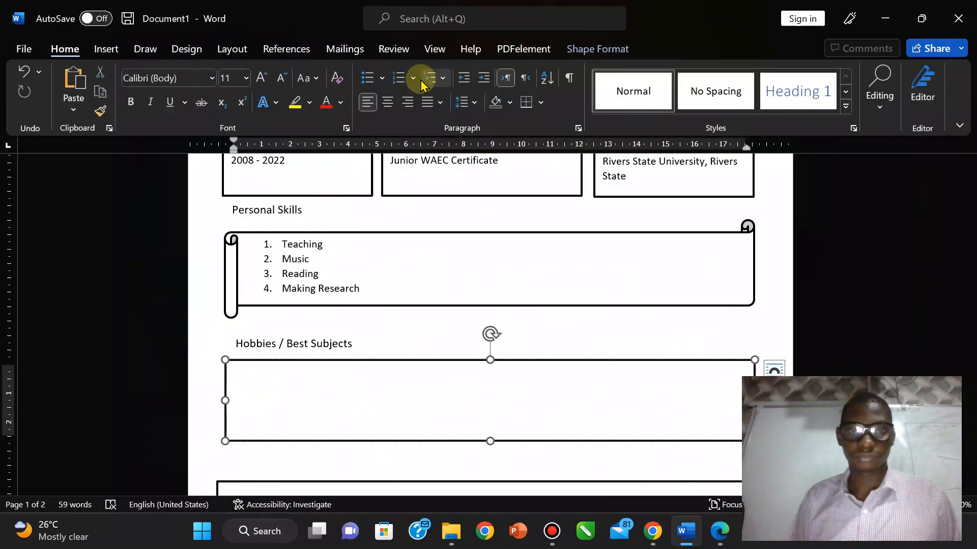
pyautogui.click(383, 80)
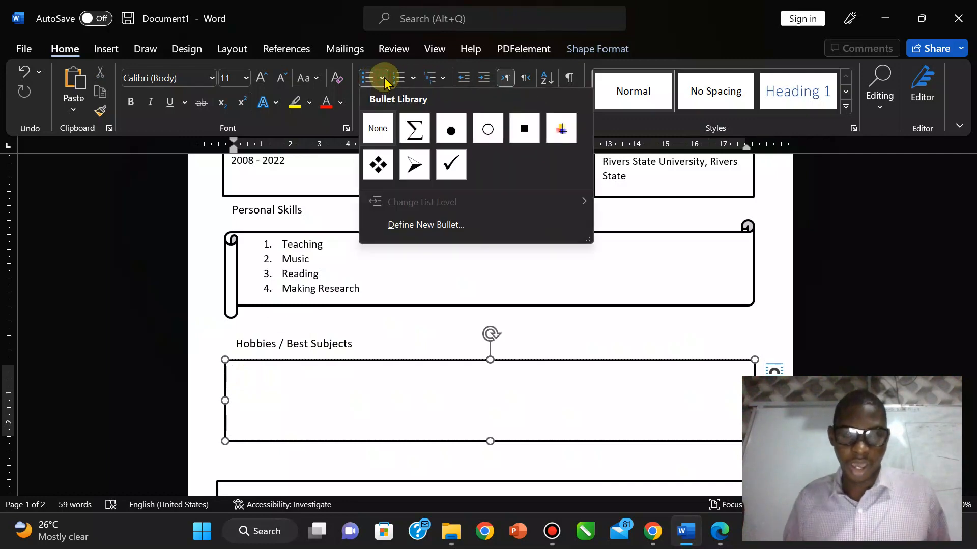
pyautogui.click(413, 78)
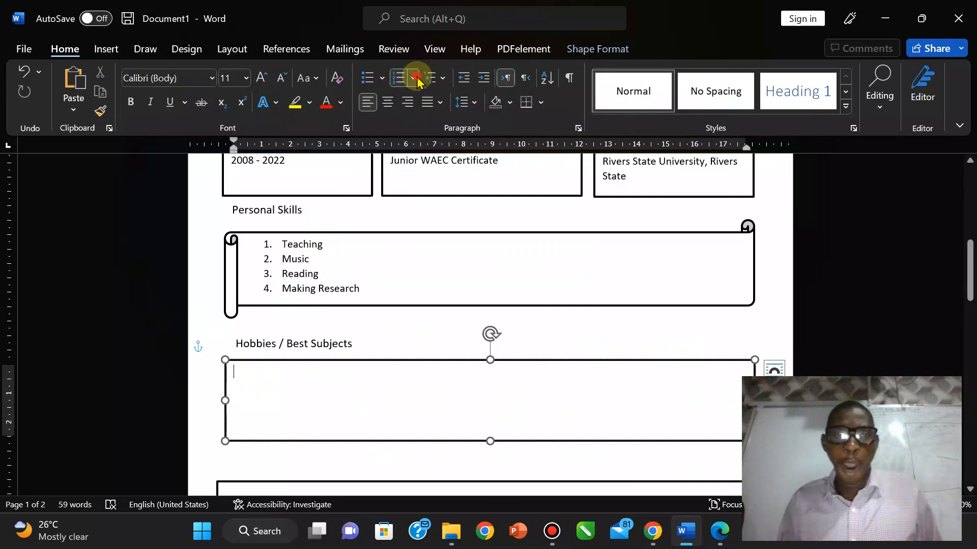
pyautogui.click(413, 77)
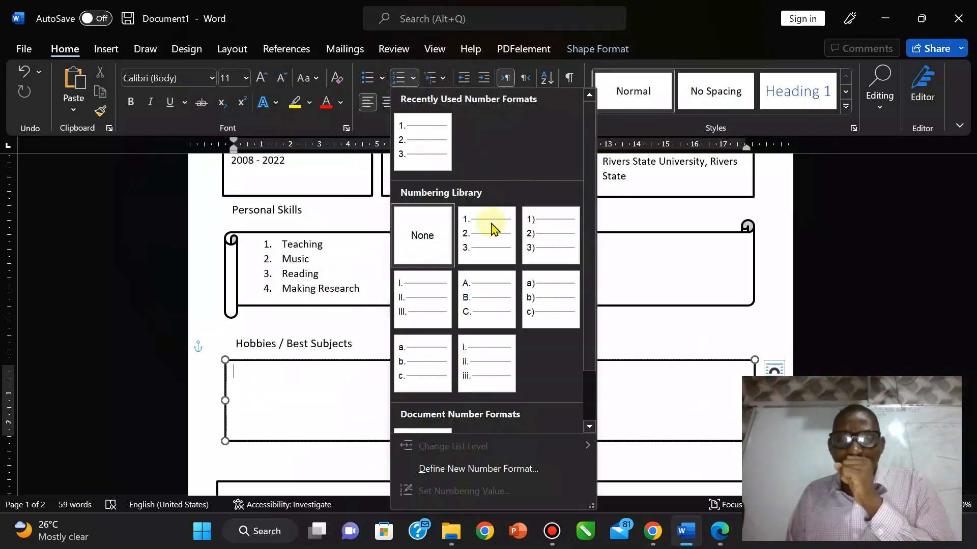
pyautogui.click(413, 300)
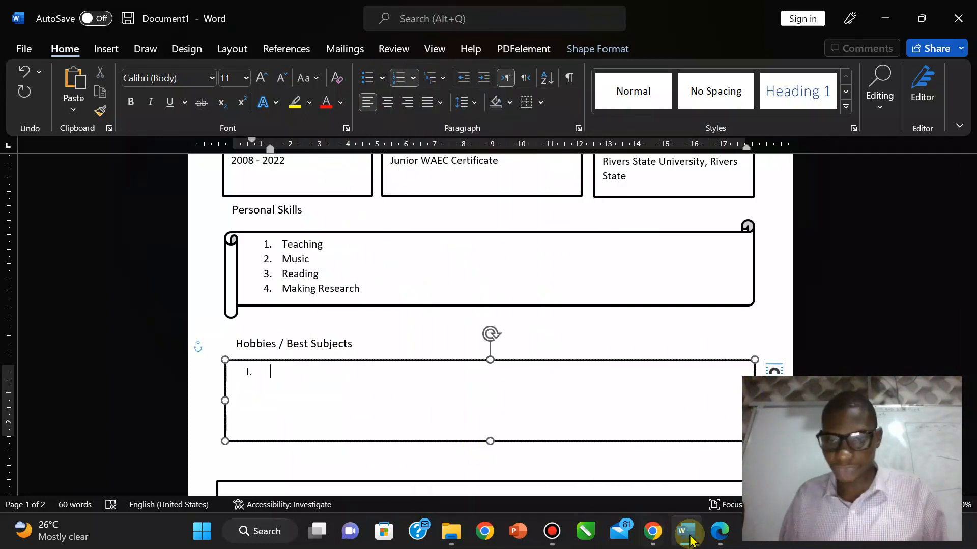
pyautogui.click(728, 535)
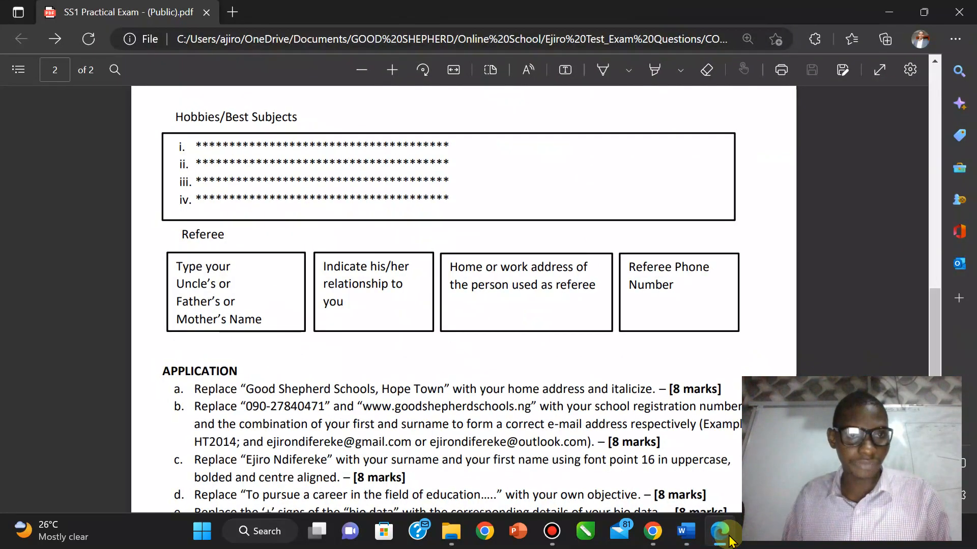
pyautogui.hotkey('alt', 'Tab')
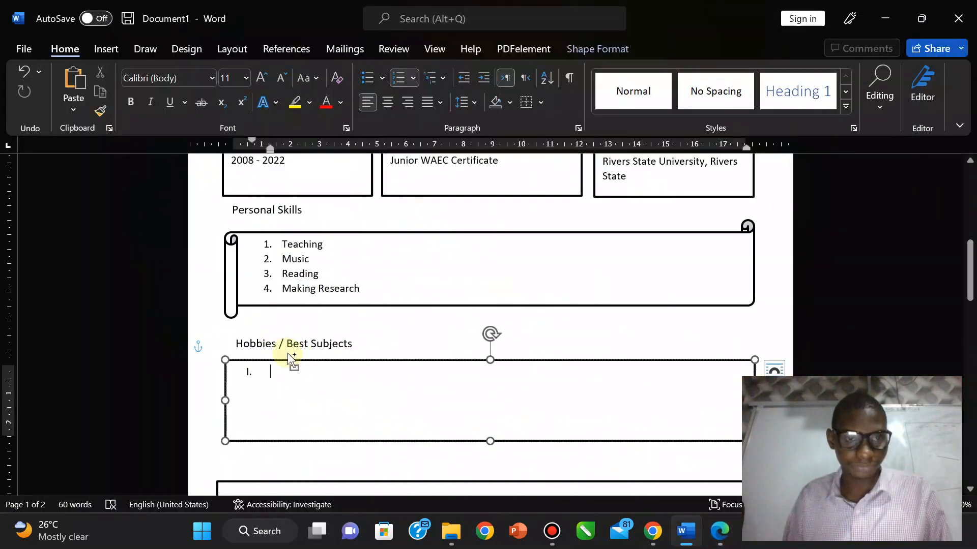
pyautogui.press('BackSpace')
pyautogui.press('BackSpace')
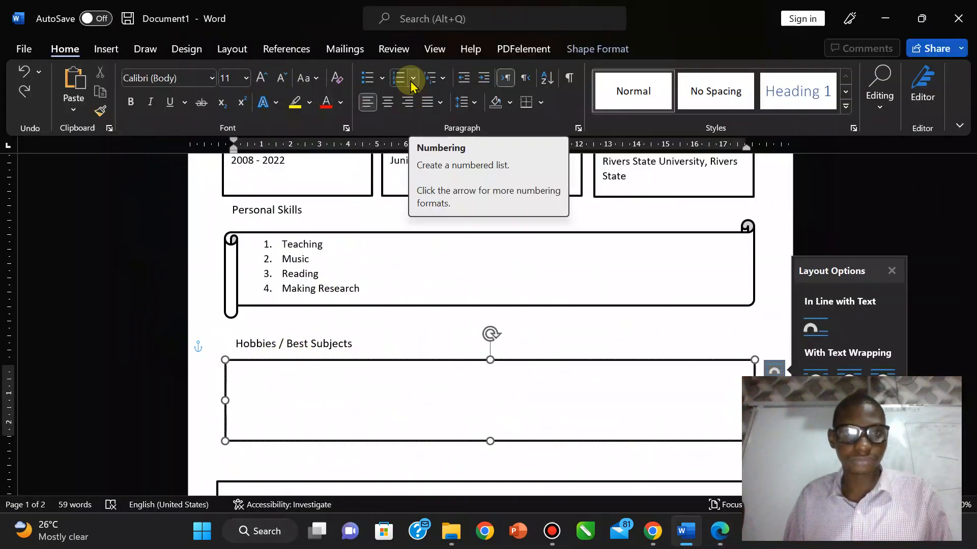
pyautogui.click(411, 81)
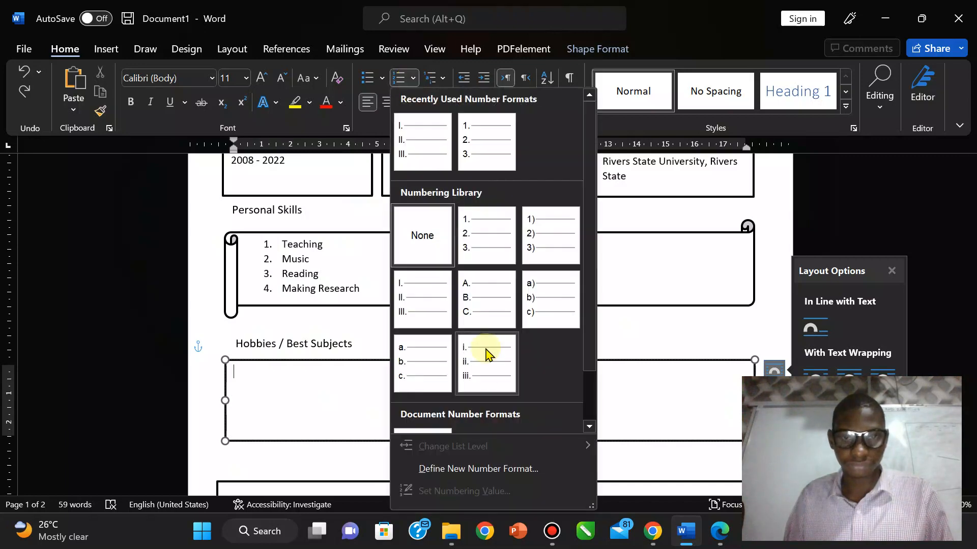
pyautogui.click(485, 375)
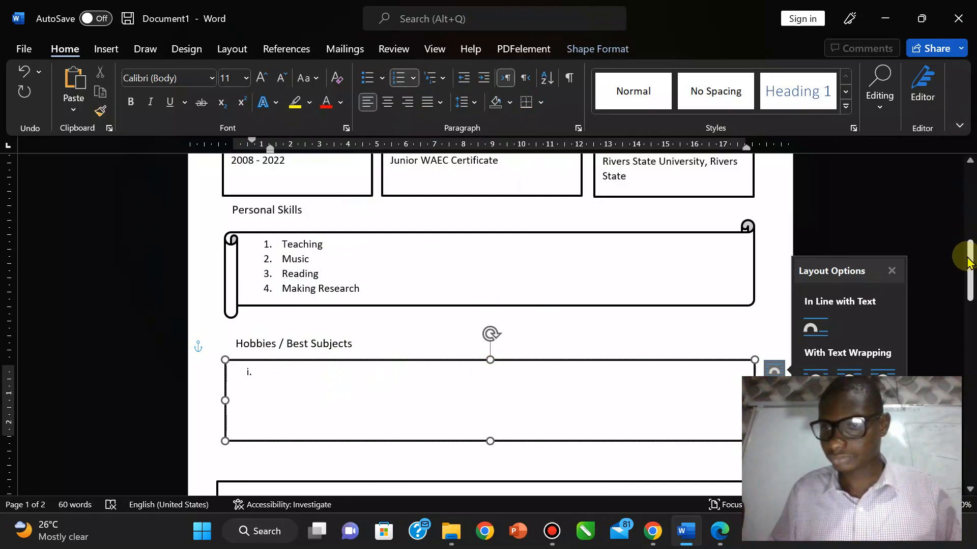
pyautogui.moveTo(971, 275)
pyautogui.mouseDown()
pyautogui.moveTo(971, 239)
pyautogui.moveTo(972, 281)
pyautogui.moveTo(972, 269)
pyautogui.mouseUp()
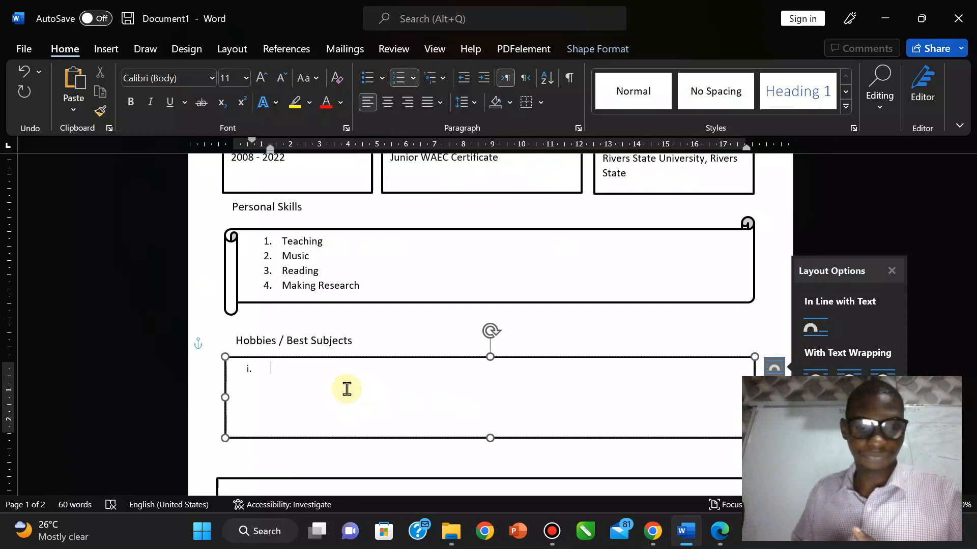
# Step: List Listening to Jazz Music, Teaching, Information and Communication Technology and The Bible as items i–iv
pyautogui.write('Listening t')
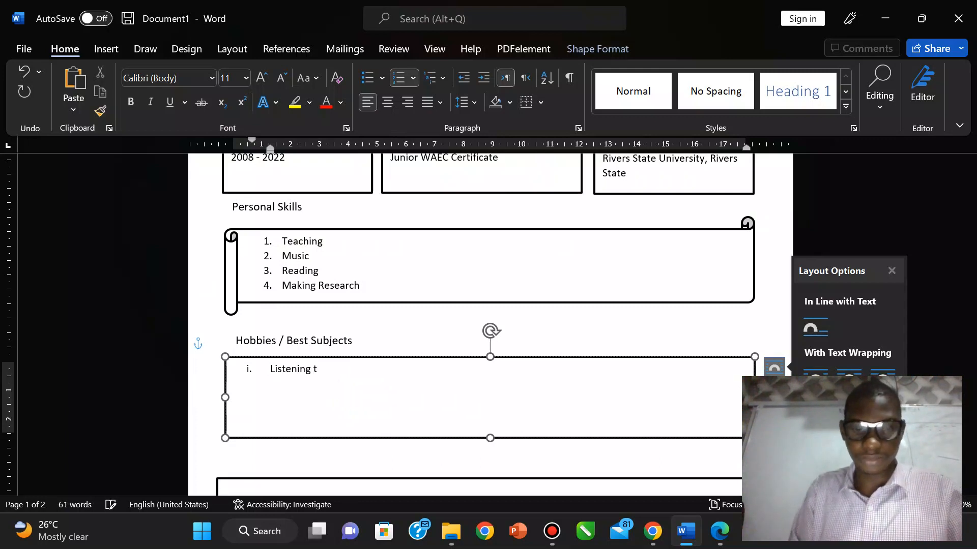
pyautogui.write('o jaz')
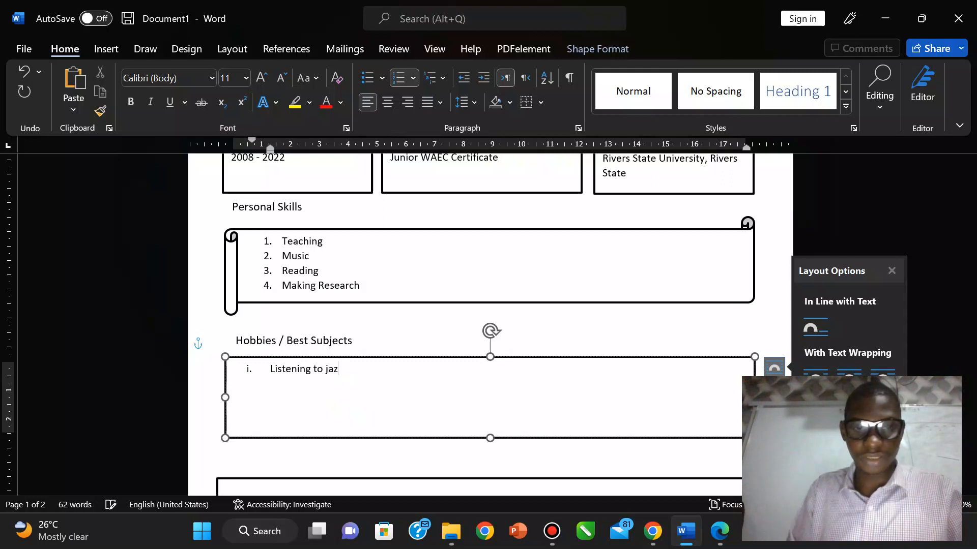
pyautogui.write('Jazz Music')
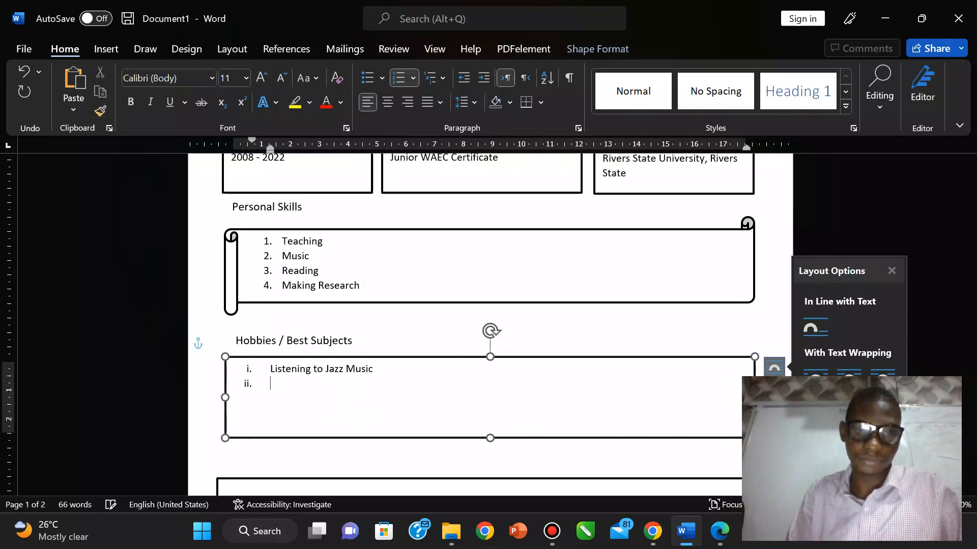
pyautogui.write('Te')
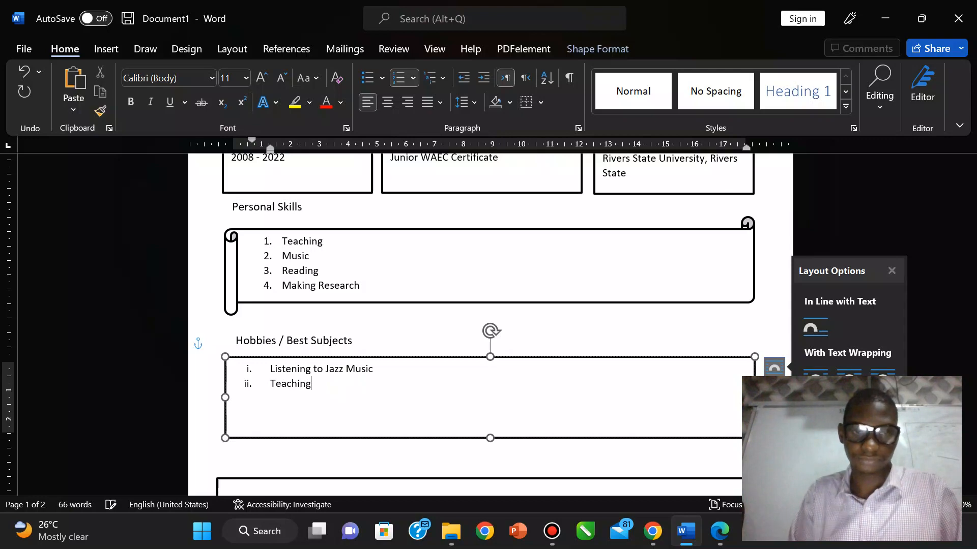
pyautogui.write('aching')
pyautogui.press('Return')
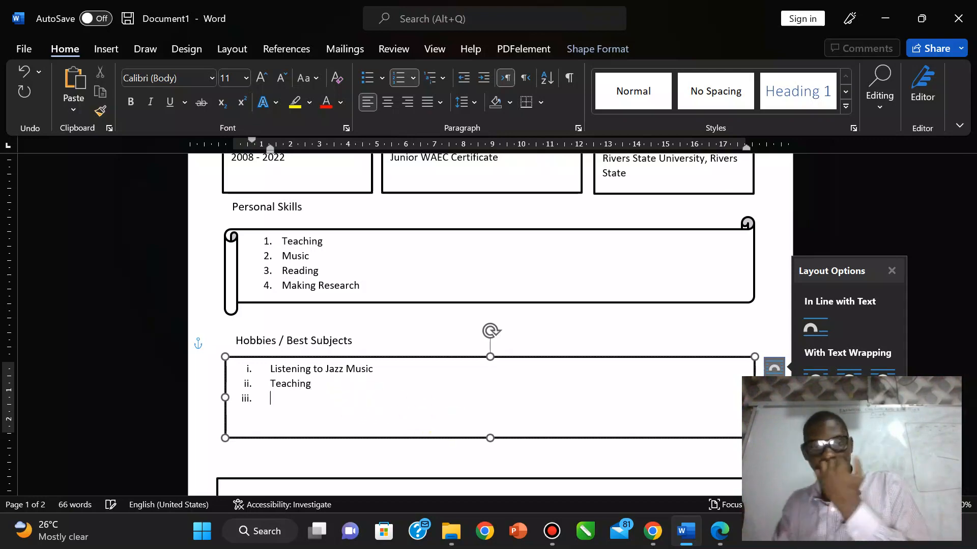
pyautogui.click(728, 532)
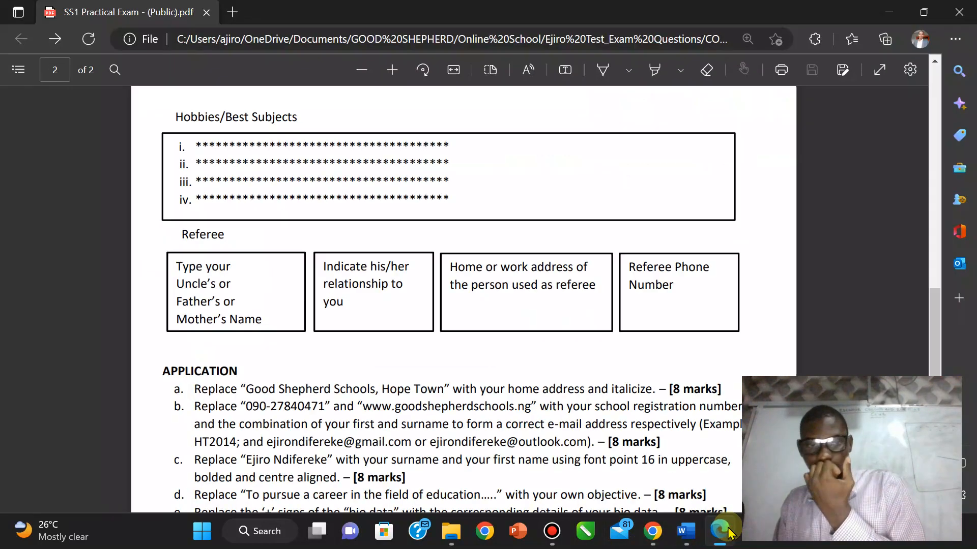
pyautogui.click(728, 532)
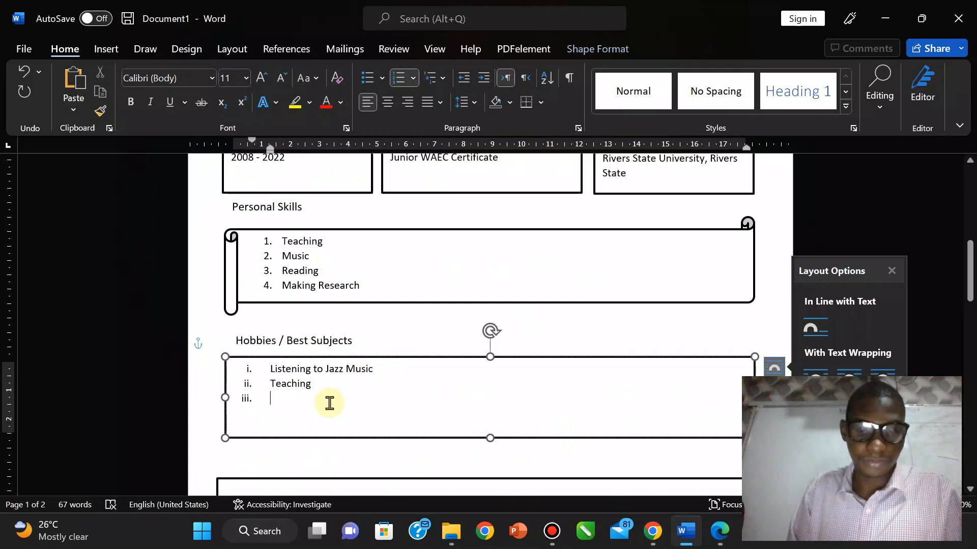
pyautogui.write('Informat')
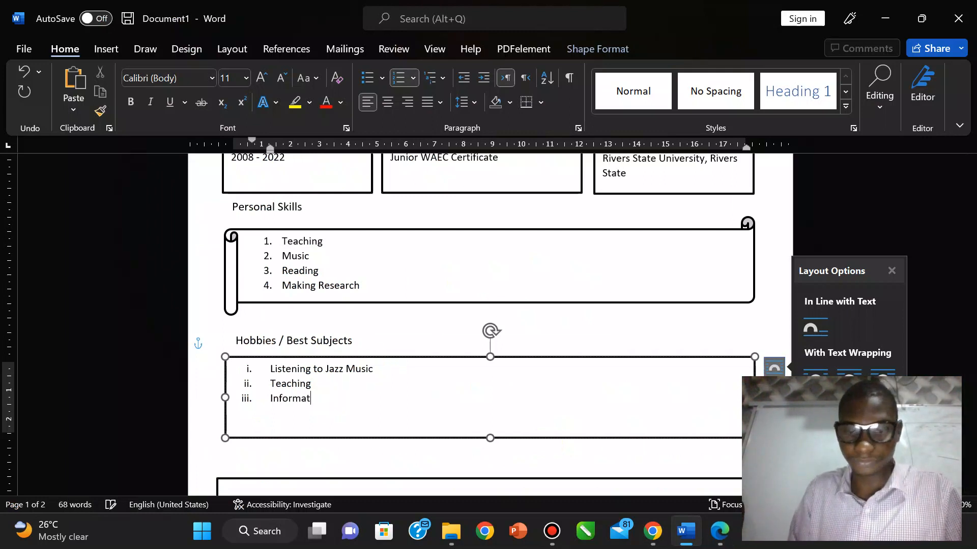
pyautogui.write('ion and Communicat')
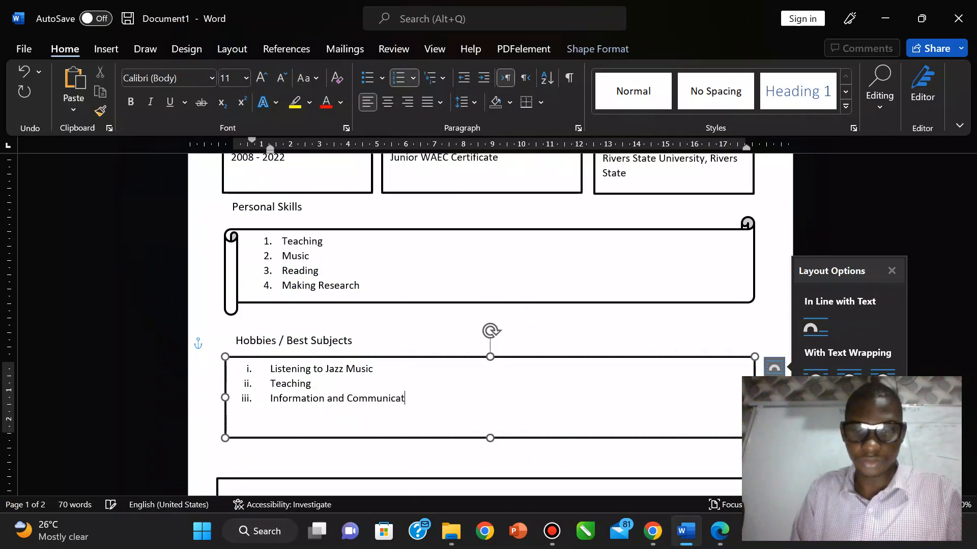
pyautogui.write('ion Technology ')
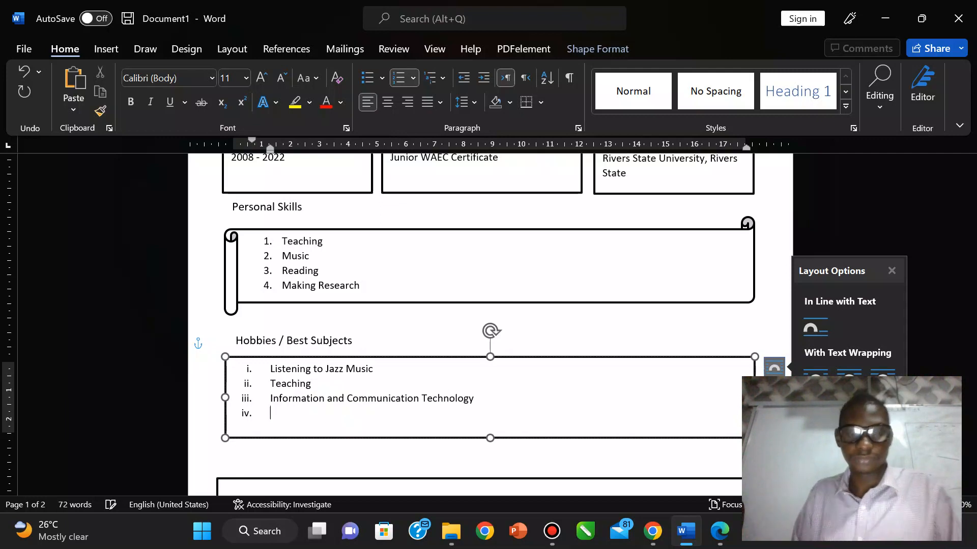
pyautogui.write('The Bible')
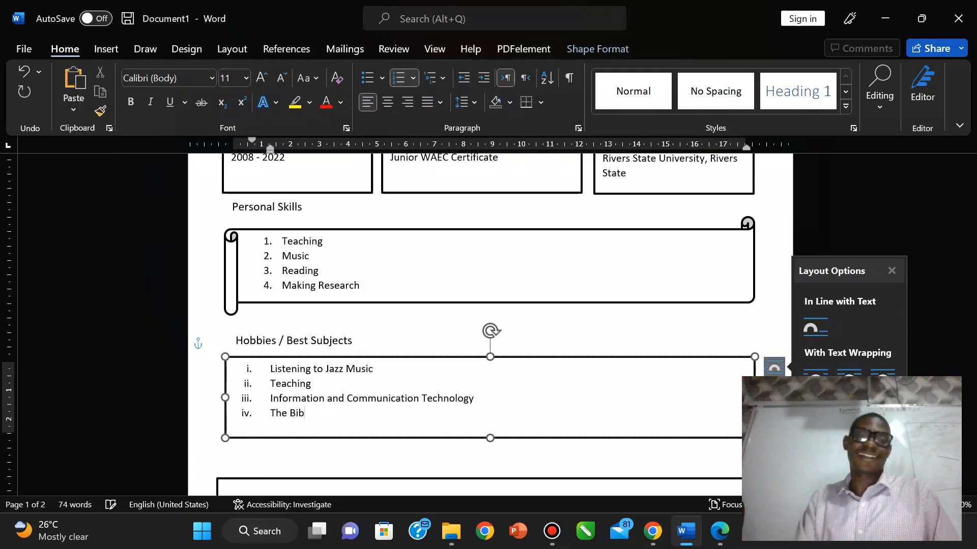
pyautogui.click(372, 454)
pyautogui.click(719, 531)
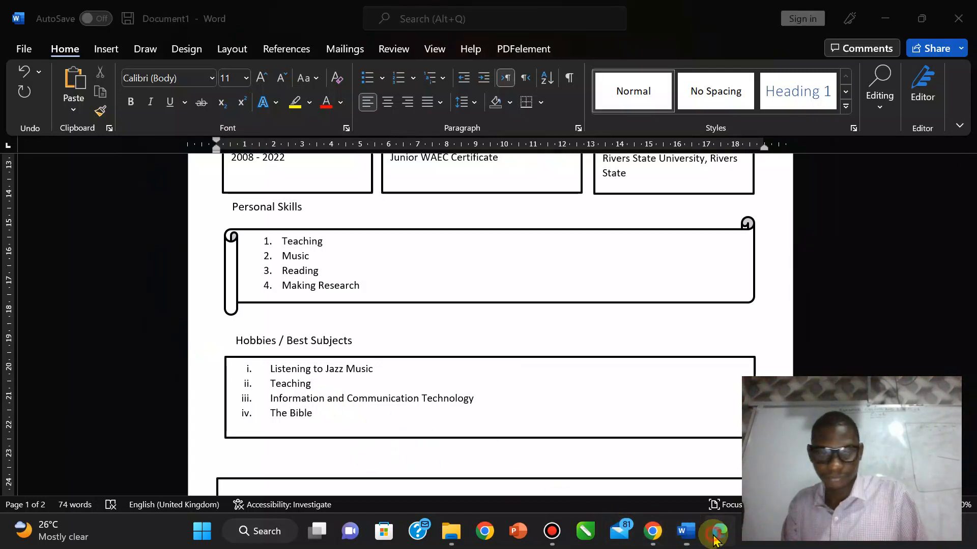
pyautogui.scroll(-3, 622, 389)
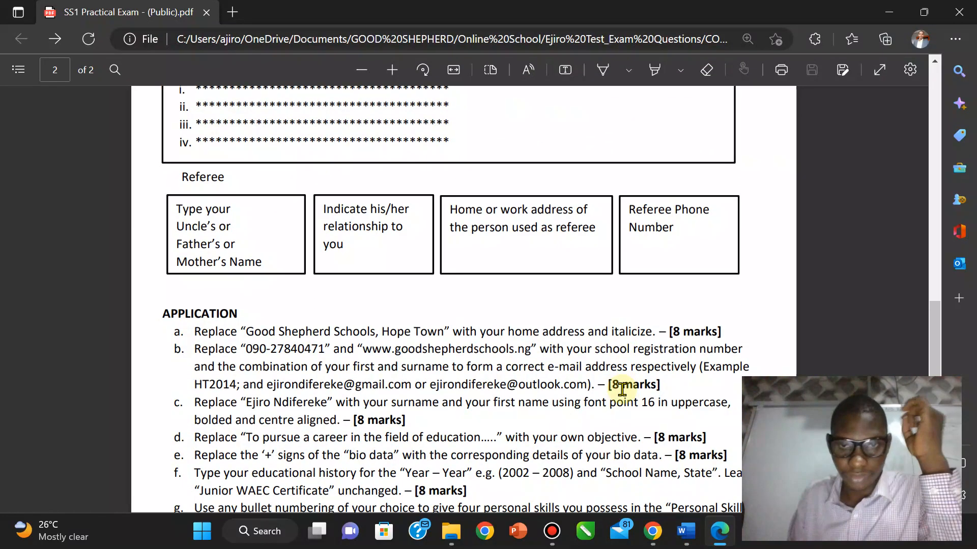
pyautogui.scroll(-5, 622, 389)
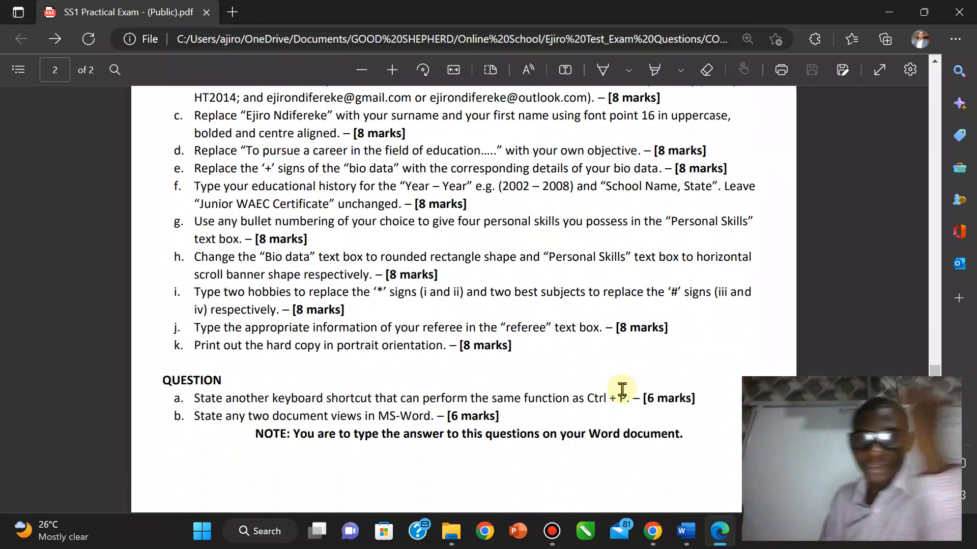
pyautogui.scroll(7, 621, 390)
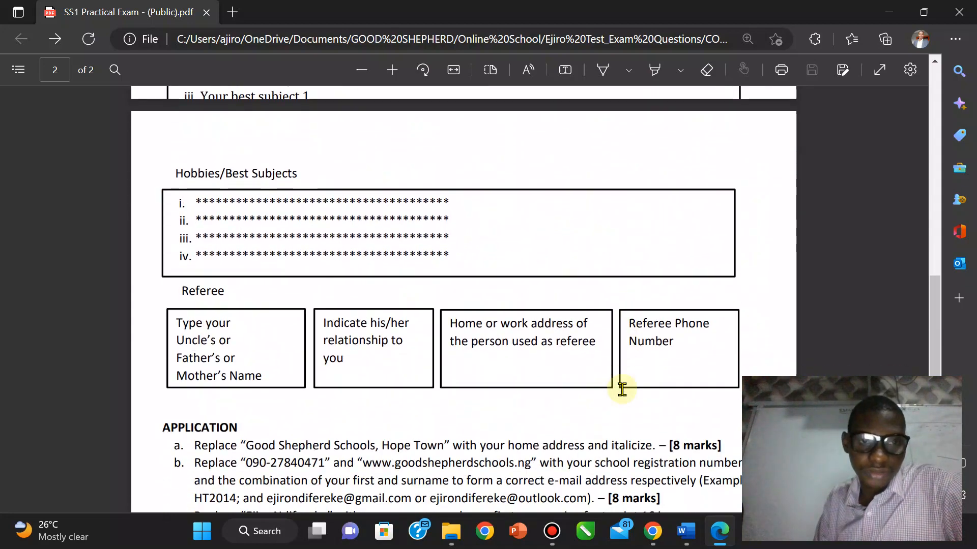
pyautogui.scroll(-2, 622, 389)
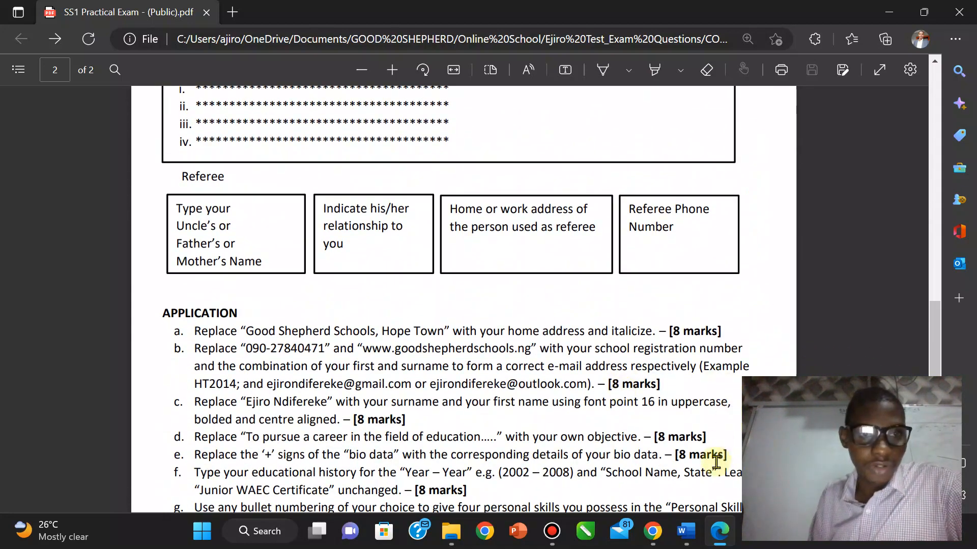
pyautogui.click(685, 531)
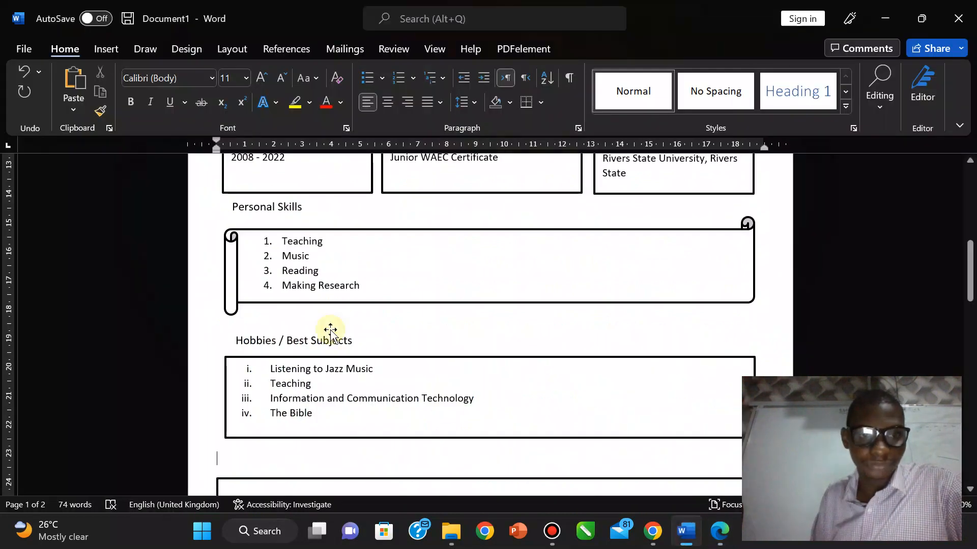
# Step: Delete the large empty rectangle below the Hobbies / Best Subjects list
pyautogui.moveTo(968, 285); pyautogui.dragTo(966, 341)
pyautogui.click(648, 206)
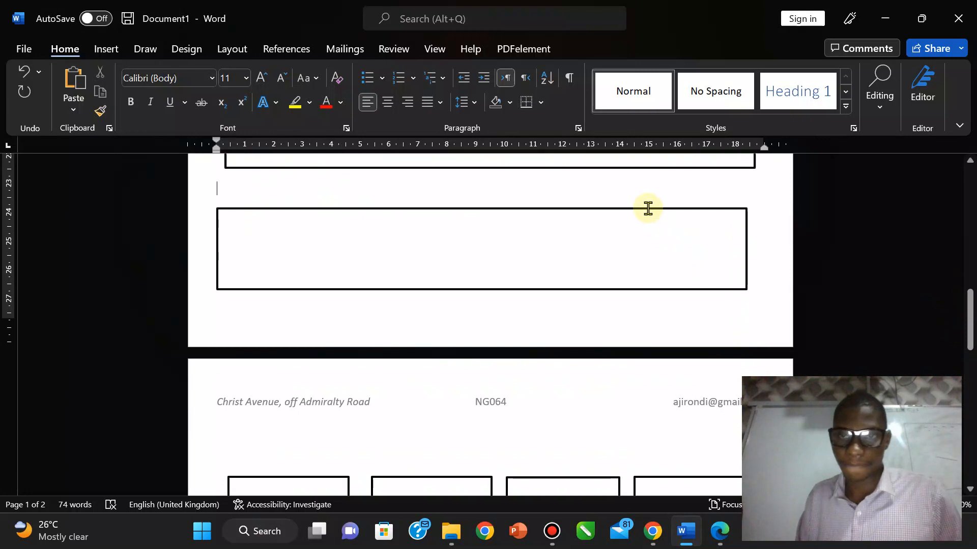
pyautogui.click(648, 210)
pyautogui.press('Delete')
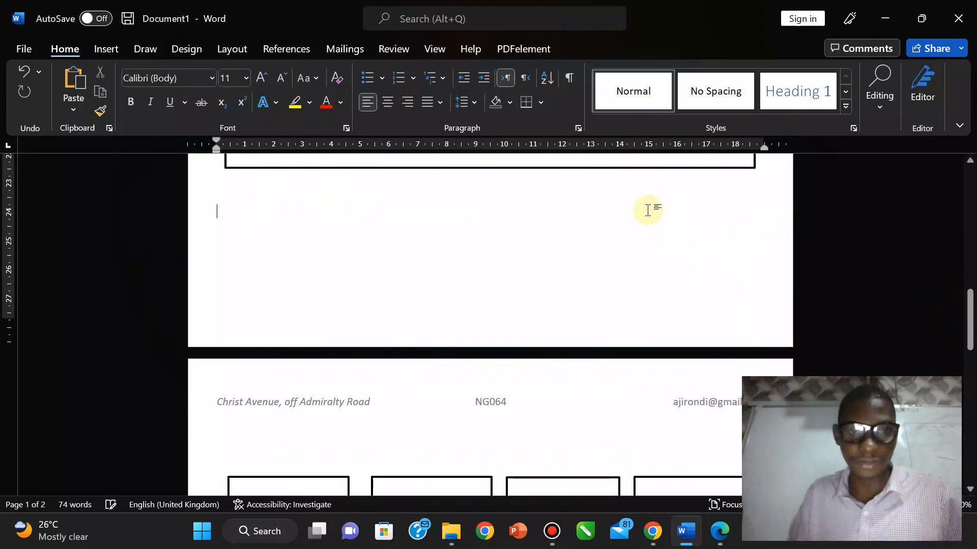
# Step: Remove the leftover blank lines so the row of four boxes moves up onto page 1
pyautogui.press('BackSpace')
pyautogui.press('BackSpace')
pyautogui.press('BackSpace')
pyautogui.press('BackSpace')
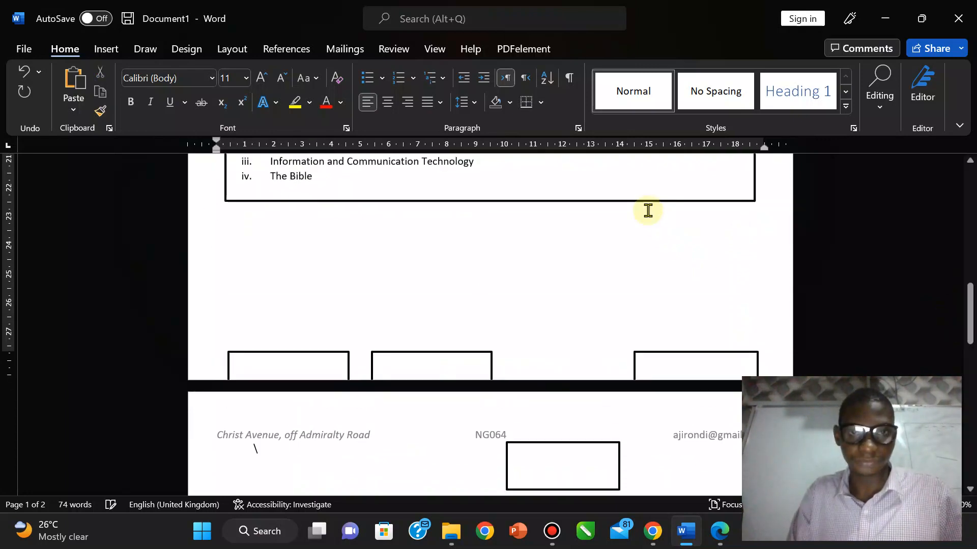
pyautogui.press('Return')
pyautogui.press('BackSpace')
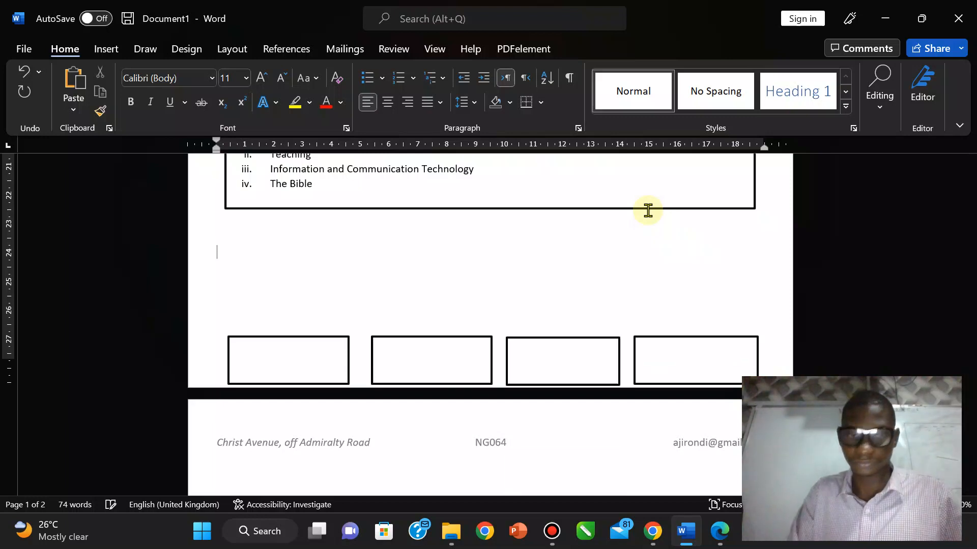
pyautogui.scroll(3, 648, 210)
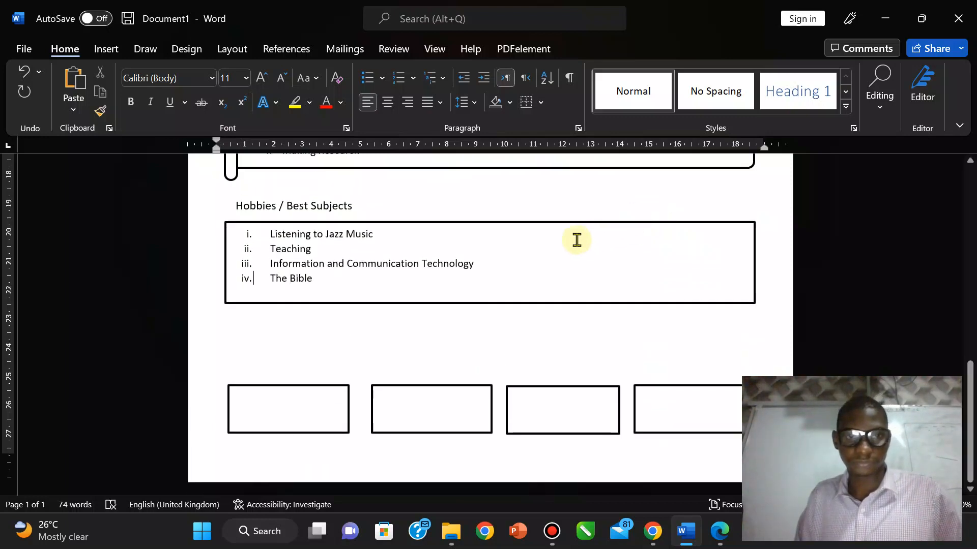
pyautogui.click(338, 361)
pyautogui.press('BackSpace')
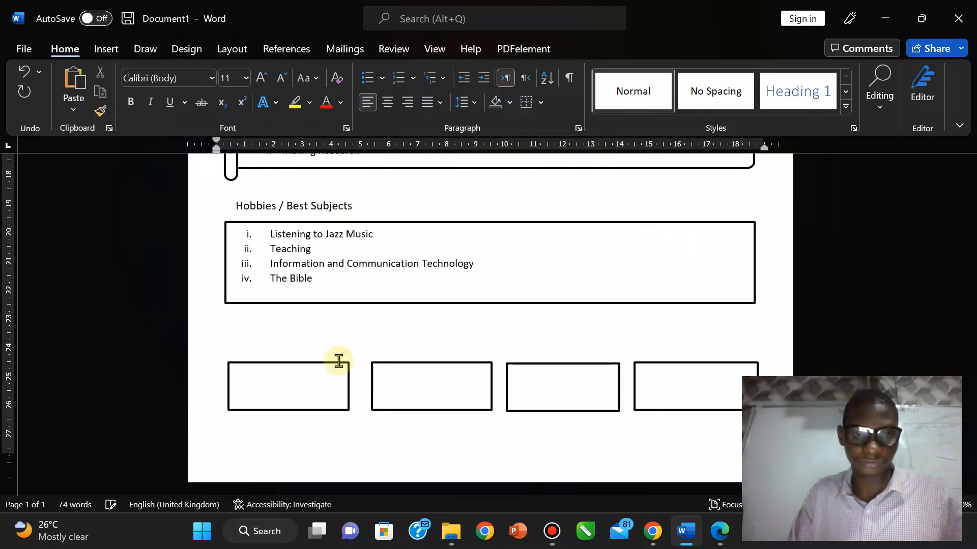
# Step: Paste a copy of the Hobbies heading box below the list and position it above the four boxes
pyautogui.click(273, 204)
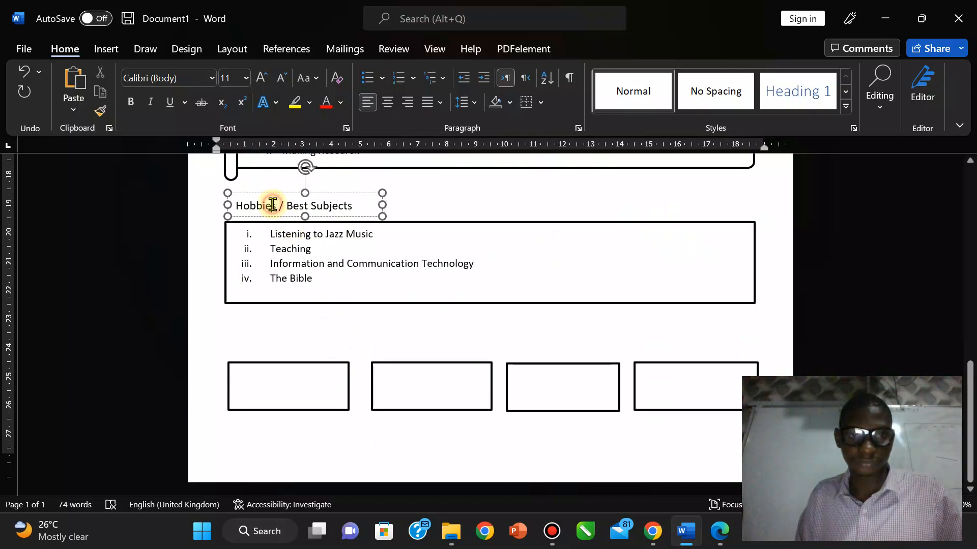
pyautogui.write('Educational History')
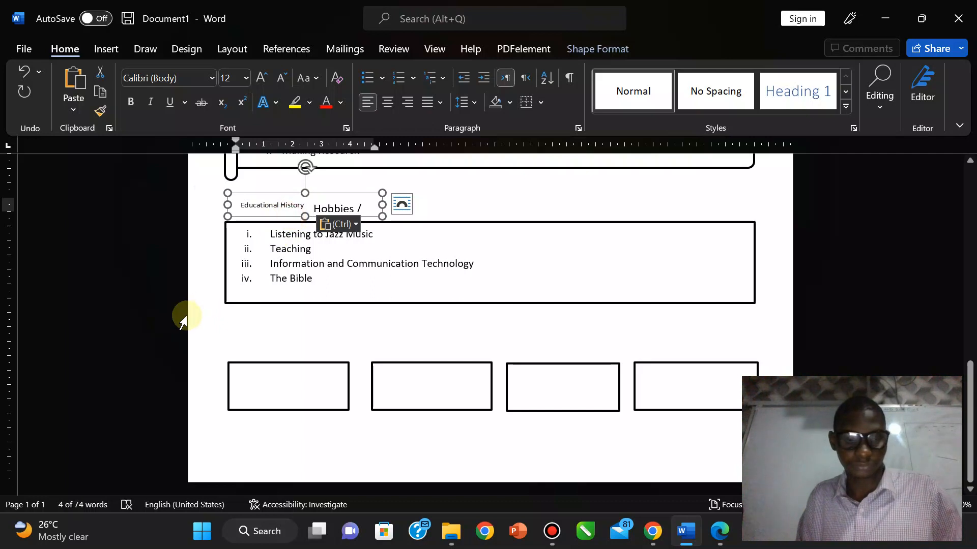
pyautogui.hotkey('ctrl', 'z')
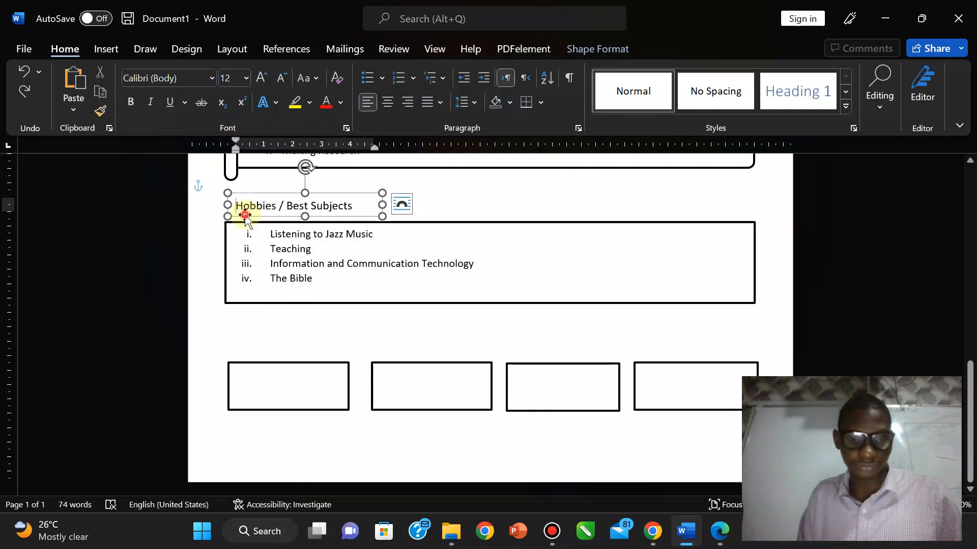
pyautogui.click(245, 216)
pyautogui.click(238, 321)
pyautogui.hotkey('ctrl', 'v')
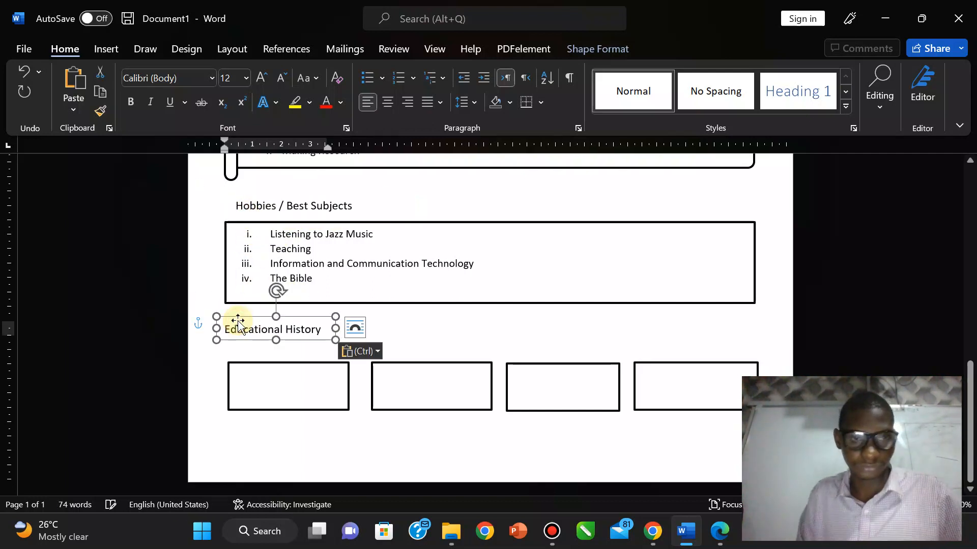
pyautogui.moveTo(258, 316)
pyautogui.mouseDown()
pyautogui.moveTo(272, 329)
pyautogui.moveTo(261, 326)
pyautogui.mouseUp()
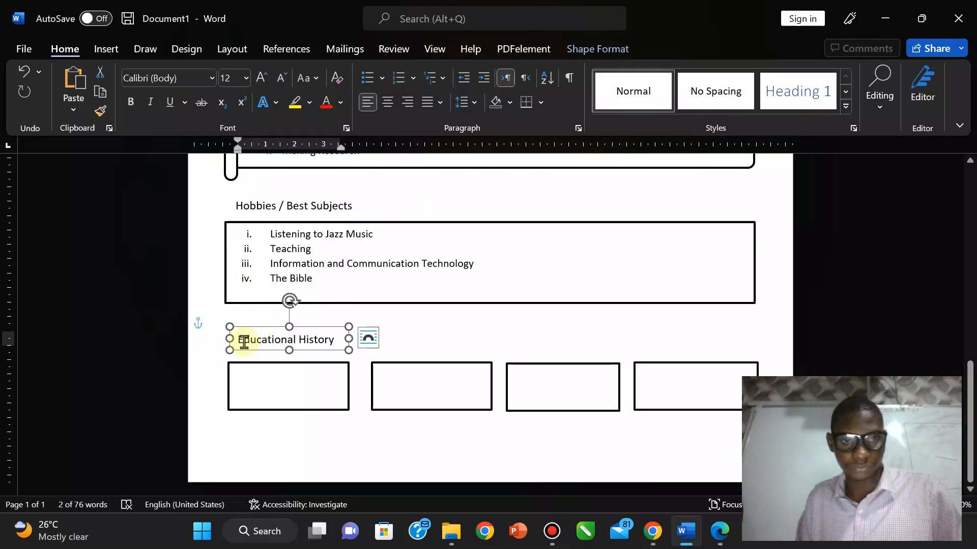
# Step: Retype the copied heading as 'Referee', then bring up the exam PDF for comparison
pyautogui.tripleClick(245, 340)
pyautogui.write('Re')
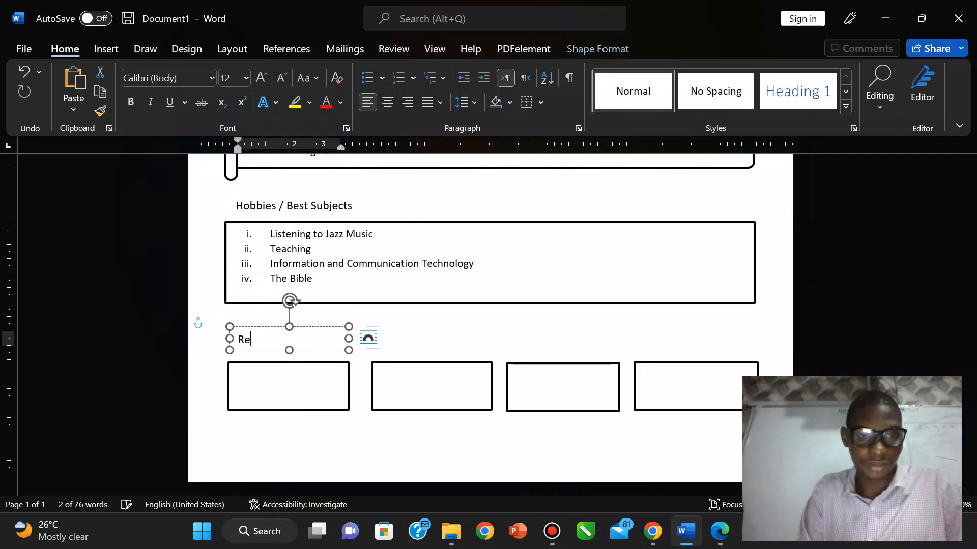
pyautogui.write('fer')
pyautogui.press('BackSpace')
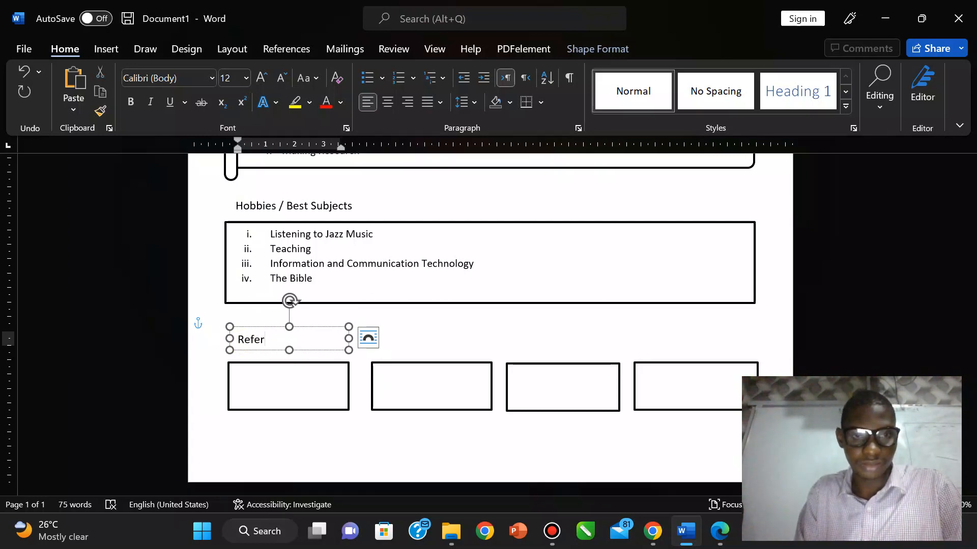
pyautogui.write('ree')
pyautogui.click(413, 343)
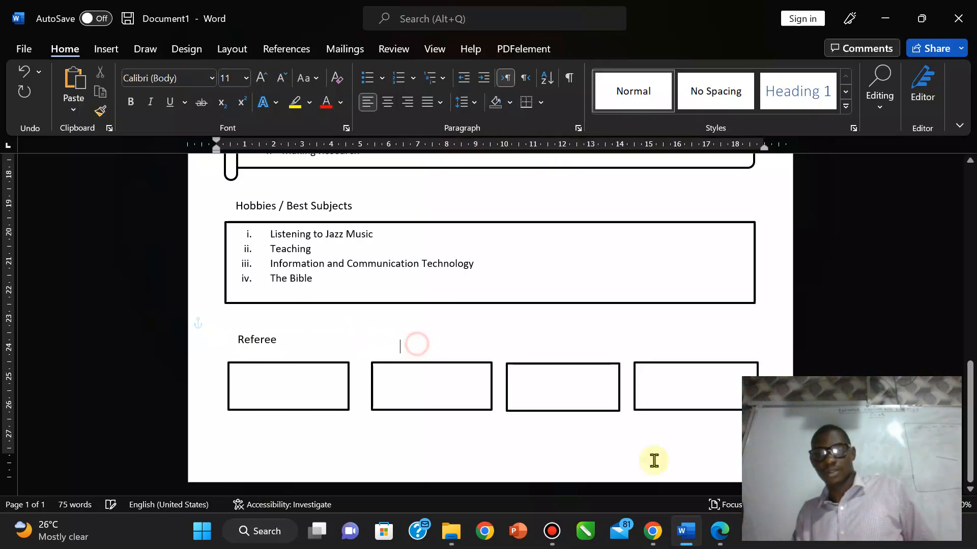
pyautogui.click(718, 531)
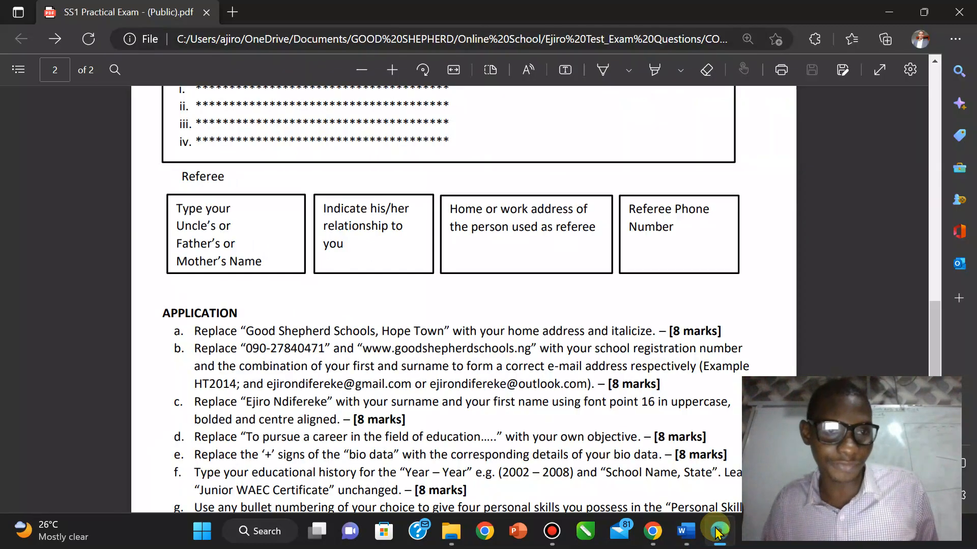
# Step: Back in the CV, select all four referee boxes and show the Shape Format Align Text options
pyautogui.click(718, 531)
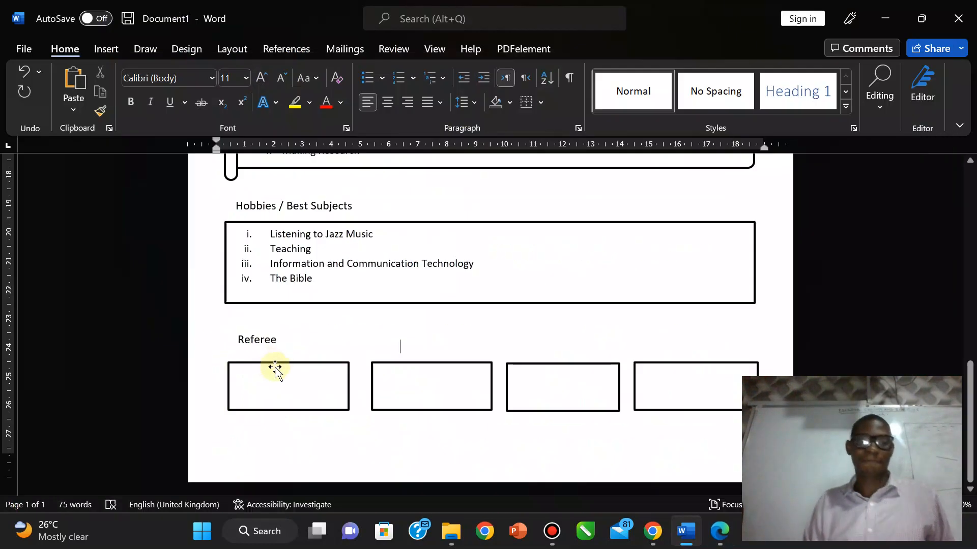
pyautogui.click(306, 368)
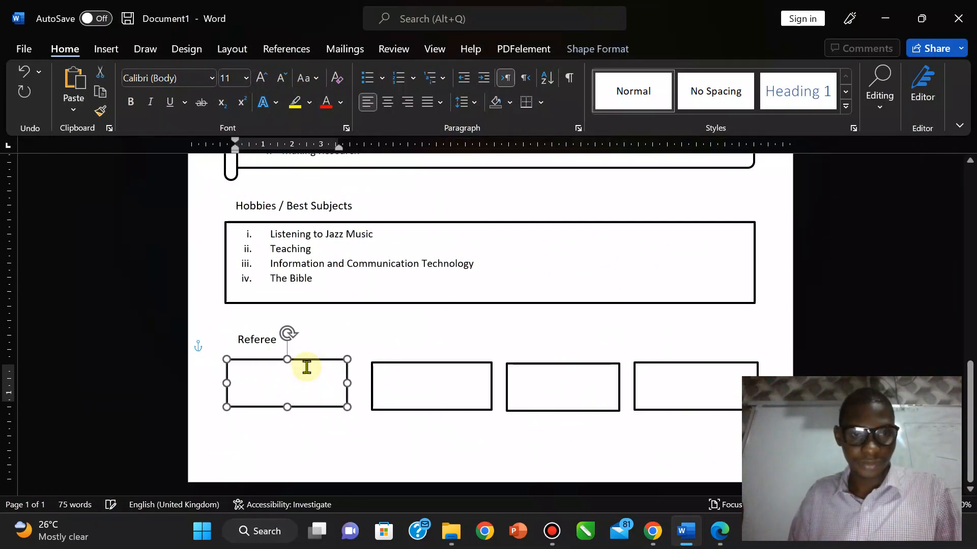
pyautogui.click(413, 370)
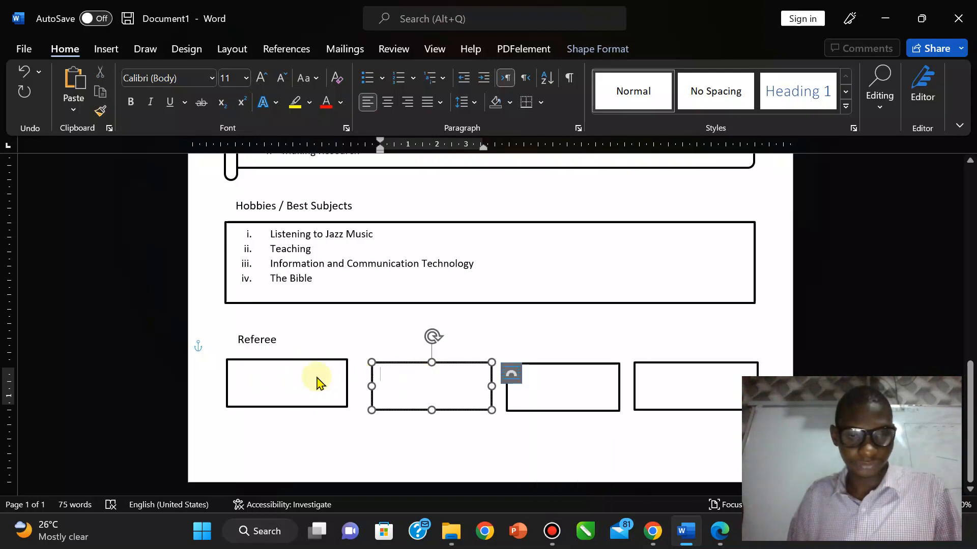
pyautogui.keyDown('shift'); pyautogui.click(316, 377); pyautogui.keyUp('shift')
pyautogui.keyDown('shift'); pyautogui.click(550, 388); pyautogui.keyUp('shift')
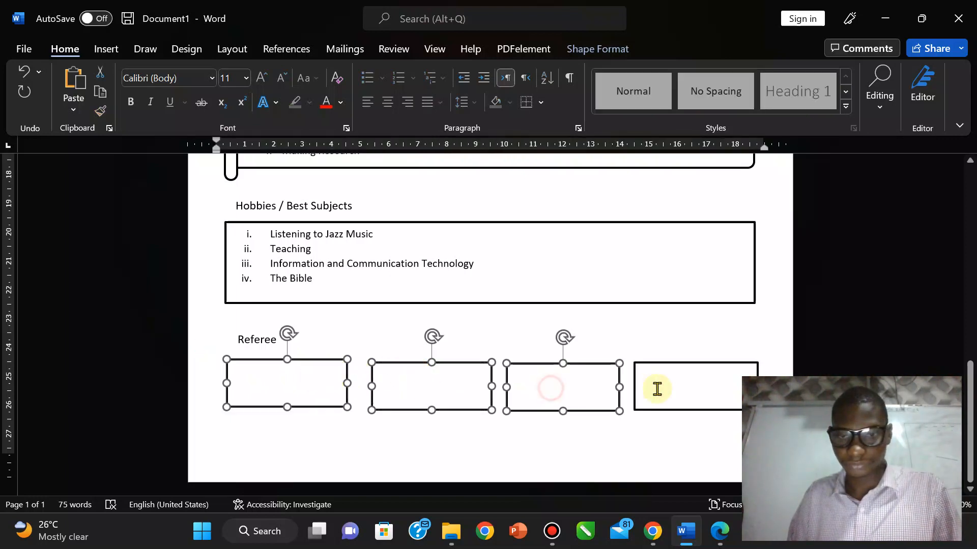
pyautogui.keyDown('shift'); pyautogui.click(666, 388); pyautogui.keyUp('shift')
pyautogui.click(580, 49)
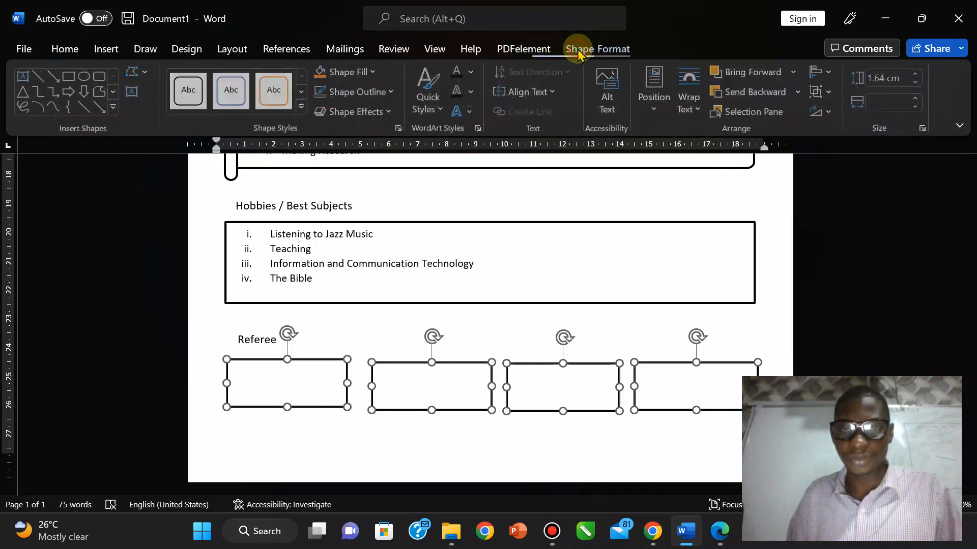
pyautogui.click(555, 93)
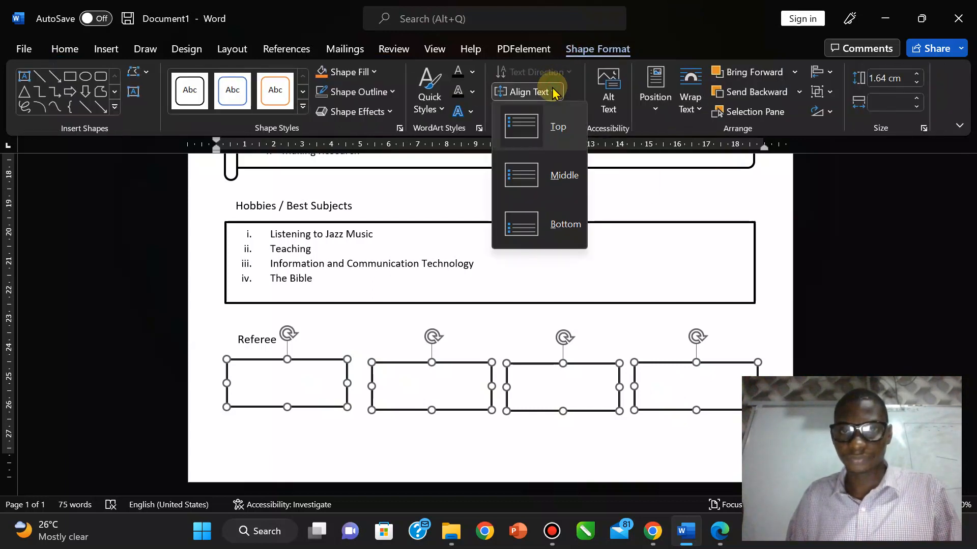
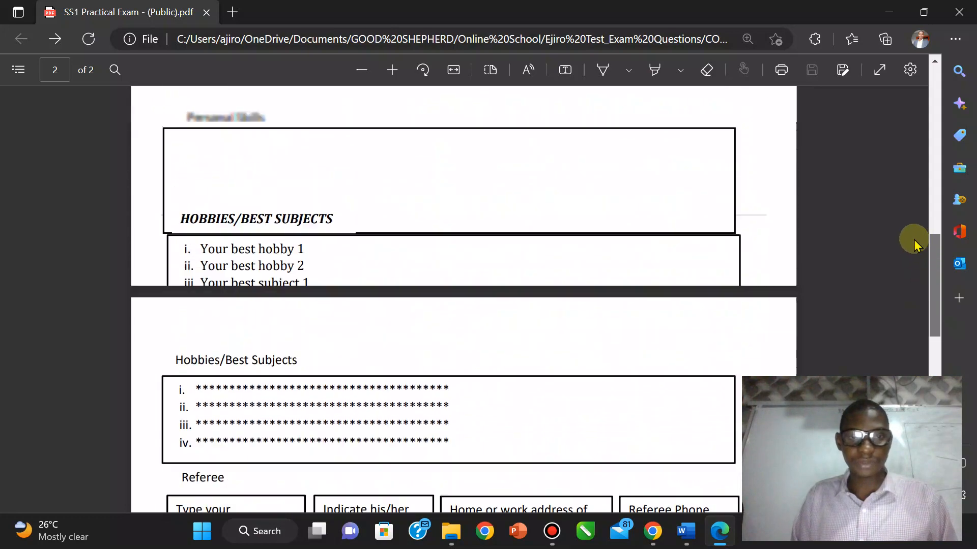
# Step: Scroll the CV up to its header, read the PDF brief's first-page instructions, then return to Word
pyautogui.click(686, 532)
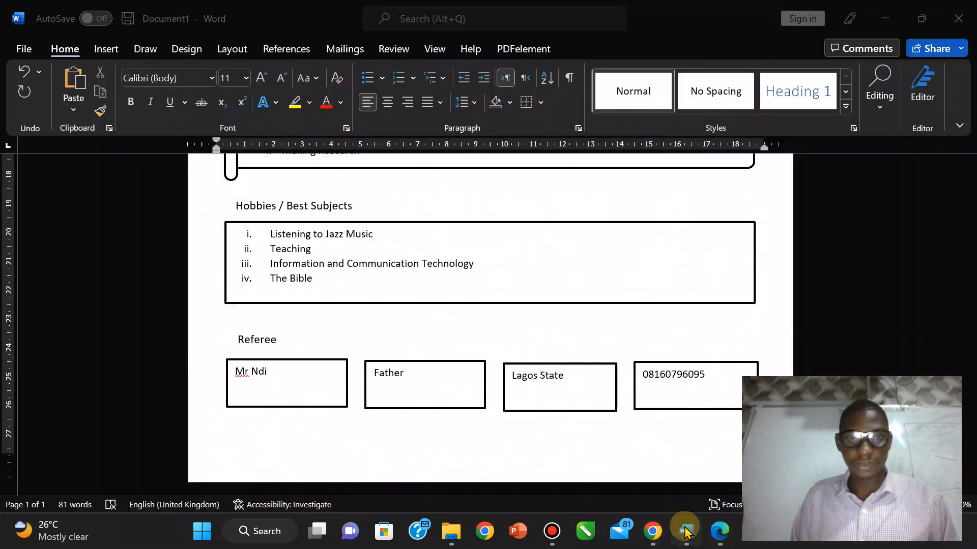
pyautogui.moveTo(969, 379); pyautogui.dragTo(966, 192)
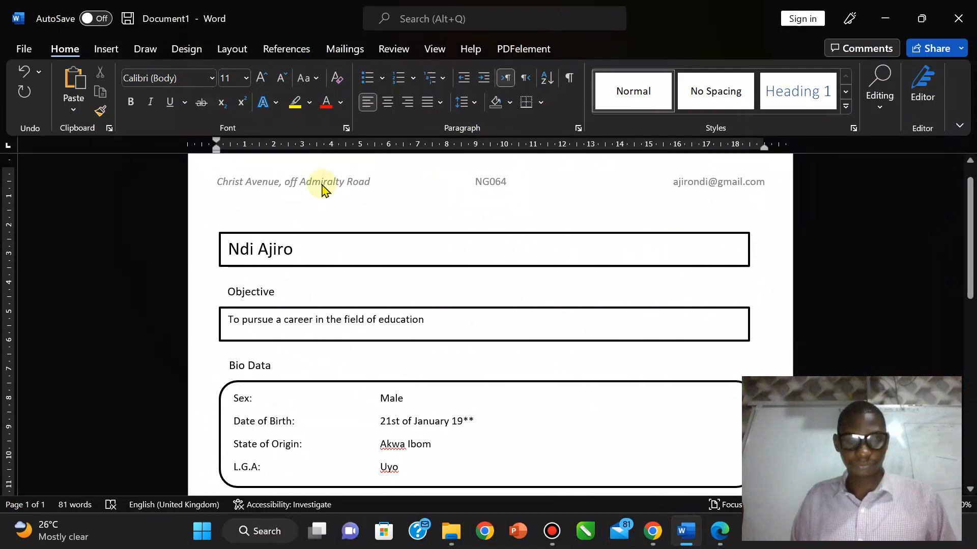
pyautogui.click(719, 531)
pyautogui.moveTo(934, 229); pyautogui.dragTo(920, 97)
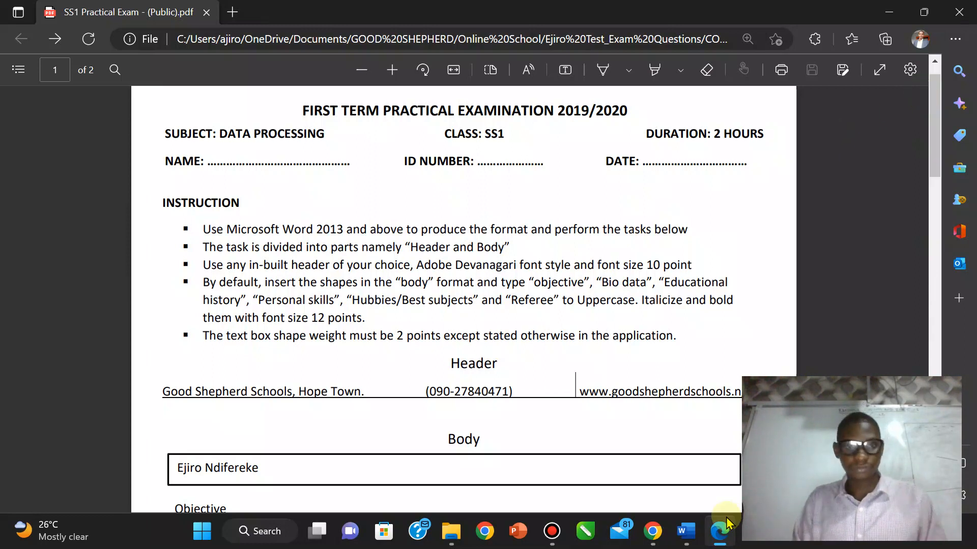
pyautogui.moveTo(727, 517)
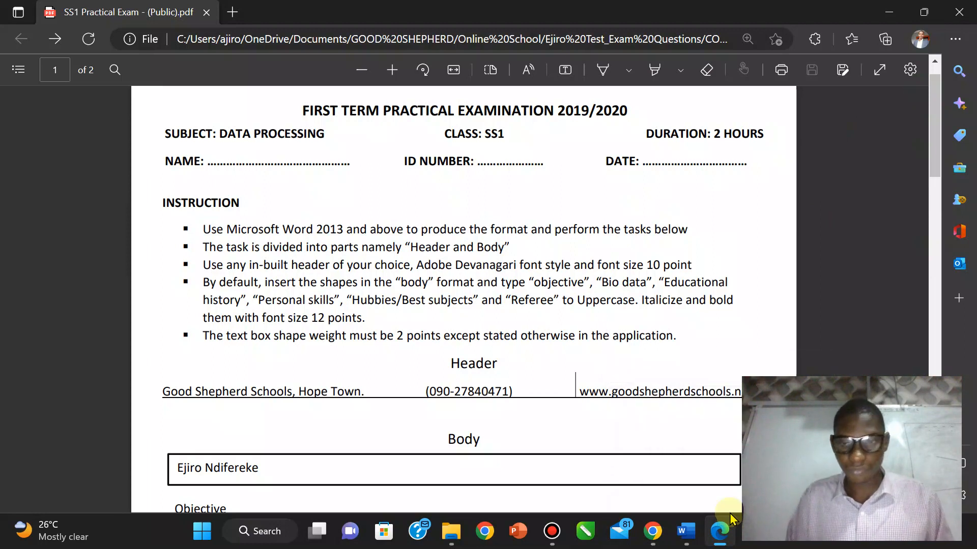
pyautogui.moveTo(689, 535)
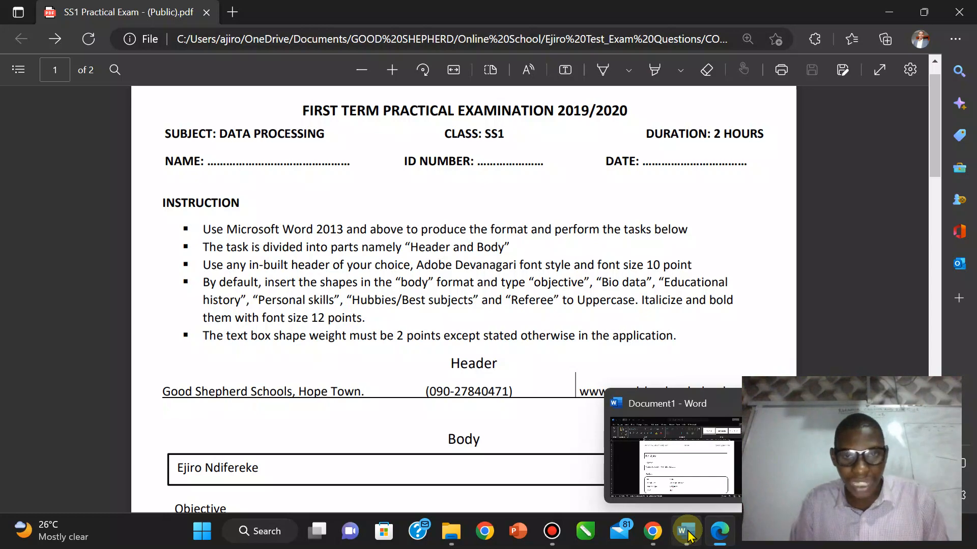
pyautogui.click(687, 532)
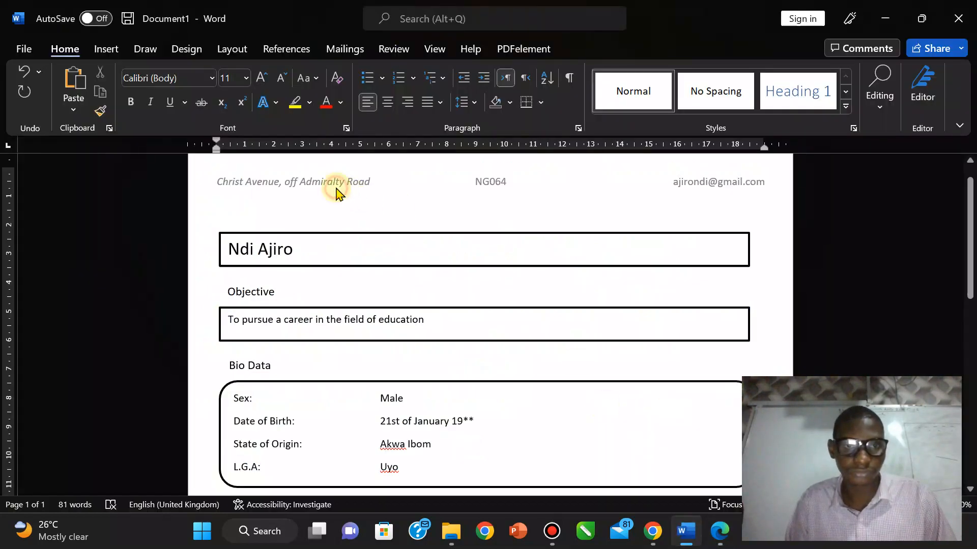
# Step: Select the header line and start entering a new font name in the Home font box
pyautogui.doubleClick(336, 188)
pyautogui.tripleClick(335, 188)
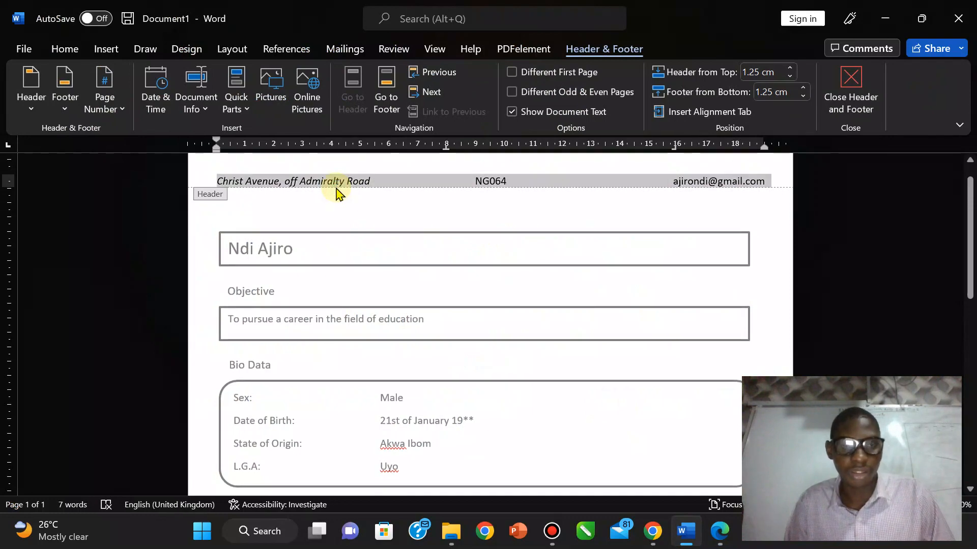
pyautogui.click(66, 49)
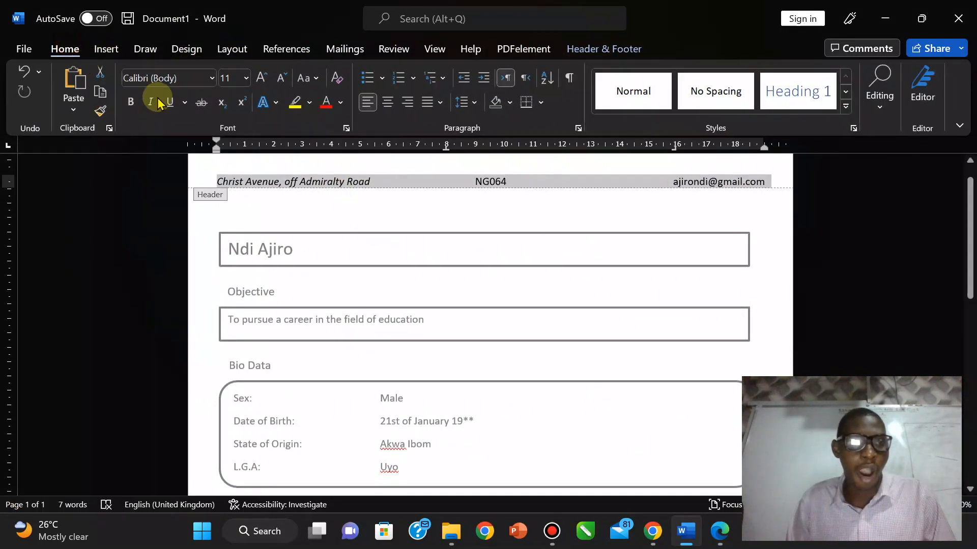
pyautogui.click(159, 80)
pyautogui.write('D')
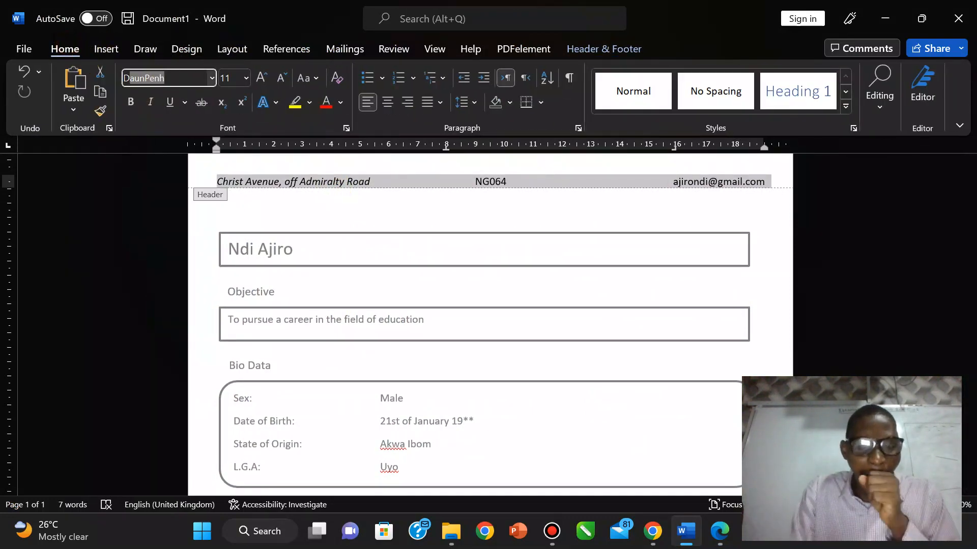
pyautogui.write('w')
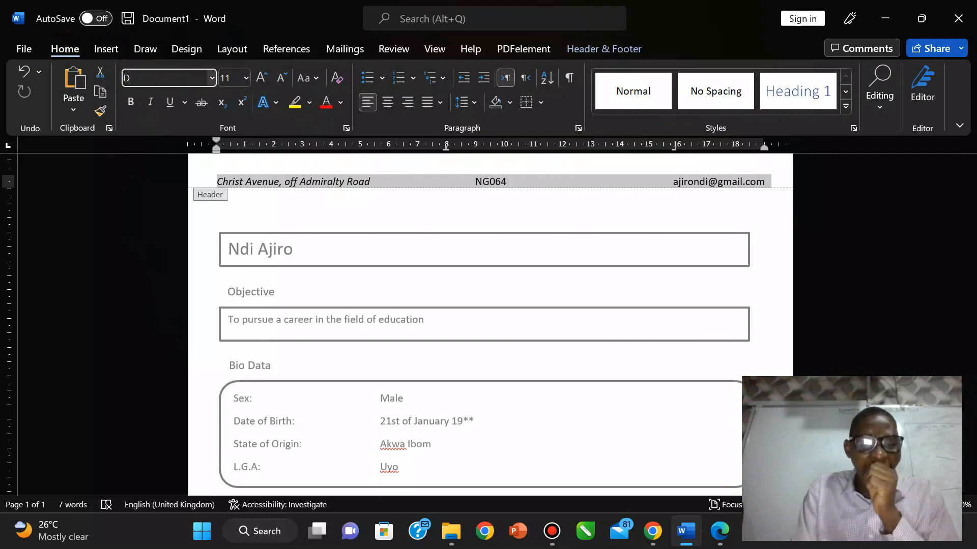
pyautogui.write('eVa')
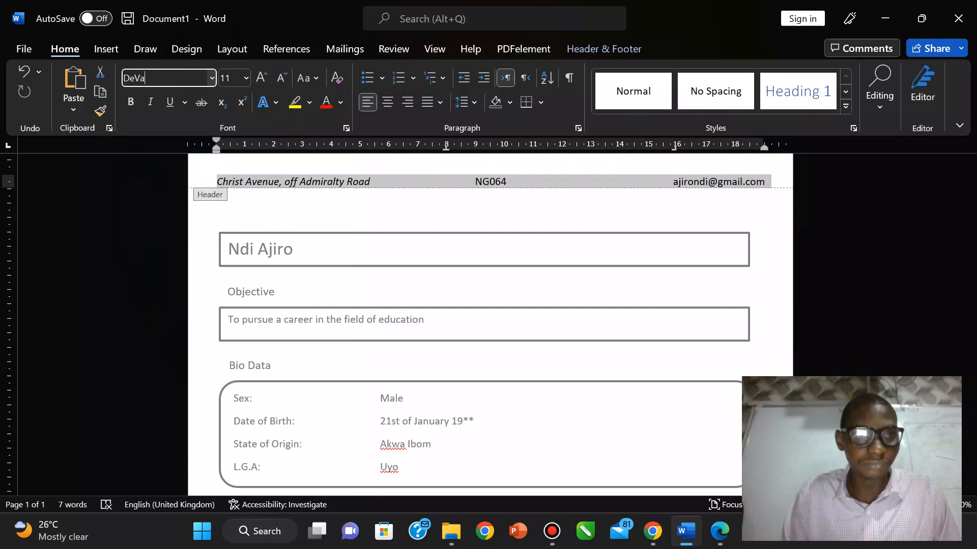
# Step: Look up the required Adobe Devanagari font name in the PDF brief, discarding the mistyped font
pyautogui.click(734, 542)
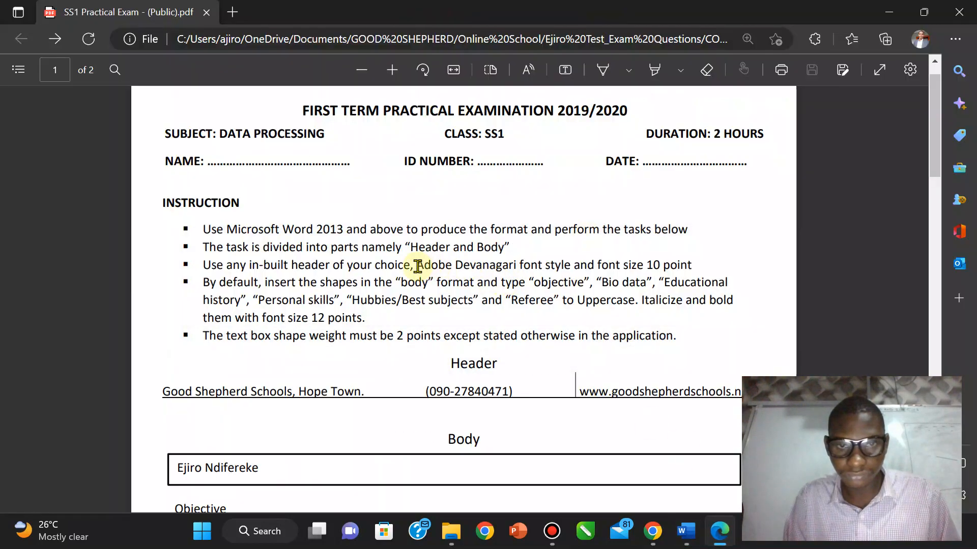
pyautogui.moveTo(418, 266); pyautogui.dragTo(519, 265)
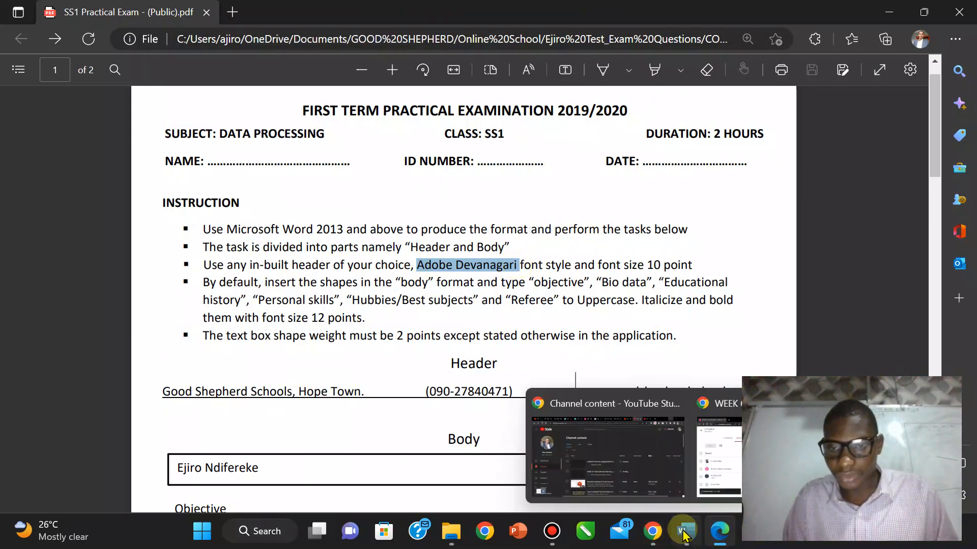
pyautogui.hotkey('alt', 'Tab')
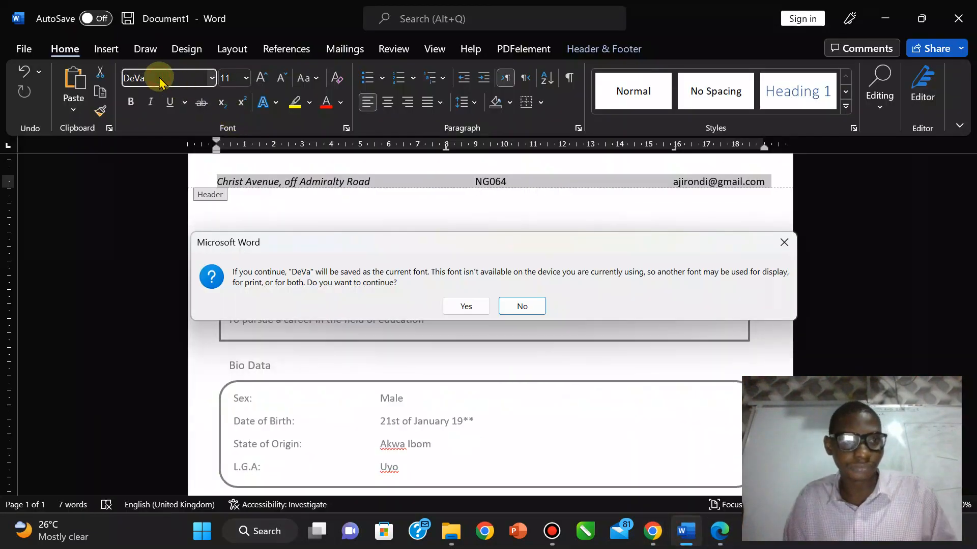
pyautogui.click(516, 307)
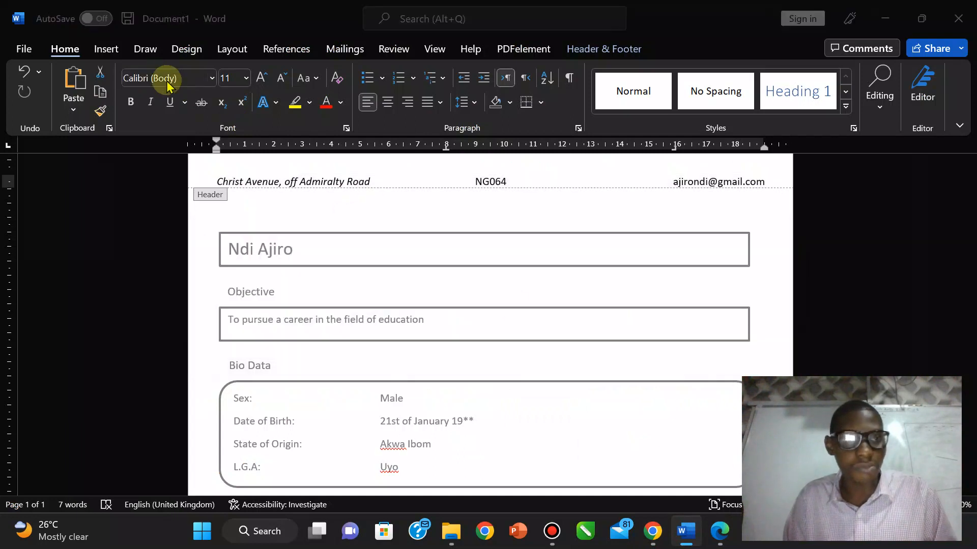
# Step: Apply Adobe Devanagari to the header line and close header editing
pyautogui.click(188, 81)
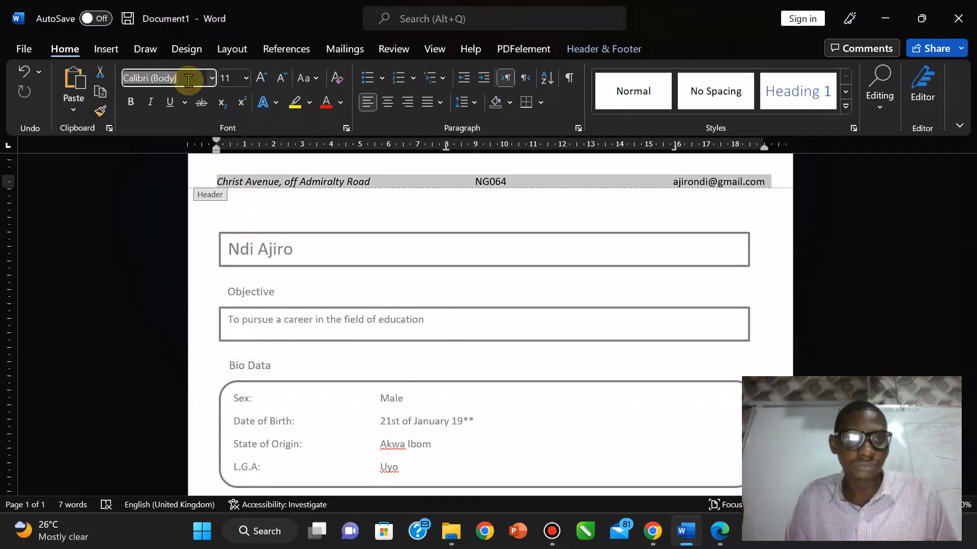
pyautogui.write('anagari')
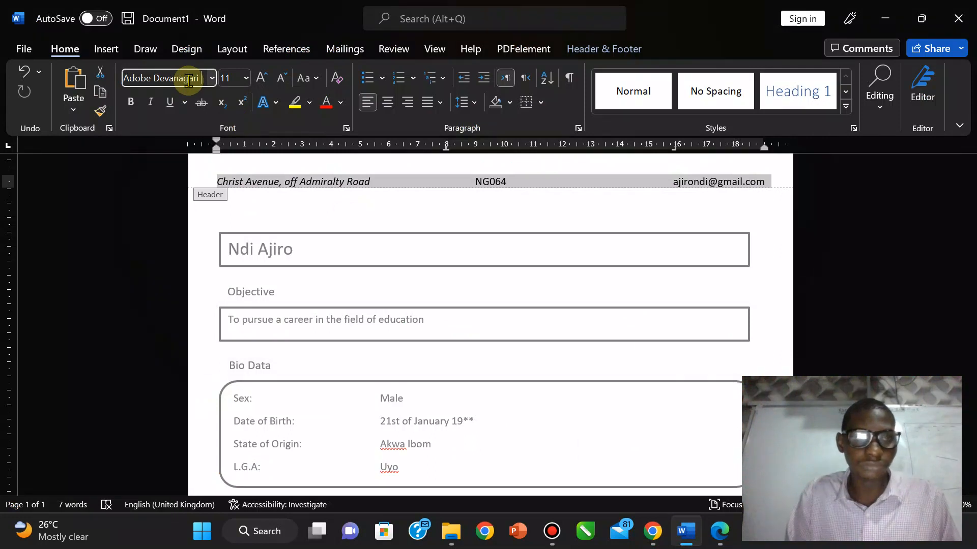
pyautogui.press('Return')
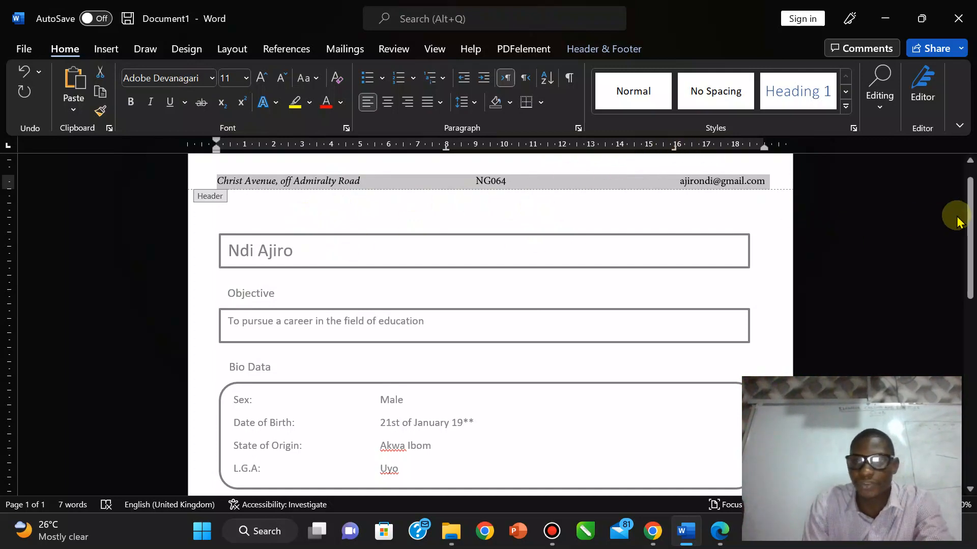
pyautogui.click(630, 44)
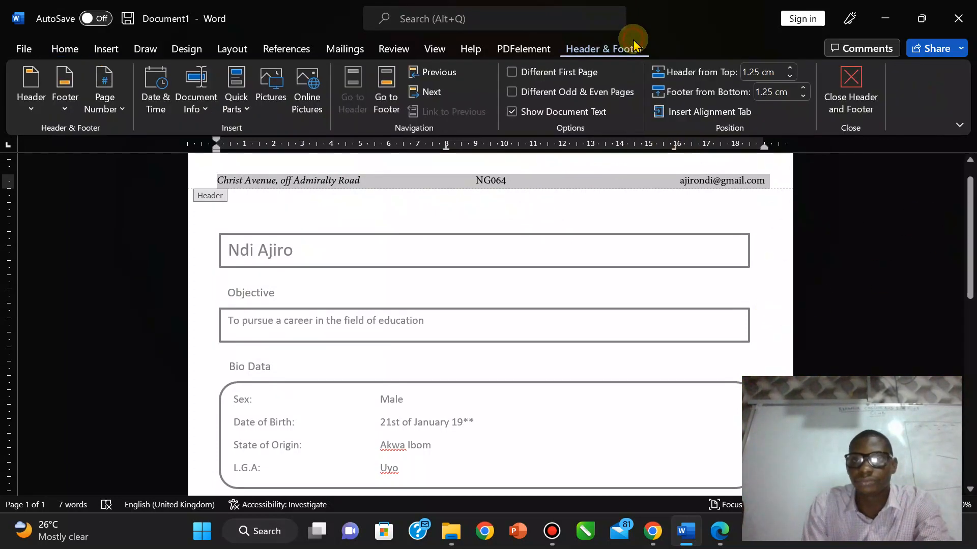
pyautogui.click(856, 87)
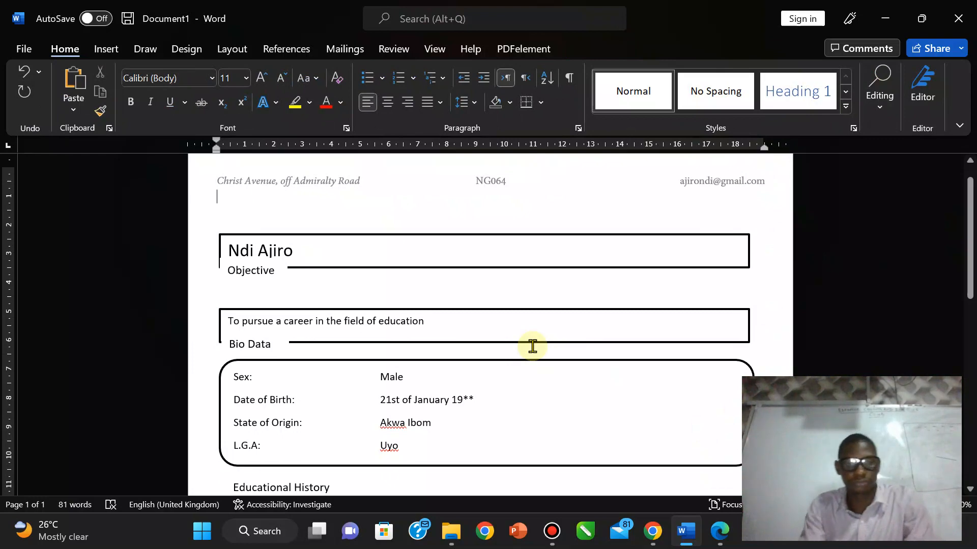
# Step: Undo the heading overlap, scroll down to the Referee section and compare it with the PDF brief
pyautogui.hotkey('ctrl', 'z')
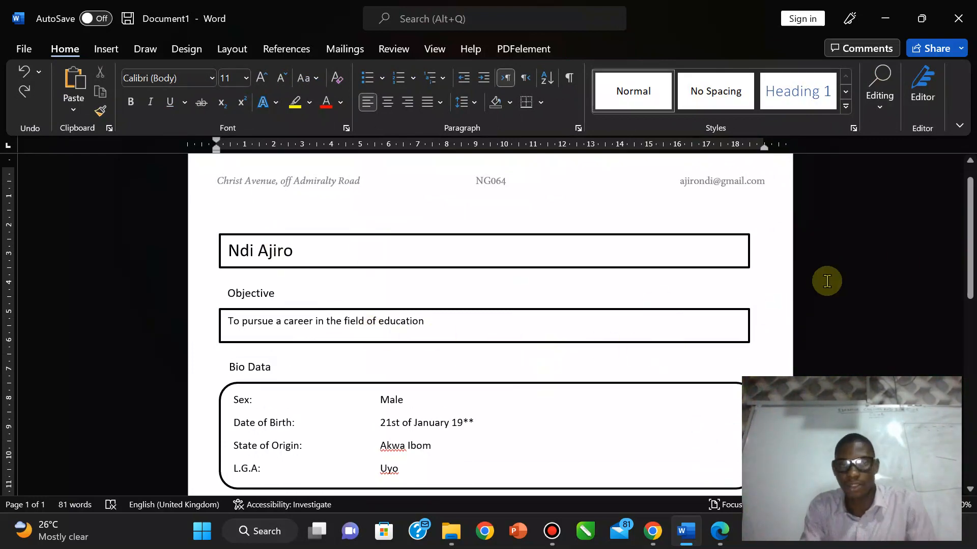
pyautogui.moveTo(970, 239); pyautogui.dragTo(973, 461)
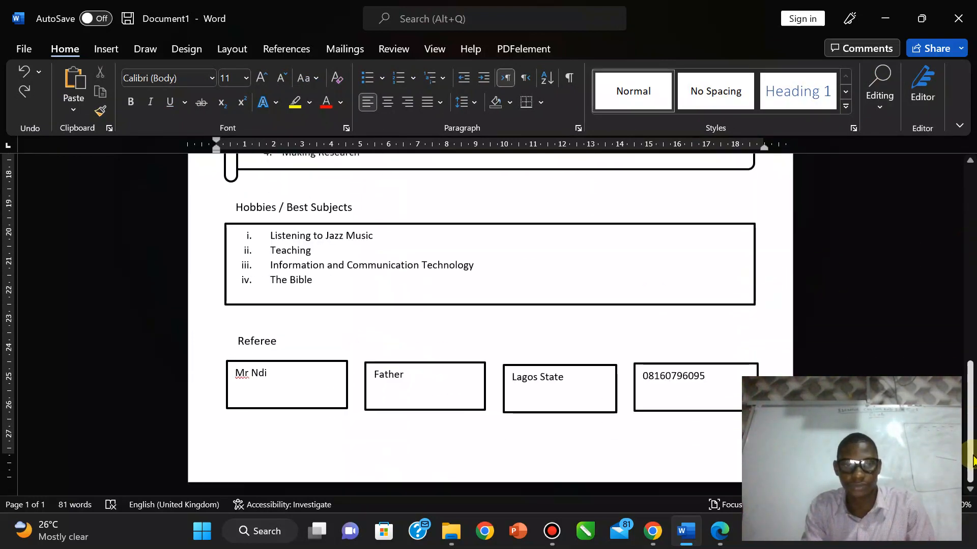
pyautogui.click(719, 531)
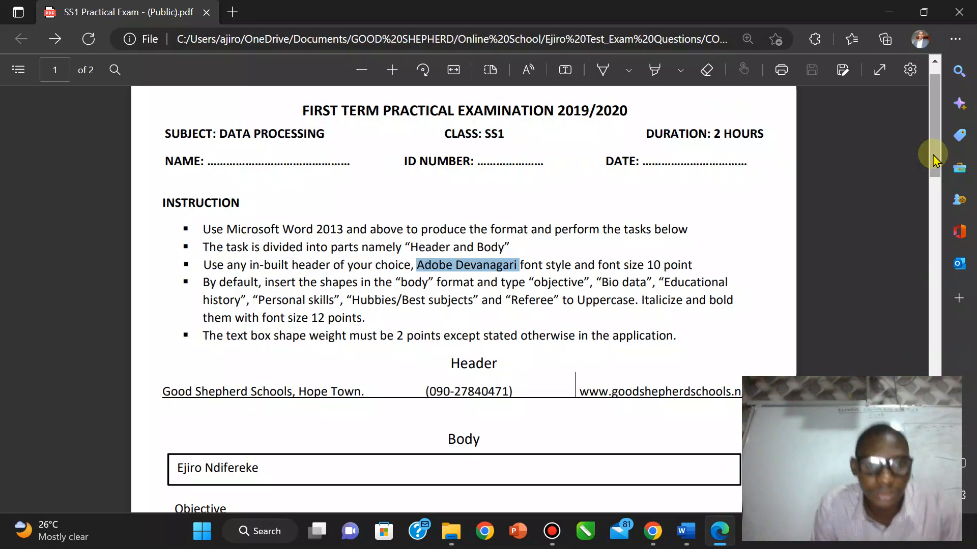
pyautogui.scroll(-1, 932, 157)
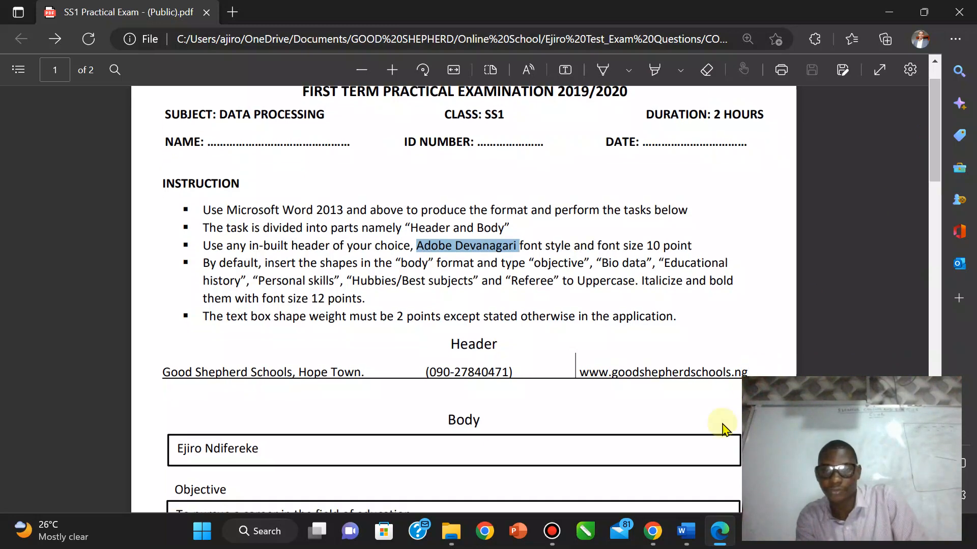
pyautogui.click(683, 521)
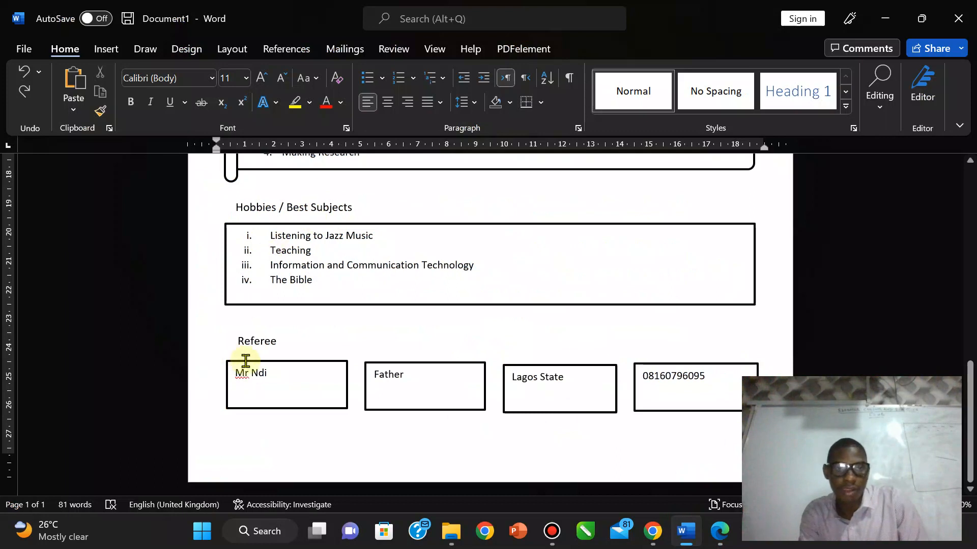
pyautogui.click(273, 340)
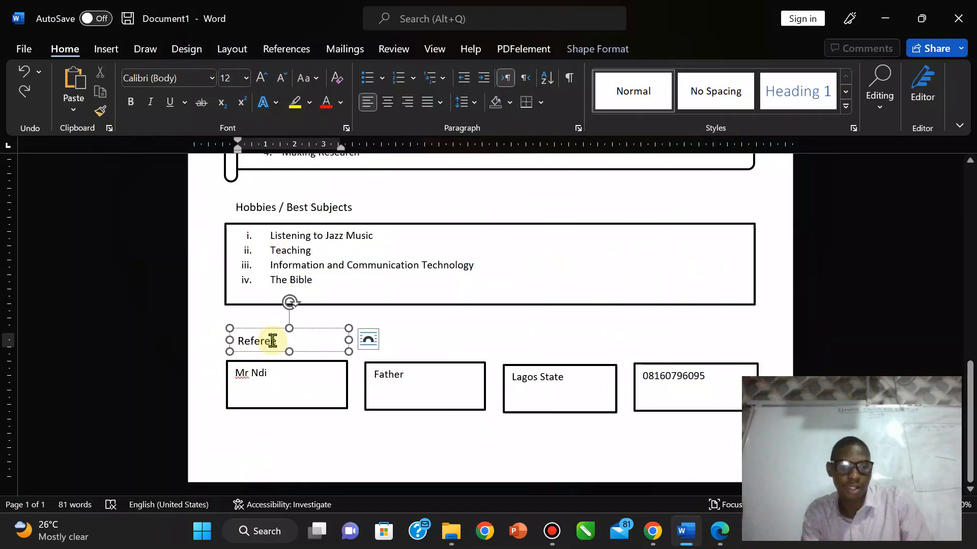
# Step: Bold the Referee, Hobbies / Best Subjects and Personal Skills headings, nudging the Personal Skills box slightly
pyautogui.doubleClick(273, 341)
pyautogui.hotkey('ctrl', 'b')
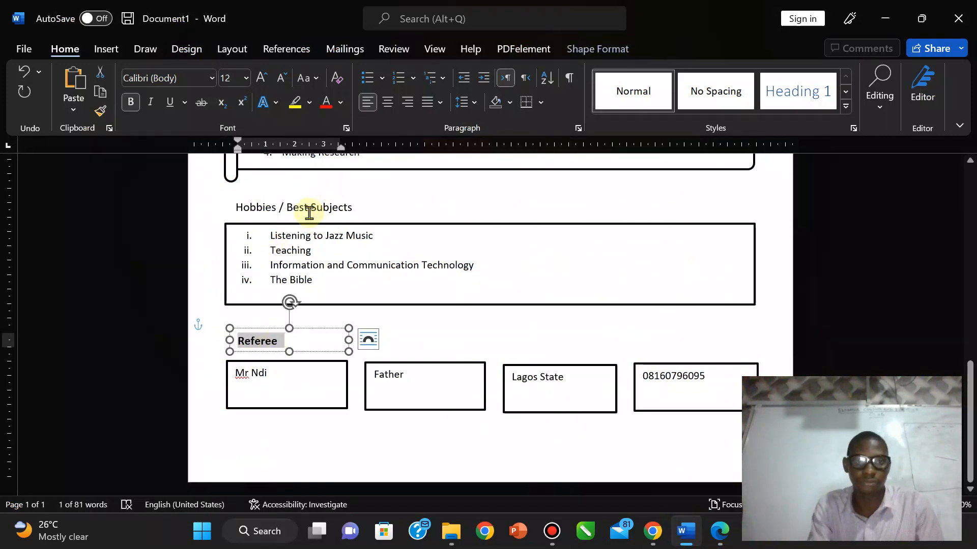
pyautogui.click(309, 212)
pyautogui.tripleClick(310, 214)
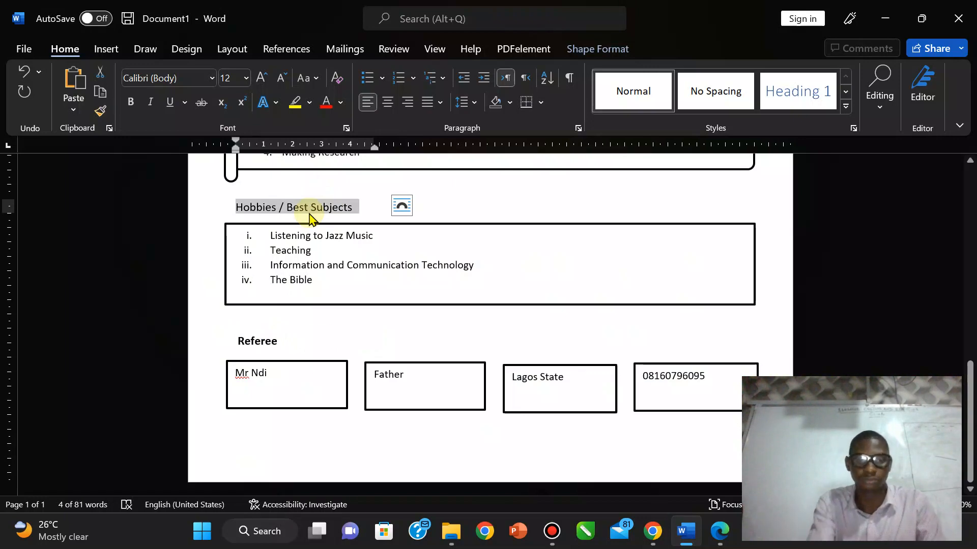
pyautogui.hotkey('ctrl', 'b')
pyautogui.moveTo(970, 418); pyautogui.dragTo(969, 307)
pyautogui.click(283, 325)
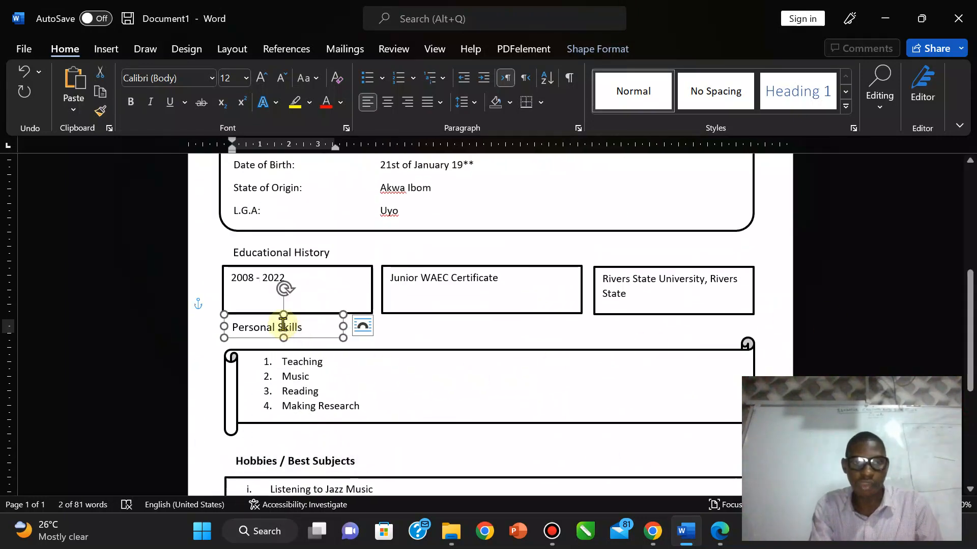
pyautogui.tripleClick(284, 326)
pyautogui.hotkey('ctrl', 'b')
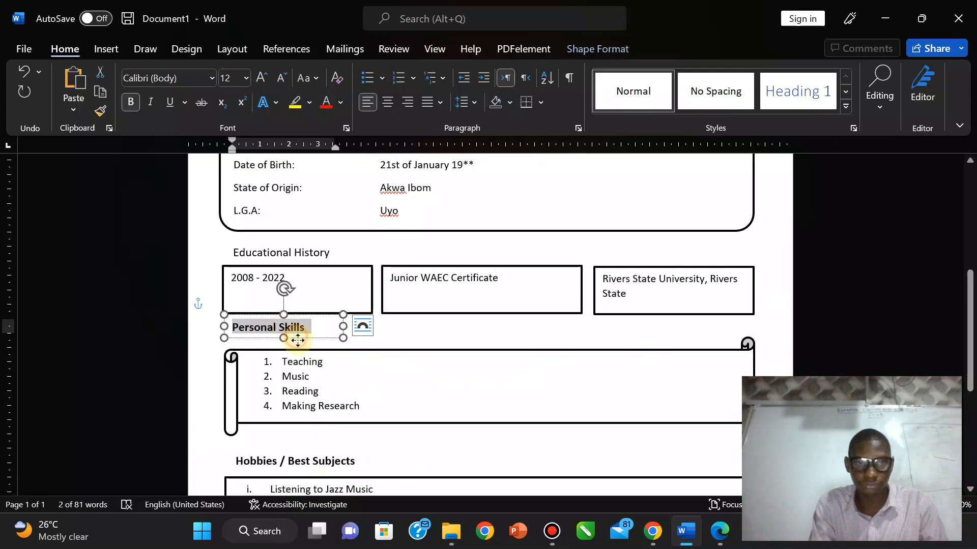
pyautogui.moveTo(295, 337); pyautogui.dragTo(301, 345)
# Step: Bold the Educational History and Bio Data title text
pyautogui.click(280, 250)
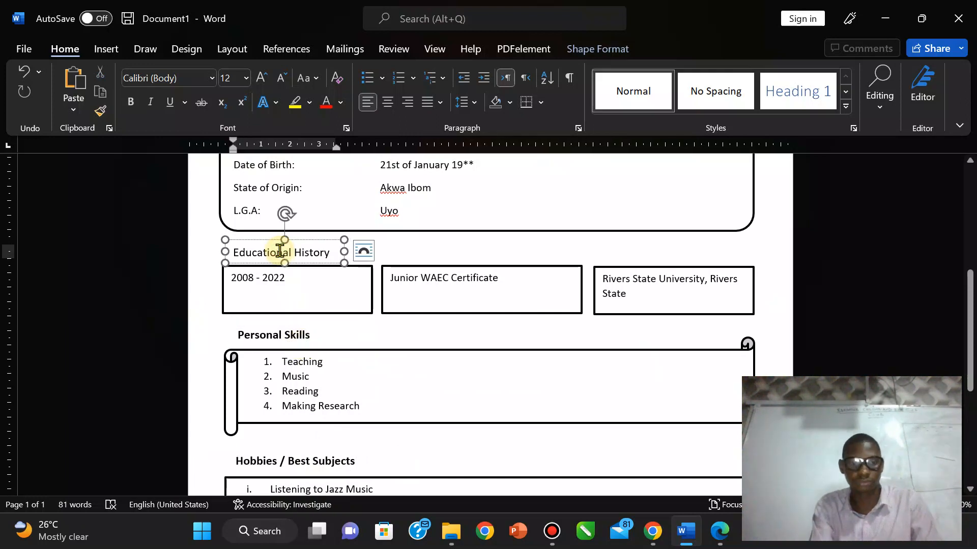
pyautogui.tripleClick(280, 250)
pyautogui.hotkey('ctrl', 'b')
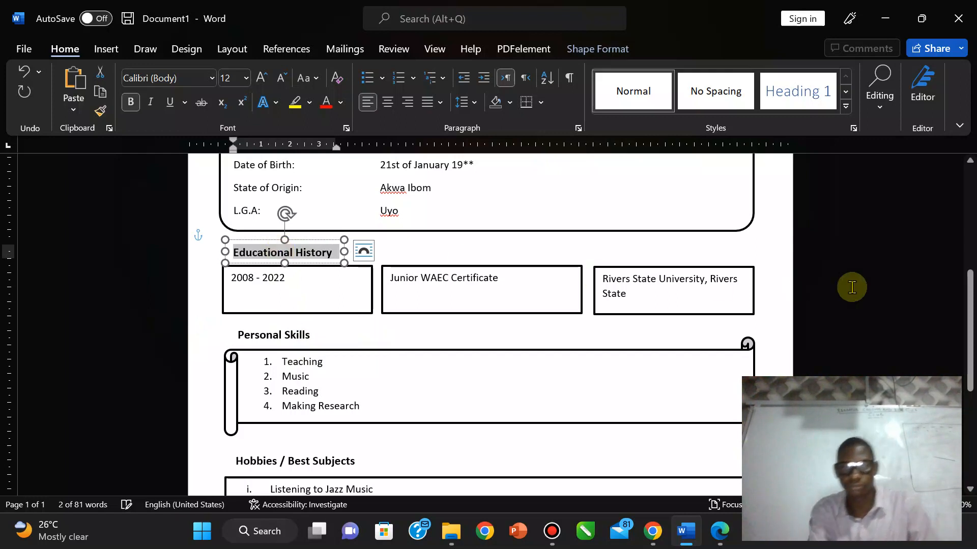
pyautogui.moveTo(968, 344); pyautogui.dragTo(968, 264)
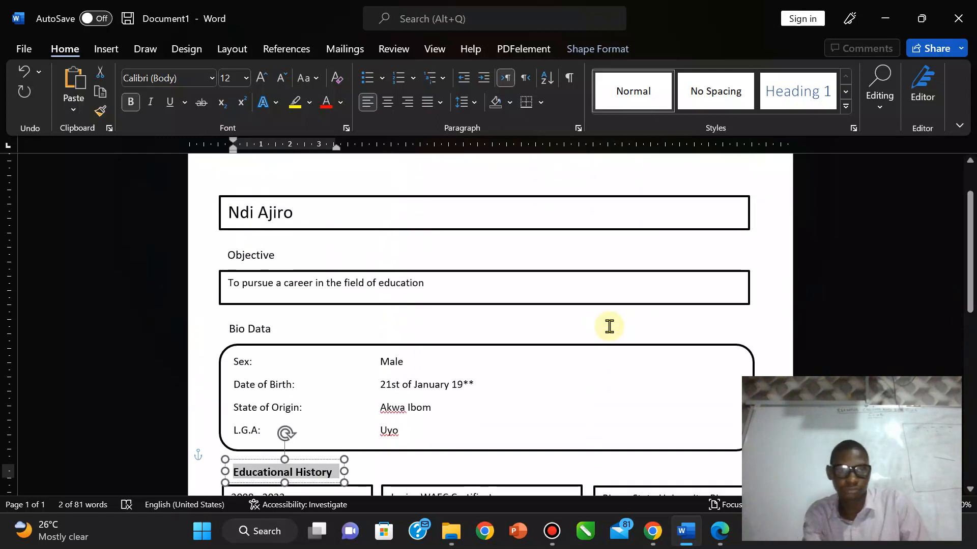
pyautogui.click(256, 328)
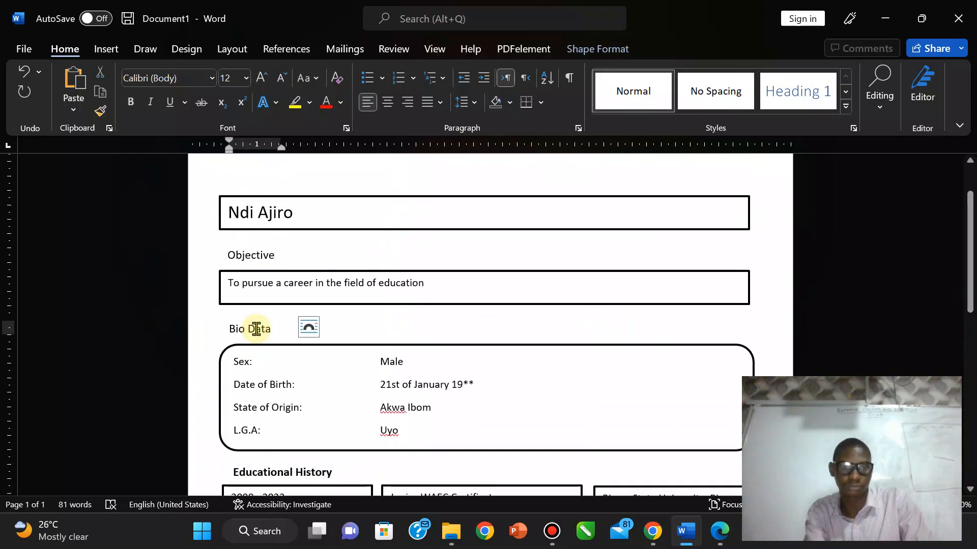
pyautogui.press('ctrl')
pyautogui.click(256, 329)
pyautogui.tripleClick(256, 328)
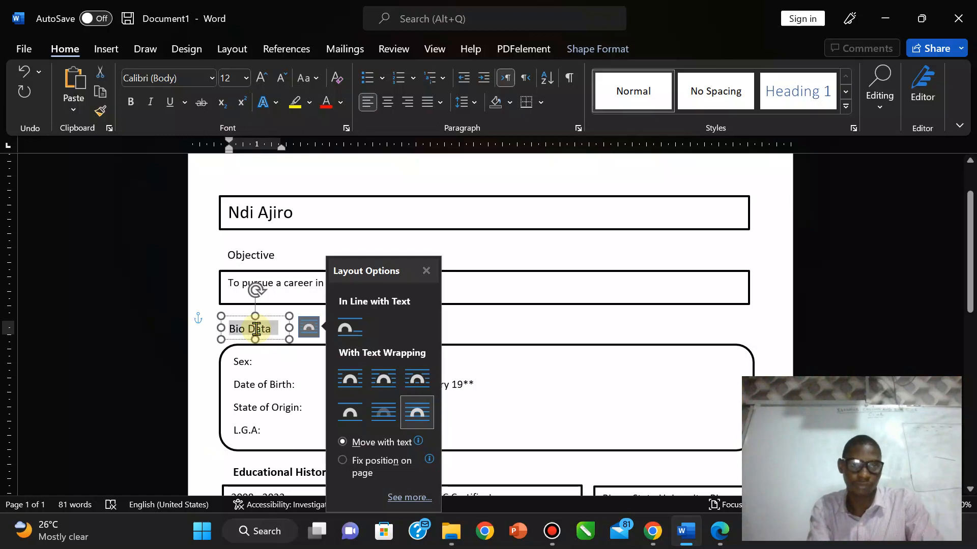
pyautogui.hotkey('ctrl', 'b')
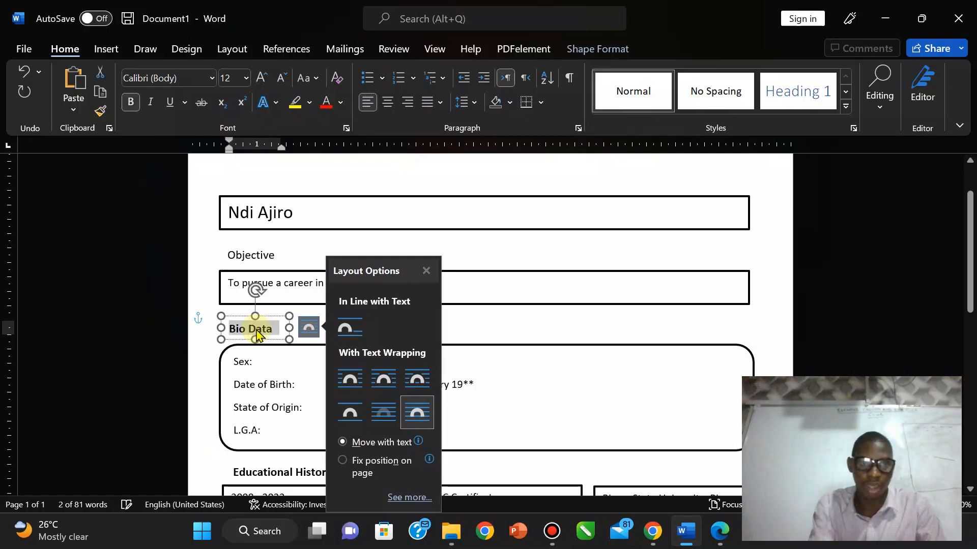
# Step: Select the word Objective, make it bold, and deselect its box
pyautogui.click(260, 254)
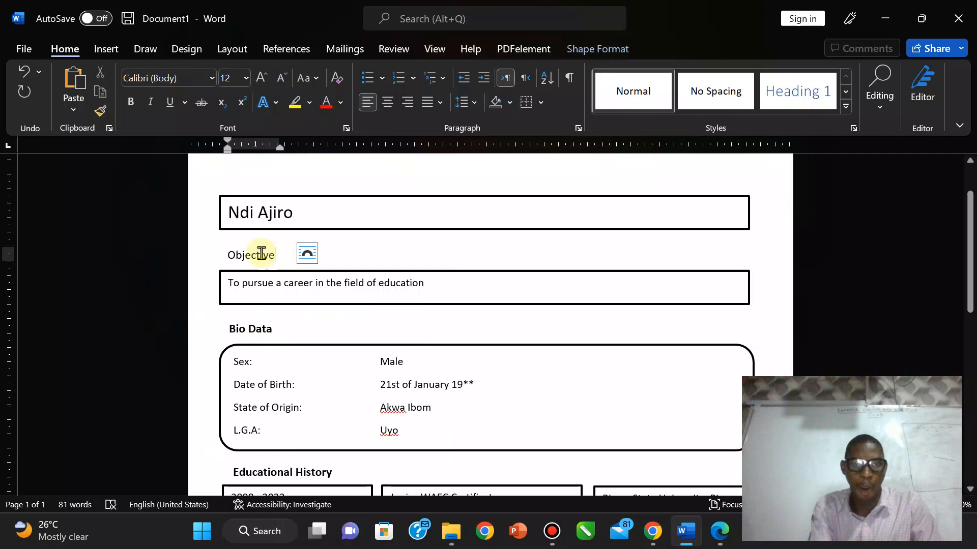
pyautogui.click(261, 254)
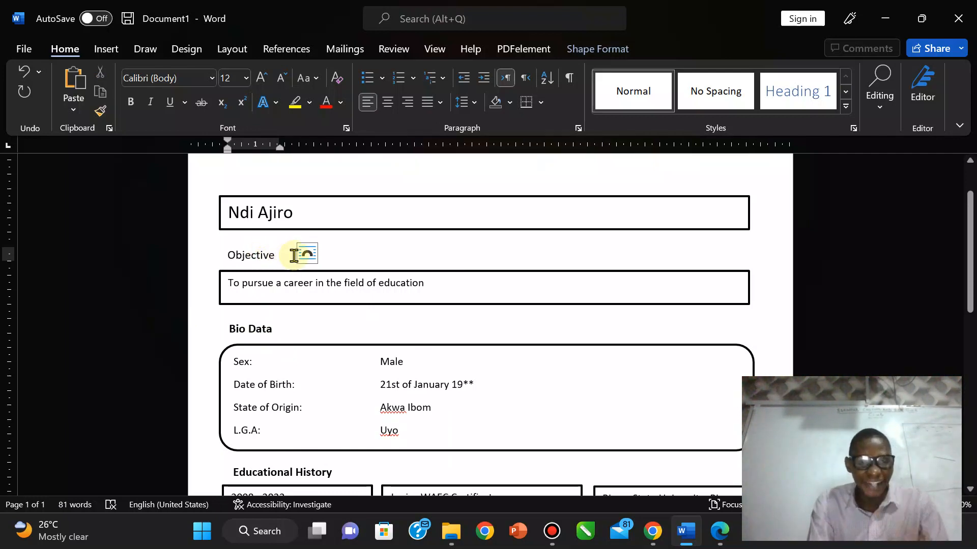
pyautogui.moveTo(278, 255); pyautogui.dragTo(230, 256)
pyautogui.hotkey('ctrl', 'b')
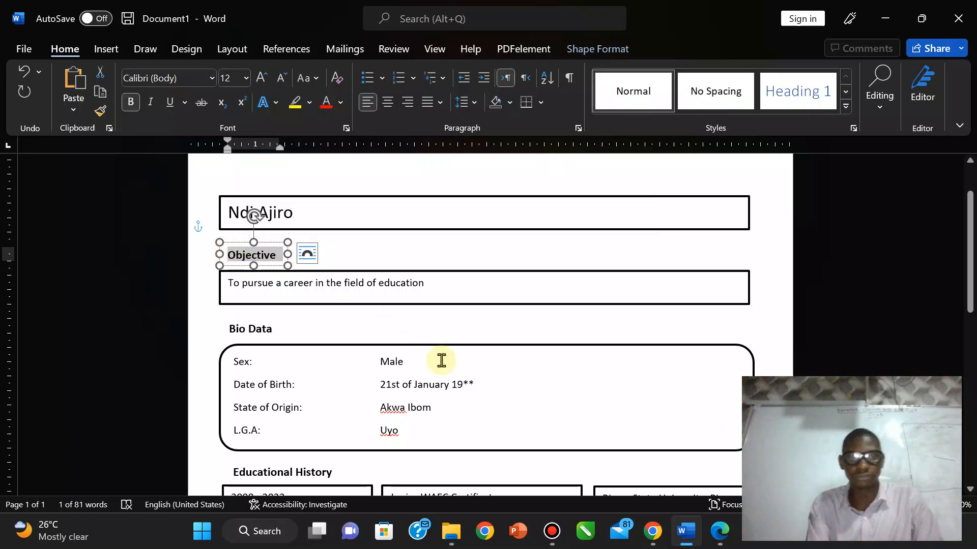
pyautogui.click(441, 360)
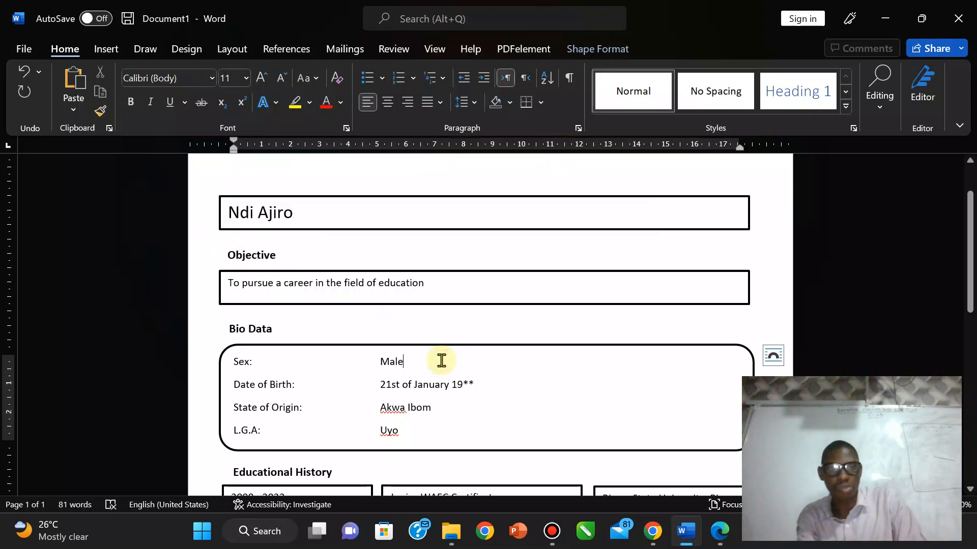
pyautogui.click(719, 538)
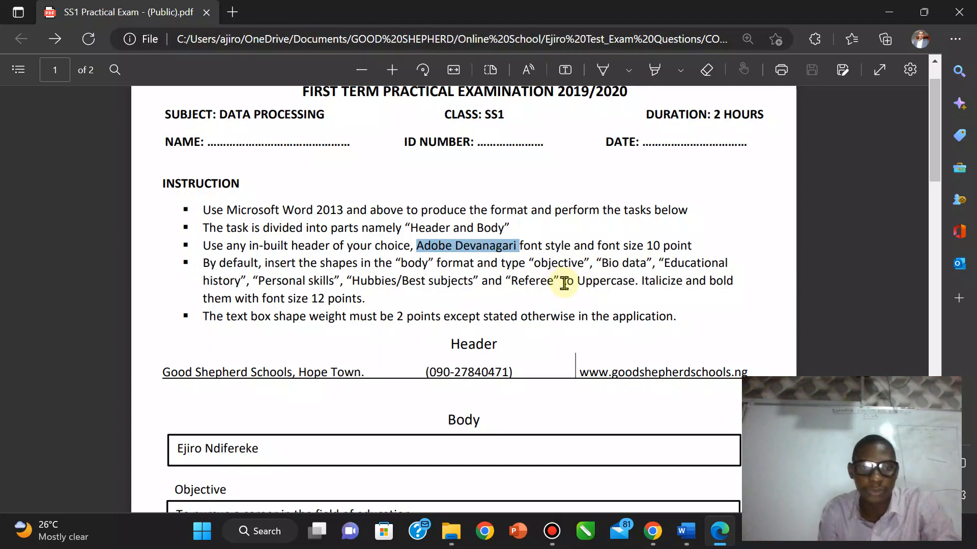
pyautogui.click(688, 532)
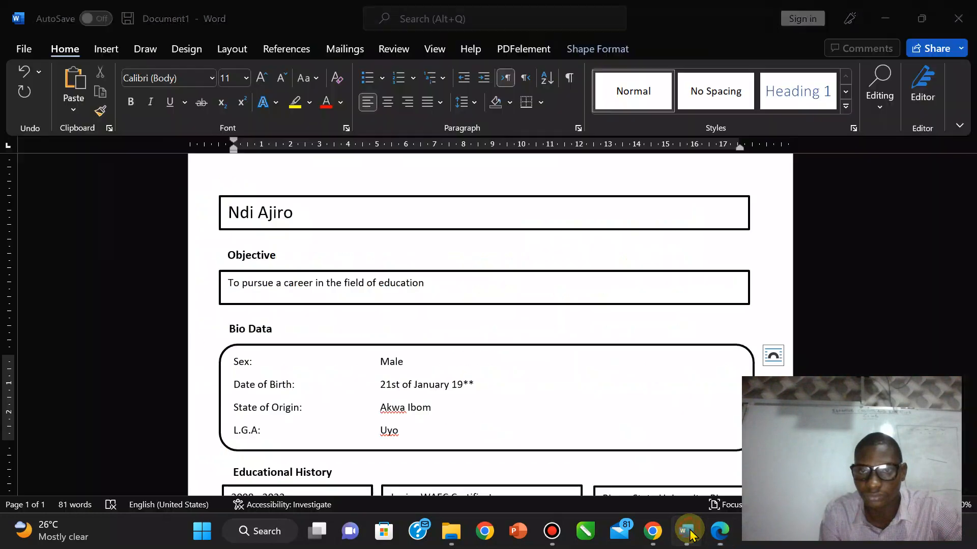
# Step: Change the Objective title to uppercase italic and widen its box
pyautogui.click(257, 260)
pyautogui.doubleClick(250, 256)
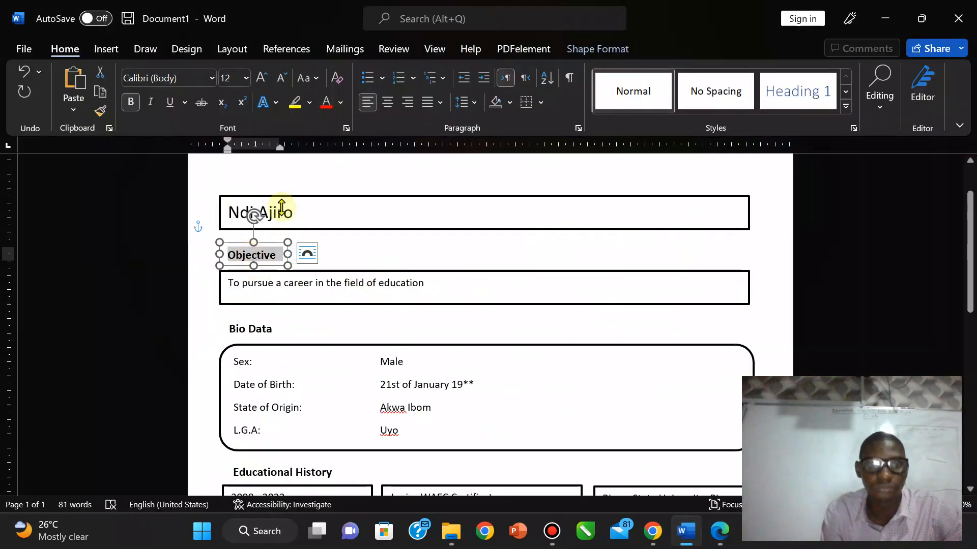
pyautogui.click(307, 78)
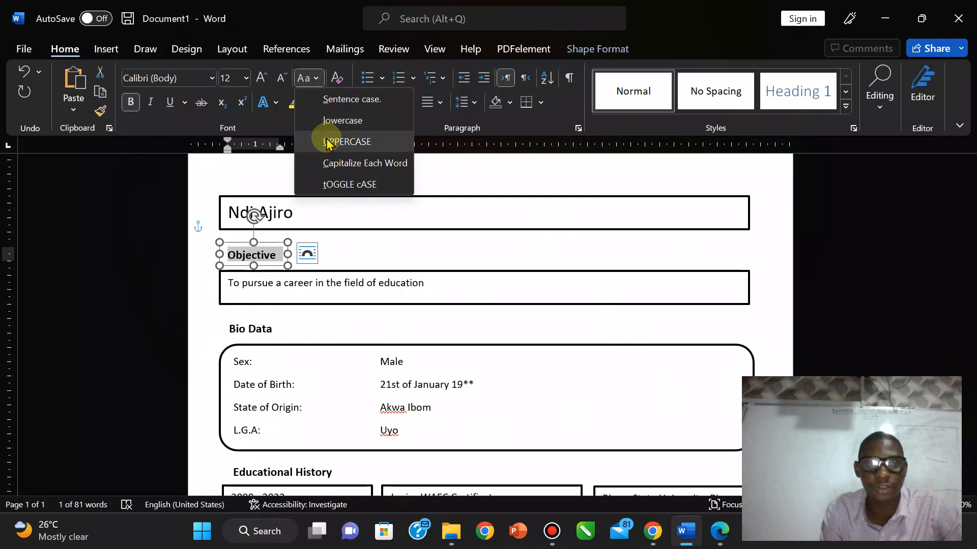
pyautogui.click(335, 142)
pyautogui.click(151, 102)
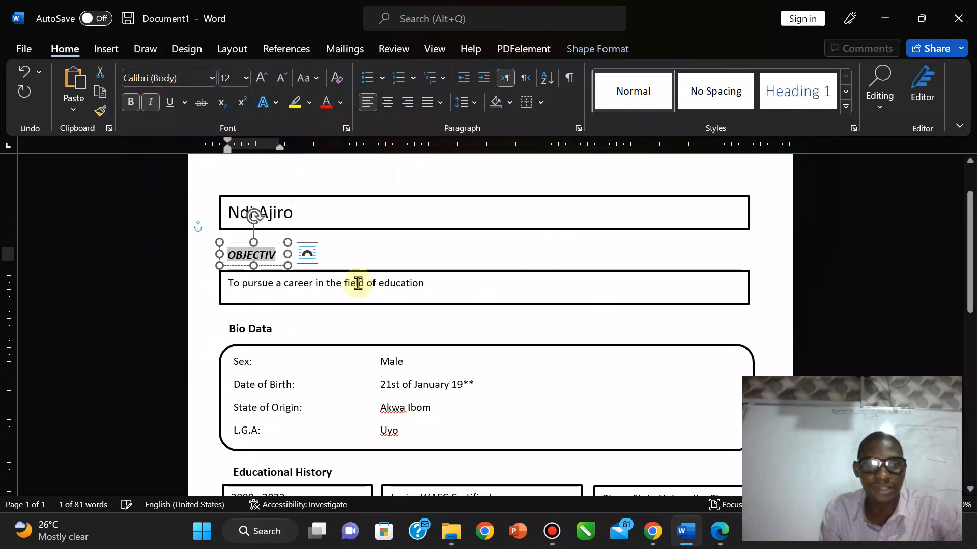
pyautogui.moveTo(287, 254)
pyautogui.mouseDown()
pyautogui.moveTo(310, 258)
pyautogui.moveTo(295, 258)
pyautogui.mouseUp()
# Step: Change the Bio Data title to uppercase italic BIO DATA
pyautogui.click(255, 322)
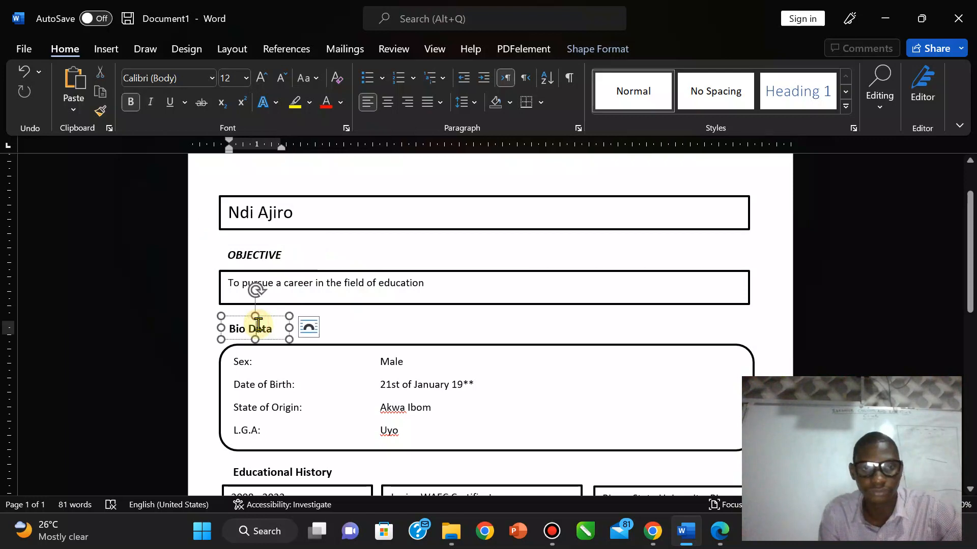
pyautogui.tripleClick(255, 322)
pyautogui.click(302, 79)
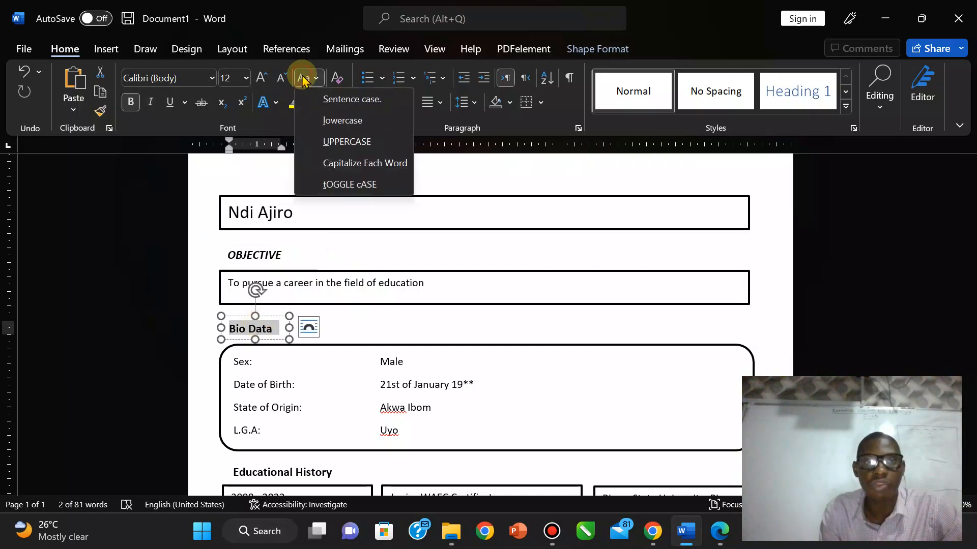
pyautogui.click(358, 143)
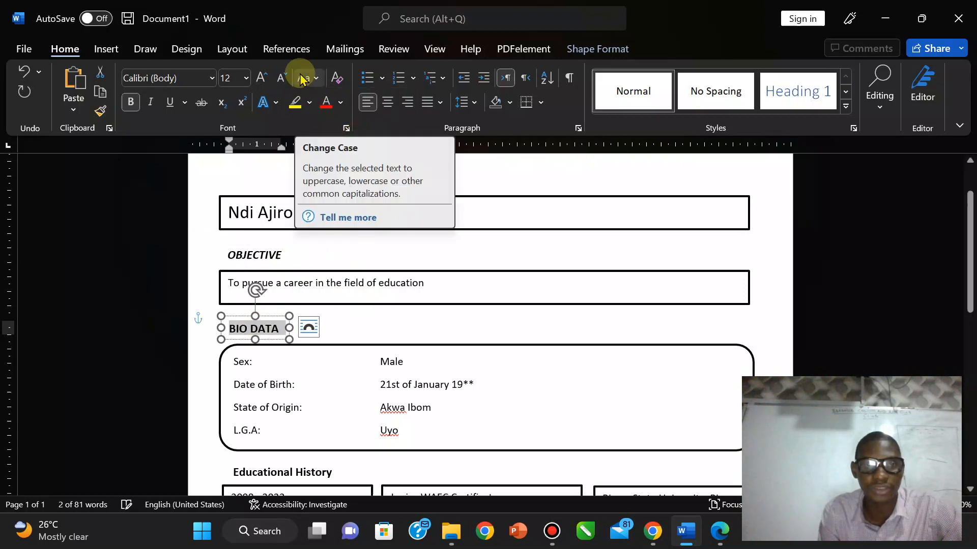
pyautogui.click(151, 102)
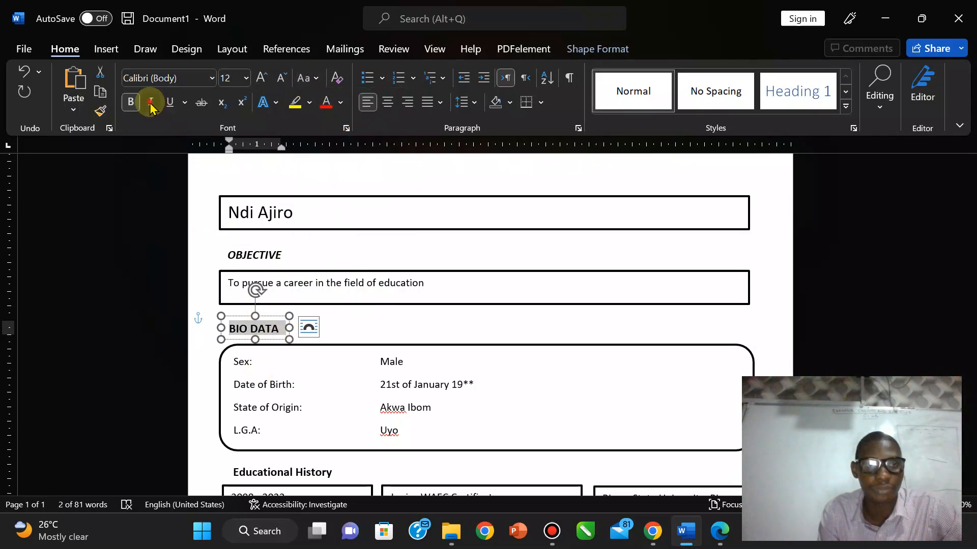
# Step: Change Educational History to uppercase italic and widen its box to fit
pyautogui.click(287, 472)
pyautogui.tripleClick(285, 475)
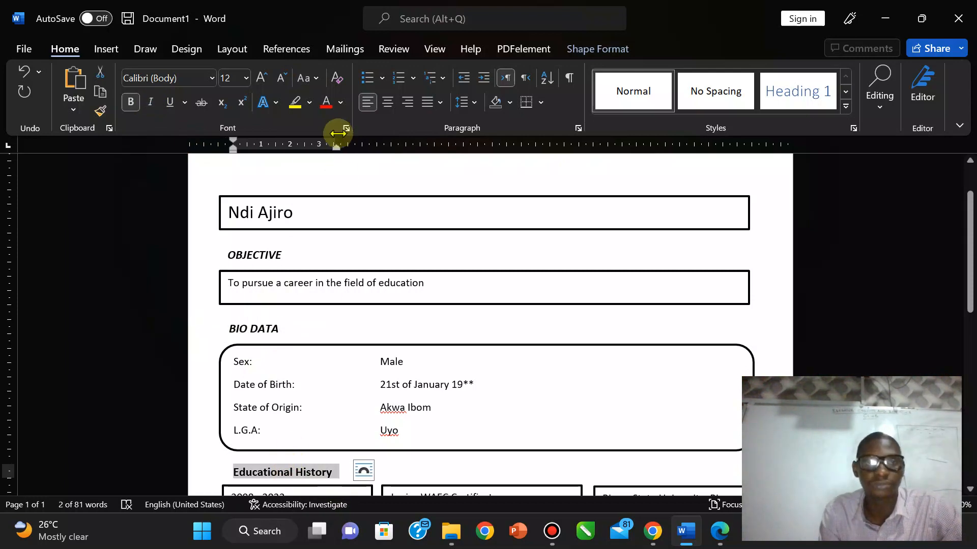
pyautogui.click(312, 78)
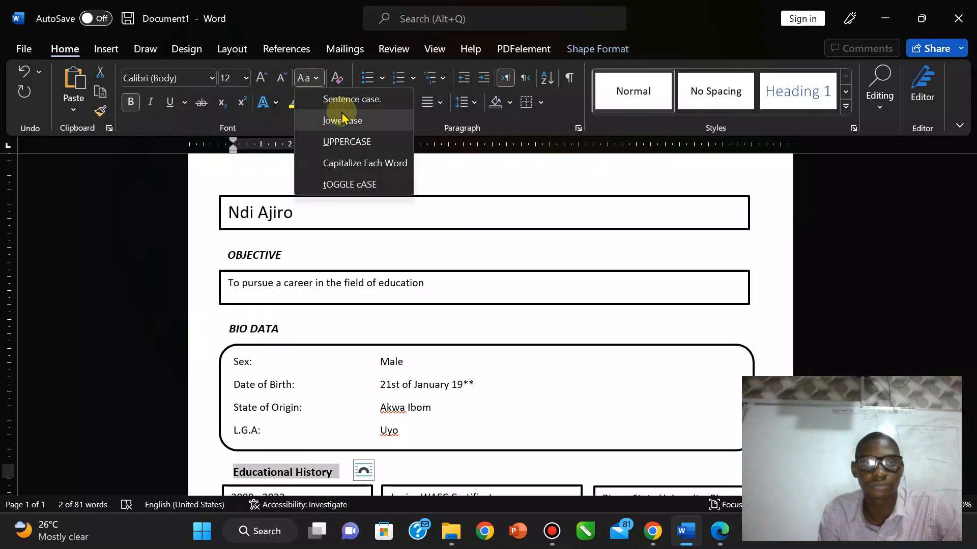
pyautogui.click(340, 143)
pyautogui.click(151, 102)
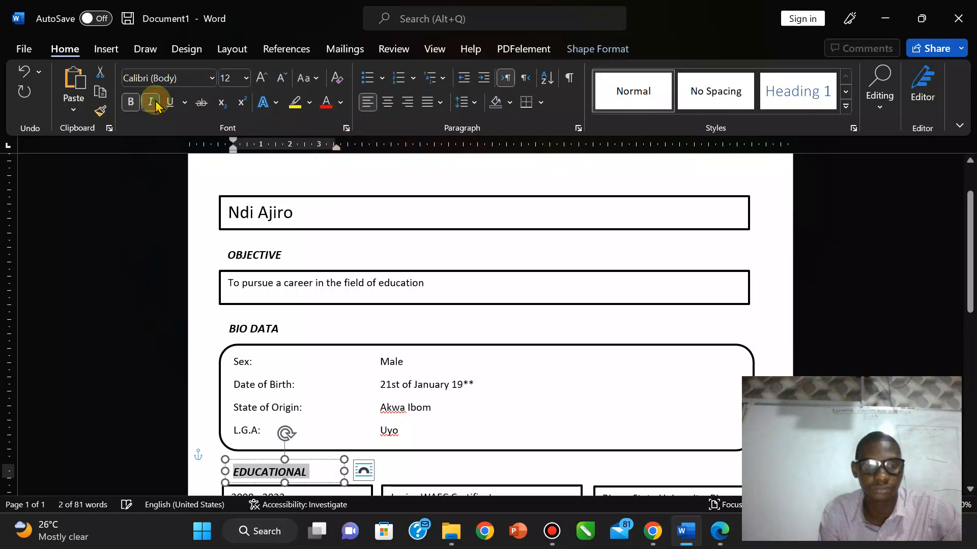
pyautogui.moveTo(344, 471); pyautogui.dragTo(372, 472)
pyautogui.moveTo(970, 250); pyautogui.dragTo(971, 298)
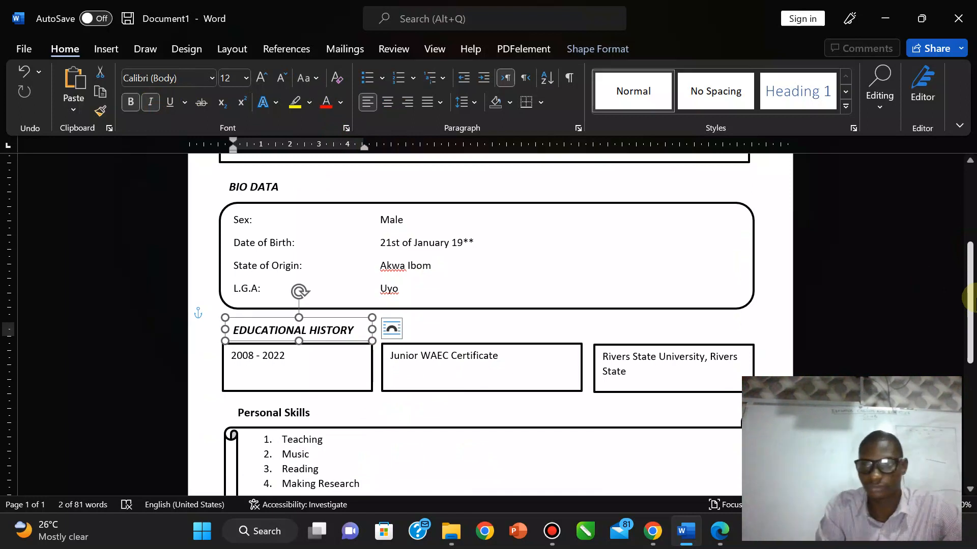
# Step: Change the Personal Skills title to uppercase italic PERSONAL SKILLS
pyautogui.click(301, 411)
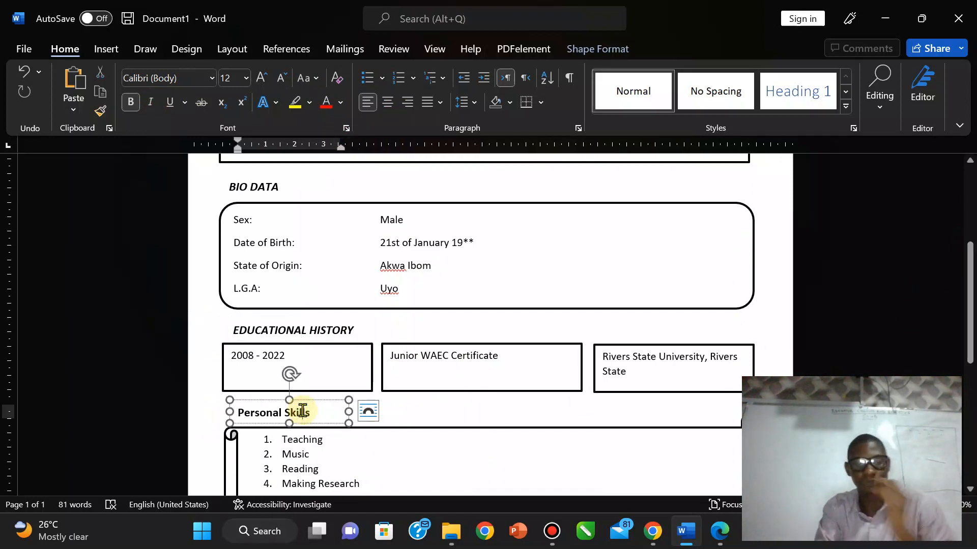
pyautogui.tripleClick(302, 411)
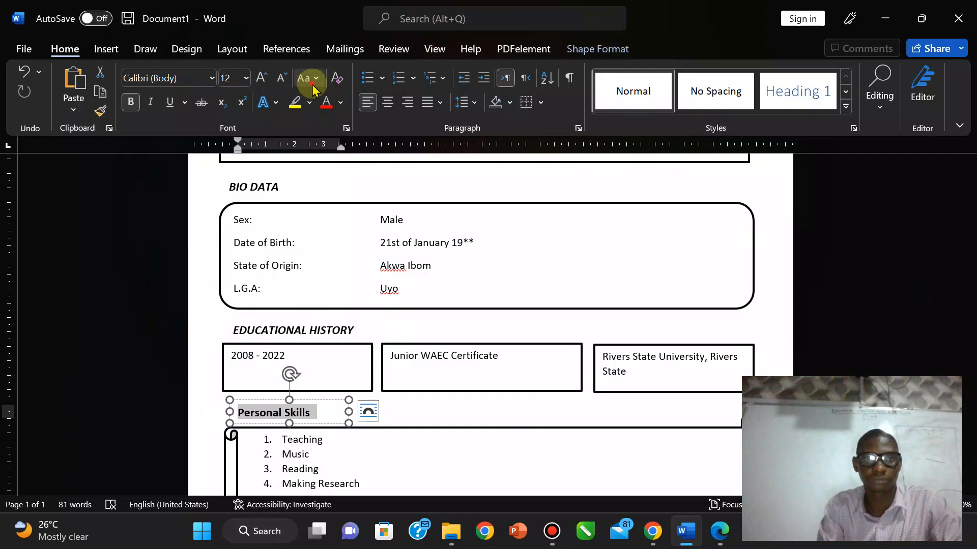
pyautogui.click(308, 79)
pyautogui.click(345, 142)
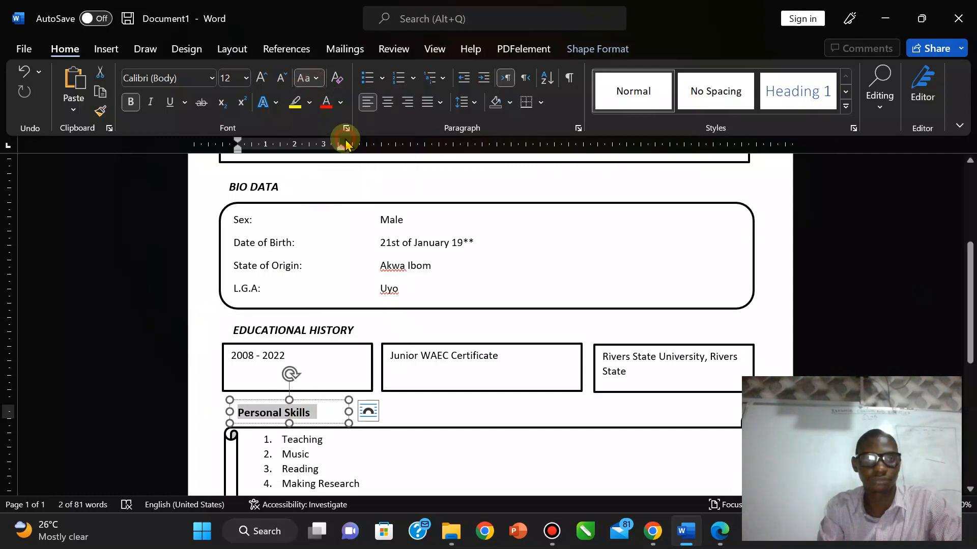
pyautogui.click(151, 103)
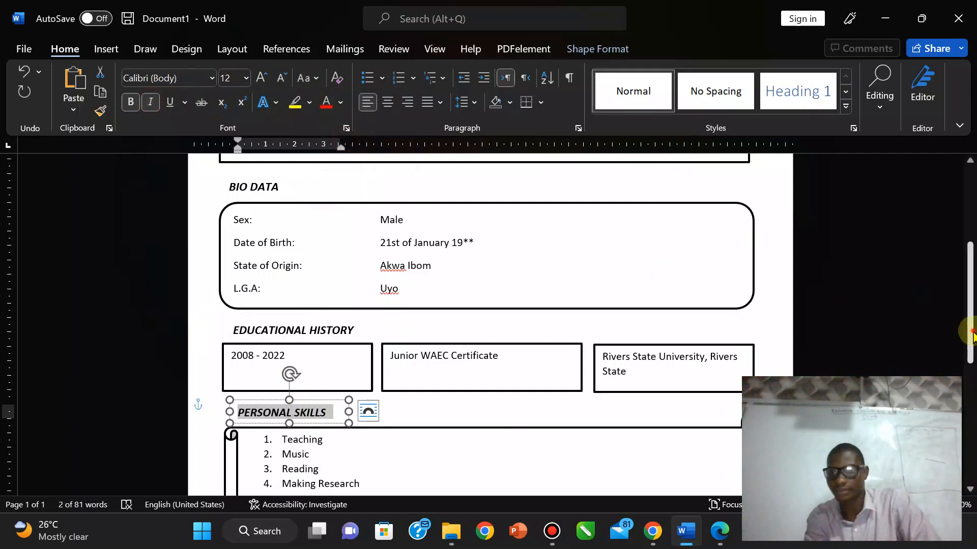
# Step: Change the Hobbies / Best Subjects title to uppercase italic HOBBIES / BEST SUBJECTS
pyautogui.scroll(-6, 971, 334)
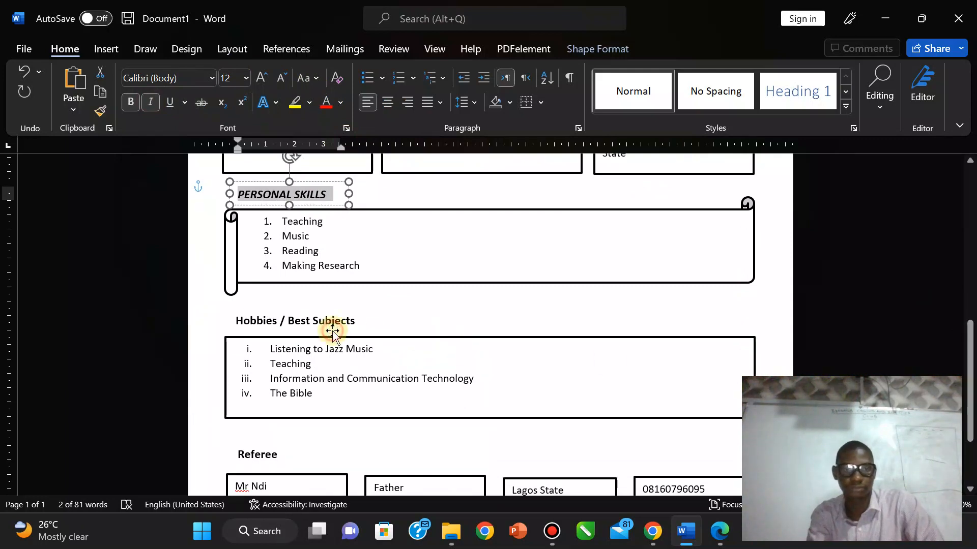
pyautogui.click(332, 331)
pyautogui.tripleClick(316, 321)
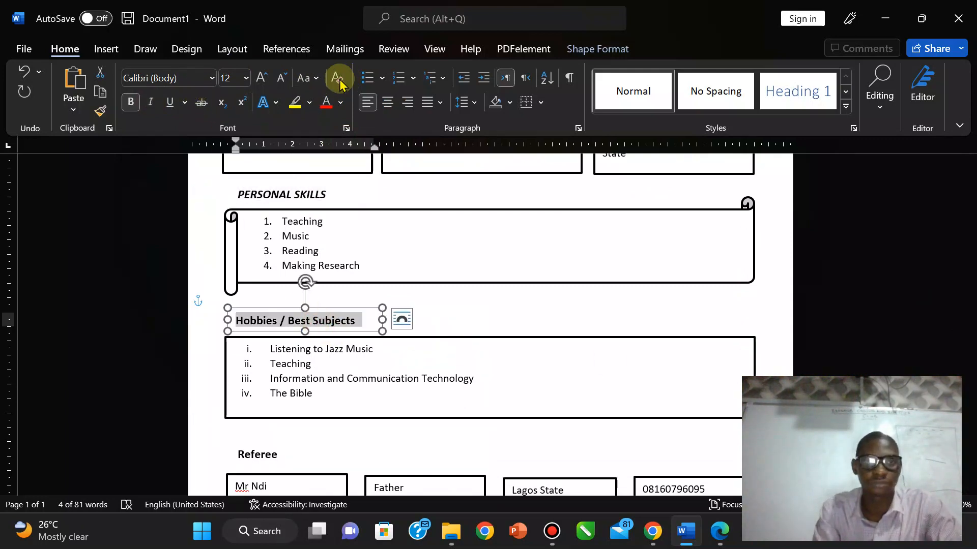
pyautogui.click(306, 79)
pyautogui.click(332, 145)
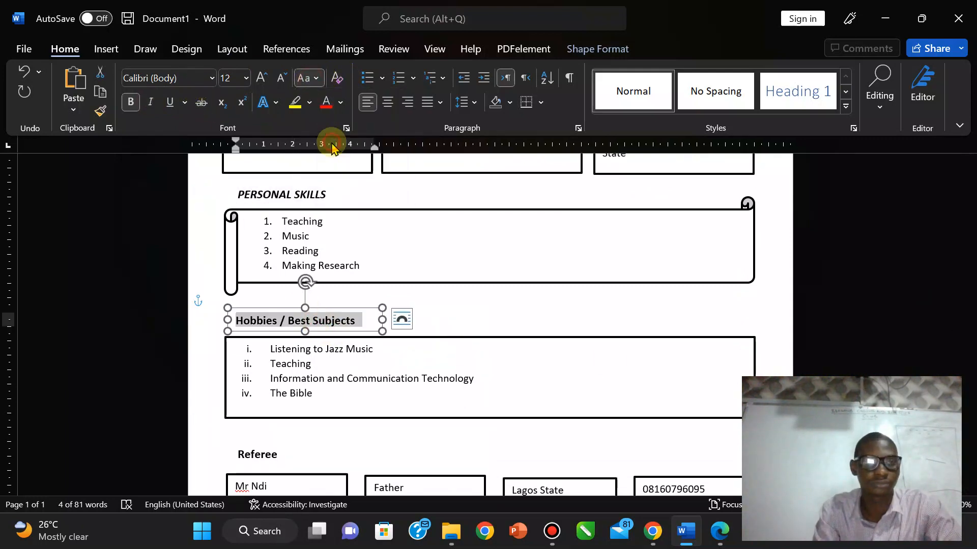
pyautogui.click(152, 102)
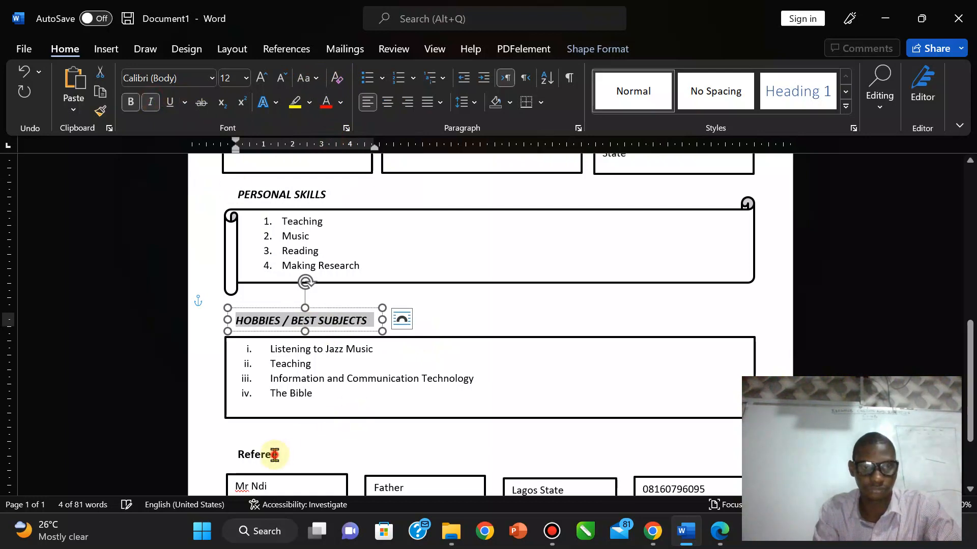